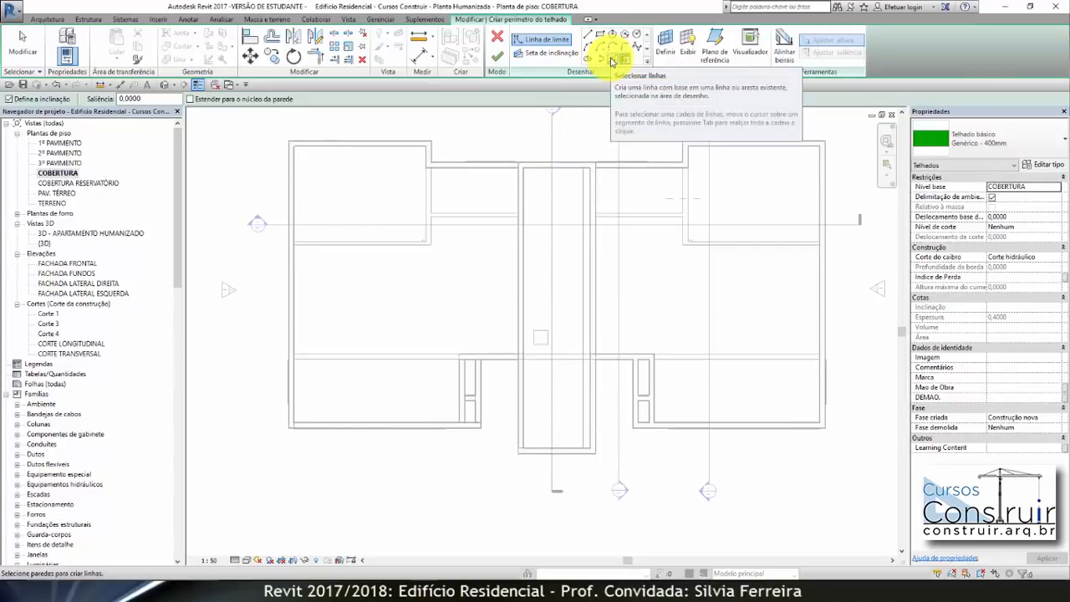
Set up picking existing lines for the roof boundary with slope definition on and an offset of 0.15
{"action": "left_click", "coordinate": [610, 60]}
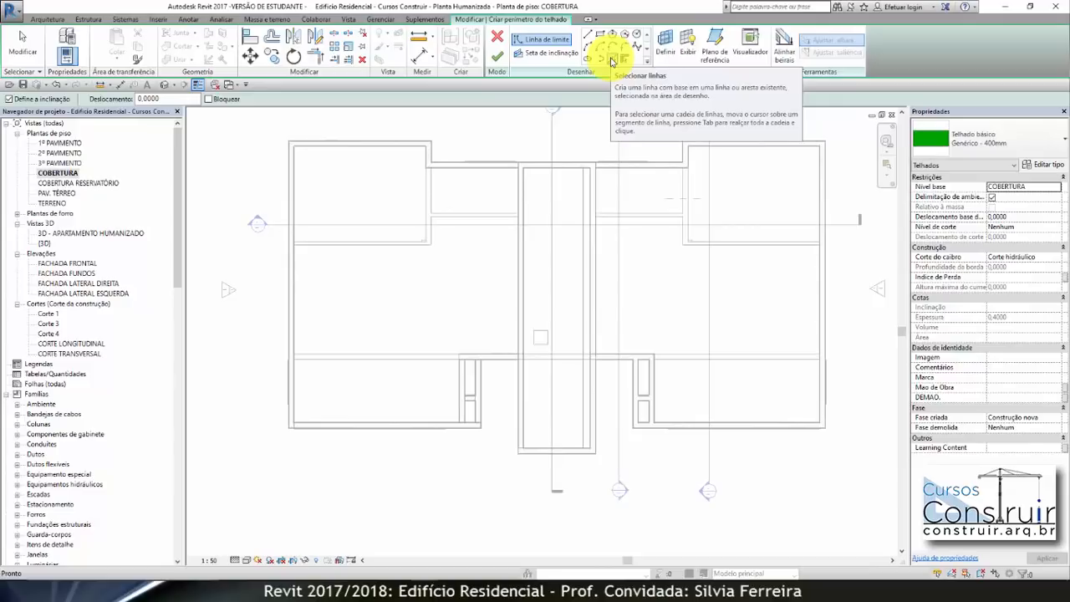
{"action": "left_click", "coordinate": [611, 60]}
{"action": "left_click", "coordinate": [147, 98]}
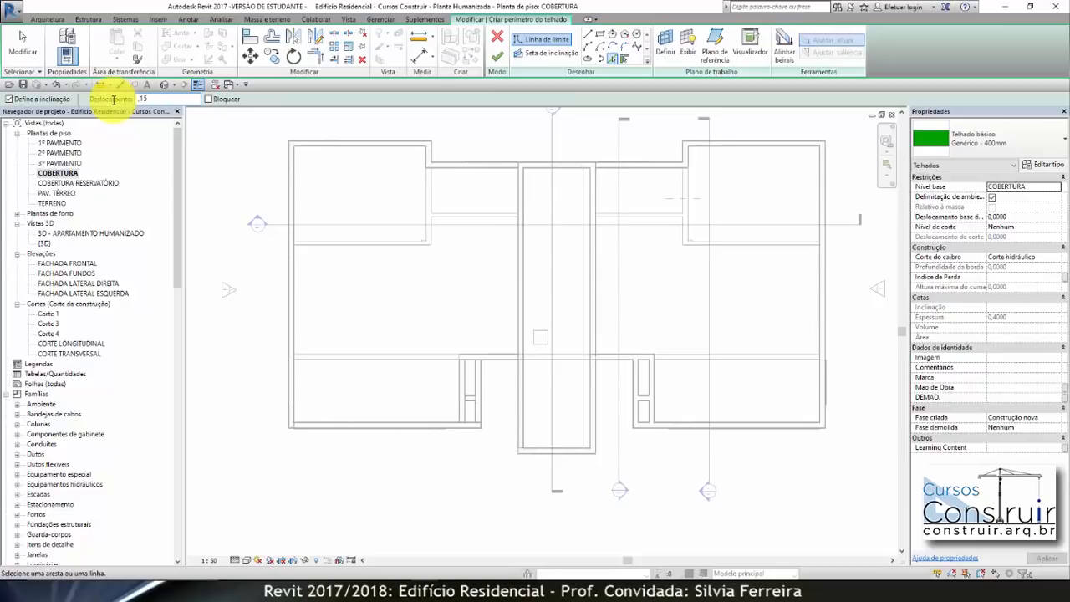
{"action": "key", "text": "Return"}
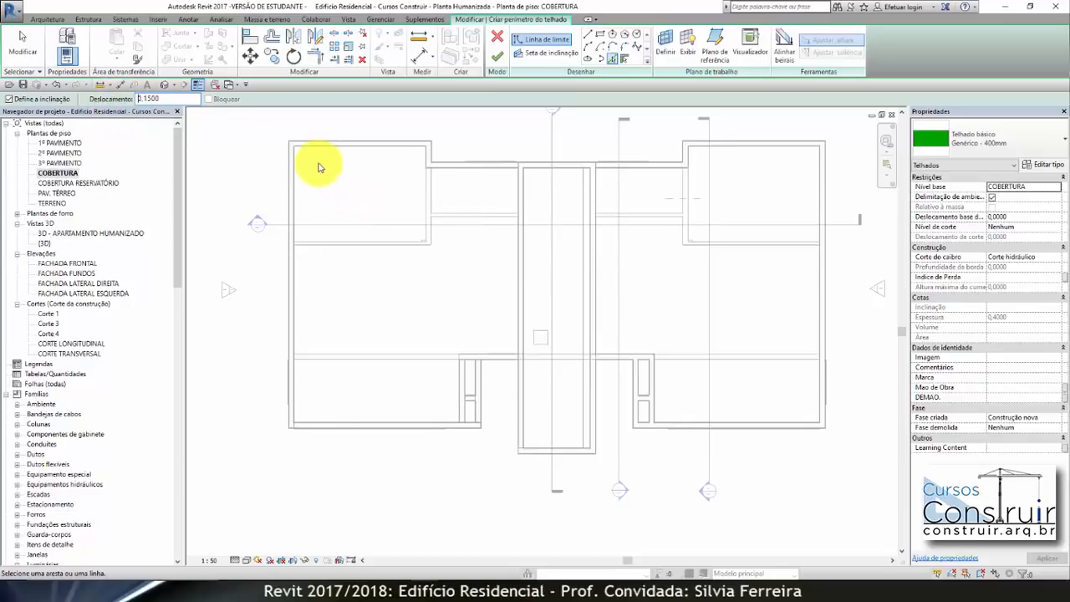
Create sloped roof boundary lines 0.15 inside the inner faces of the left apartment's two upper walls, including the recessed one
{"action": "scroll", "coordinate": [294, 148], "scroll_direction": "up", "scroll_amount": 6}
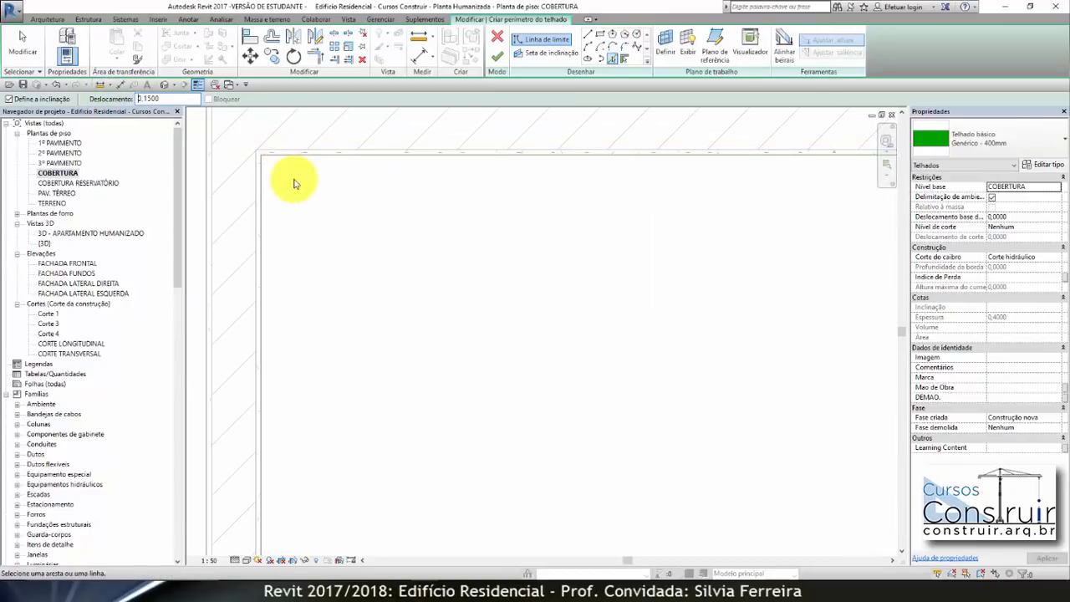
{"action": "scroll", "coordinate": [297, 187], "scroll_direction": "down", "scroll_amount": 4}
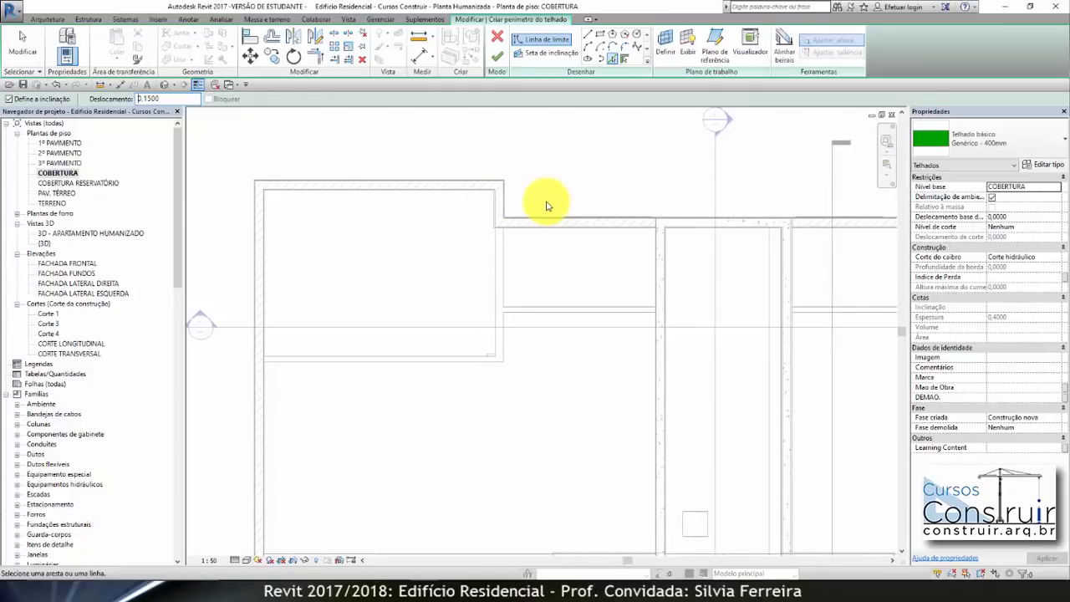
{"action": "scroll", "coordinate": [479, 167], "scroll_direction": "up", "scroll_amount": 4}
{"action": "scroll", "coordinate": [446, 239], "scroll_direction": "up", "scroll_amount": 3}
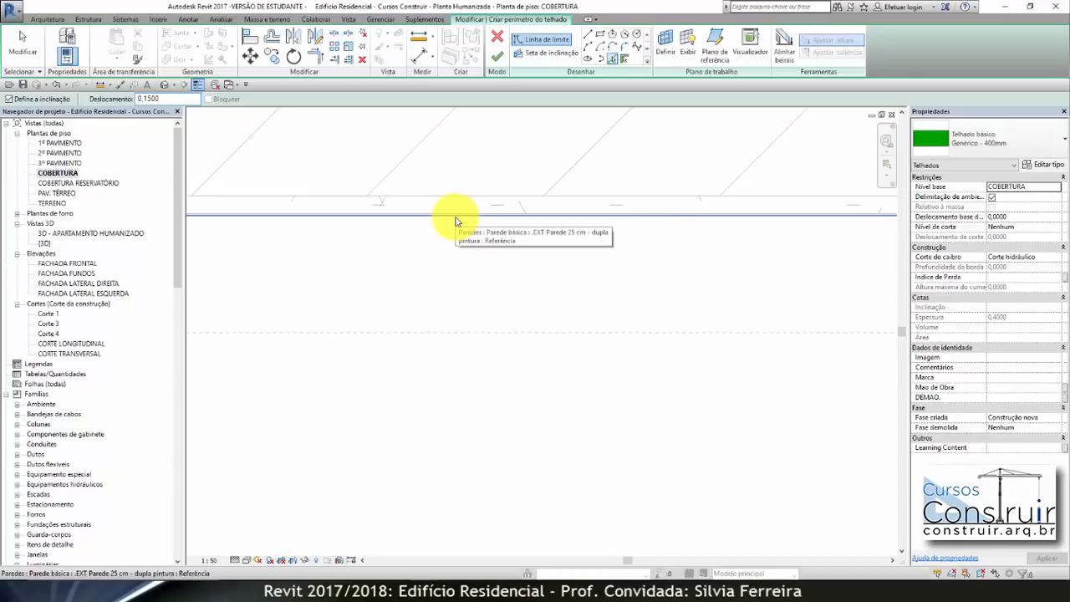
{"action": "left_click", "coordinate": [456, 222]}
{"action": "scroll", "coordinate": [404, 215], "scroll_direction": "down", "scroll_amount": 6}
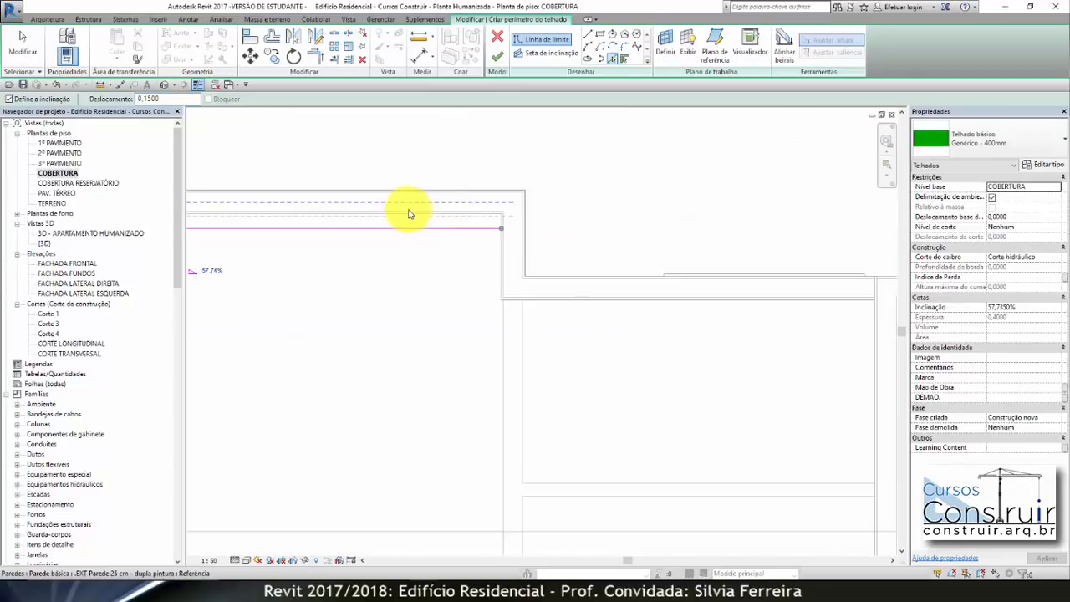
{"action": "scroll", "coordinate": [717, 314], "scroll_direction": "up", "scroll_amount": 4}
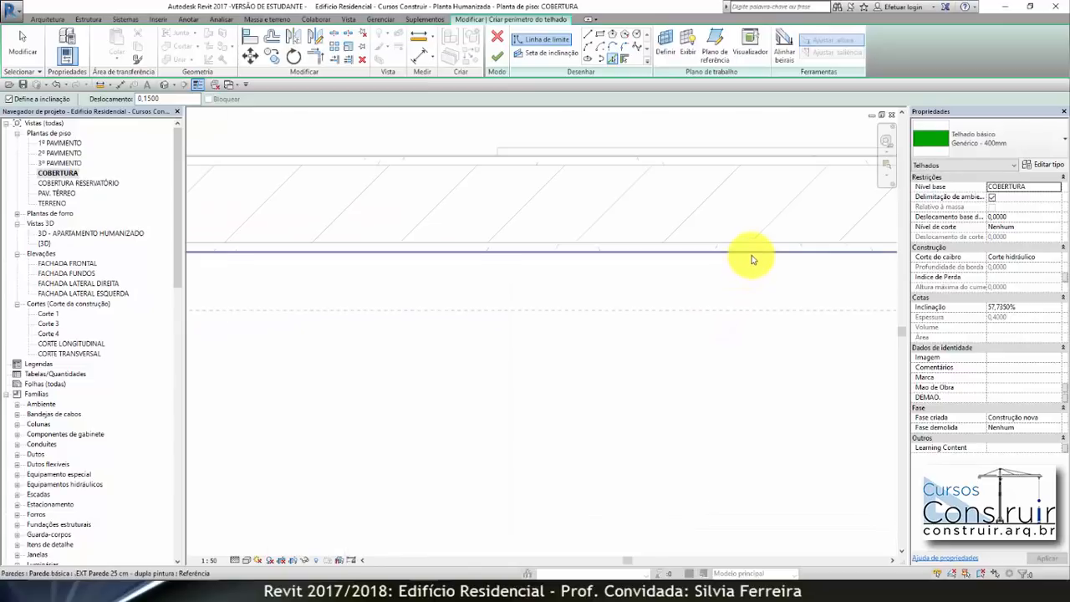
{"action": "scroll", "coordinate": [750, 265], "scroll_direction": "down", "scroll_amount": 3}
{"action": "scroll", "coordinate": [576, 176], "scroll_direction": "down", "scroll_amount": 4}
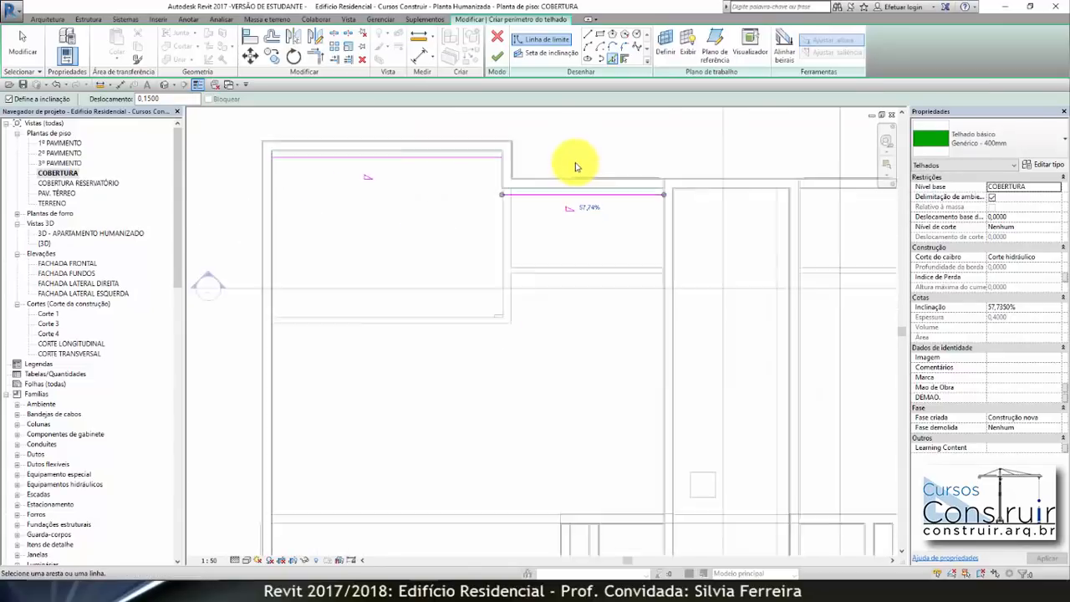
Create sloped boundary lines offset 0.15 inward from the left apartment's short wall above the shafts and its long bottom wall
{"action": "scroll", "coordinate": [630, 267], "scroll_direction": "up", "scroll_amount": 5}
{"action": "scroll", "coordinate": [634, 257], "scroll_direction": "up", "scroll_amount": 4}
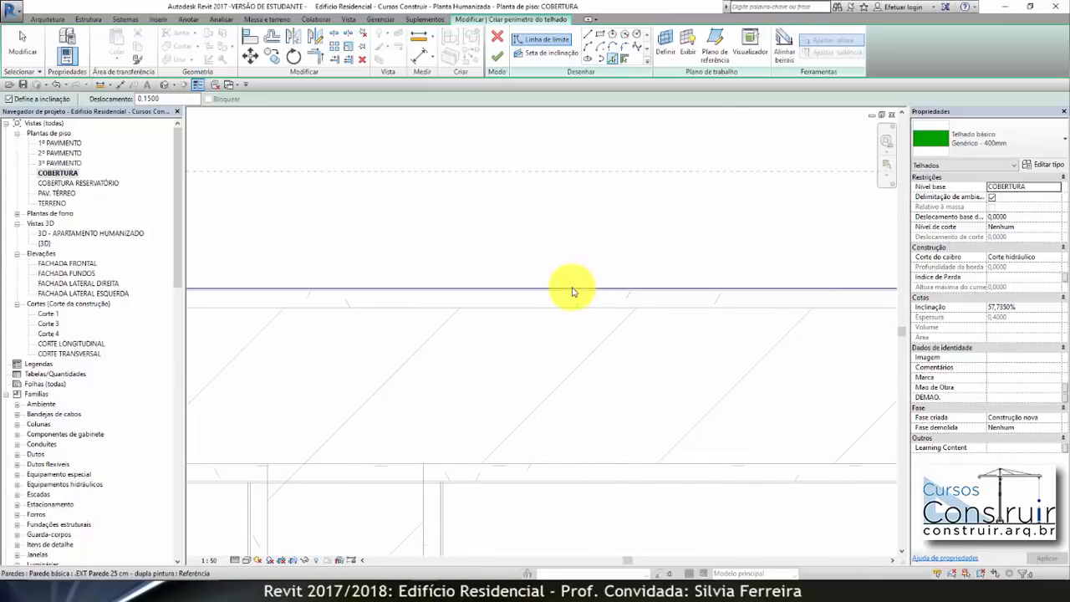
{"action": "left_click", "coordinate": [573, 292]}
{"action": "scroll", "coordinate": [693, 248], "scroll_direction": "down", "scroll_amount": 7}
{"action": "scroll", "coordinate": [483, 459], "scroll_direction": "up", "scroll_amount": 2}
{"action": "scroll", "coordinate": [499, 467], "scroll_direction": "up", "scroll_amount": 3}
{"action": "scroll", "coordinate": [528, 358], "scroll_direction": "up", "scroll_amount": 4}
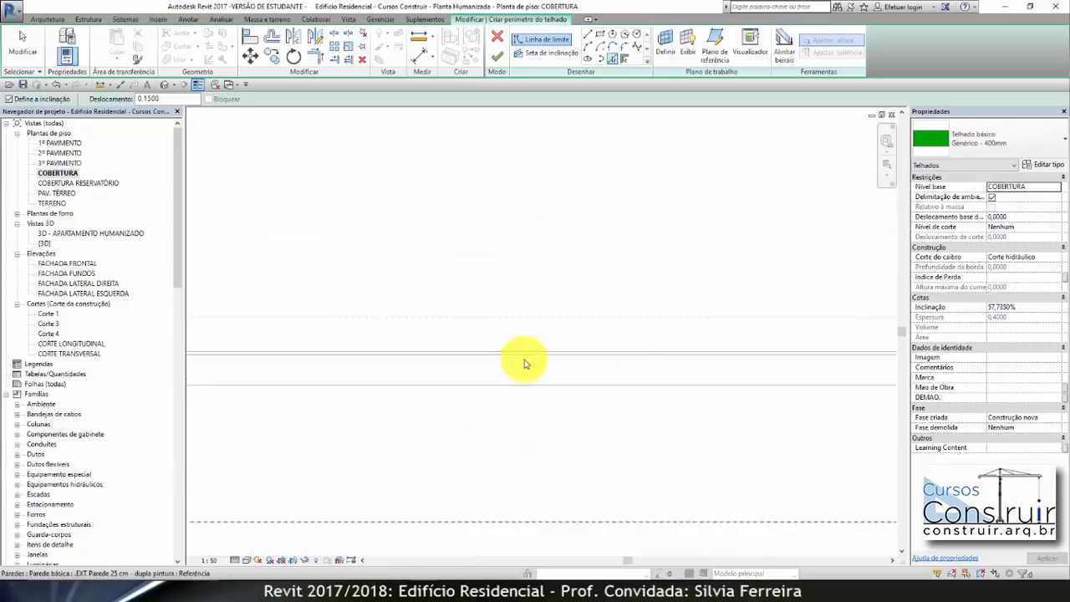
{"action": "scroll", "coordinate": [535, 357], "scroll_direction": "up", "scroll_amount": 2}
{"action": "scroll", "coordinate": [545, 354], "scroll_direction": "up", "scroll_amount": 3}
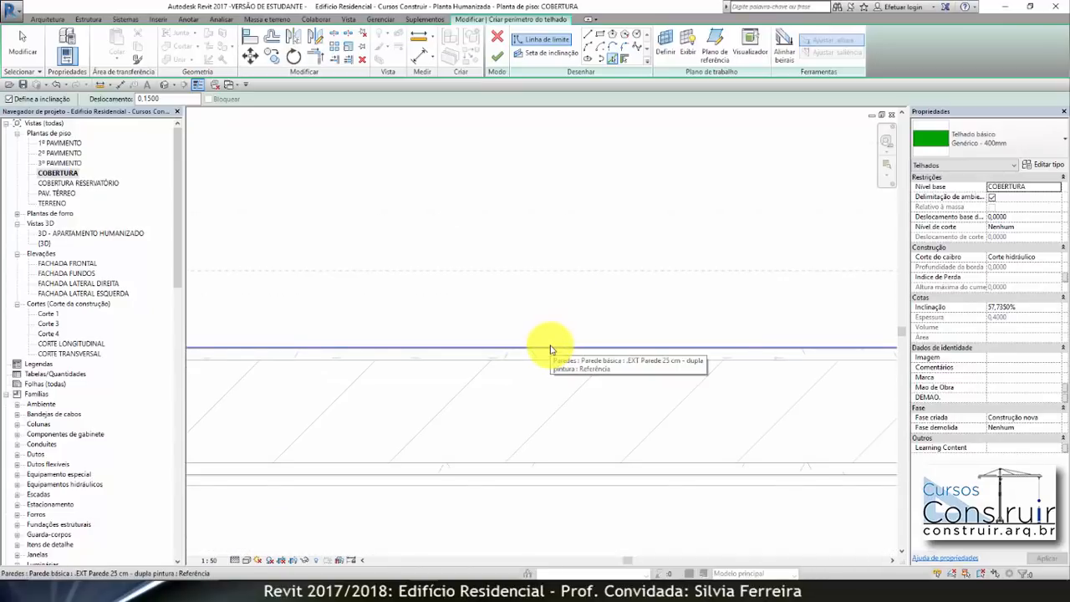
{"action": "left_click", "coordinate": [551, 349]}
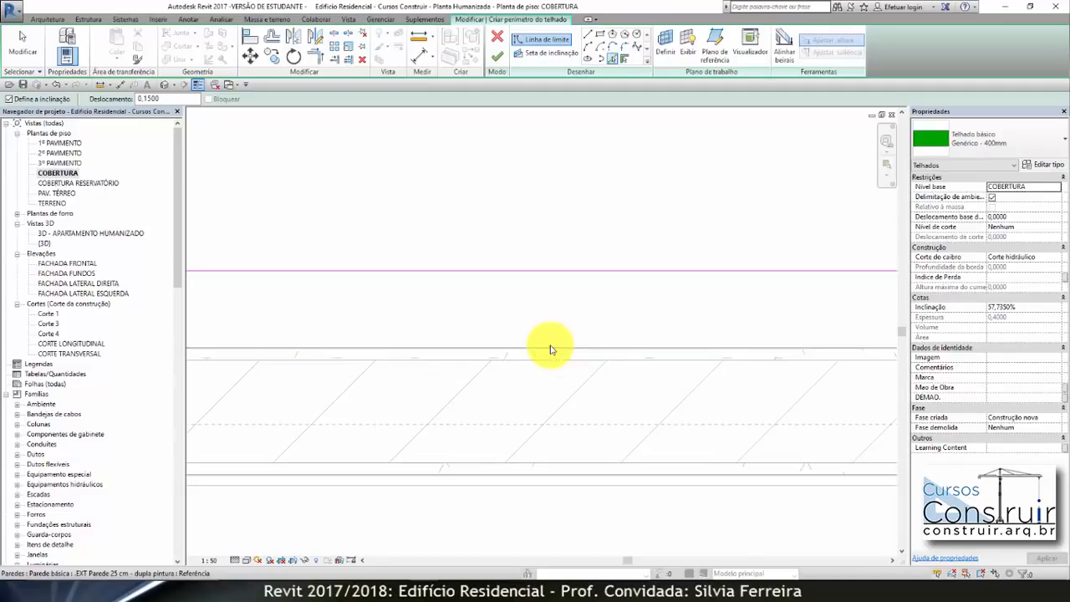
{"action": "left_click", "coordinate": [588, 39]}
{"action": "scroll", "coordinate": [661, 372], "scroll_direction": "down", "scroll_amount": 4}
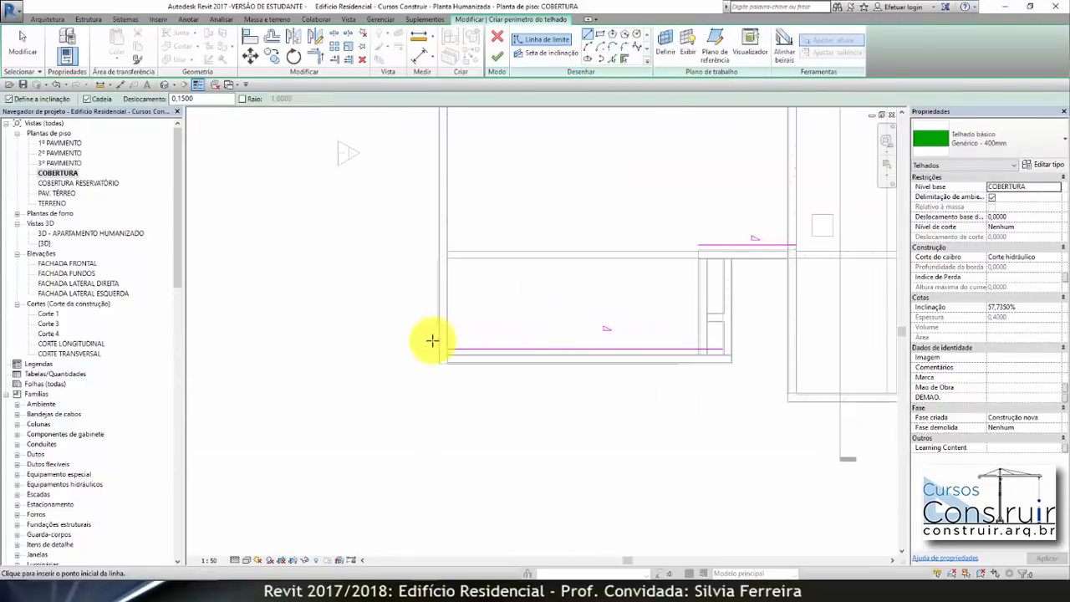
{"action": "scroll", "coordinate": [434, 339], "scroll_direction": "up", "scroll_amount": 3}
{"action": "left_click", "coordinate": [426, 370]}
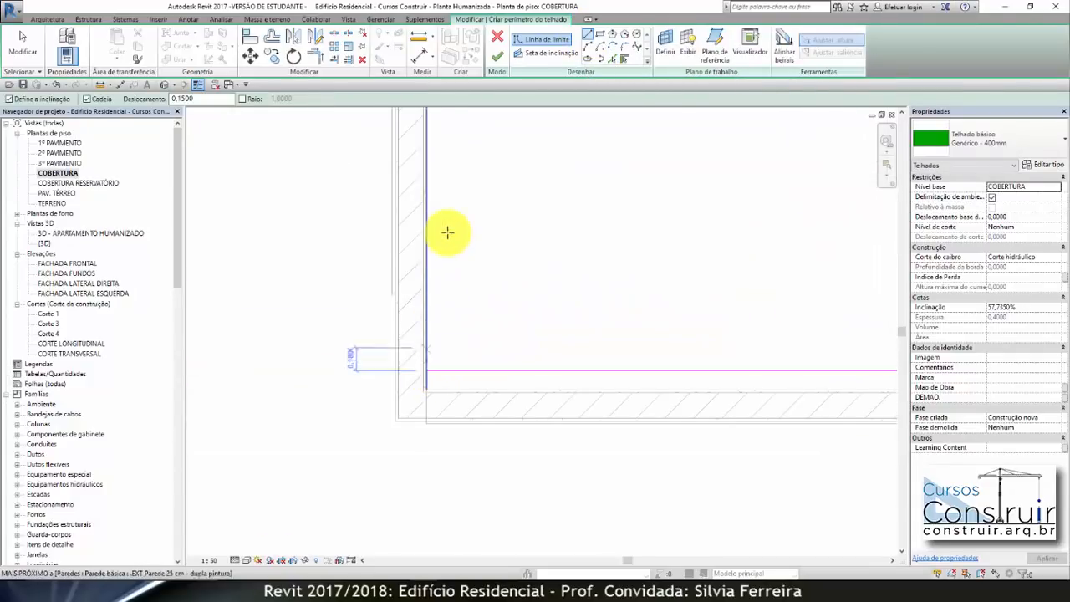
{"action": "scroll", "coordinate": [370, 418], "scroll_direction": "down", "scroll_amount": 4}
{"action": "scroll", "coordinate": [575, 441], "scroll_direction": "down", "scroll_amount": 2}
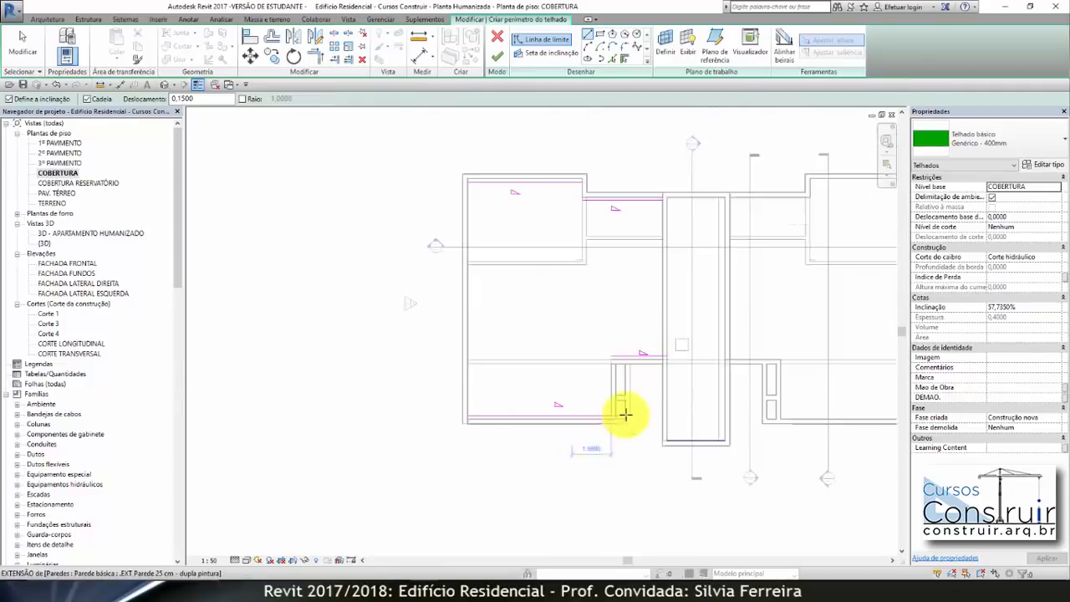
{"action": "scroll", "coordinate": [579, 317], "scroll_direction": "up", "scroll_amount": 1}
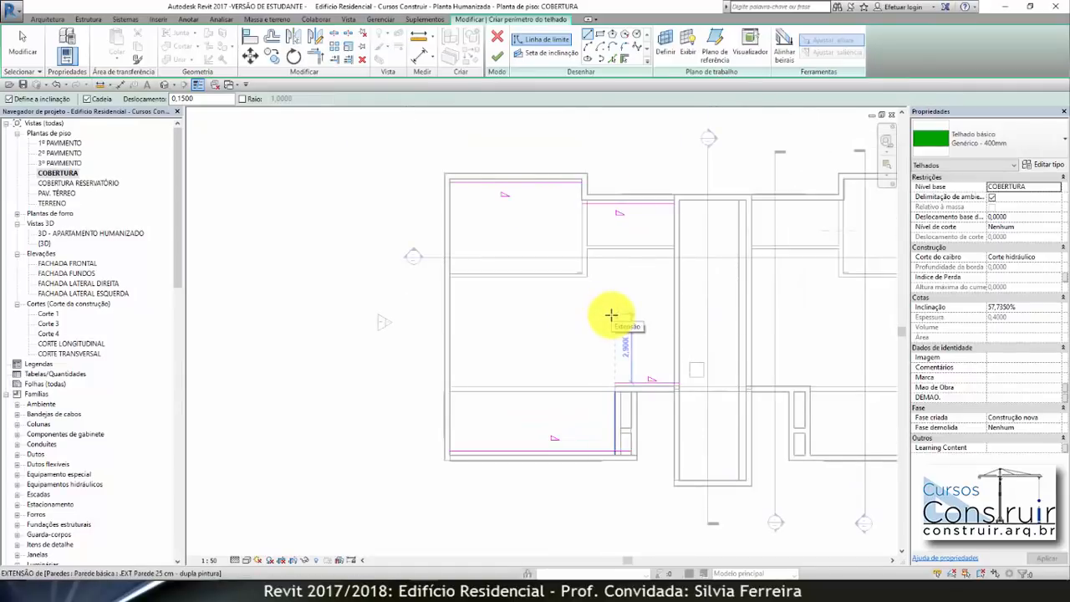
{"action": "key", "text": "Escape"}
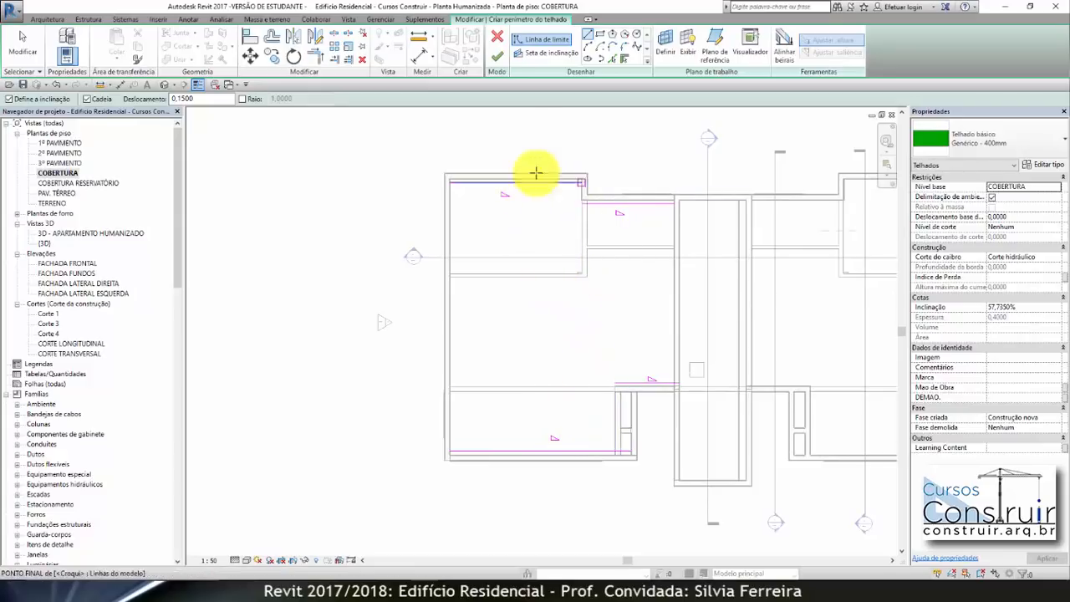
{"action": "left_click", "coordinate": [580, 167]}
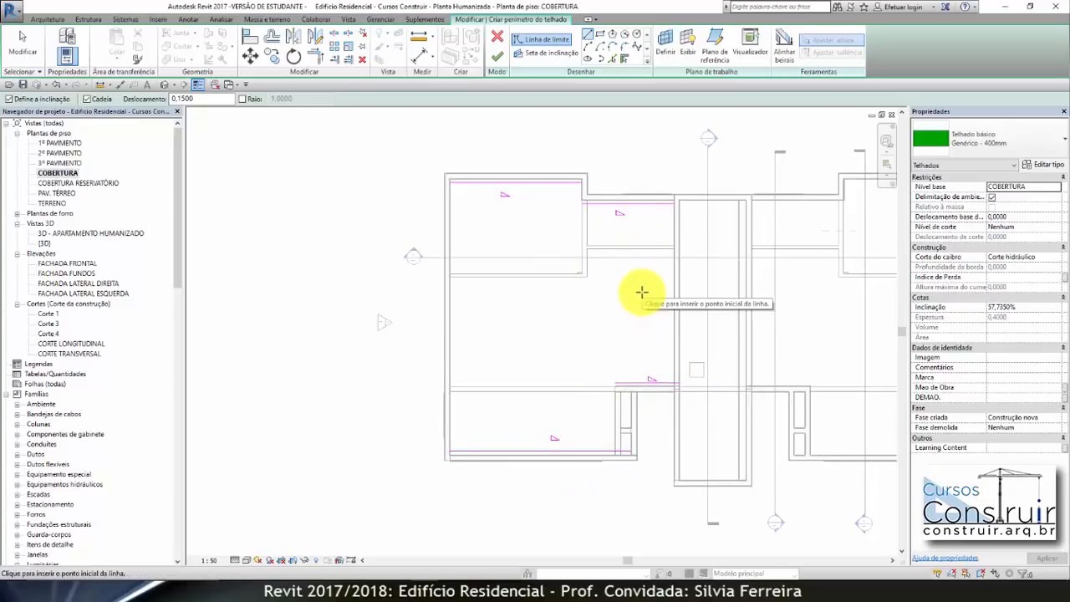
{"action": "left_click", "coordinate": [674, 272]}
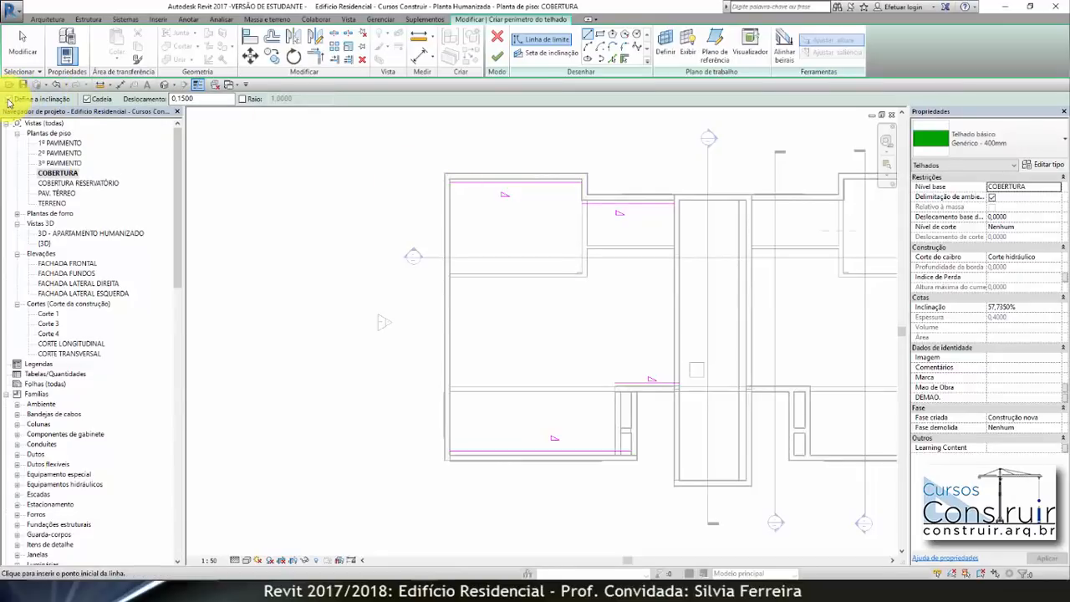
Turn off slope definition for new boundary lines and try to draw the left wall's line with the 0.15 offset
{"action": "left_click", "coordinate": [8, 99]}
{"action": "scroll", "coordinate": [447, 459], "scroll_direction": "up", "scroll_amount": 5}
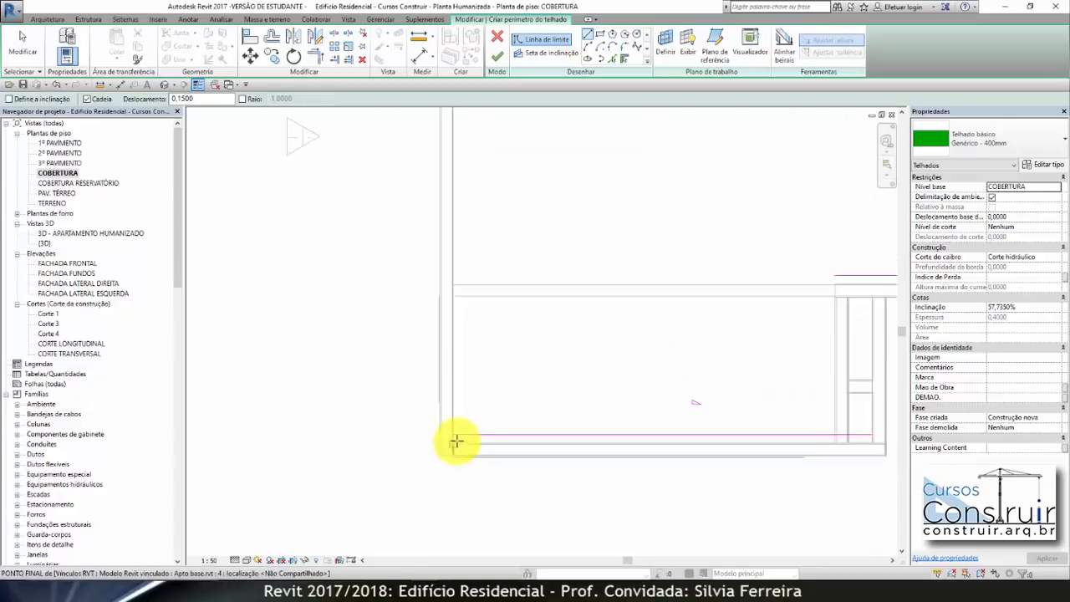
{"action": "scroll", "coordinate": [466, 409], "scroll_direction": "up", "scroll_amount": 3}
{"action": "scroll", "coordinate": [387, 461], "scroll_direction": "up", "scroll_amount": 3}
{"action": "scroll", "coordinate": [475, 439], "scroll_direction": "up", "scroll_amount": 2}
{"action": "left_click", "coordinate": [482, 405]}
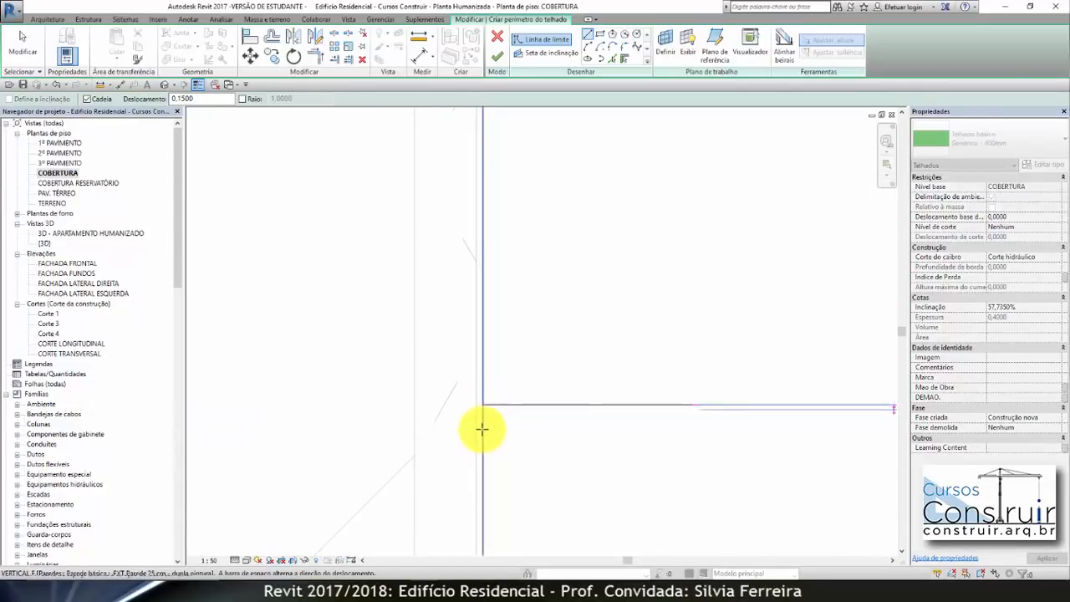
{"action": "scroll", "coordinate": [486, 486], "scroll_direction": "down", "scroll_amount": 4}
{"action": "scroll", "coordinate": [484, 531], "scroll_direction": "down", "scroll_amount": 5}
{"action": "scroll", "coordinate": [443, 272], "scroll_direction": "up", "scroll_amount": 4}
{"action": "scroll", "coordinate": [443, 272], "scroll_direction": "up", "scroll_amount": 5}
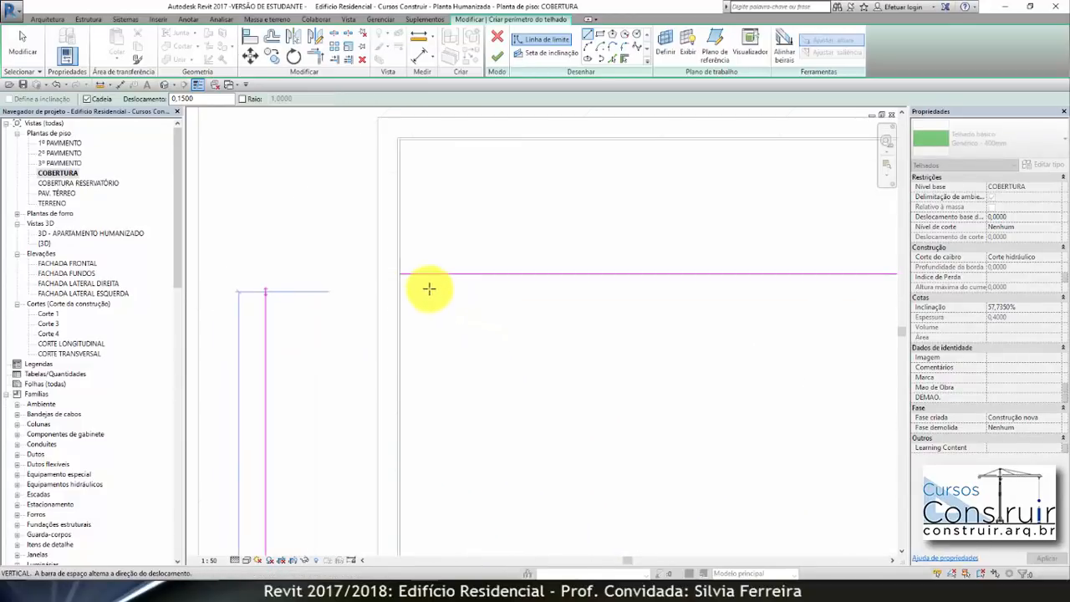
{"action": "scroll", "coordinate": [471, 272], "scroll_direction": "down", "scroll_amount": 4}
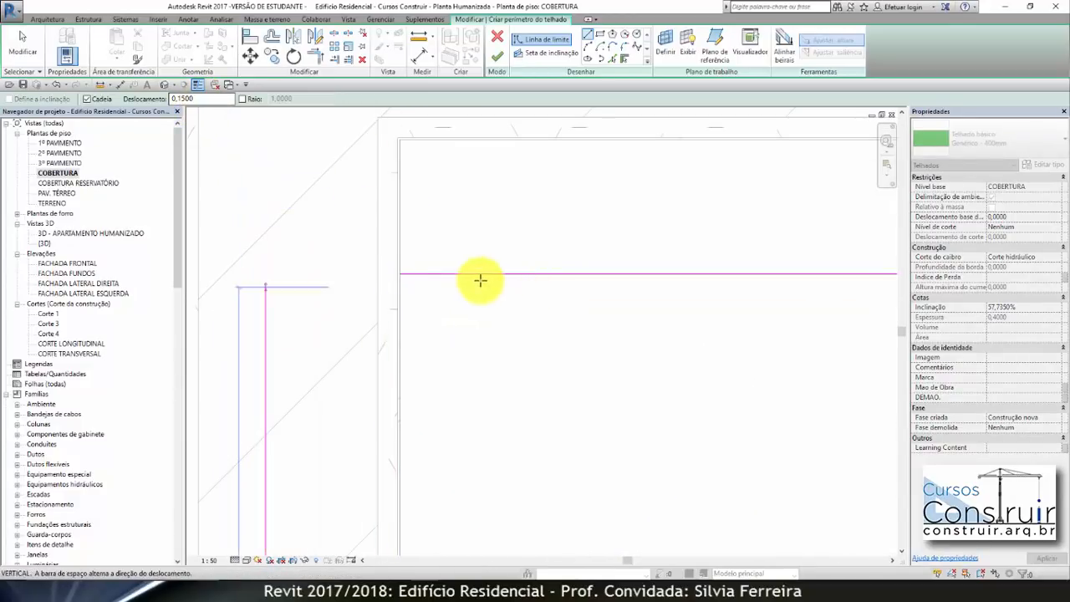
{"action": "scroll", "coordinate": [432, 231], "scroll_direction": "down", "scroll_amount": 6}
{"action": "scroll", "coordinate": [427, 376], "scroll_direction": "up", "scroll_amount": 4}
{"action": "scroll", "coordinate": [436, 246], "scroll_direction": "up", "scroll_amount": 3}
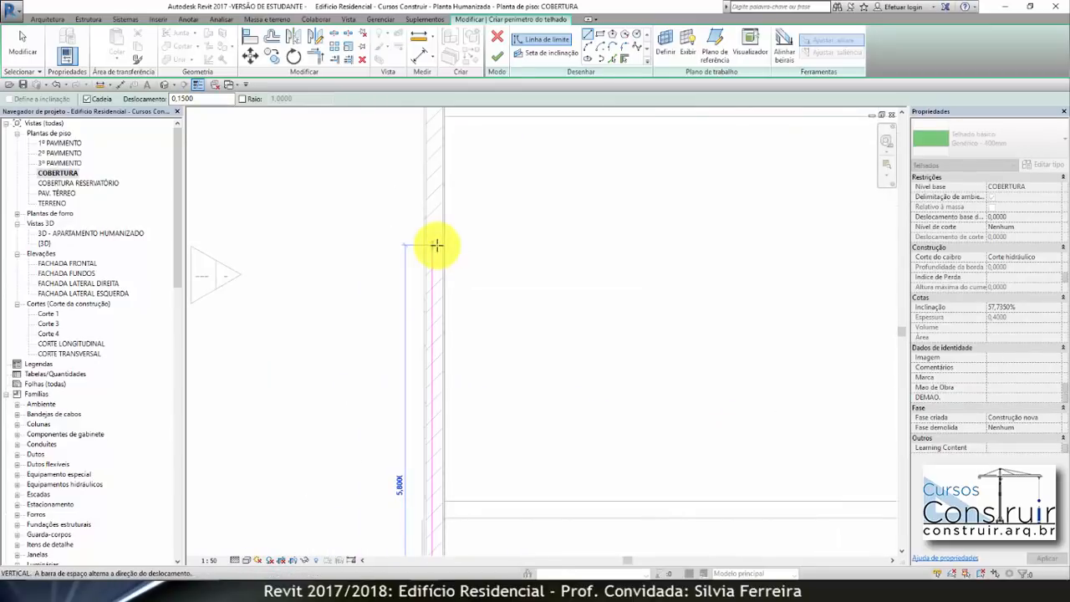
{"action": "key", "text": "Escape"}
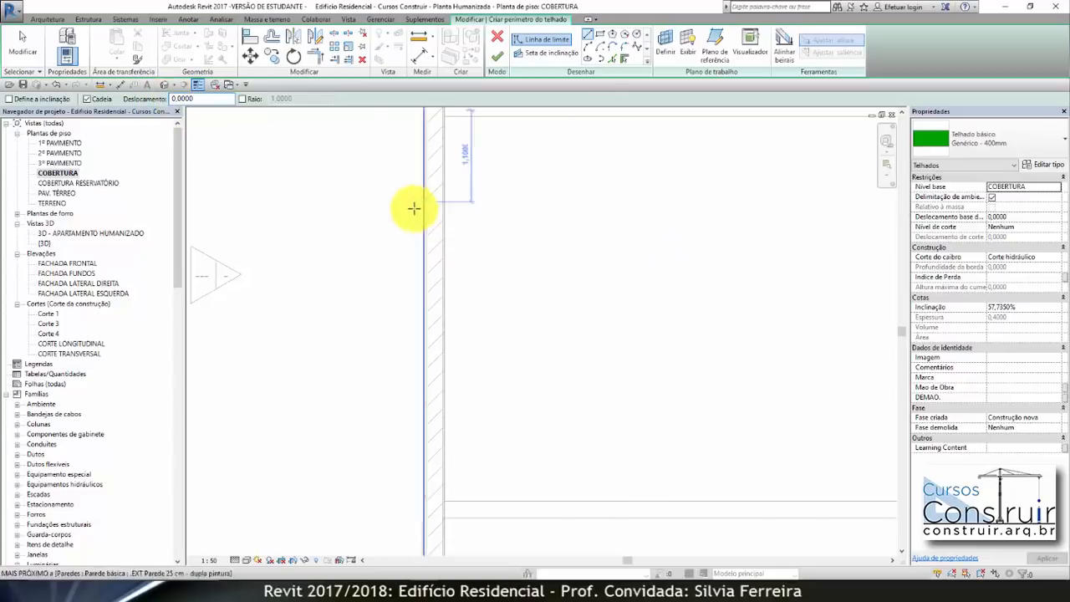
With zero offset, draw an unsloped boundary line along the left wall's inner face, from the bottom boundary line to the top one
{"action": "scroll", "coordinate": [416, 217], "scroll_direction": "down", "scroll_amount": 3}
{"action": "scroll", "coordinate": [425, 380], "scroll_direction": "up", "scroll_amount": 6}
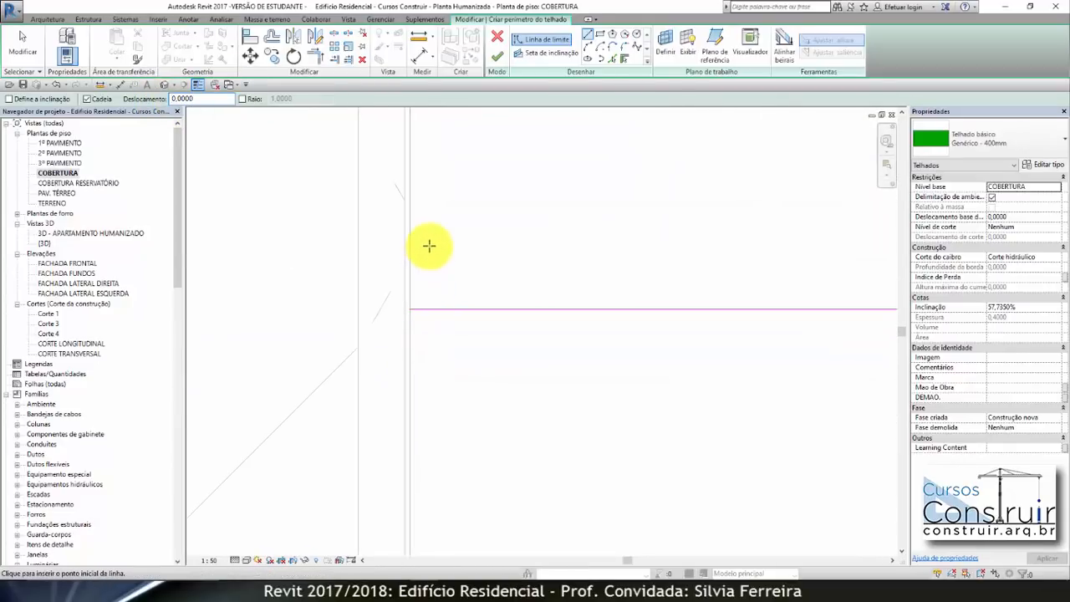
{"action": "left_click", "coordinate": [410, 308]}
{"action": "scroll", "coordinate": [425, 443], "scroll_direction": "down", "scroll_amount": 5}
{"action": "scroll", "coordinate": [413, 506], "scroll_direction": "down", "scroll_amount": 5}
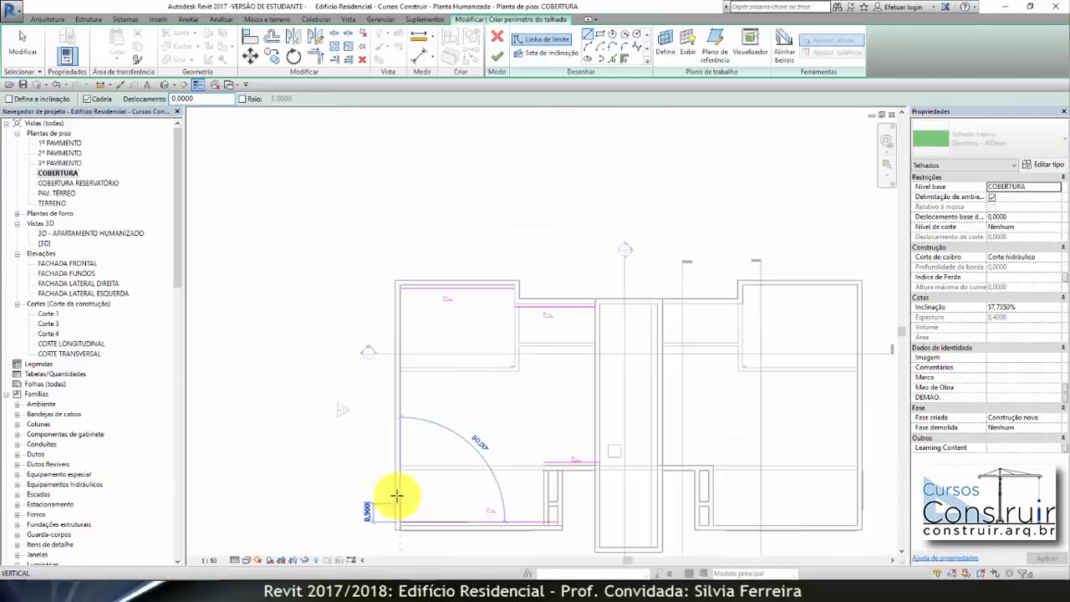
{"action": "scroll", "coordinate": [396, 363], "scroll_direction": "up", "scroll_amount": 5}
{"action": "scroll", "coordinate": [396, 363], "scroll_direction": "up", "scroll_amount": 5}
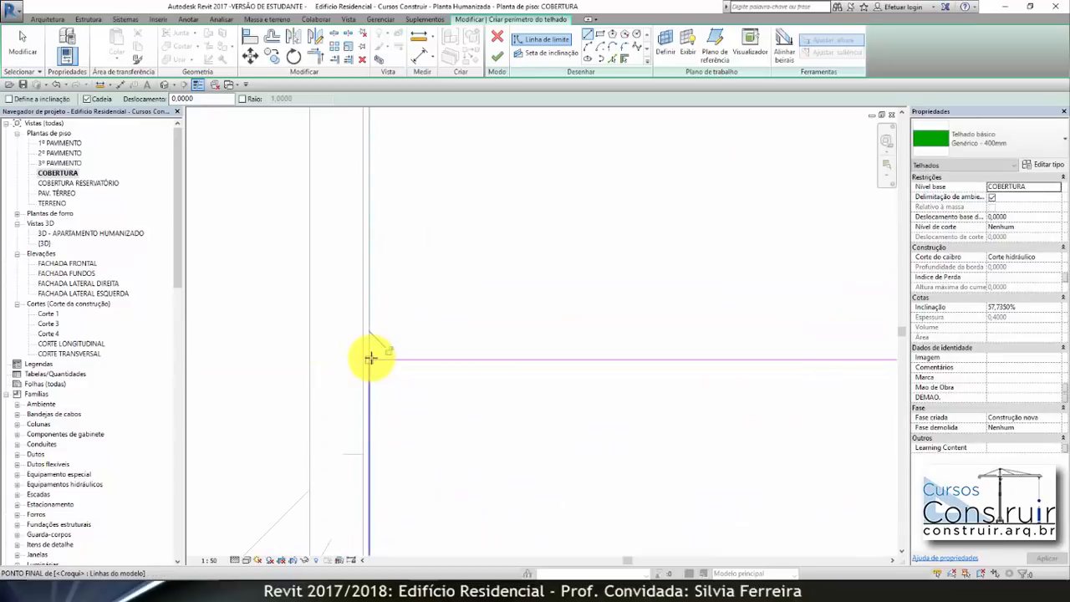
{"action": "left_click", "coordinate": [371, 358]}
{"action": "key", "text": "Escape"}
{"action": "key", "text": "Escape"}
{"action": "scroll", "coordinate": [338, 293], "scroll_direction": "down", "scroll_amount": 5}
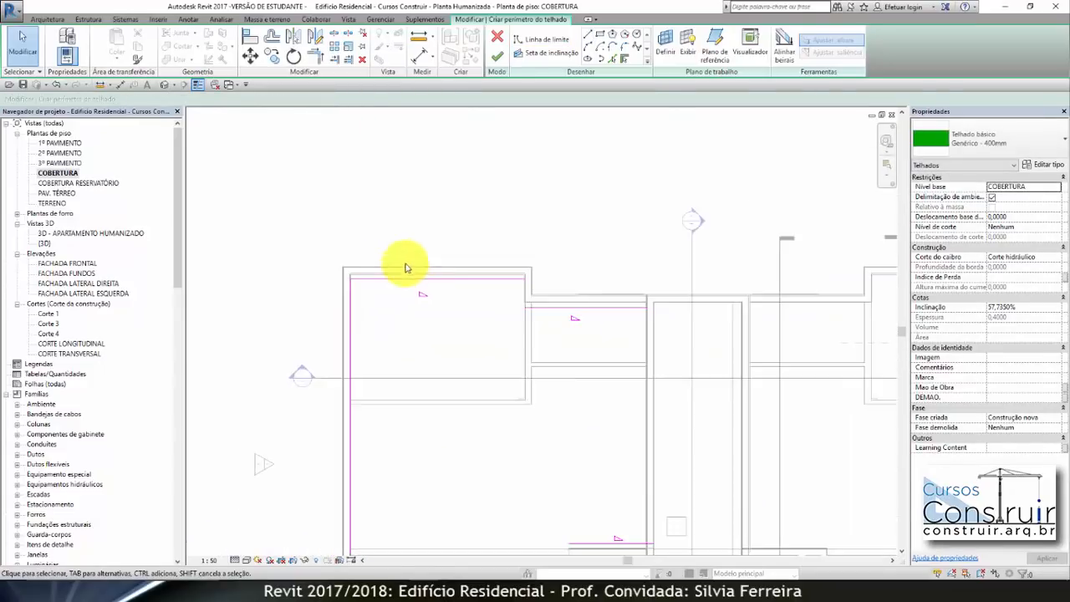
Draw an unsloped boundary line along the central core's left wall, from the recessed upper line down to the short lower line
{"action": "scroll", "coordinate": [700, 386], "scroll_direction": "up", "scroll_amount": 4}
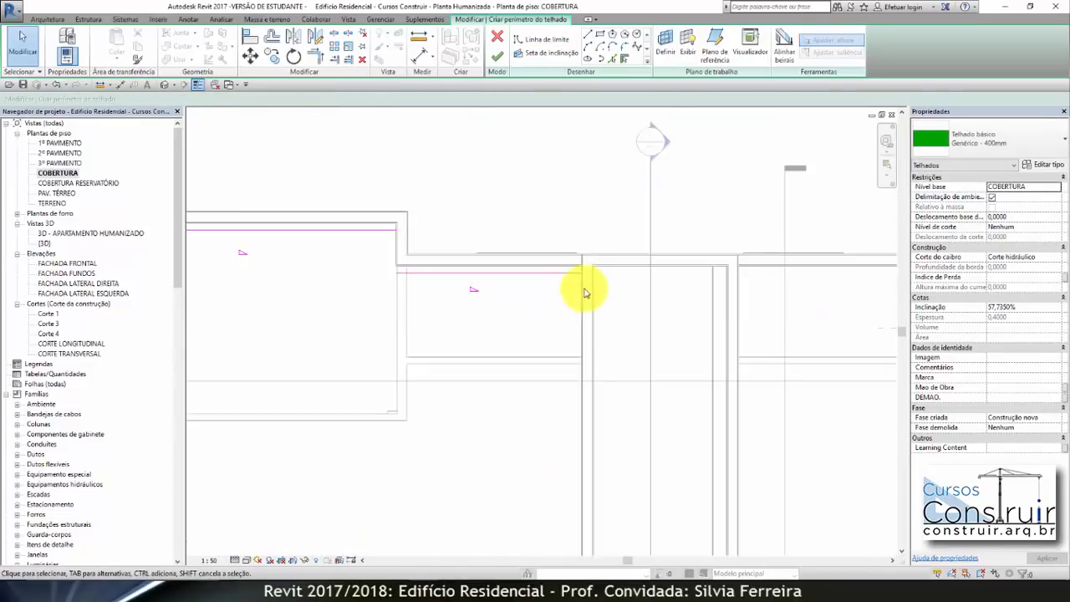
{"action": "left_click", "coordinate": [588, 36]}
{"action": "scroll", "coordinate": [602, 313], "scroll_direction": "up", "scroll_amount": 4}
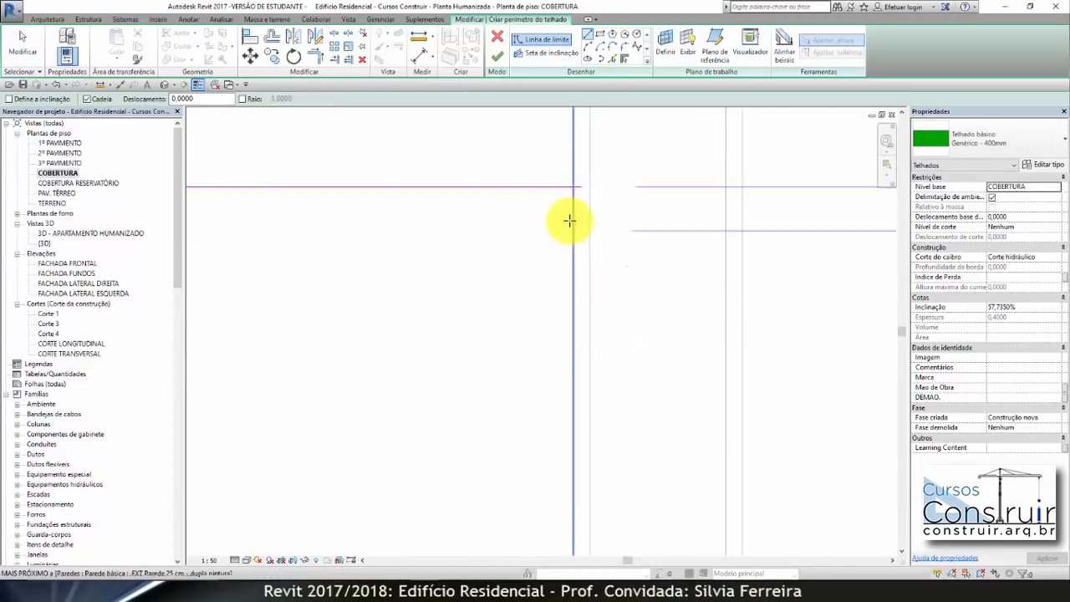
{"action": "left_click", "coordinate": [571, 185]}
{"action": "scroll", "coordinate": [619, 247], "scroll_direction": "down", "scroll_amount": 6}
{"action": "scroll", "coordinate": [635, 263], "scroll_direction": "down", "scroll_amount": 3}
{"action": "scroll", "coordinate": [508, 253], "scroll_direction": "up", "scroll_amount": 4}
{"action": "scroll", "coordinate": [395, 259], "scroll_direction": "up", "scroll_amount": 3}
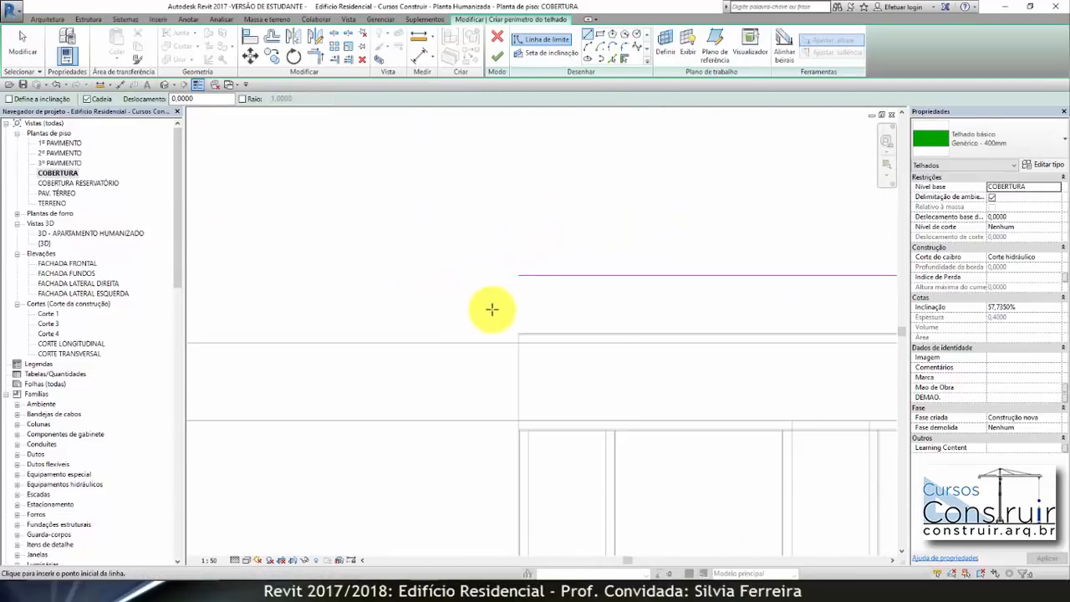
Draw an unsloped boundary line along the shaft wall, from the short lower line's left end down to the bottom boundary line
{"action": "left_click", "coordinate": [518, 275]}
{"action": "scroll", "coordinate": [485, 209], "scroll_direction": "down", "scroll_amount": 4}
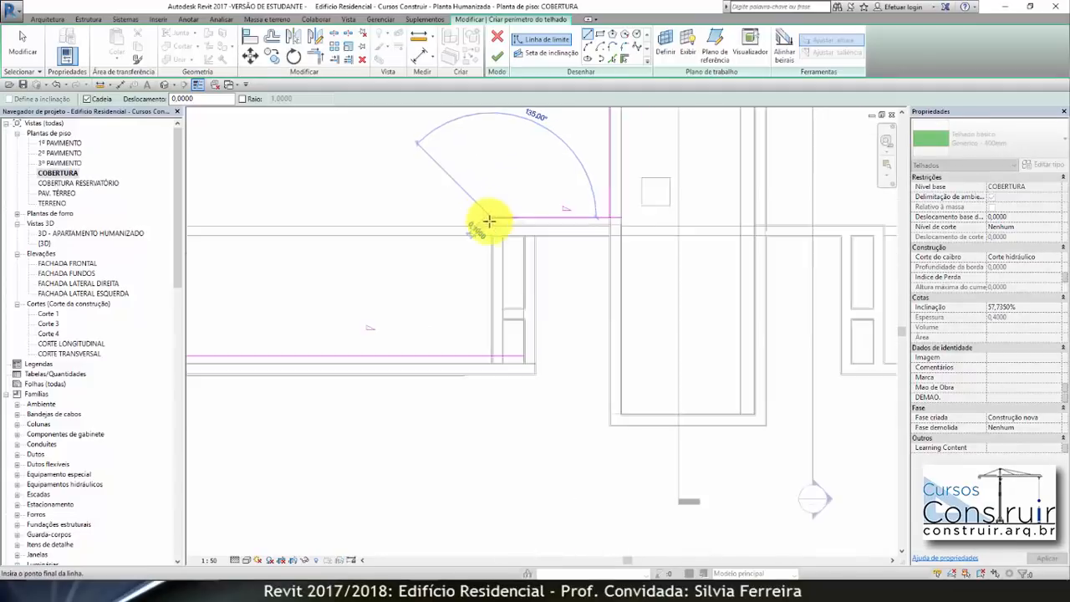
{"action": "scroll", "coordinate": [519, 297], "scroll_direction": "up", "scroll_amount": 5}
{"action": "key", "text": "Escape"}
{"action": "key", "text": "Escape"}
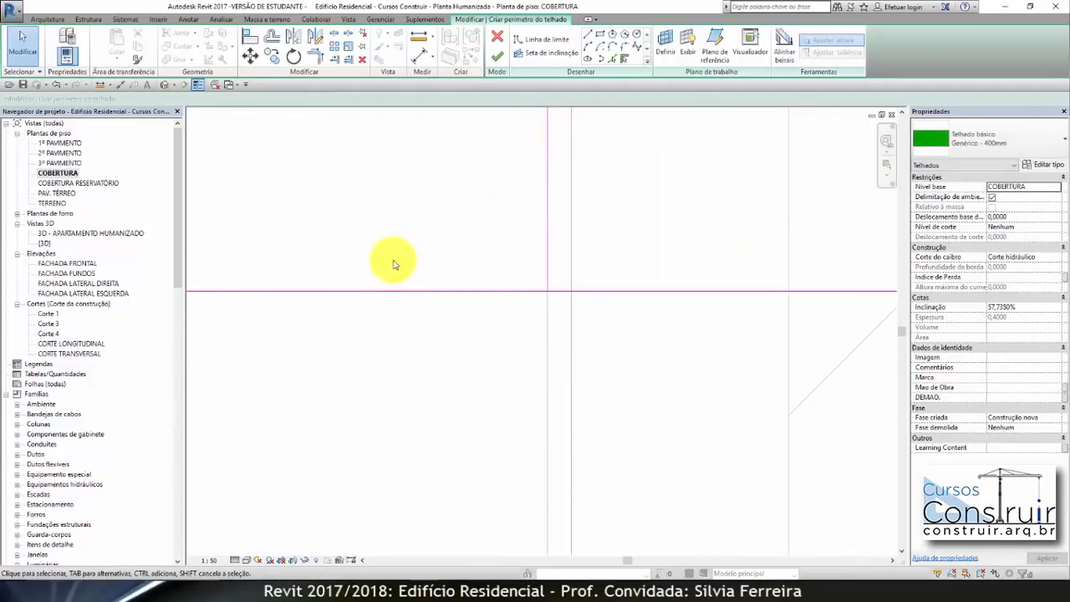
Trim the bottom boundary line and the shaft wall's boundary line to meet at a clean corner
{"action": "left_click", "coordinate": [315, 58]}
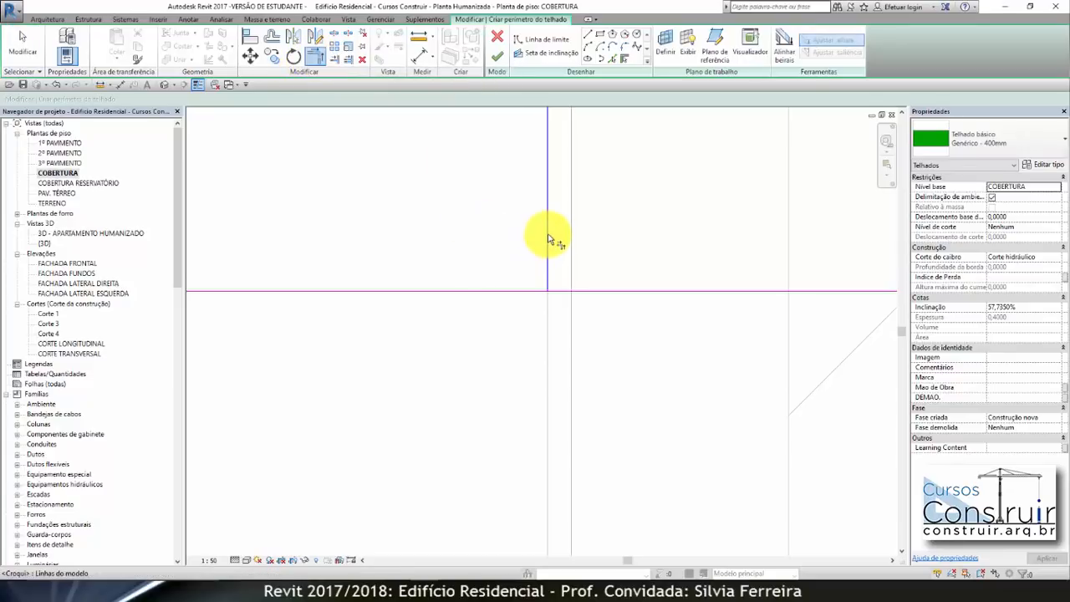
{"action": "left_click", "coordinate": [511, 291]}
{"action": "scroll", "coordinate": [447, 399], "scroll_direction": "down", "scroll_amount": 8}
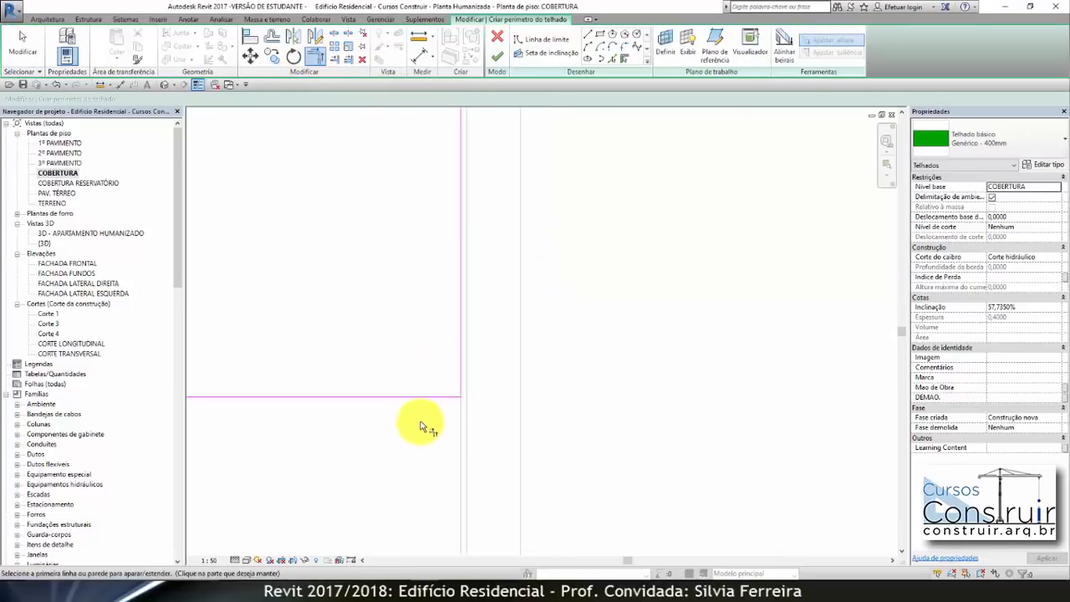
Trim the short lower boundary line and the central core wall's boundary line to meet at a clean corner
{"action": "scroll", "coordinate": [449, 431], "scroll_direction": "down", "scroll_amount": 5}
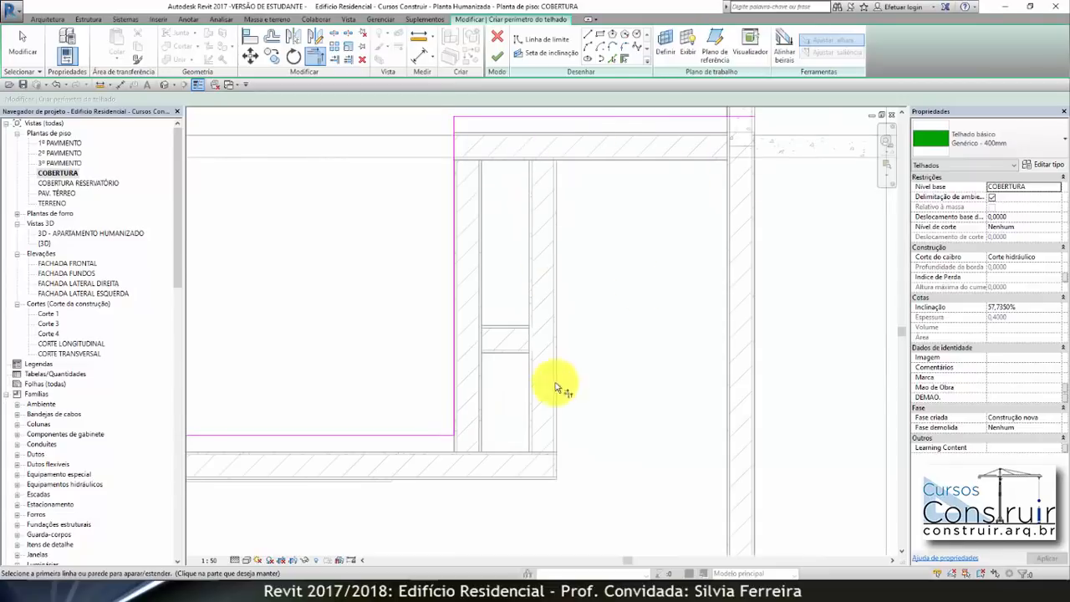
{"action": "scroll", "coordinate": [562, 374], "scroll_direction": "down", "scroll_amount": 2}
{"action": "scroll", "coordinate": [663, 224], "scroll_direction": "up", "scroll_amount": 5}
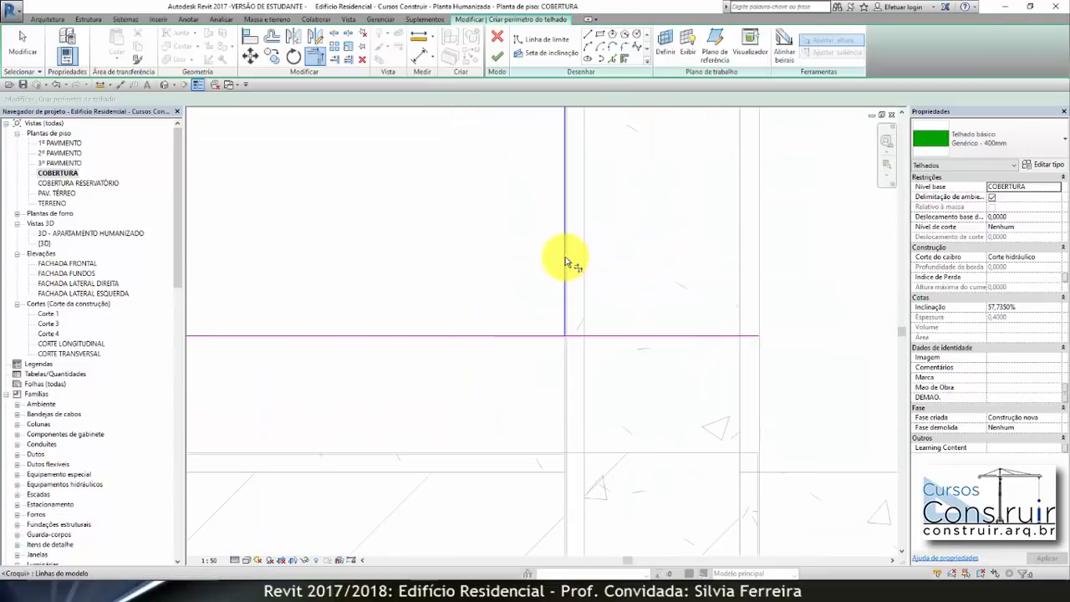
{"action": "left_click", "coordinate": [543, 340]}
{"action": "scroll", "coordinate": [533, 472], "scroll_direction": "down", "scroll_amount": 6}
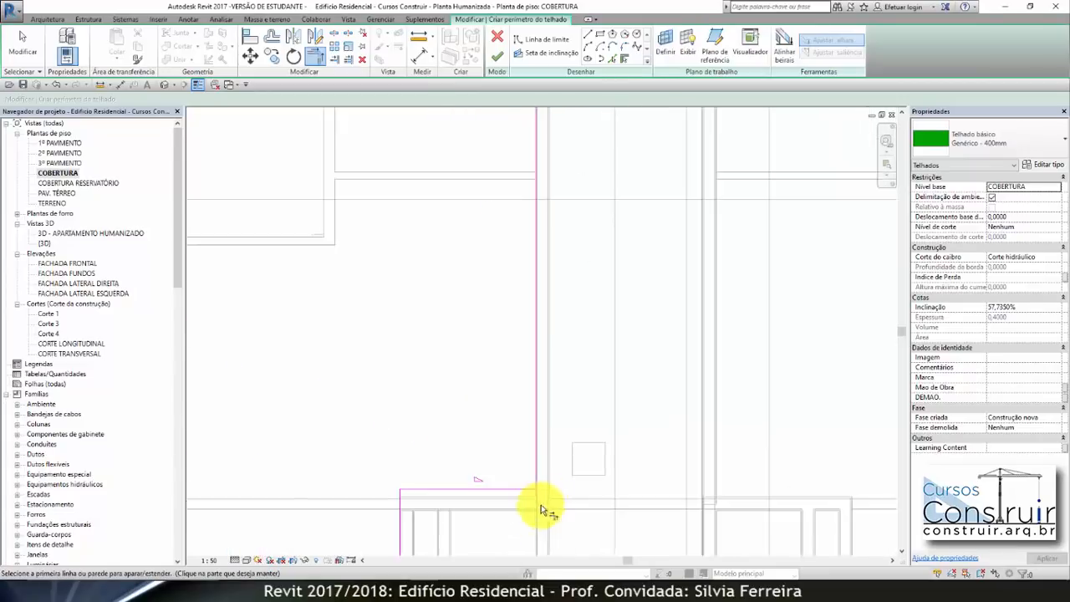
{"action": "scroll", "coordinate": [549, 359], "scroll_direction": "up", "scroll_amount": 8}
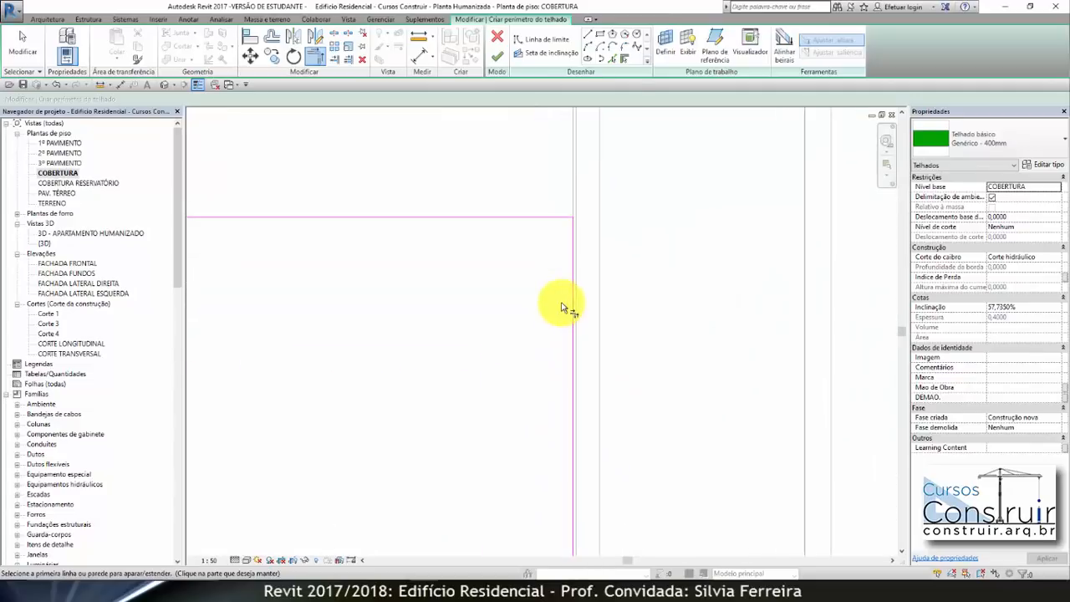
{"action": "scroll", "coordinate": [681, 223], "scroll_direction": "down", "scroll_amount": 5}
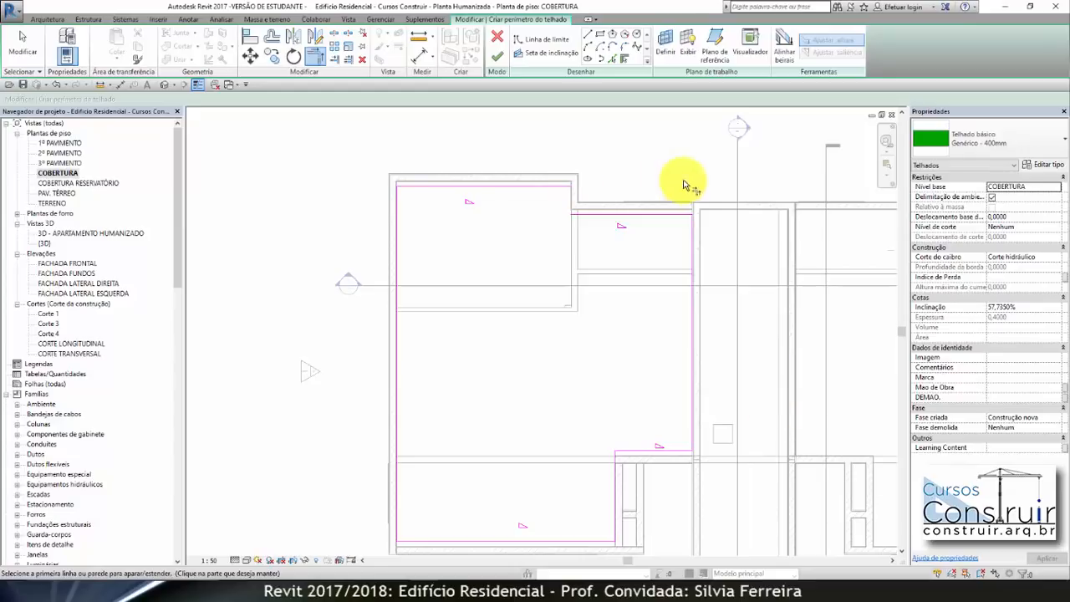
Draw an unsloped vertical boundary line about 0.90 m long, joining the top line's right end to the recessed upper line's left end
{"action": "scroll", "coordinate": [576, 189], "scroll_direction": "up", "scroll_amount": 5}
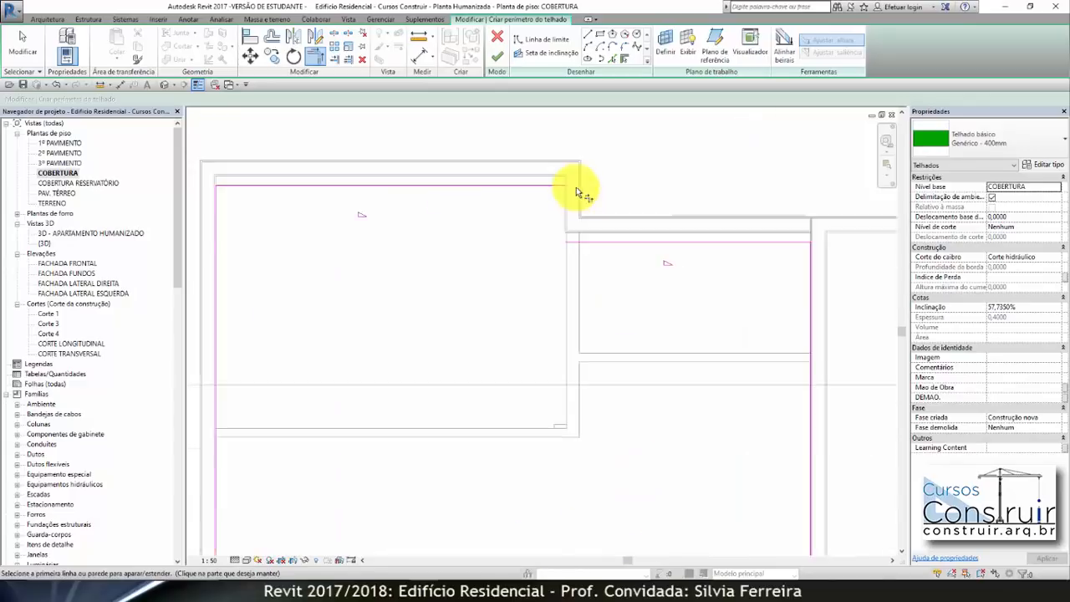
{"action": "scroll", "coordinate": [532, 188], "scroll_direction": "down", "scroll_amount": 2}
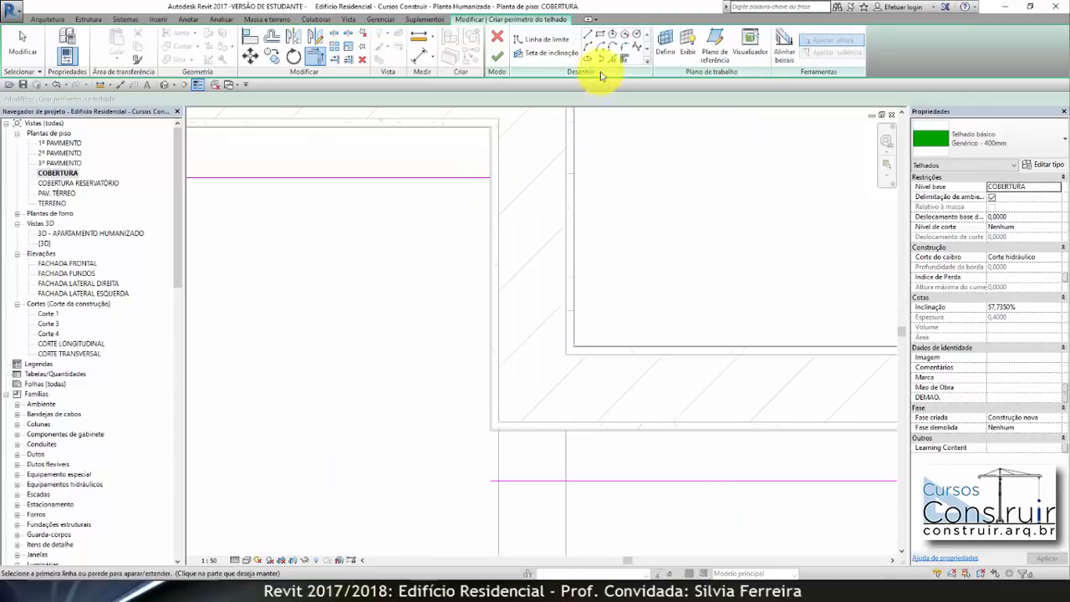
{"action": "left_click", "coordinate": [589, 35]}
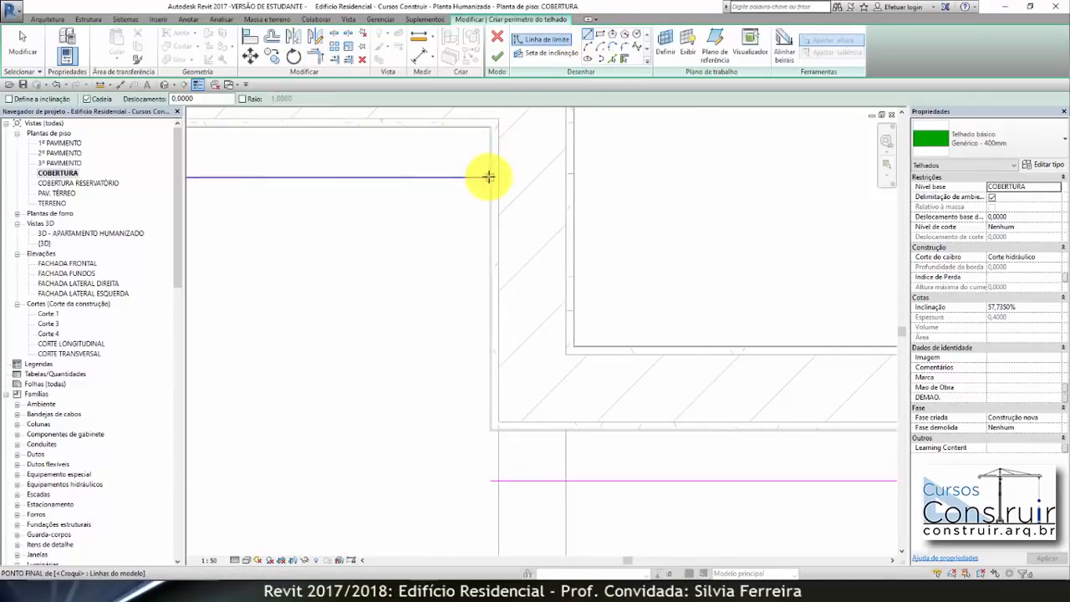
{"action": "left_click", "coordinate": [489, 177]}
{"action": "left_click", "coordinate": [485, 474]}
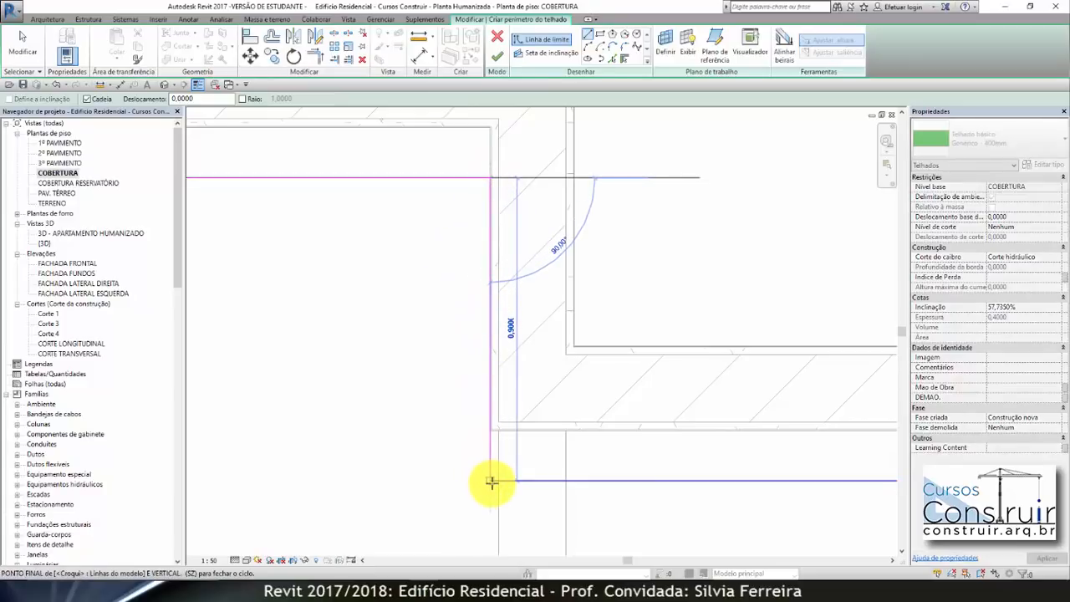
{"action": "key", "text": "Escape"}
{"action": "key", "text": "Escape"}
{"action": "scroll", "coordinate": [530, 131], "scroll_direction": "down", "scroll_amount": 5}
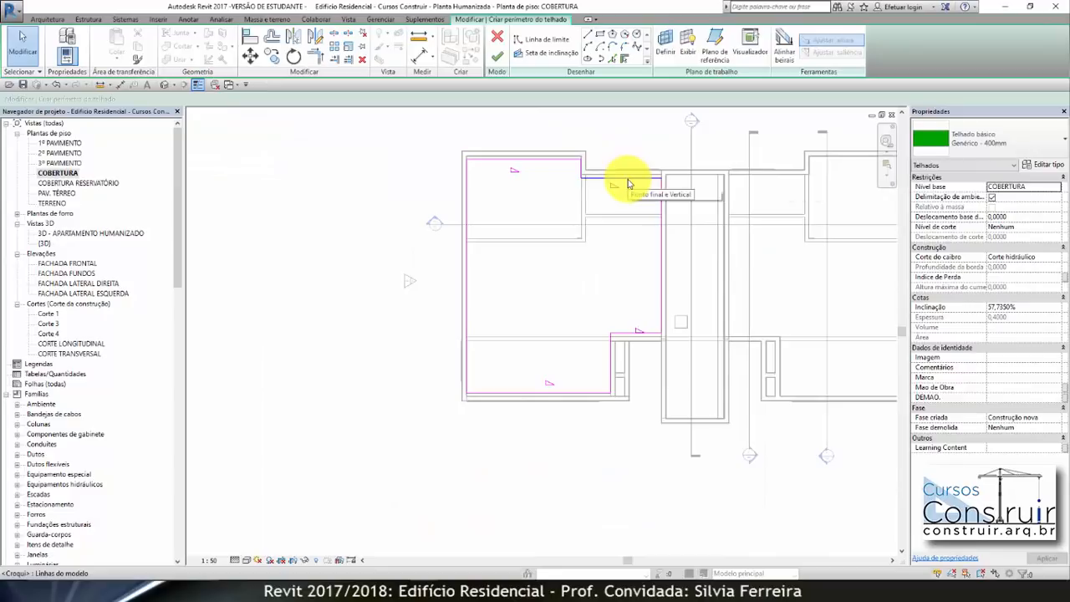
Turn off slope definition for the recessed upper boundary line and the short lower boundary line
{"action": "left_click", "coordinate": [628, 183]}
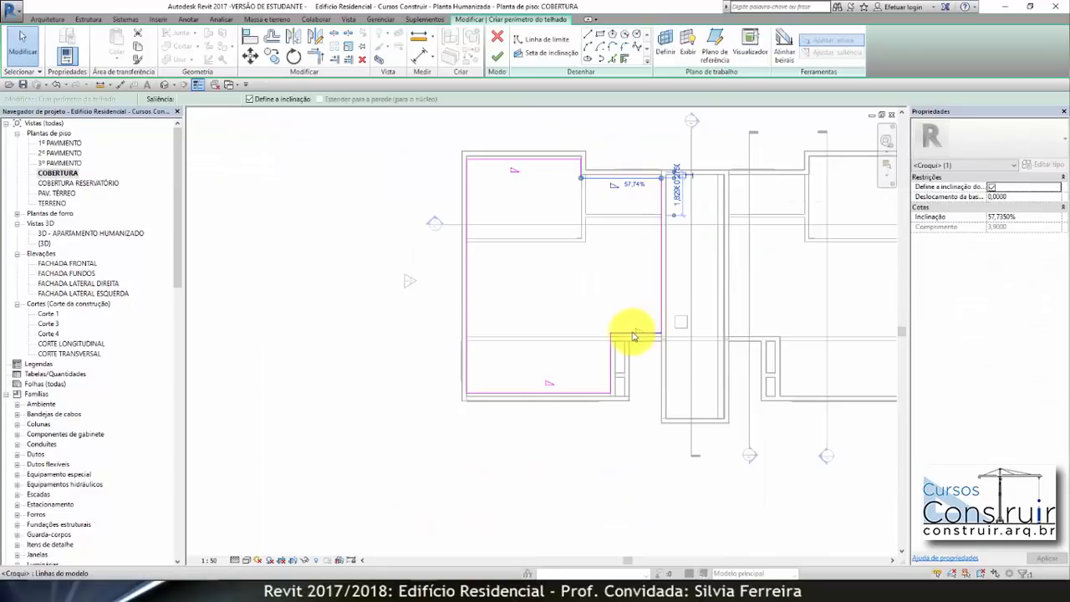
{"action": "left_click", "coordinate": [249, 99]}
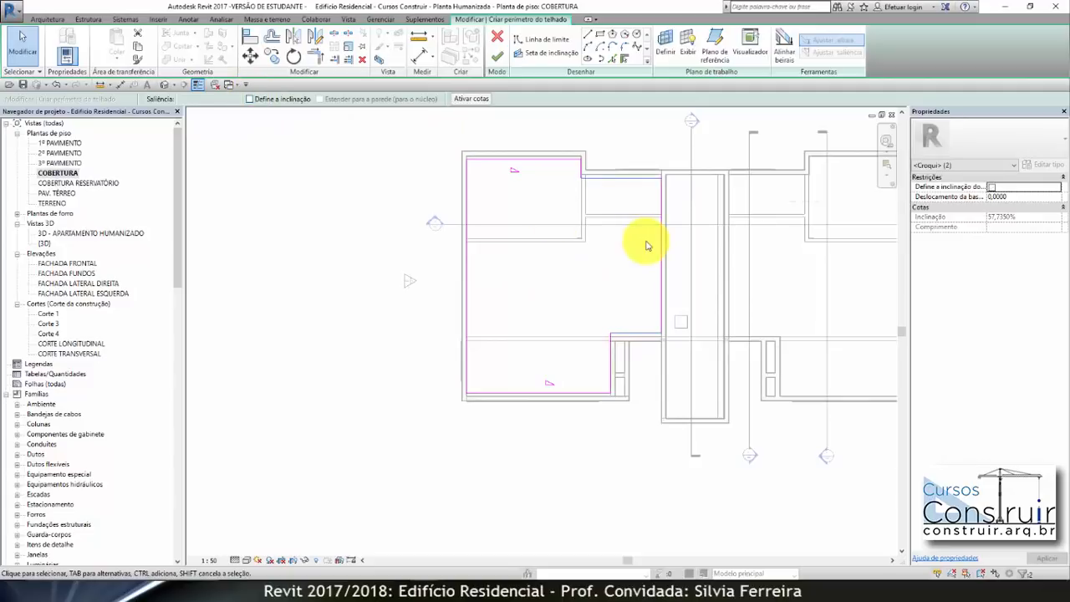
{"action": "left_click", "coordinate": [619, 139]}
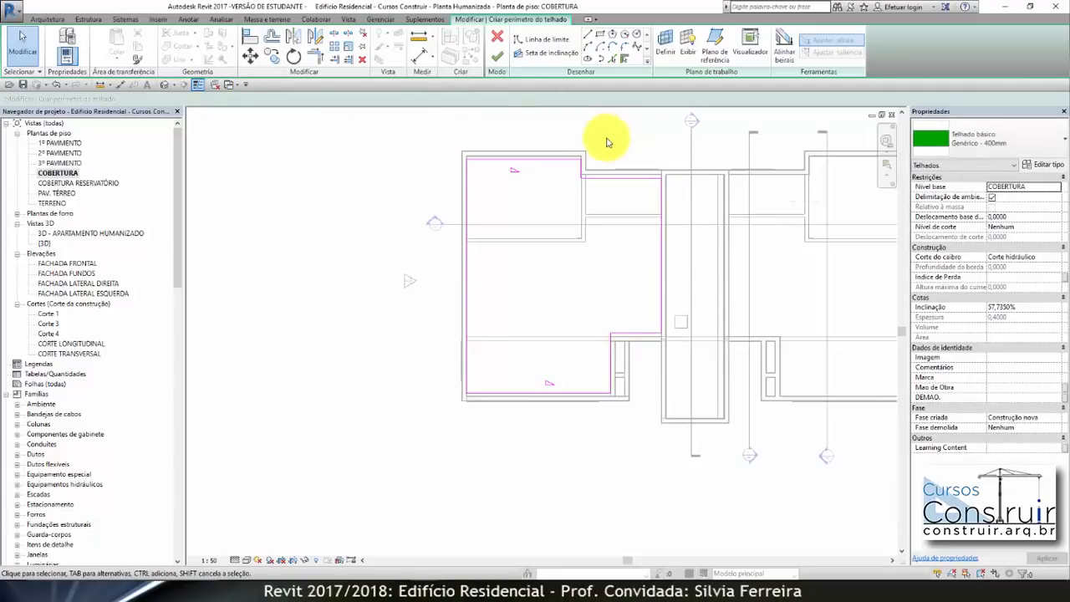
Set the slope of the top and bottom boundary lines to 10% and finish the roof sketch
{"action": "left_click", "coordinate": [548, 158]}
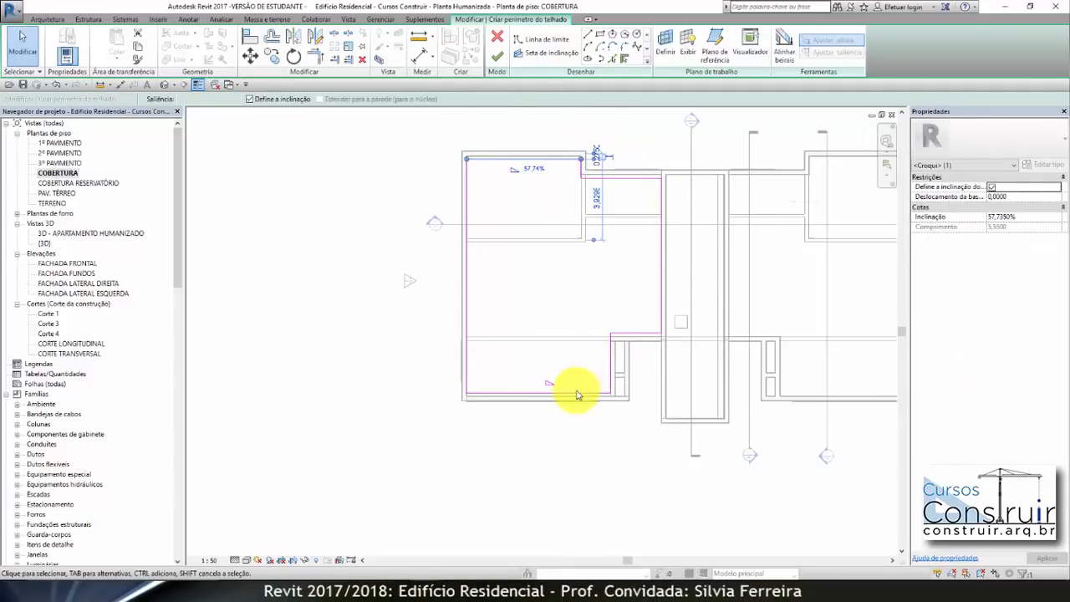
{"action": "left_click", "coordinate": [576, 393], "text": "ctrl"}
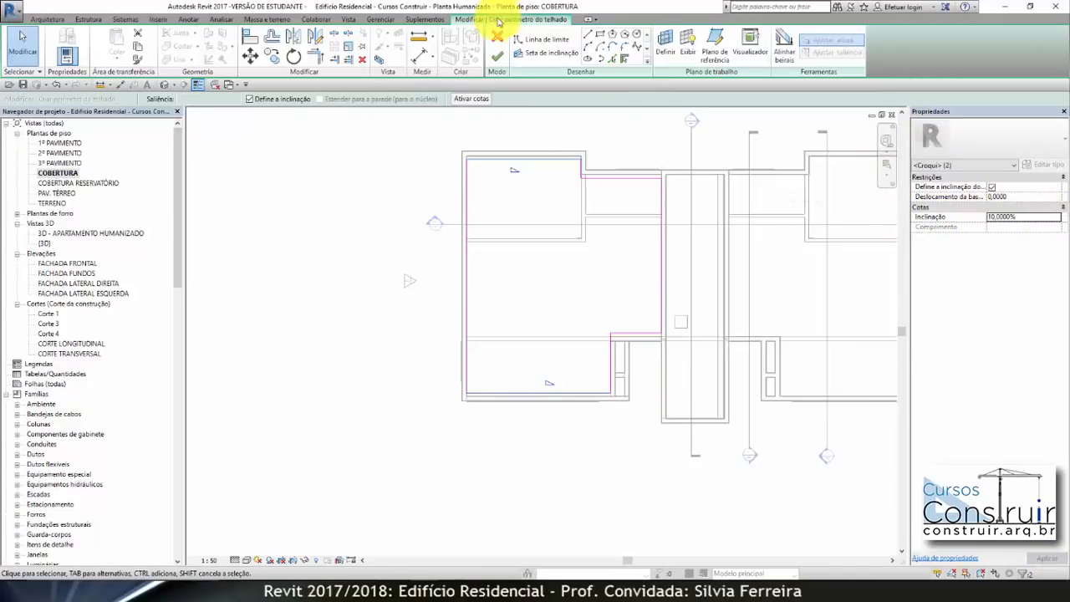
{"action": "left_click", "coordinate": [497, 56]}
{"action": "left_click", "coordinate": [574, 138]}
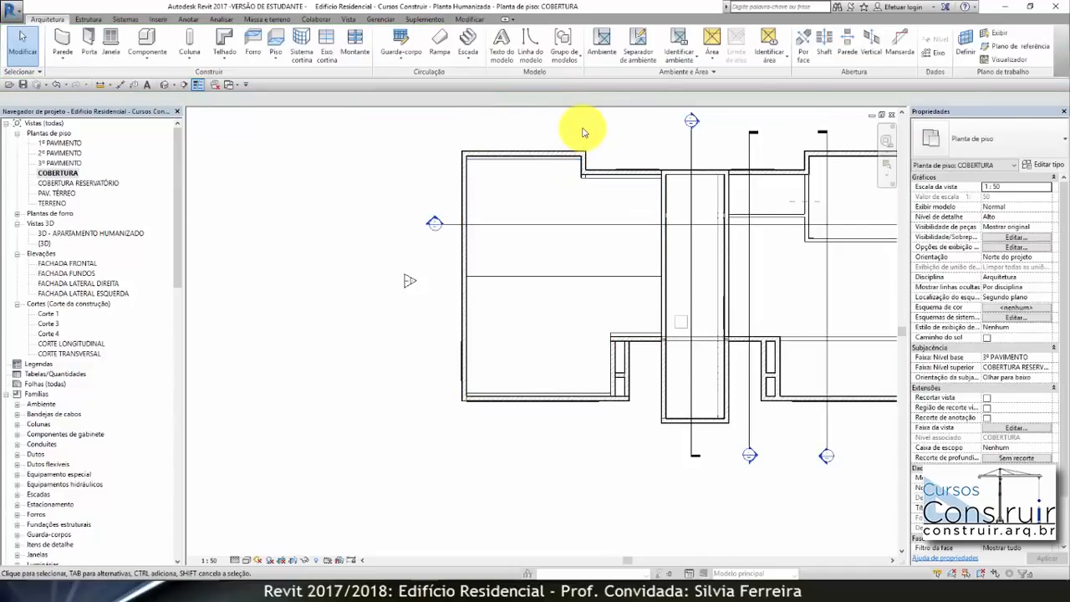
In the 3D - APARTAMENTO HUMANIZADO view, change the new roof's type to Genérico - 125mm
{"action": "double_click", "coordinate": [79, 235]}
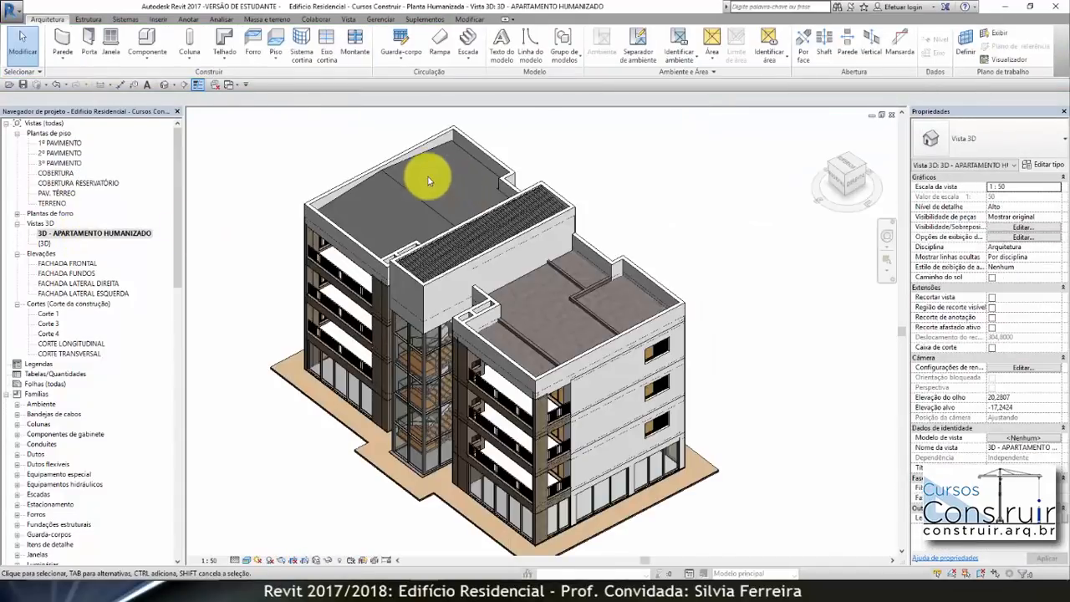
{"action": "scroll", "coordinate": [554, 159], "scroll_direction": "down", "scroll_amount": 4}
{"action": "middle_click_drag", "start_coordinate": [554, 172], "coordinate": [529, 155], "text": "shift"}
{"action": "scroll", "coordinate": [506, 184], "scroll_direction": "up", "scroll_amount": 5}
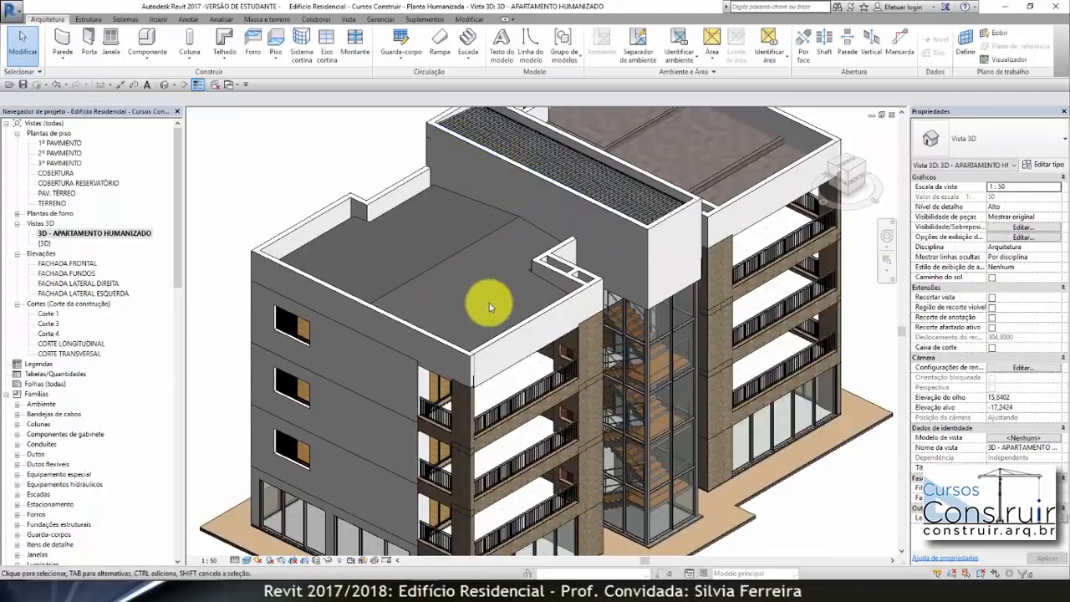
{"action": "left_click", "coordinate": [492, 230]}
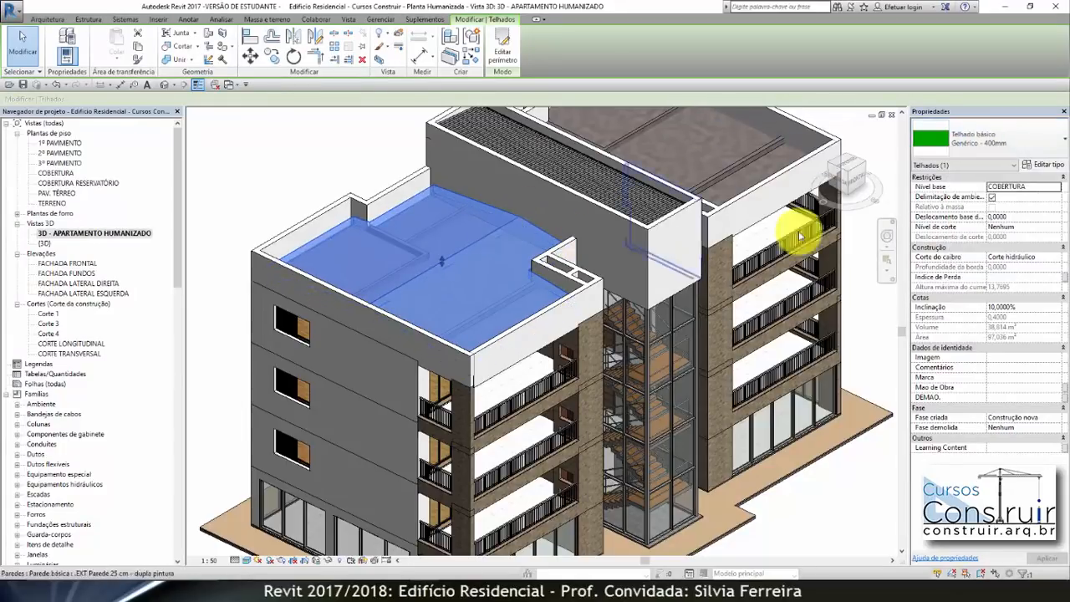
{"action": "left_click", "coordinate": [1023, 145]}
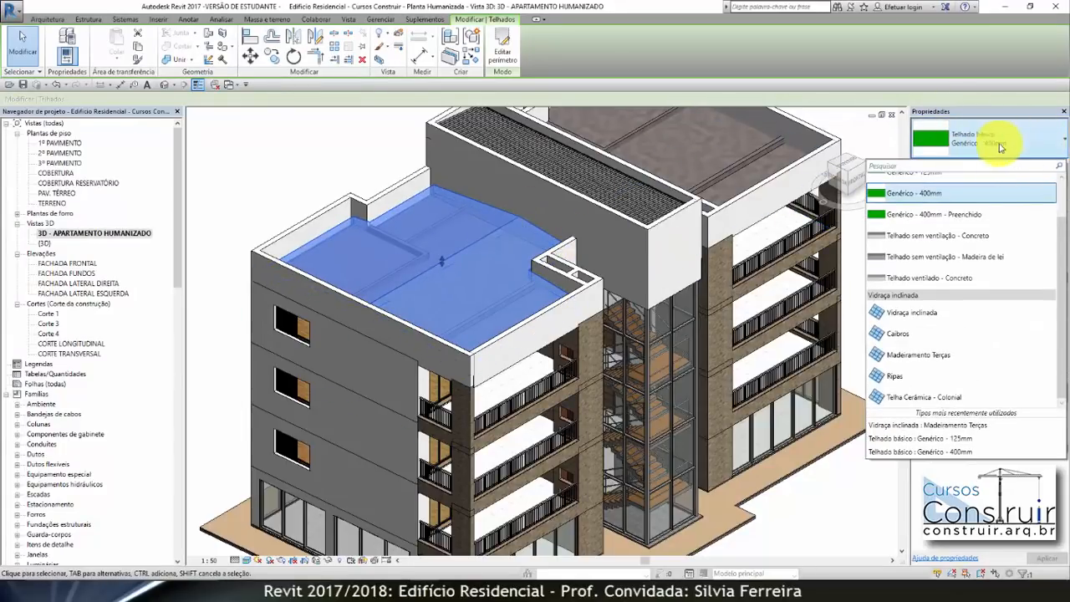
{"action": "scroll", "coordinate": [1053, 226], "scroll_direction": "up", "scroll_amount": 2}
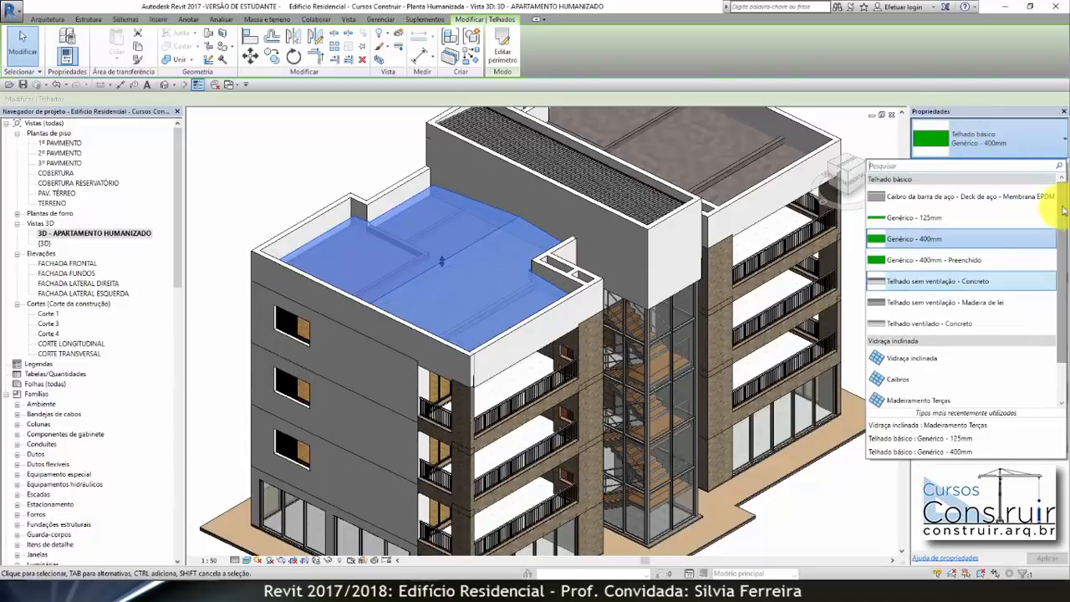
{"action": "left_click", "coordinate": [919, 217]}
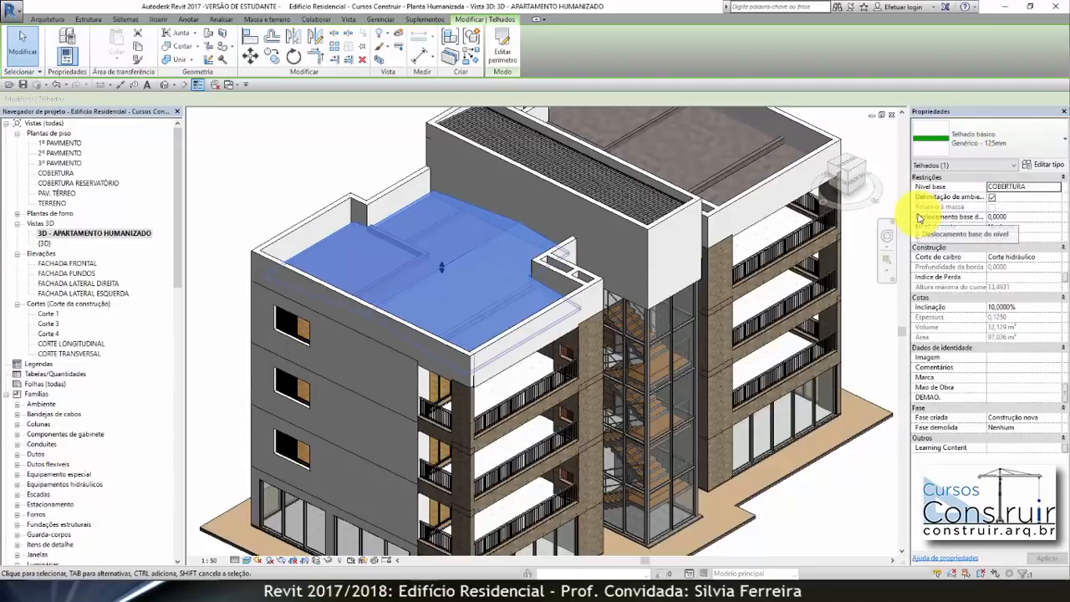
{"action": "left_click", "coordinate": [338, 129]}
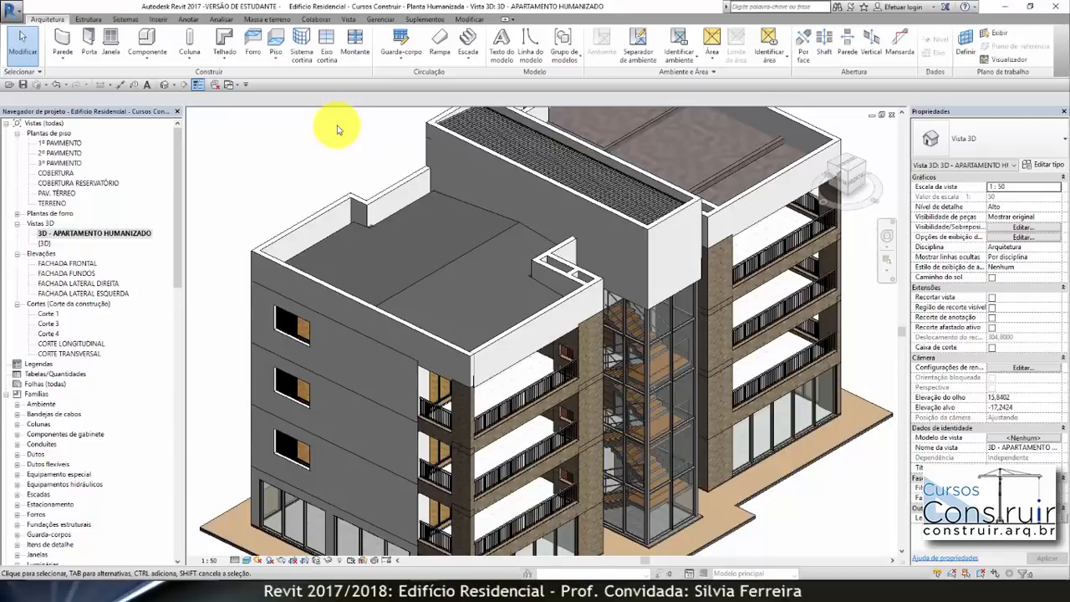
Set the new roof's base offset from the COBERTURA level to 0,15
{"action": "left_click", "coordinate": [505, 238]}
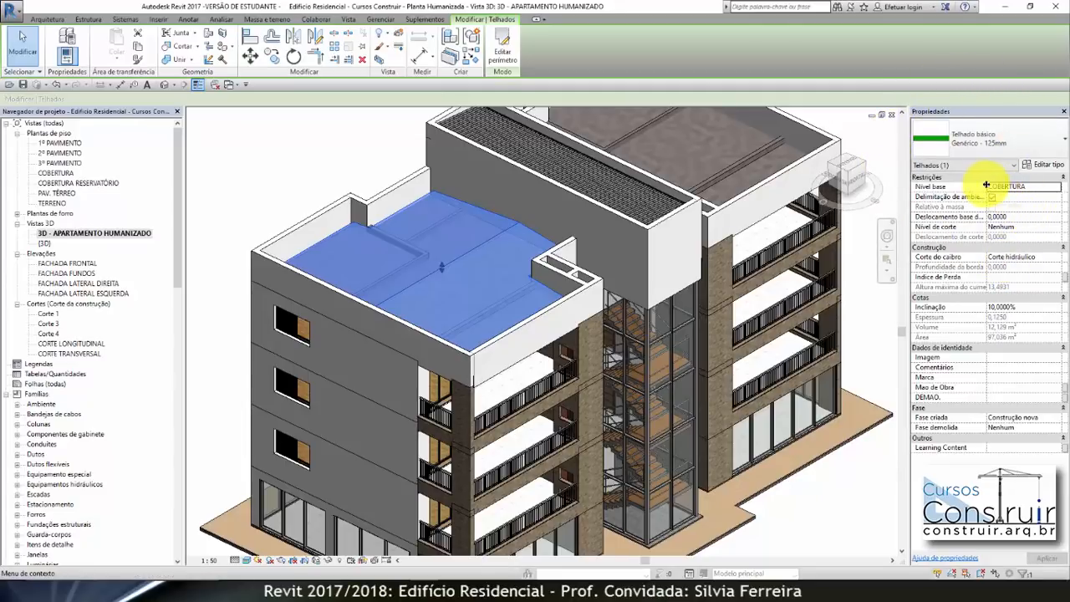
{"action": "left_click_drag", "start_coordinate": [987, 186], "coordinate": [1015, 187]}
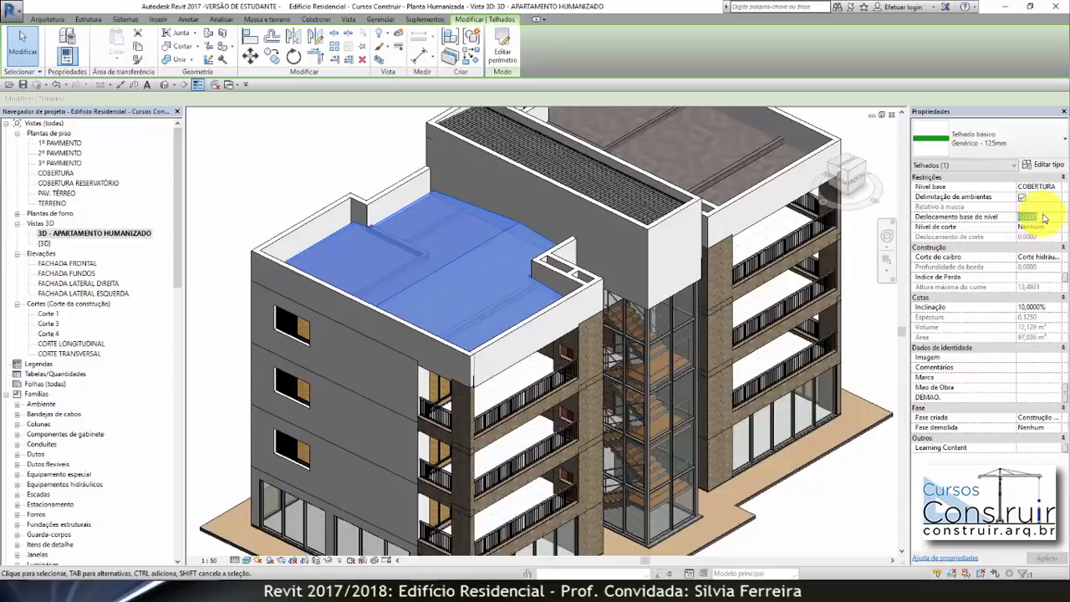
{"action": "left_click", "coordinate": [1045, 219]}
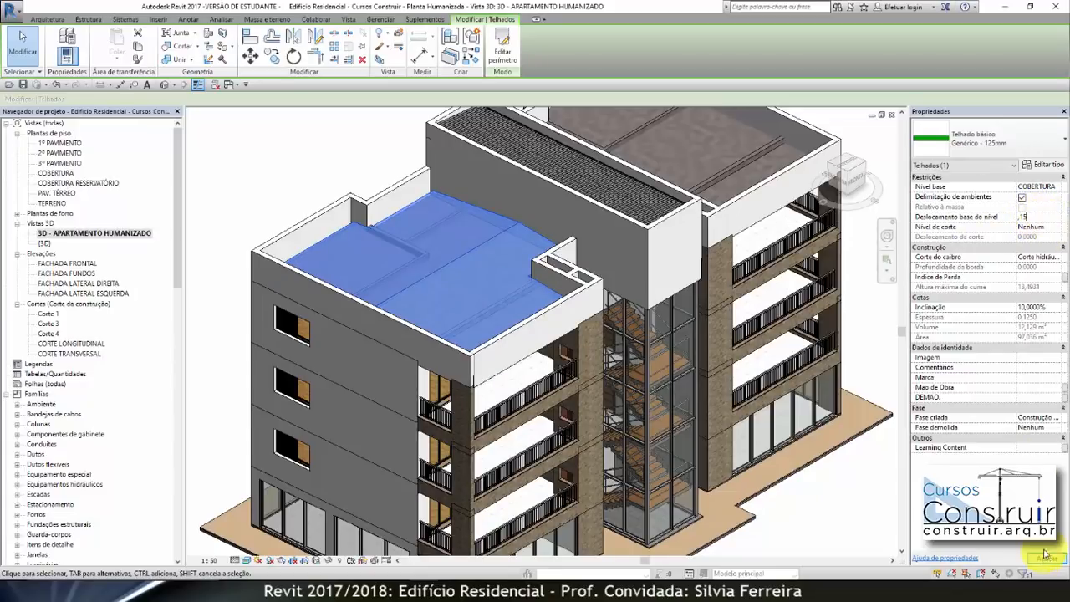
{"action": "left_click", "coordinate": [860, 494]}
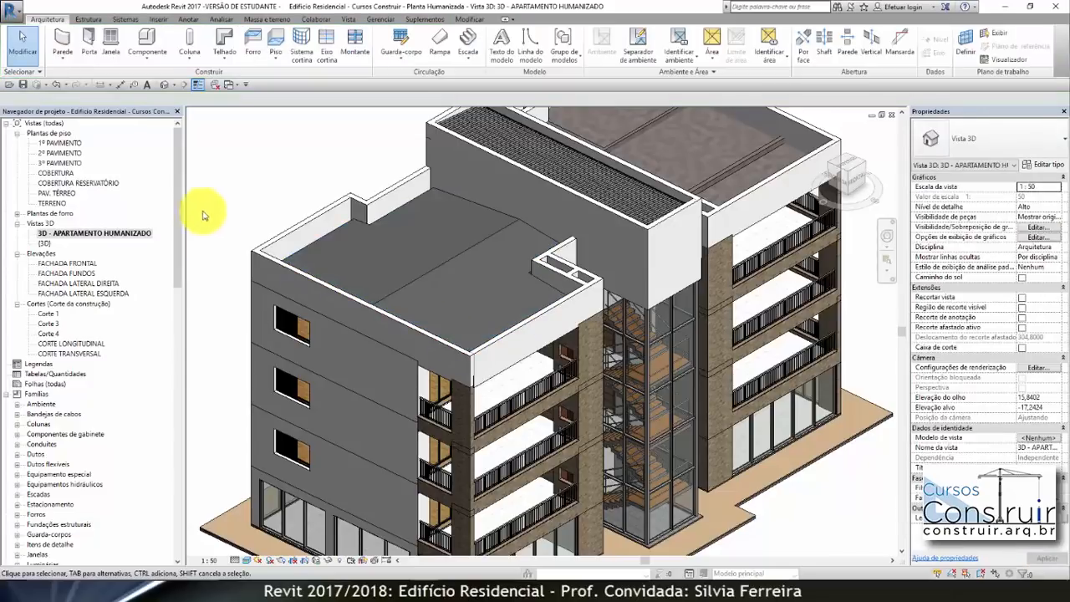
On the COBERTURA plan, draw a vertical section line through the left apartment's roof and open the section view at the roof
{"action": "double_click", "coordinate": [71, 173]}
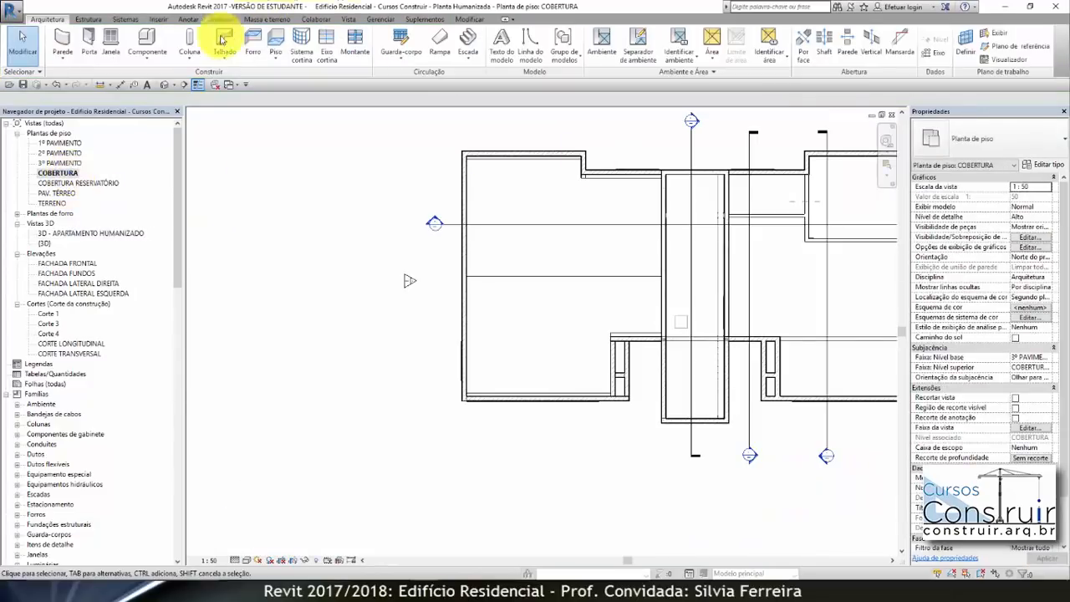
{"action": "left_click", "coordinate": [184, 85]}
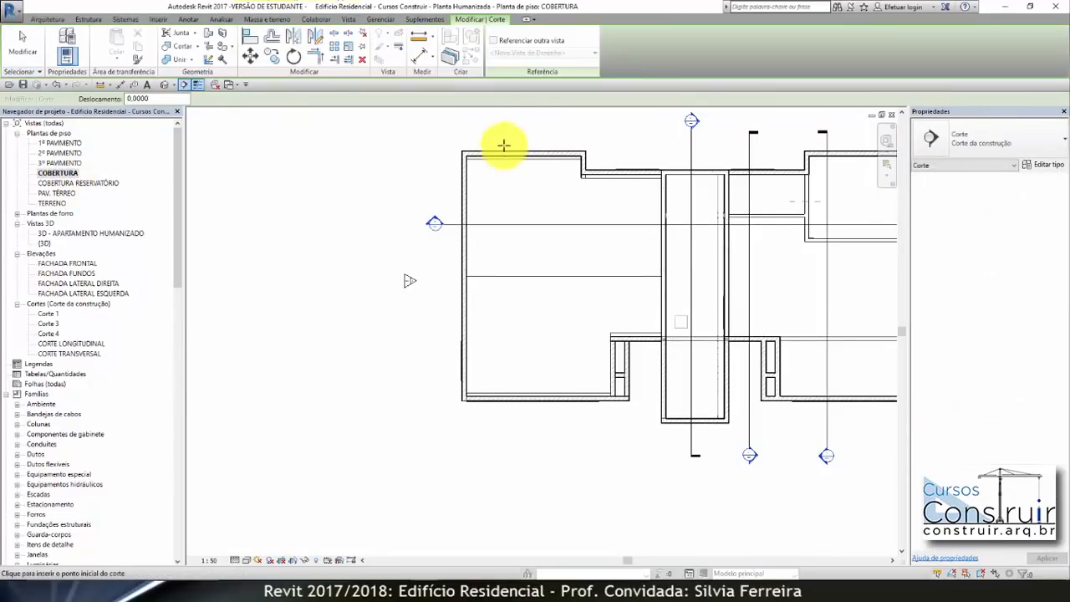
{"action": "left_click", "coordinate": [534, 112]}
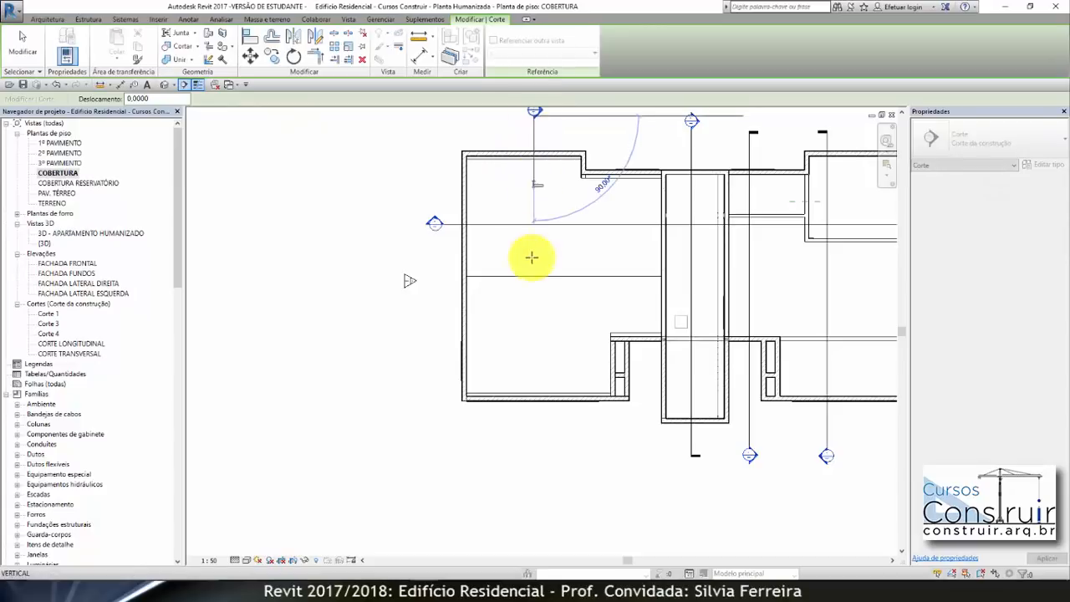
{"action": "left_click", "coordinate": [529, 422]}
{"action": "key", "text": "Escape"}
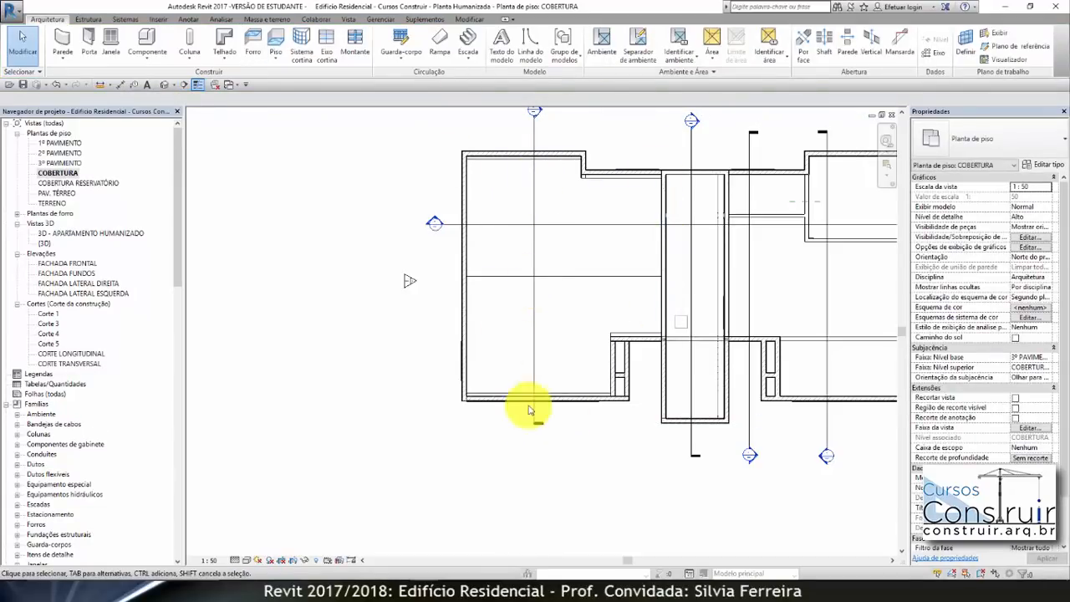
{"action": "double_click", "coordinate": [537, 113]}
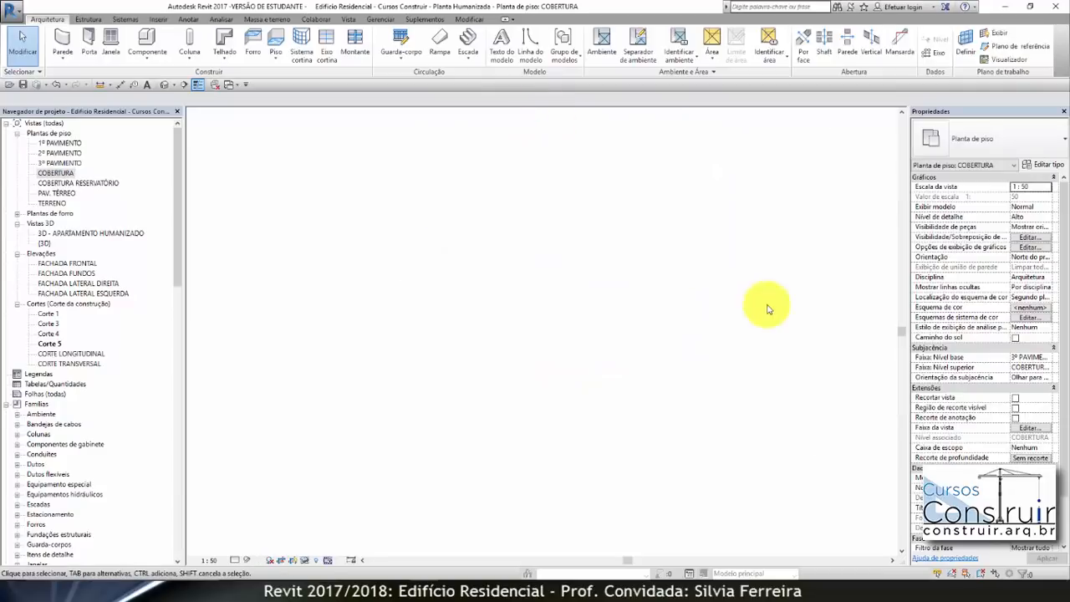
{"action": "scroll", "coordinate": [668, 247], "scroll_direction": "up", "scroll_amount": 5}
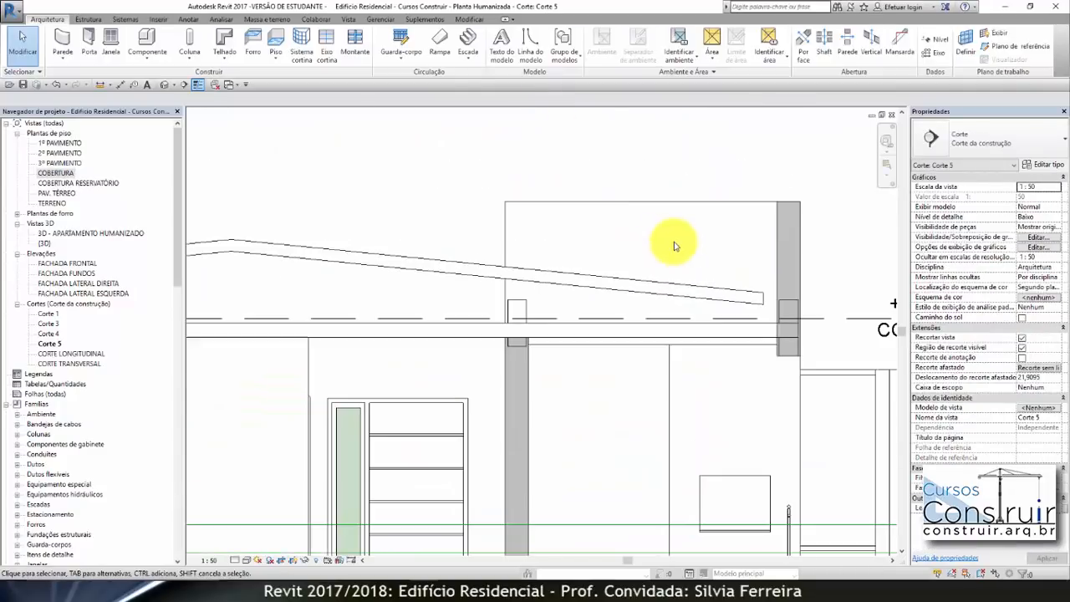
Examine the left apartment's roof between the parapets in section Corte 5 and return to the COBERTURA plan
{"action": "scroll", "coordinate": [824, 334], "scroll_direction": "down", "scroll_amount": 5}
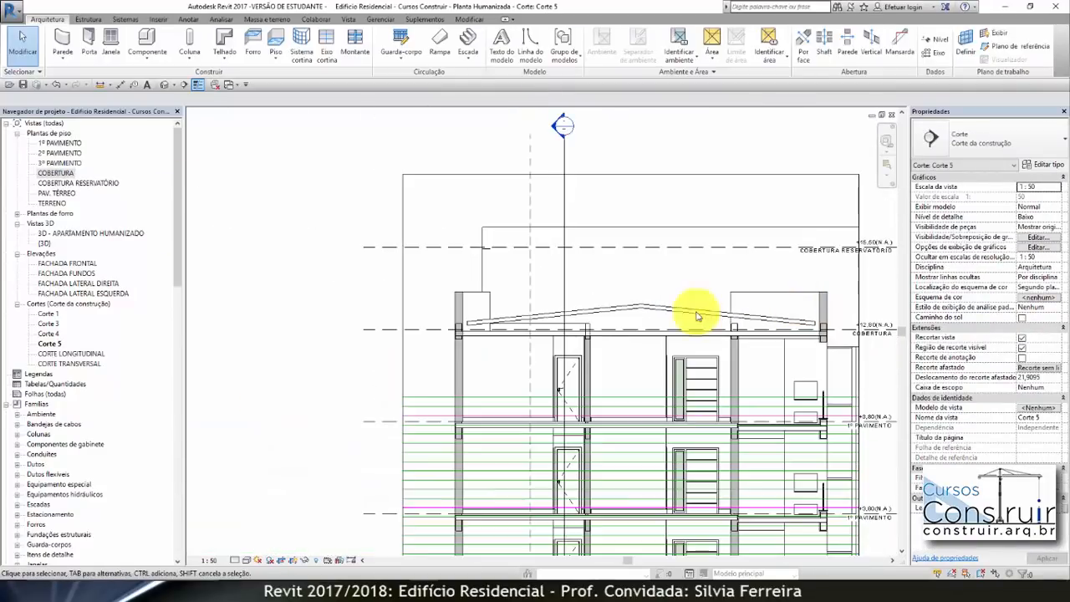
{"action": "scroll", "coordinate": [693, 303], "scroll_direction": "up", "scroll_amount": 2}
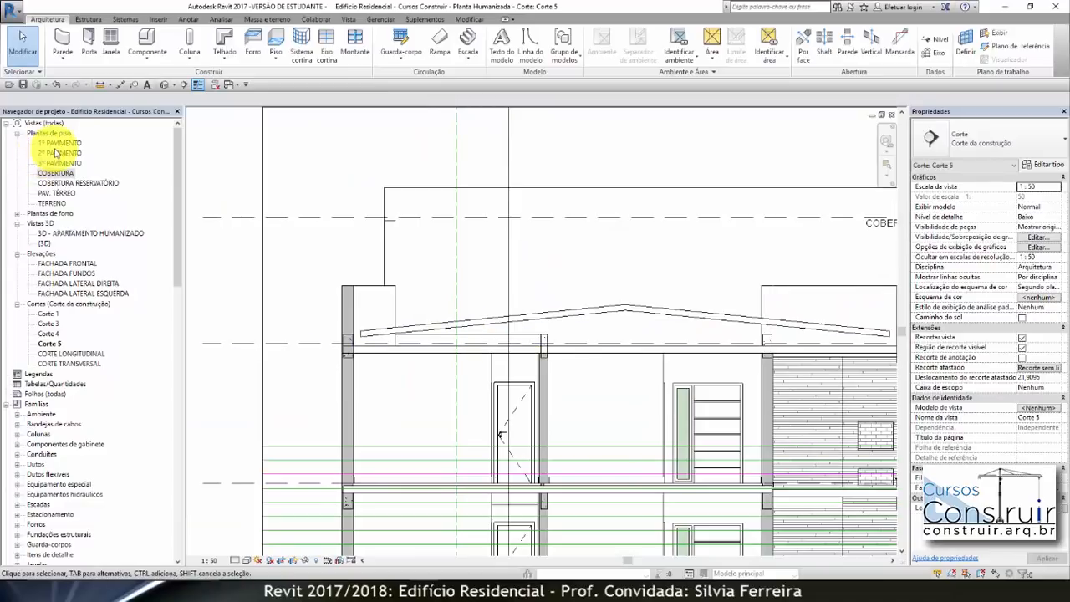
{"action": "double_click", "coordinate": [56, 172]}
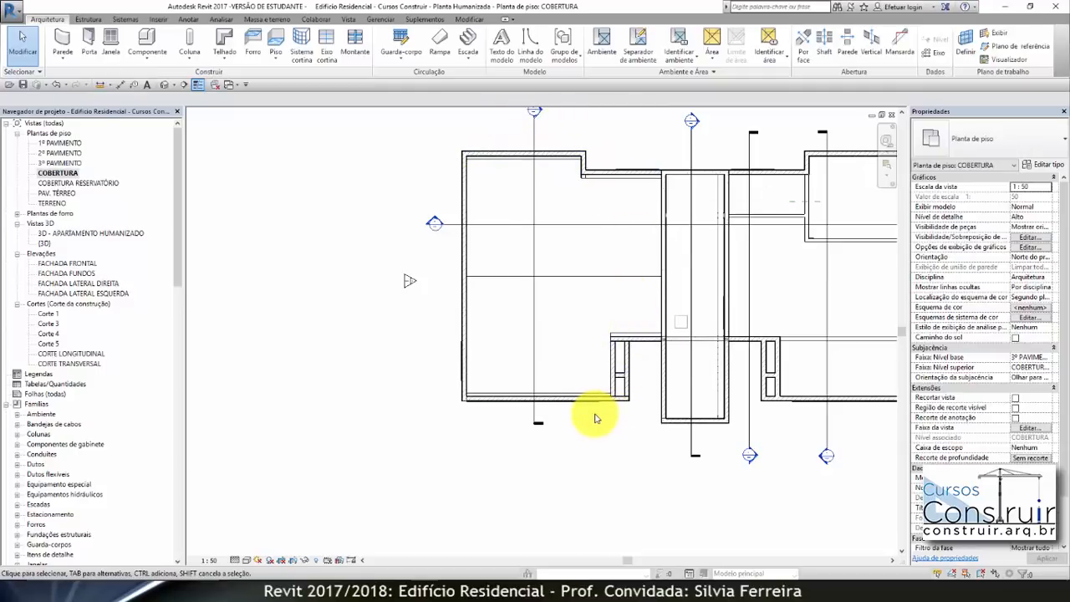
In the 3D - APARTAMENTO HUMANIZADO view, temporarily hide the four .EXT Parede 25 cm parapet walls along the roof's front and rear eaves
{"action": "double_click", "coordinate": [90, 234]}
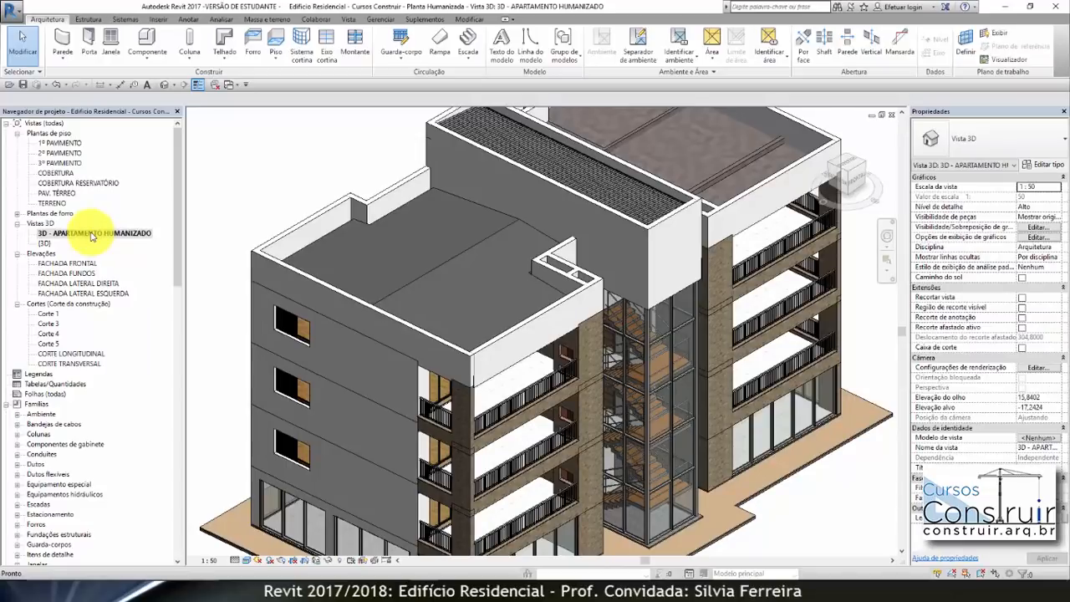
{"action": "left_click", "coordinate": [397, 185]}
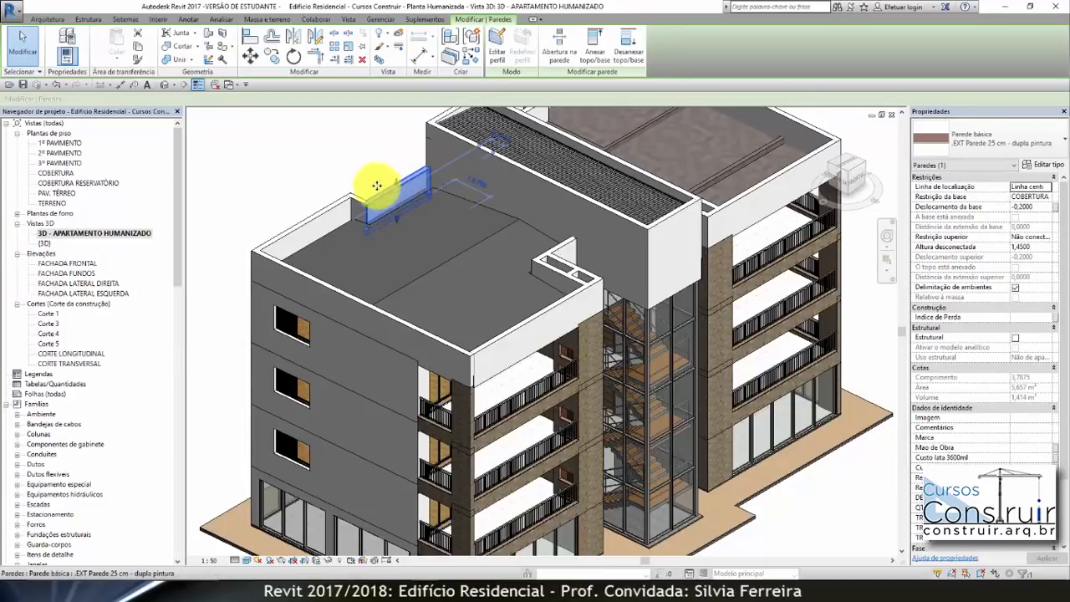
{"action": "left_click", "coordinate": [329, 204], "text": "ctrl"}
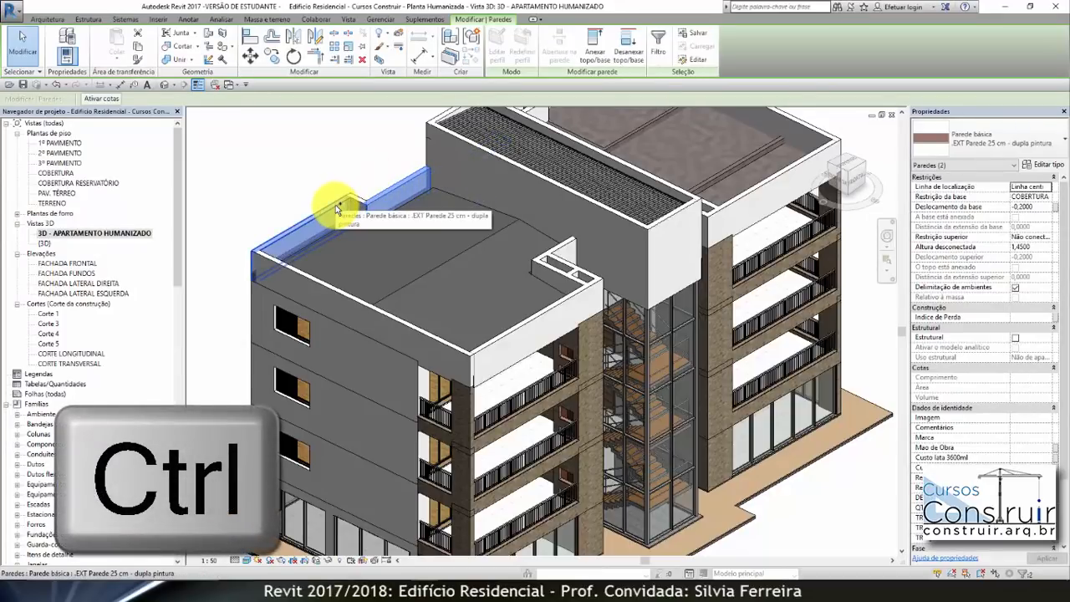
{"action": "left_click", "coordinate": [527, 316], "text": "ctrl"}
{"action": "left_click", "coordinate": [566, 244], "text": "ctrl"}
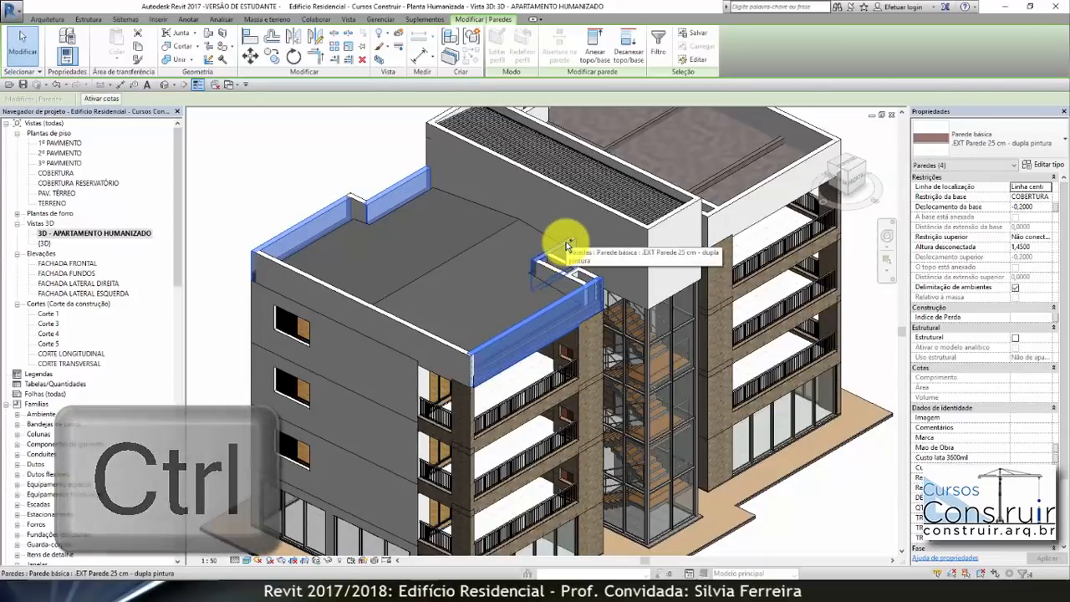
{"action": "key", "text": "h"}
{"action": "key", "text": "h"}
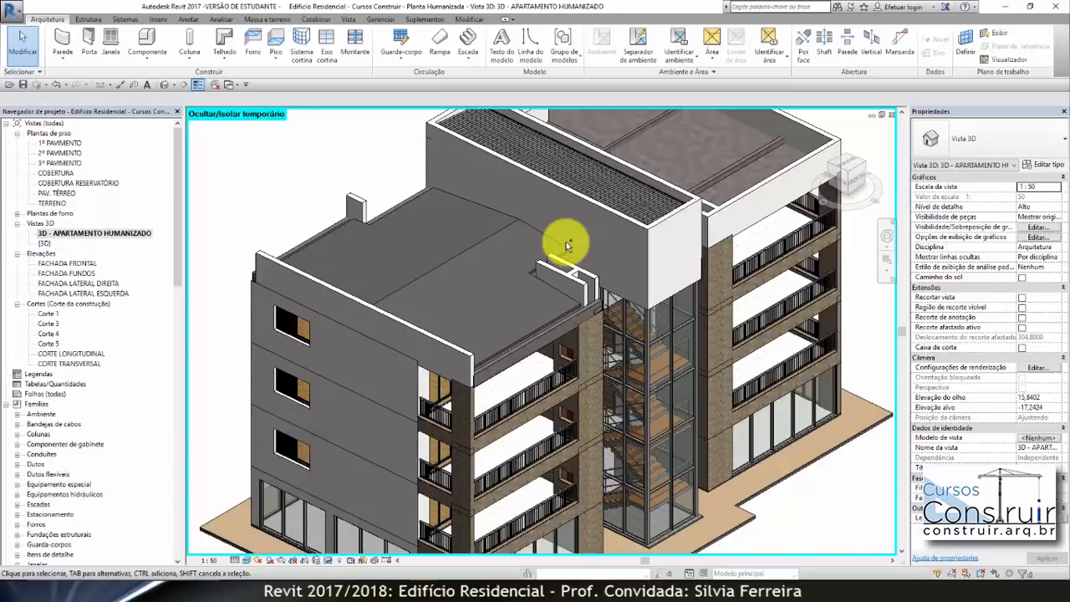
Start a roof gutter of type Calha Retangular and check its profile in the type properties
{"action": "left_click", "coordinate": [225, 53]}
{"action": "left_click", "coordinate": [331, 131]}
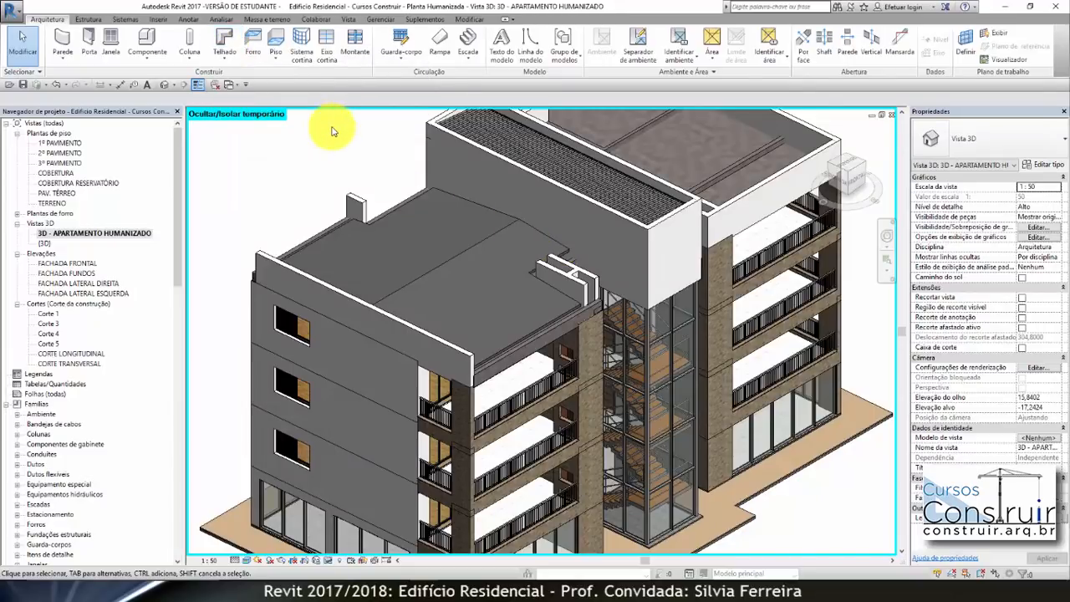
{"action": "left_click", "coordinate": [223, 57]}
{"action": "left_click", "coordinate": [251, 191]}
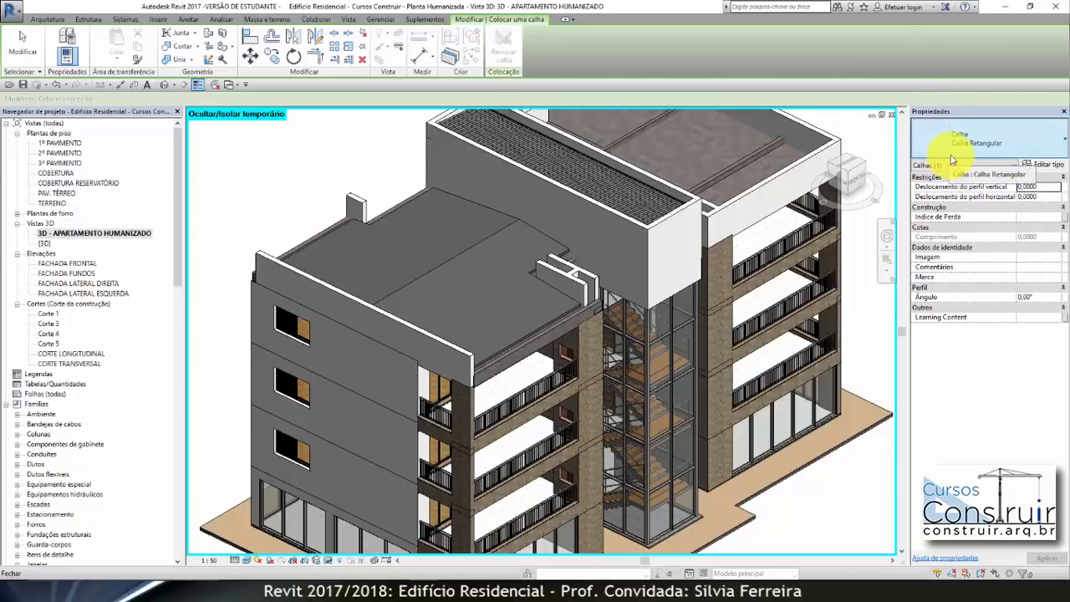
{"action": "left_click", "coordinate": [1052, 166]}
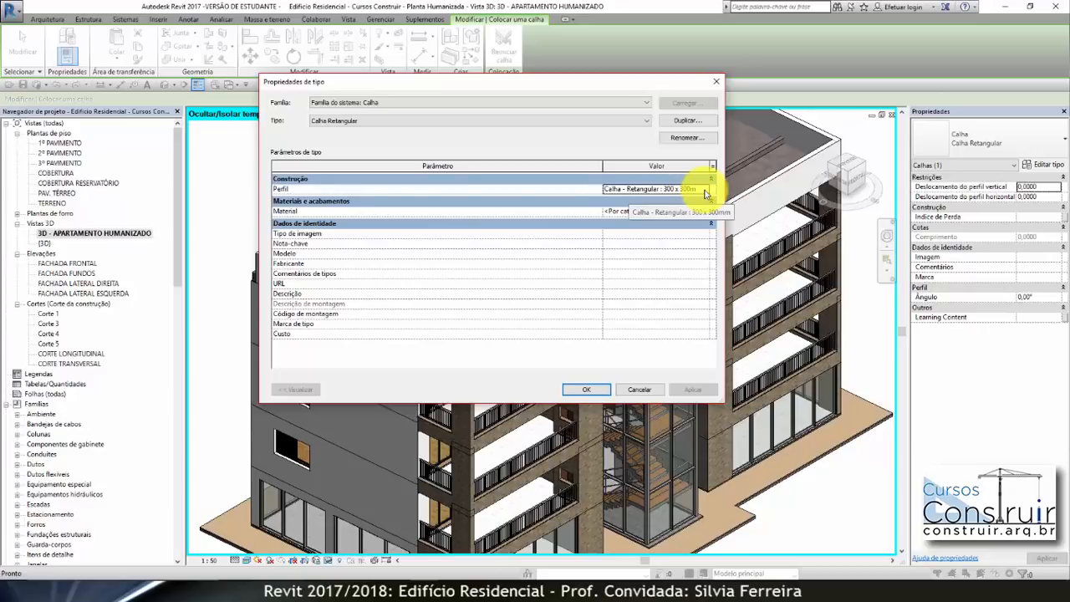
{"action": "left_click", "coordinate": [587, 390]}
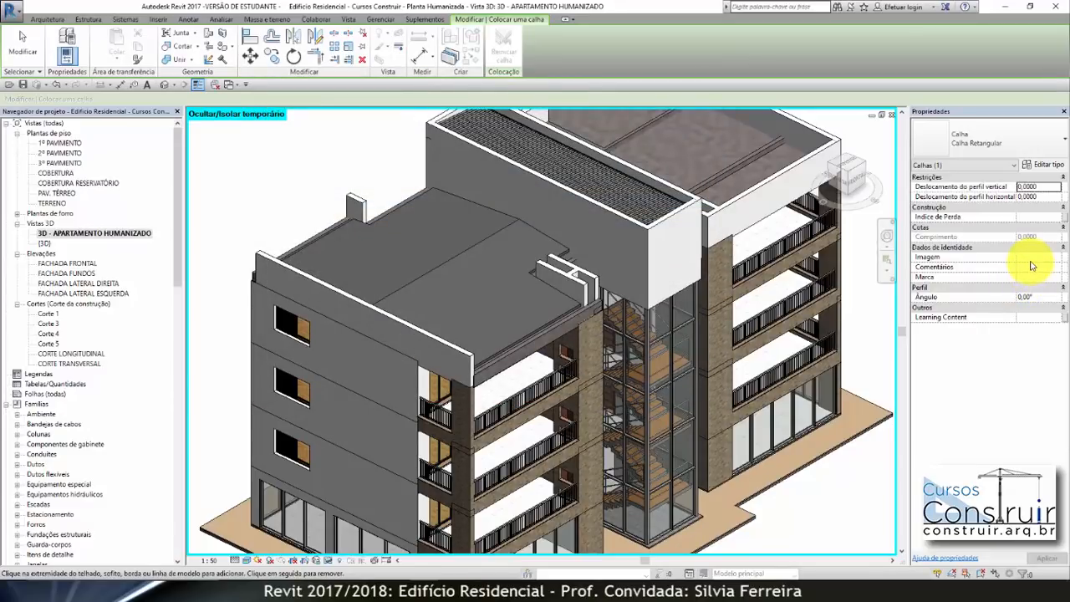
Place the rectangular gutter along the roof's front eave edge beside the balconies
{"action": "scroll", "coordinate": [574, 305], "scroll_direction": "up", "scroll_amount": 5}
{"action": "scroll", "coordinate": [574, 305], "scroll_direction": "up", "scroll_amount": 1}
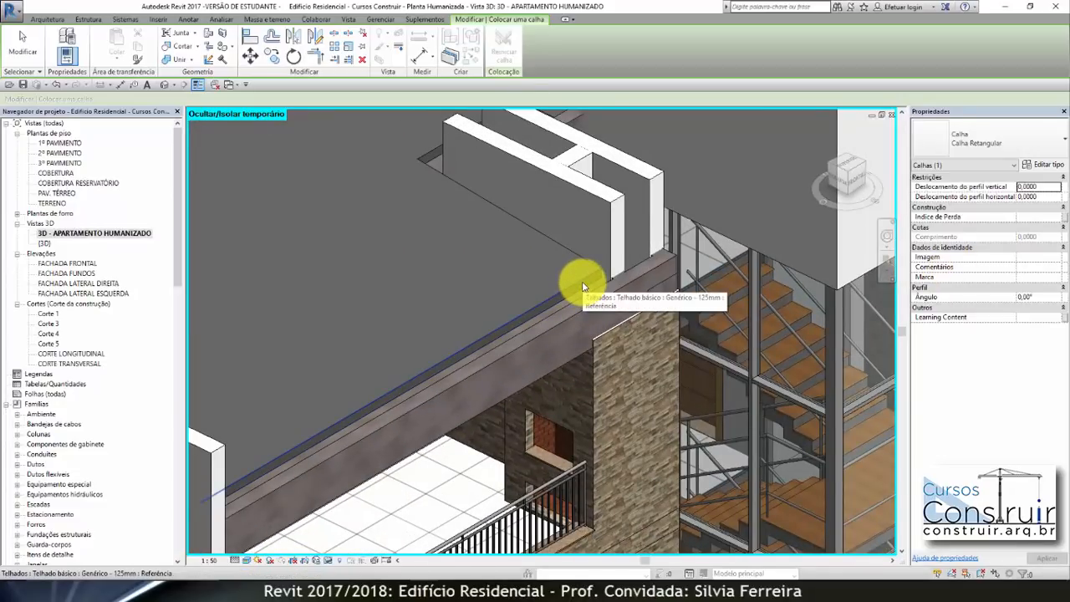
{"action": "left_click", "coordinate": [582, 287]}
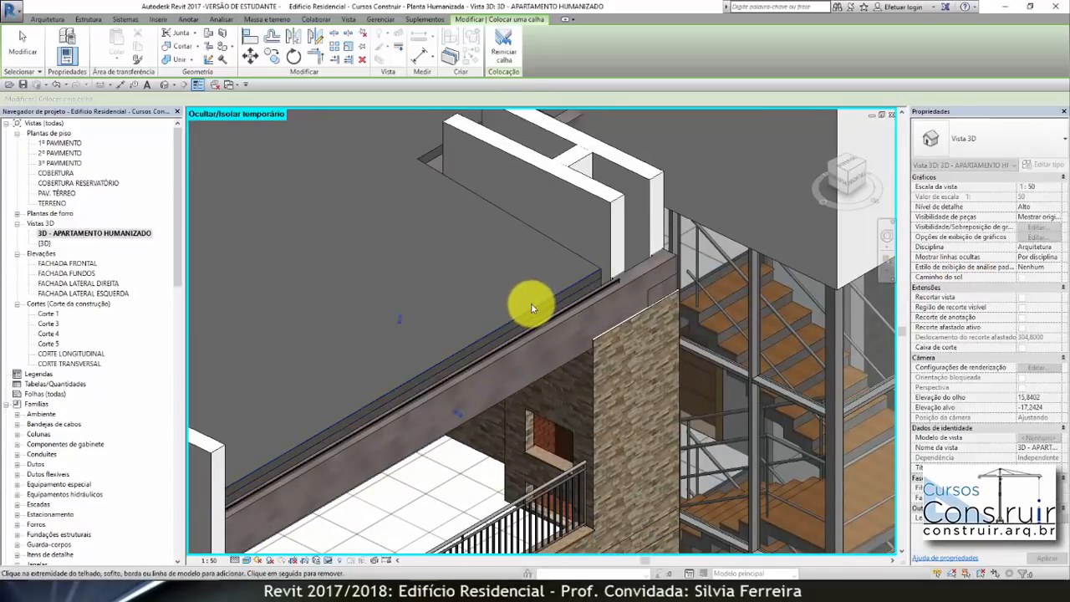
{"action": "scroll", "coordinate": [531, 302], "scroll_direction": "down", "scroll_amount": 5}
{"action": "scroll", "coordinate": [533, 235], "scroll_direction": "up", "scroll_amount": 5}
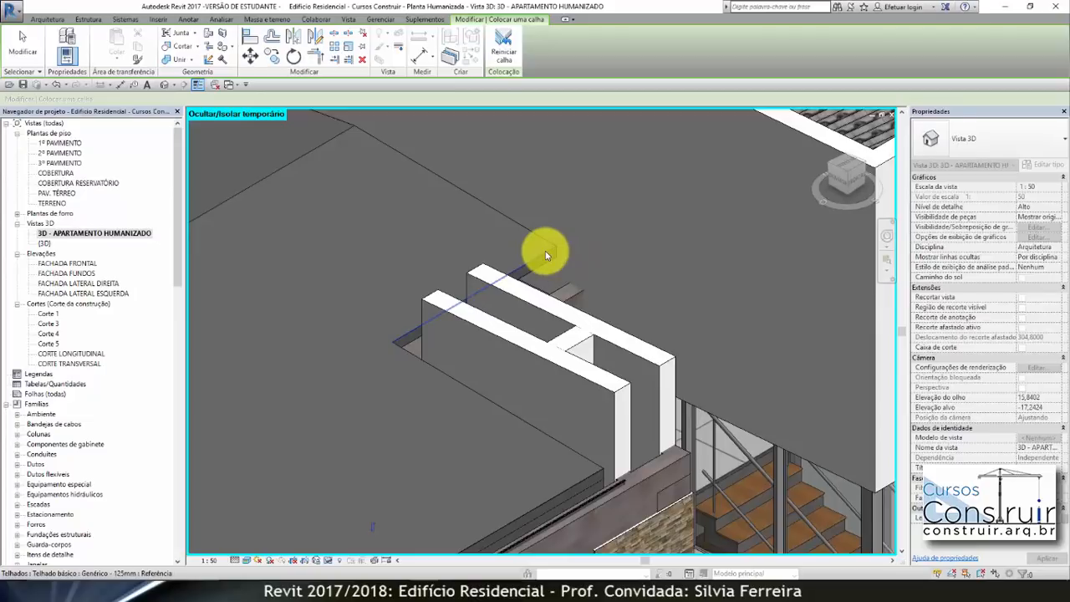
{"action": "scroll", "coordinate": [589, 264], "scroll_direction": "down", "scroll_amount": 6}
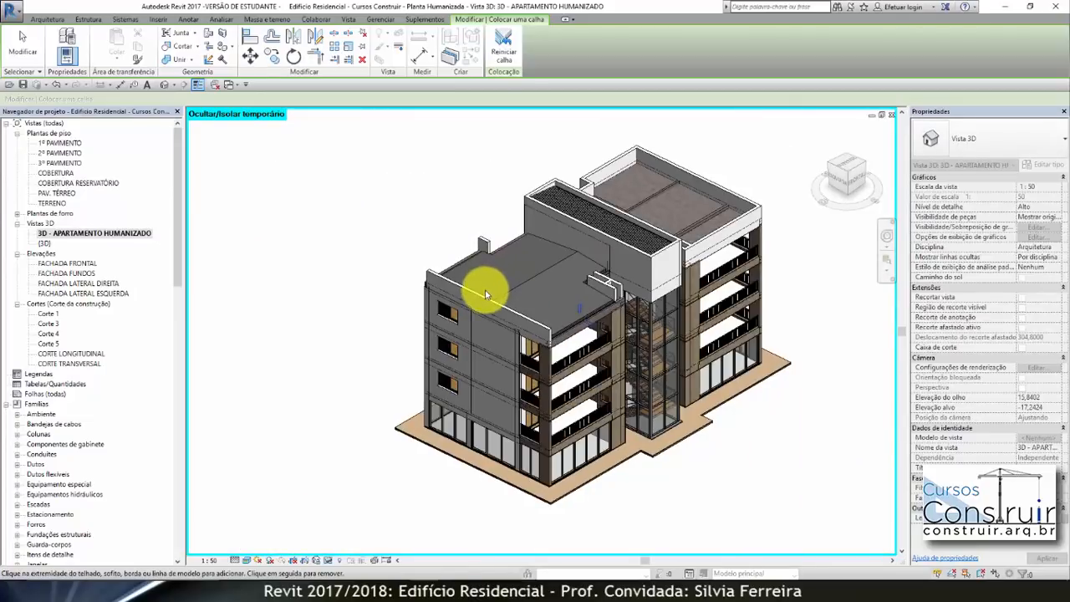
Add rectangular gutters along both rear eave edges of the roof, on either side of the short parapet wall
{"action": "middle_click_drag", "start_coordinate": [470, 292], "coordinate": [574, 343], "text": "shift"}
{"action": "scroll", "coordinate": [574, 342], "scroll_direction": "up", "scroll_amount": 6}
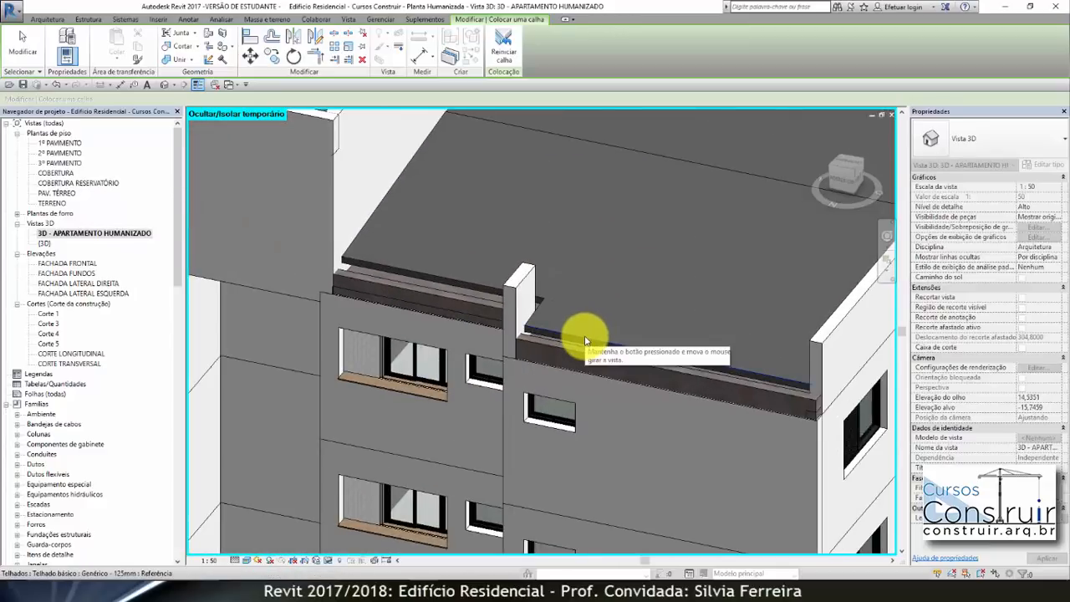
{"action": "left_click", "coordinate": [584, 338]}
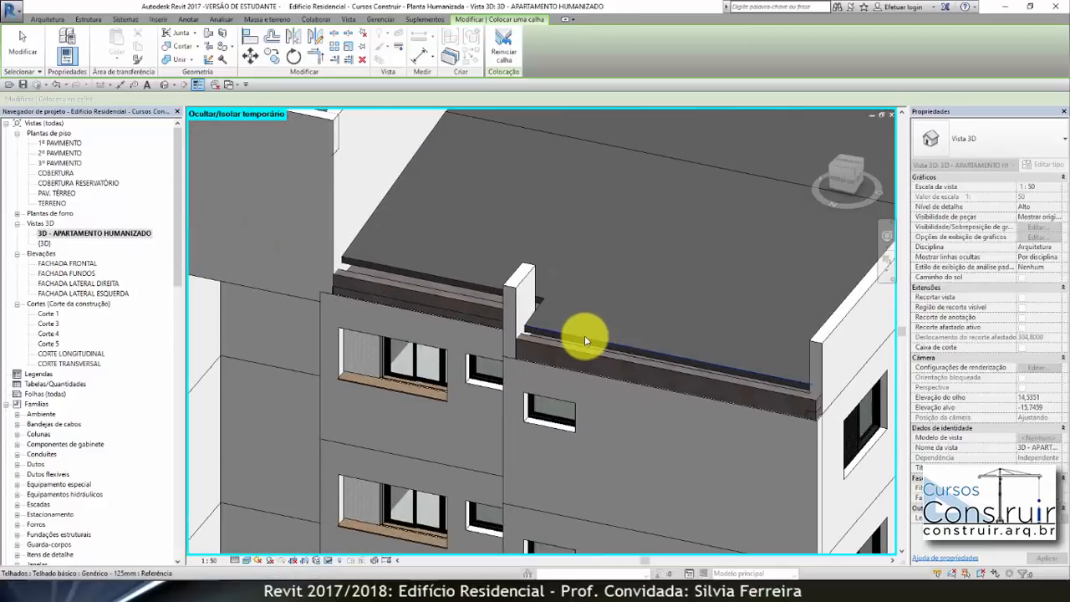
{"action": "left_click", "coordinate": [468, 285]}
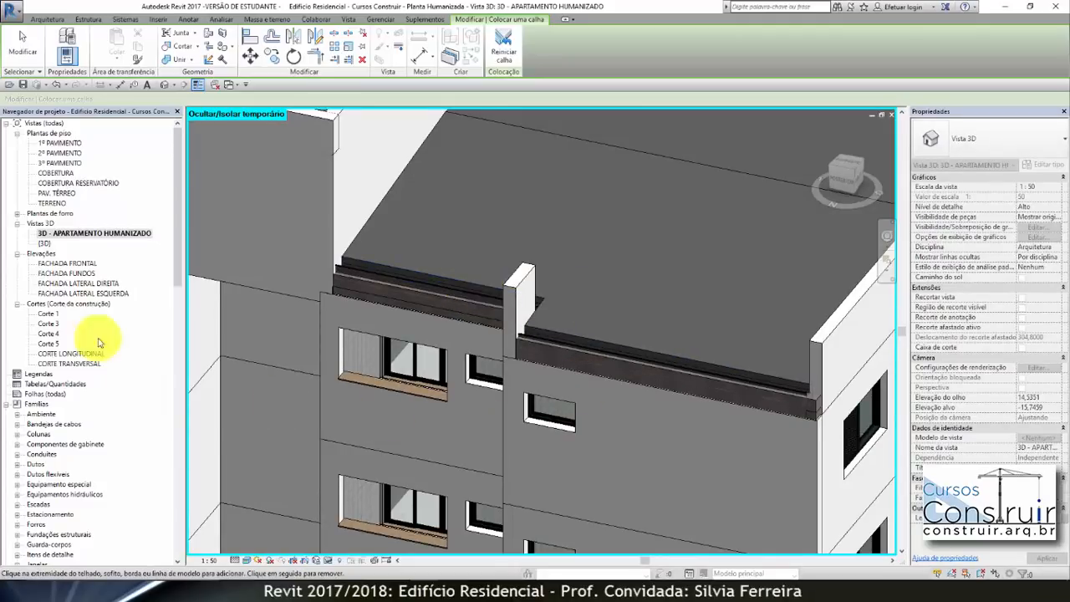
Examine the gutter at the eave in section Corte 5 and return to the 3D - APARTAMENTO HUMANIZADO view
{"action": "double_click", "coordinate": [47, 343]}
{"action": "scroll", "coordinate": [844, 294], "scroll_direction": "up", "scroll_amount": 5}
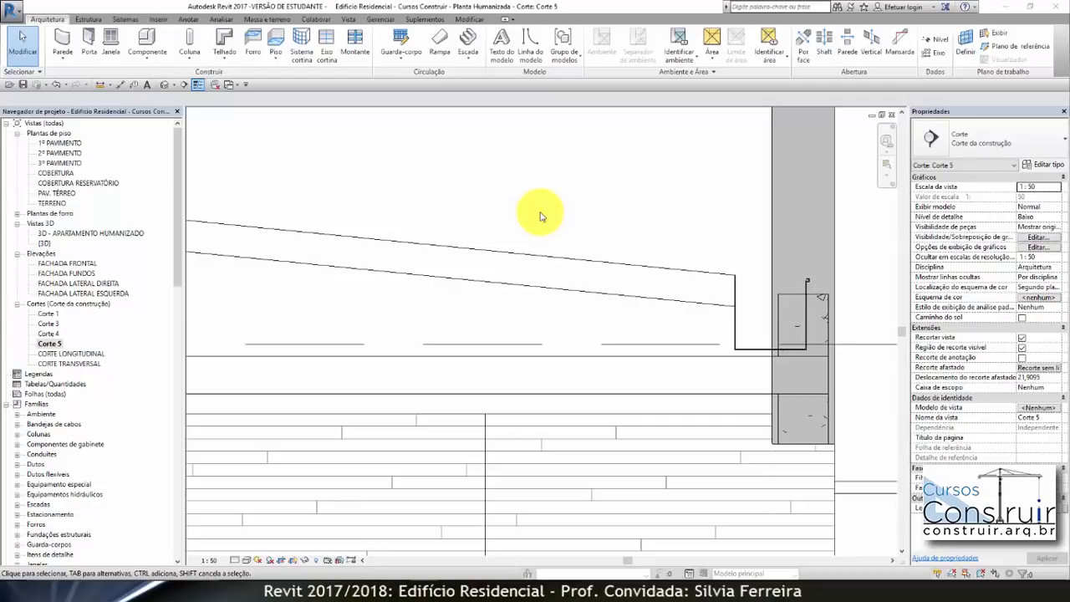
{"action": "double_click", "coordinate": [93, 234]}
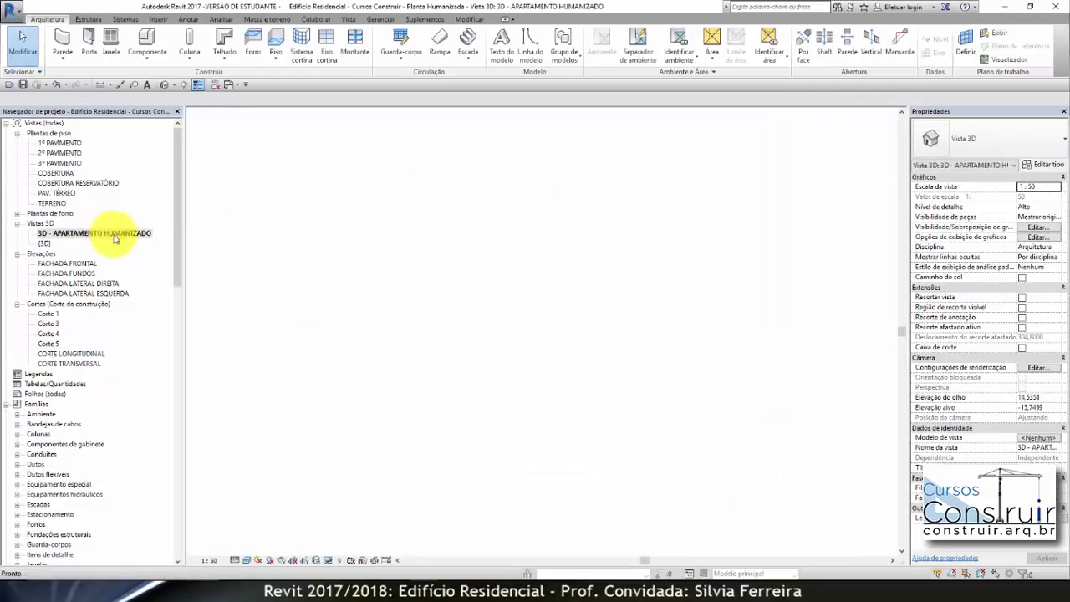
{"action": "scroll", "coordinate": [468, 343], "scroll_direction": "down", "scroll_amount": 5}
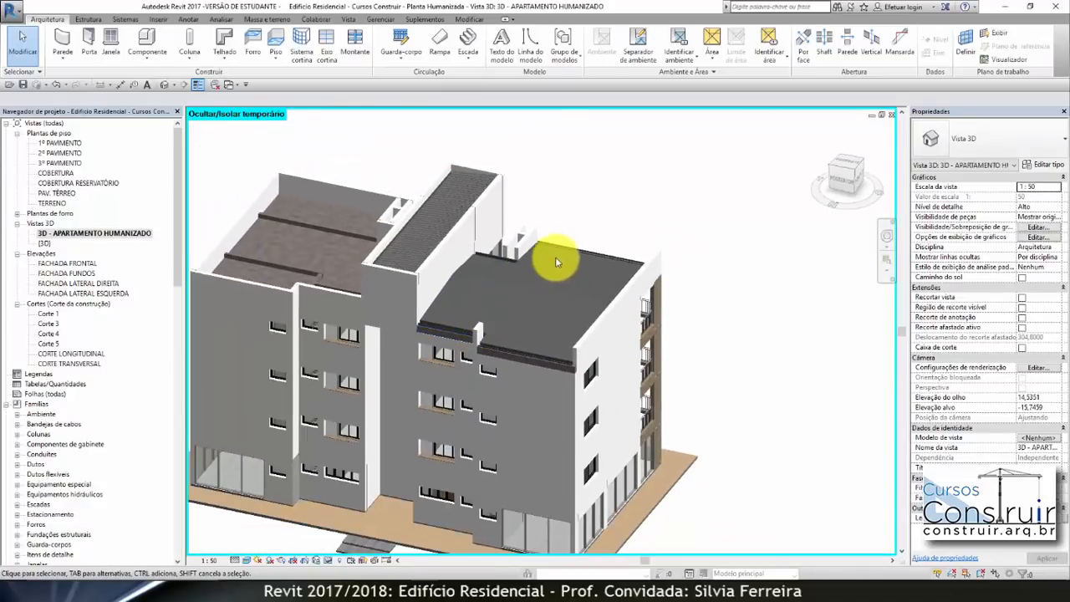
{"action": "scroll", "coordinate": [550, 259], "scroll_direction": "up", "scroll_amount": 4}
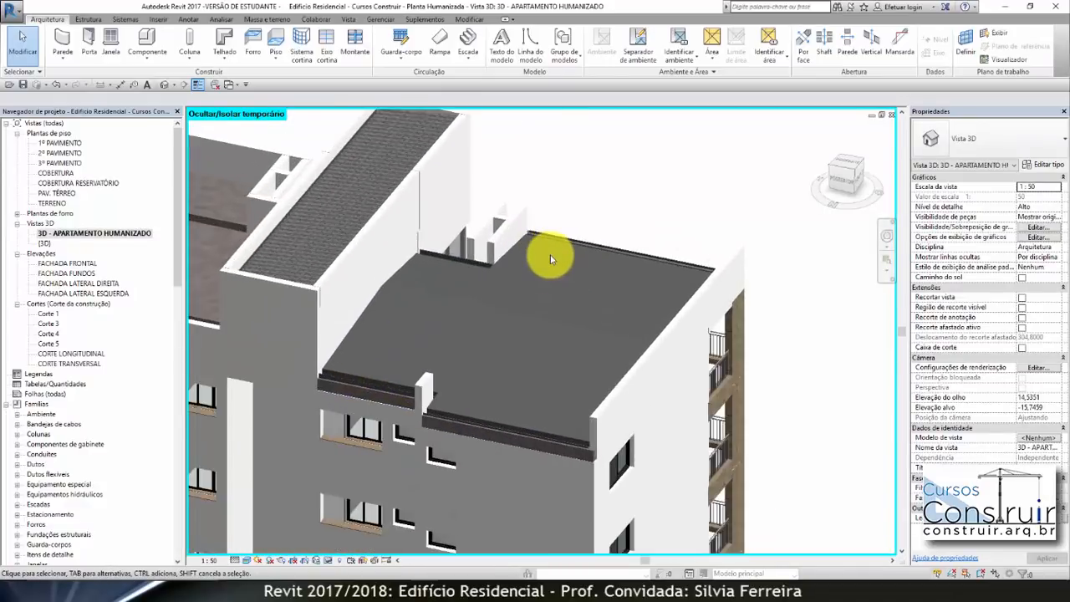
Start a Sistema de Telha Ondulada Fibrocimento beam system and set the front slope of the 125 mm roof as its work plane
{"action": "left_click", "coordinate": [90, 19]}
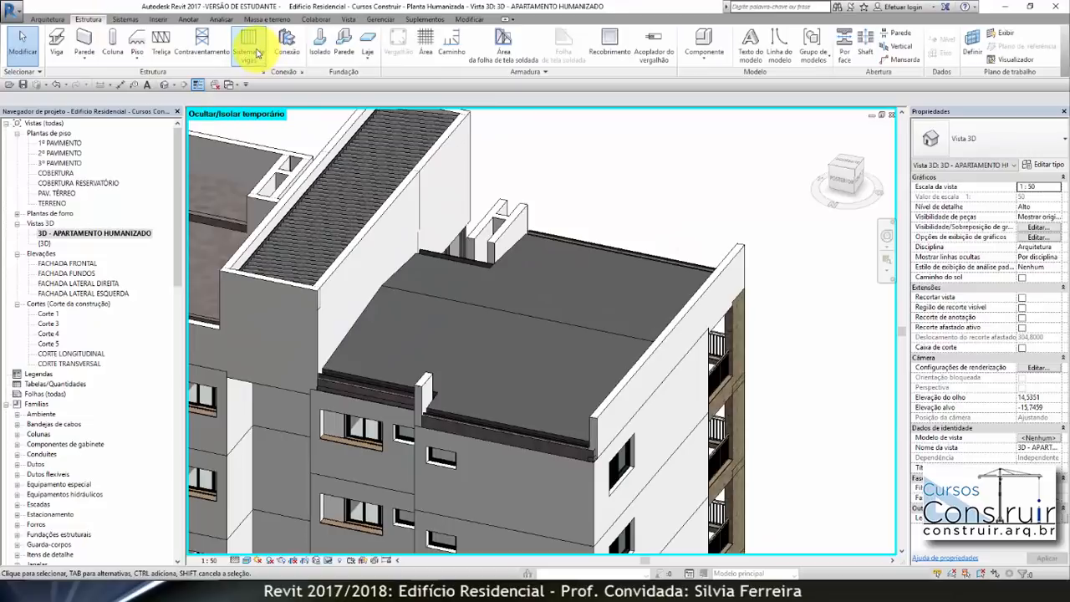
{"action": "left_click", "coordinate": [255, 52]}
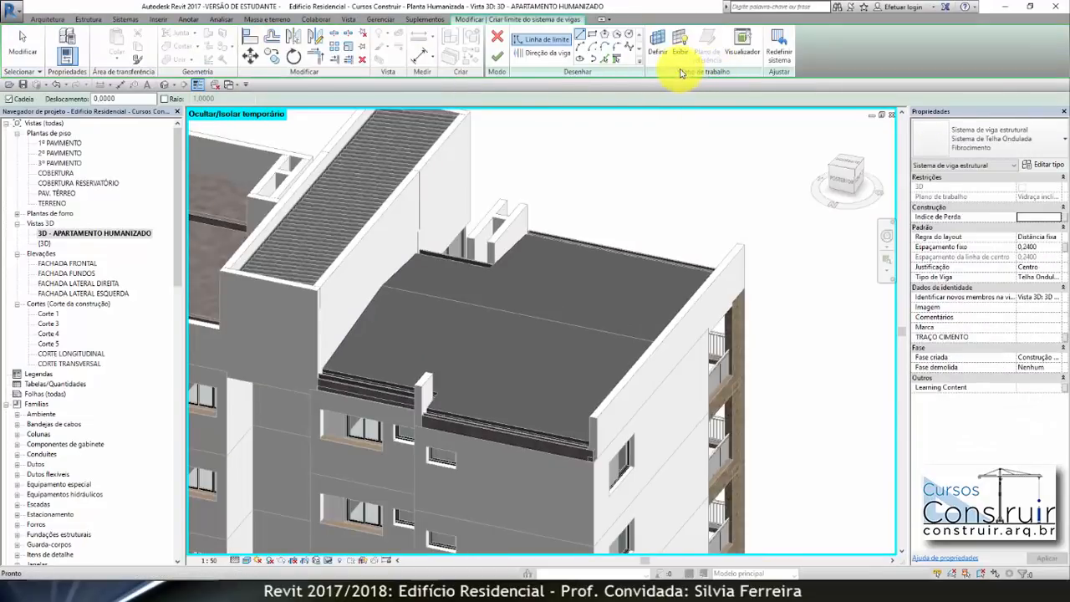
{"action": "left_click", "coordinate": [657, 38]}
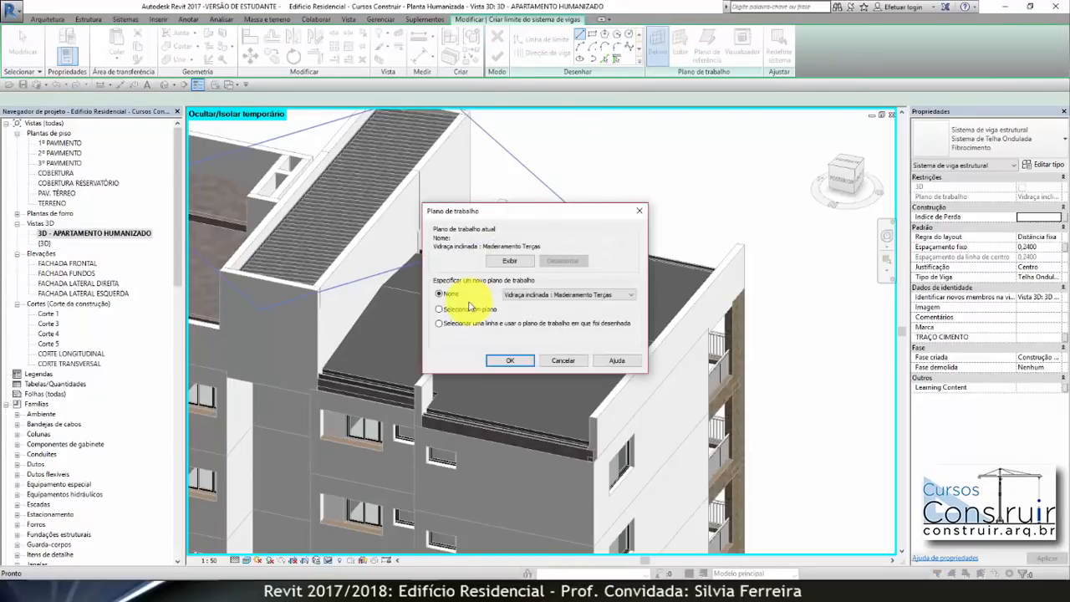
{"action": "left_click", "coordinate": [511, 360]}
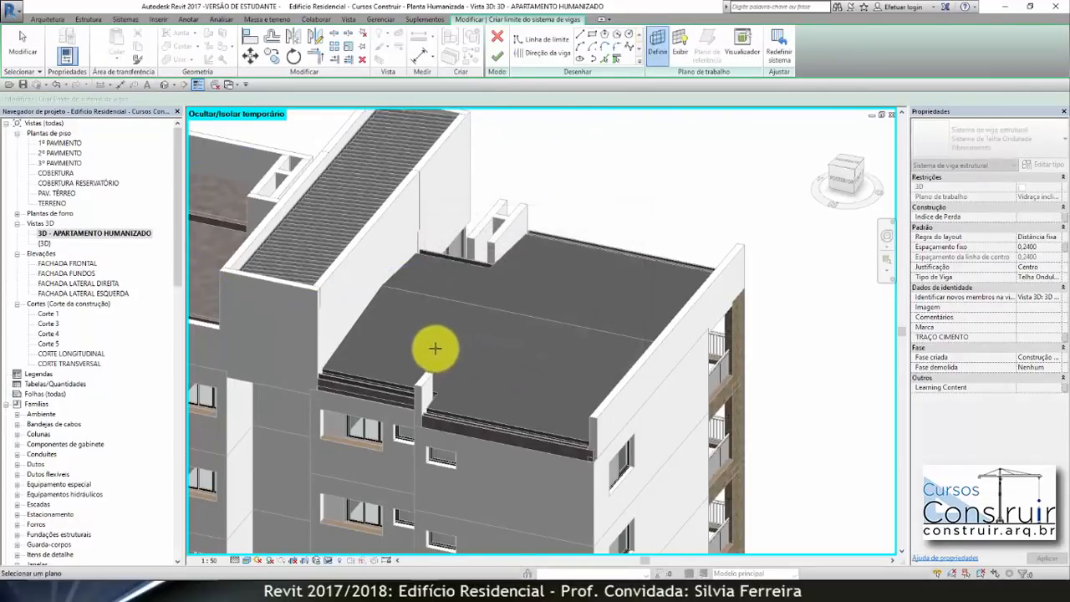
{"action": "scroll", "coordinate": [441, 353], "scroll_direction": "up", "scroll_amount": 4}
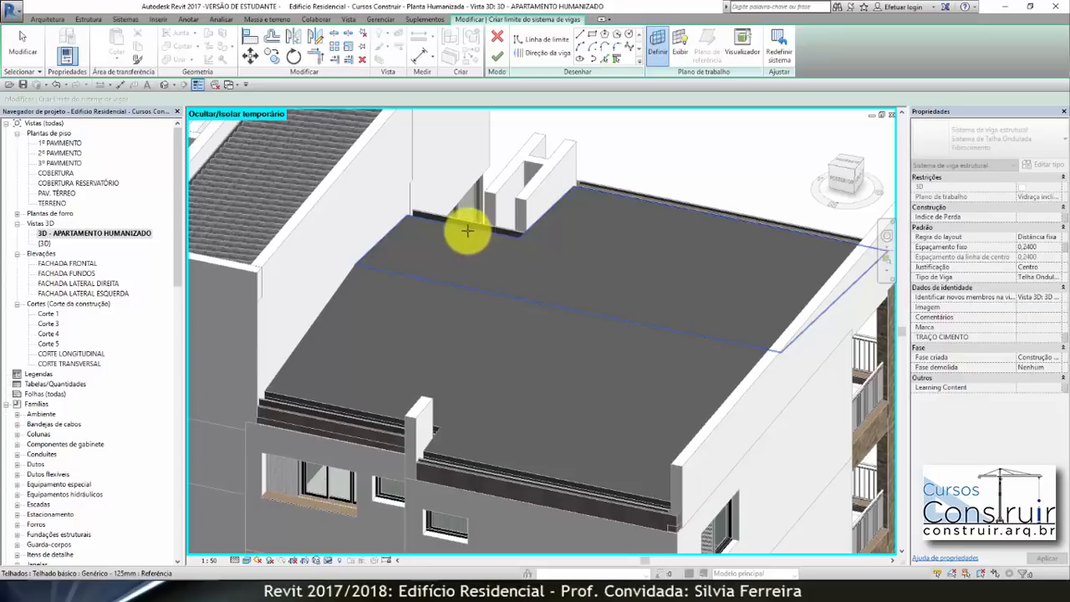
{"action": "scroll", "coordinate": [648, 267], "scroll_direction": "down", "scroll_amount": 3}
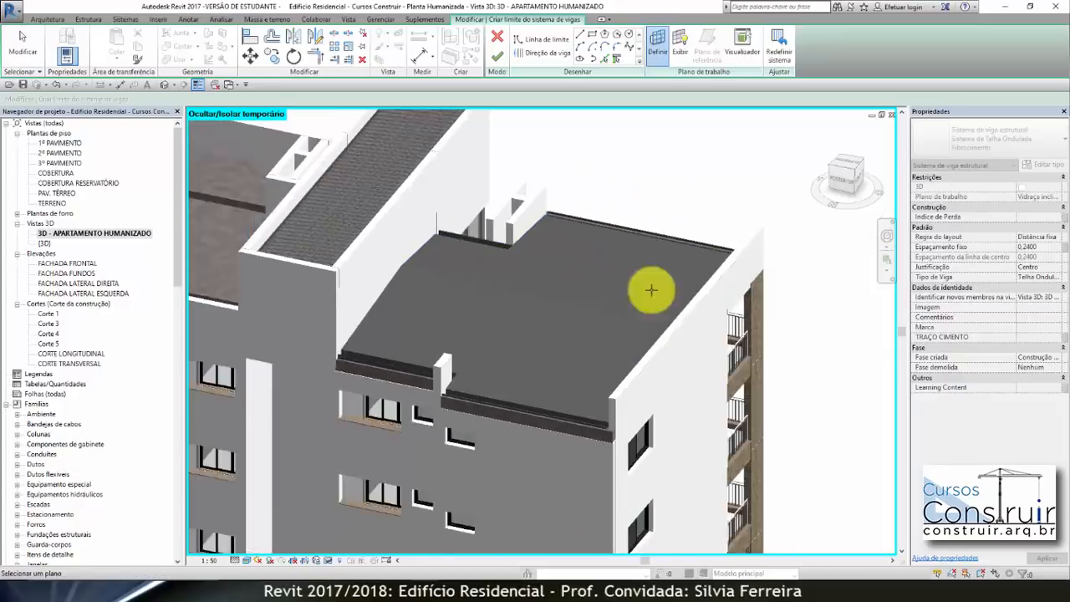
{"action": "scroll", "coordinate": [688, 279], "scroll_direction": "up", "scroll_amount": 5}
{"action": "scroll", "coordinate": [711, 264], "scroll_direction": "down", "scroll_amount": 3}
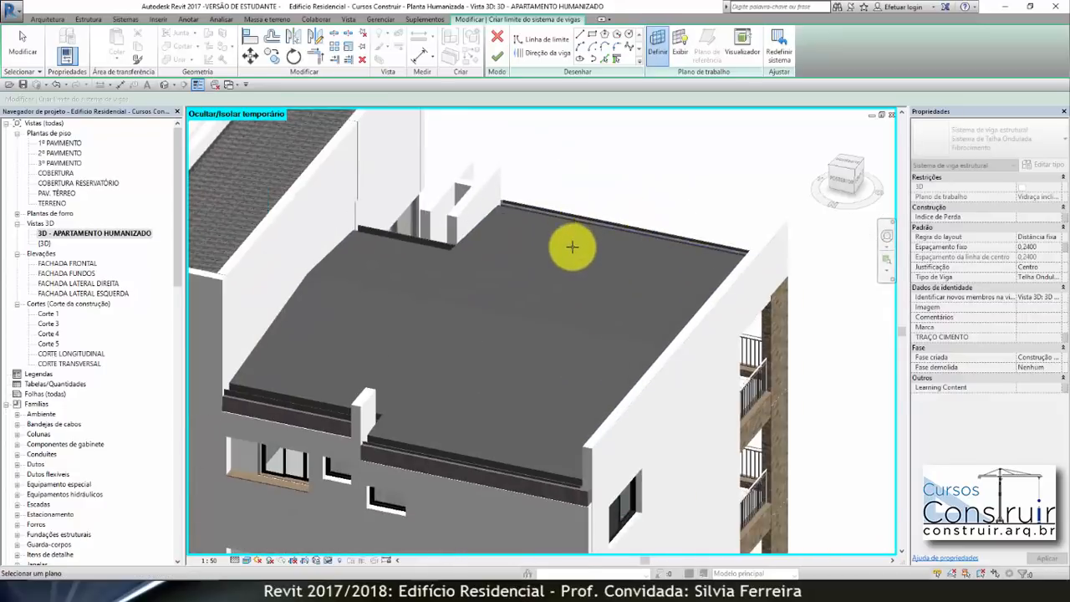
{"action": "scroll", "coordinate": [461, 277], "scroll_direction": "up", "scroll_amount": 5}
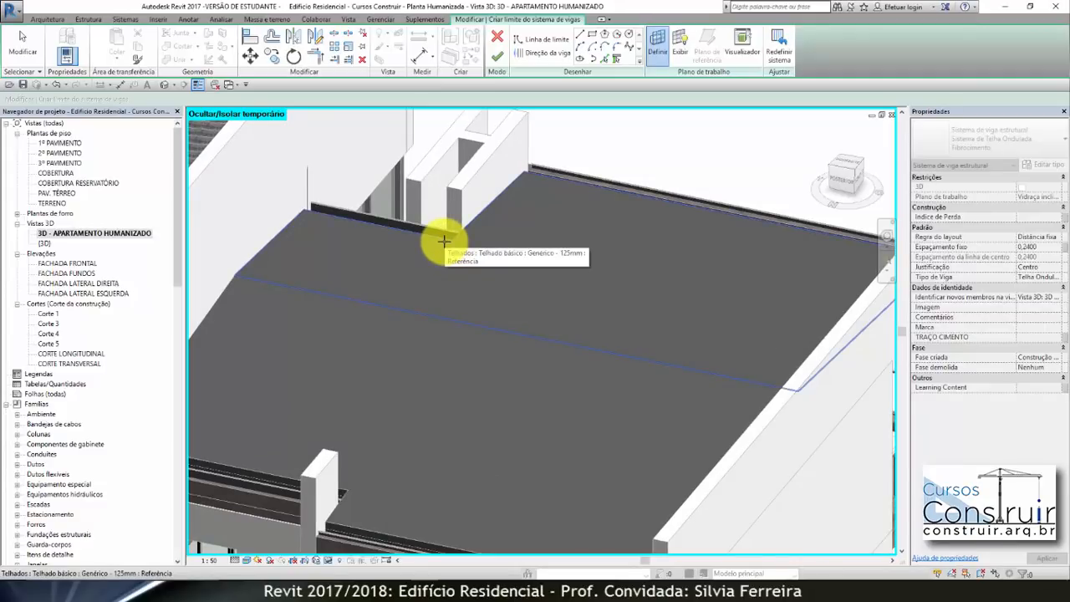
{"action": "left_click", "coordinate": [444, 241]}
{"action": "left_click", "coordinate": [21, 35]}
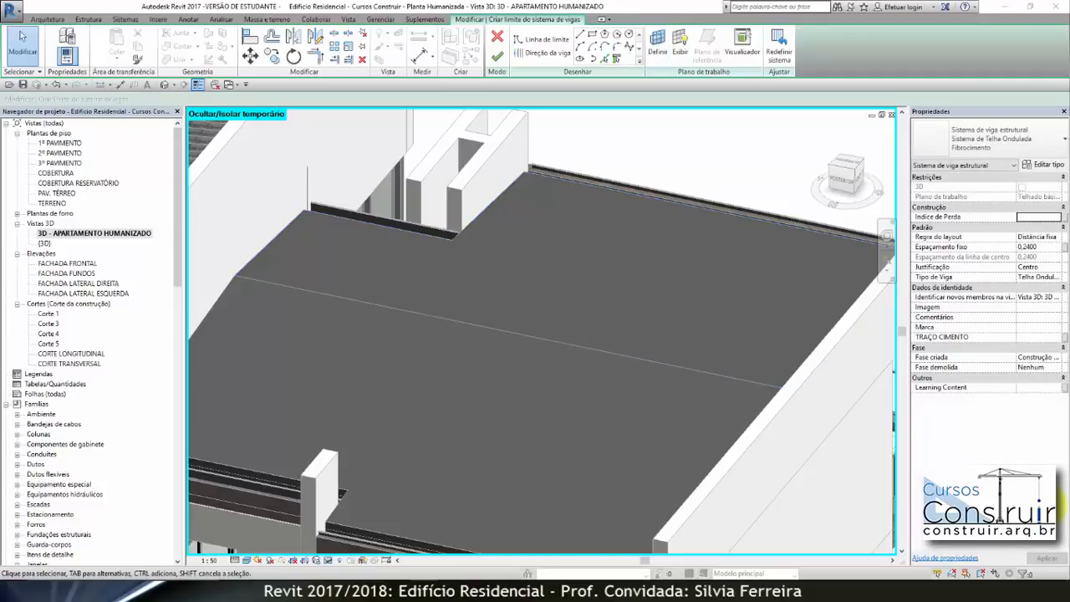
In the COBERTURA plan, pick the ridge, the two front eave edges and the short side edge between them as beam system boundary lines
{"action": "double_click", "coordinate": [60, 176]}
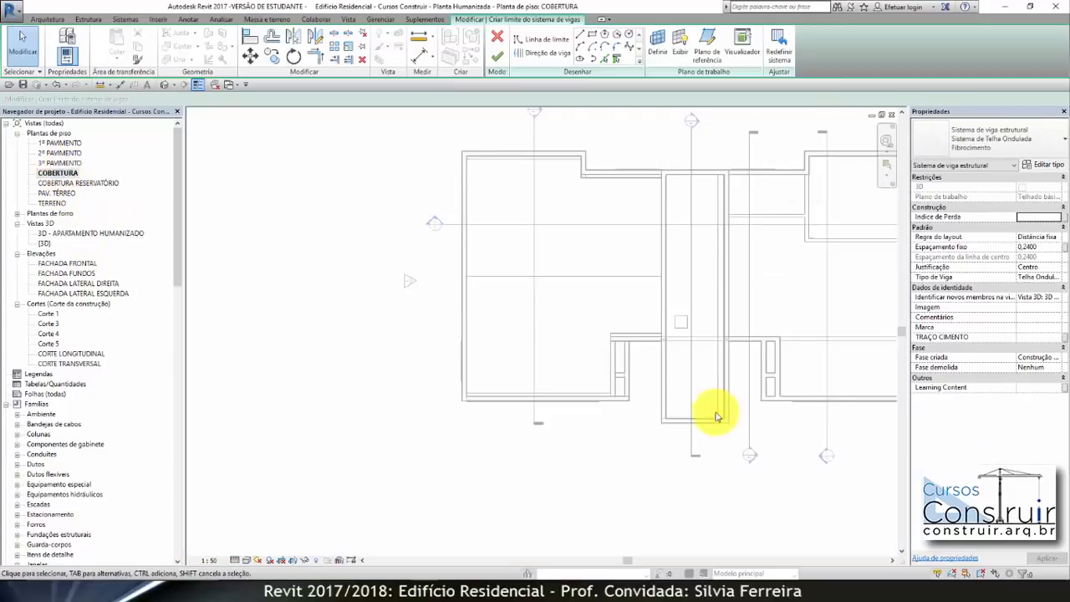
{"action": "scroll", "coordinate": [661, 351], "scroll_direction": "up", "scroll_amount": 3}
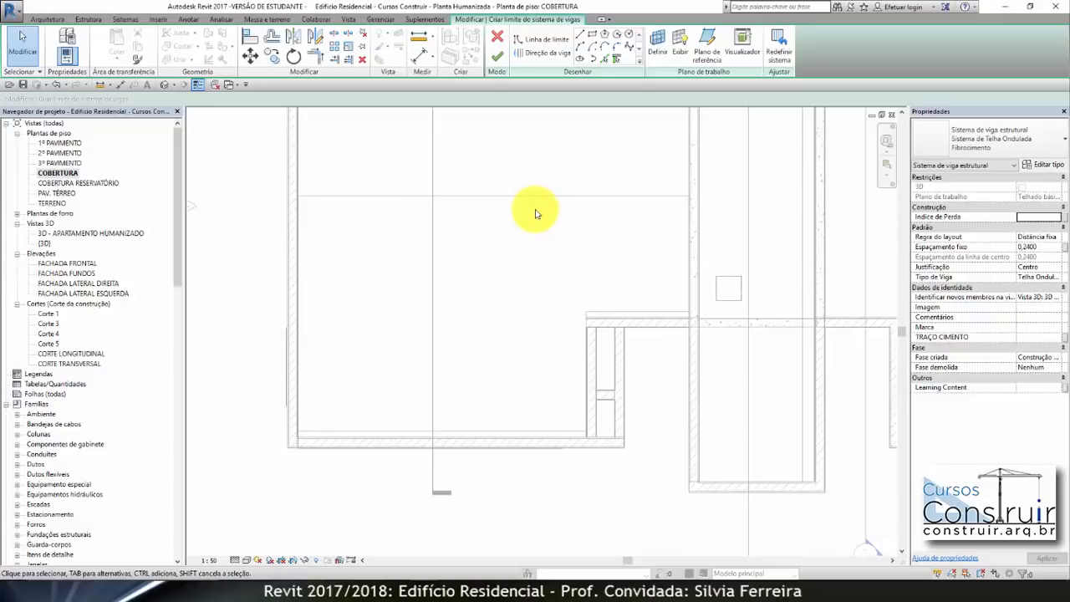
{"action": "left_click", "coordinate": [603, 60]}
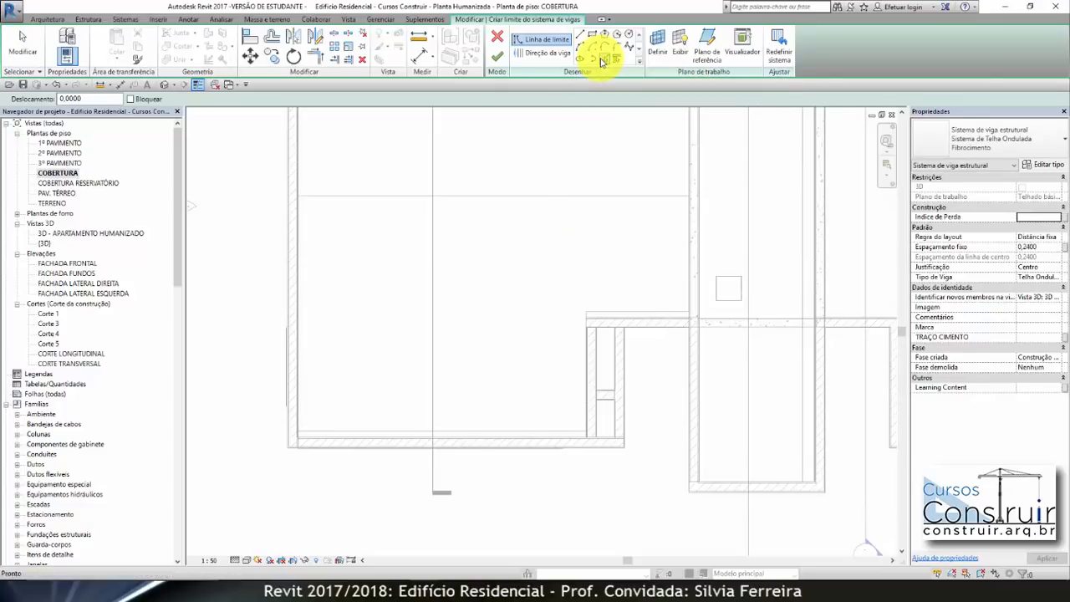
{"action": "left_click", "coordinate": [520, 198]}
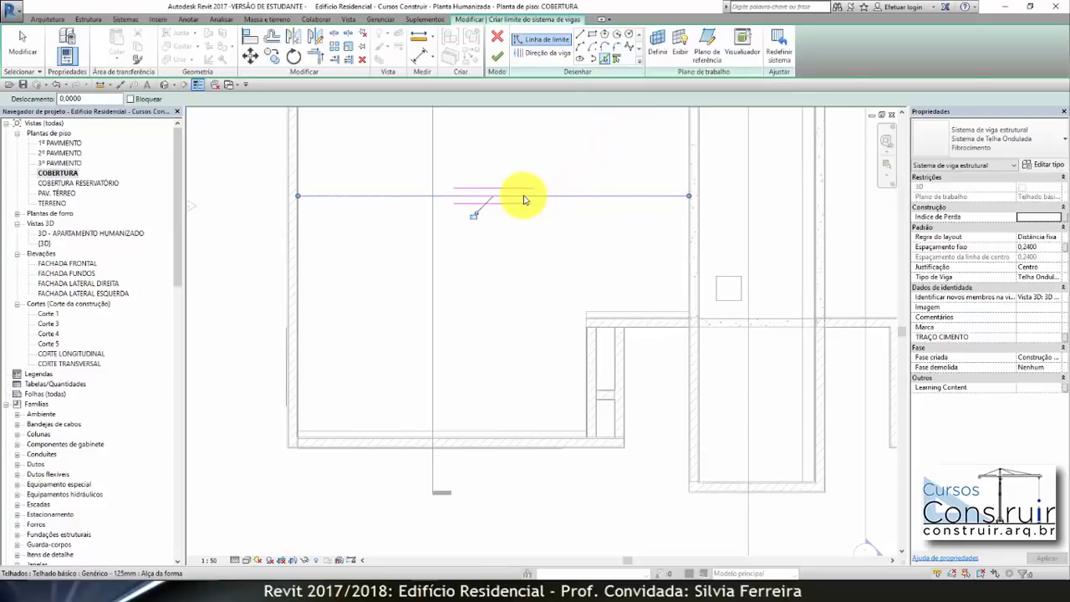
{"action": "left_click", "coordinate": [496, 433]}
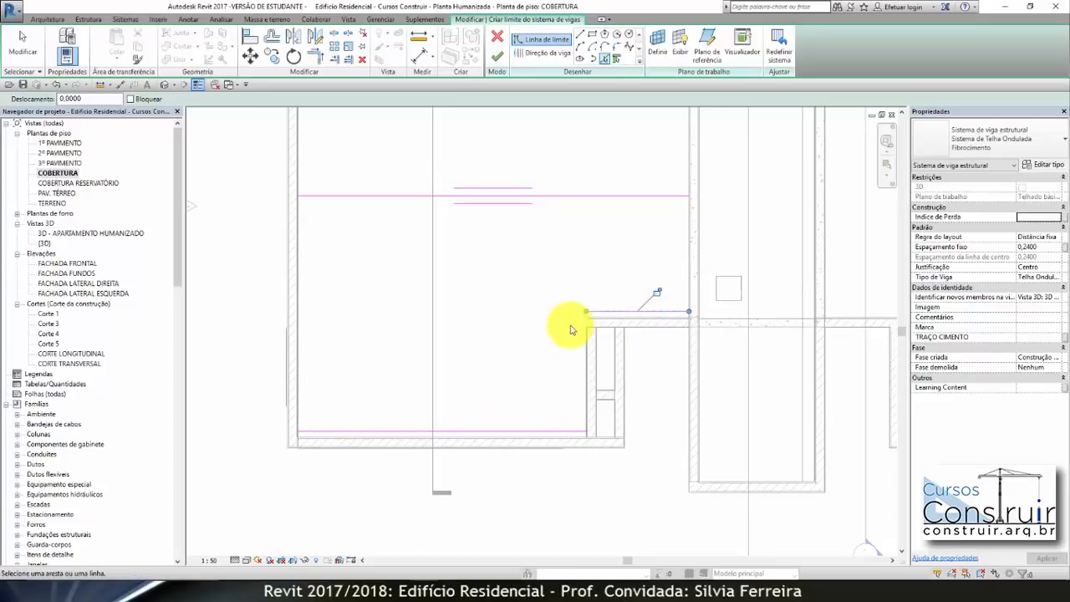
{"action": "scroll", "coordinate": [573, 327], "scroll_direction": "up", "scroll_amount": 5}
{"action": "left_click", "coordinate": [621, 294]}
{"action": "scroll", "coordinate": [477, 310], "scroll_direction": "down", "scroll_amount": 4}
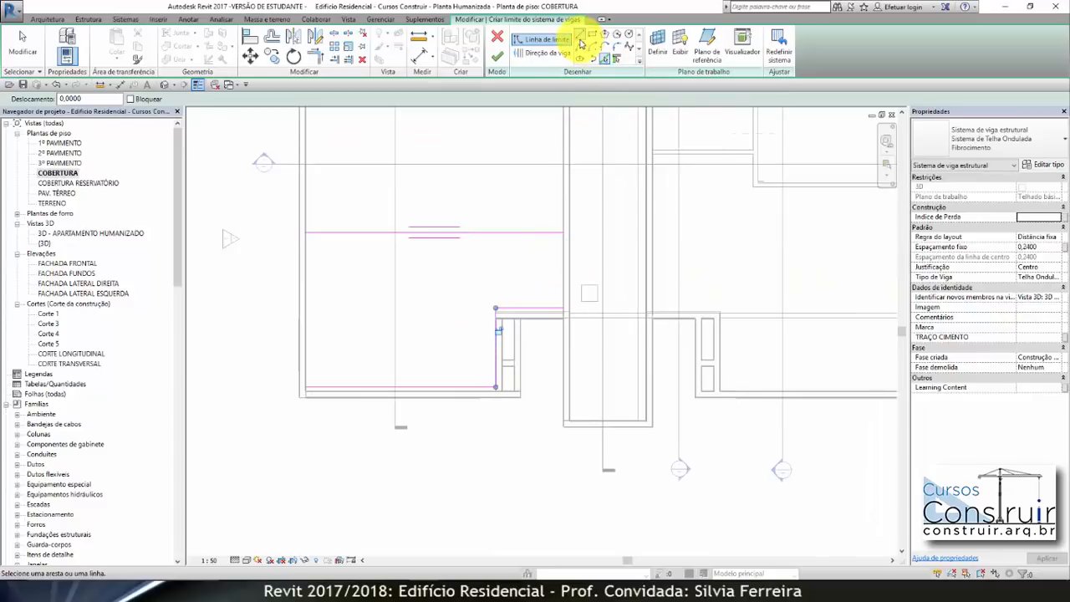
Draw a boundary line along the central core wall from the ridge's end to the recessed front eave line
{"action": "left_click", "coordinate": [580, 38]}
{"action": "scroll", "coordinate": [560, 232], "scroll_direction": "up", "scroll_amount": 5}
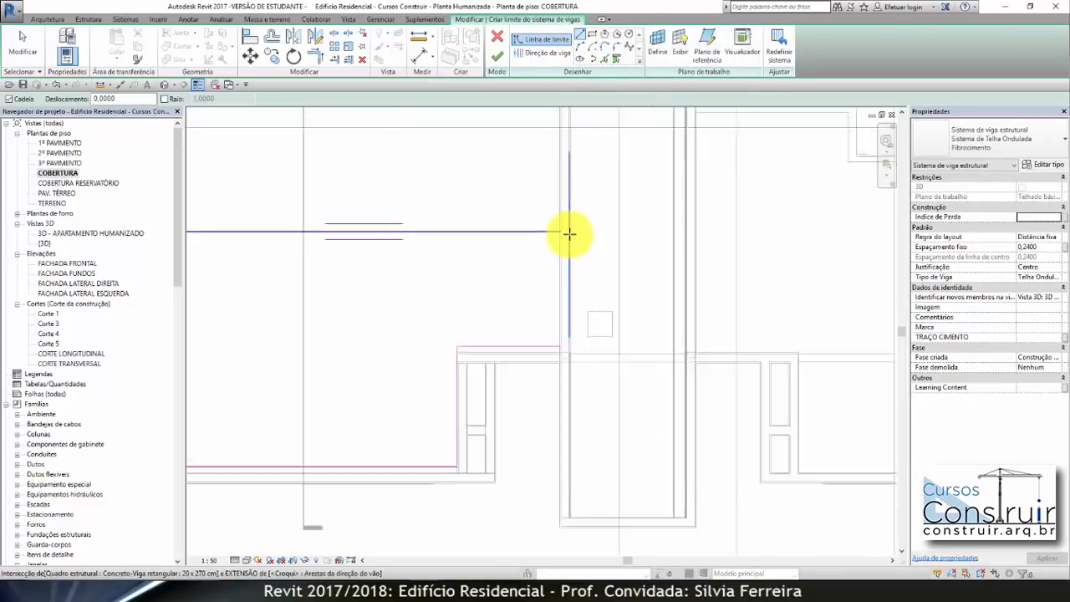
{"action": "scroll", "coordinate": [554, 231], "scroll_direction": "down", "scroll_amount": 3}
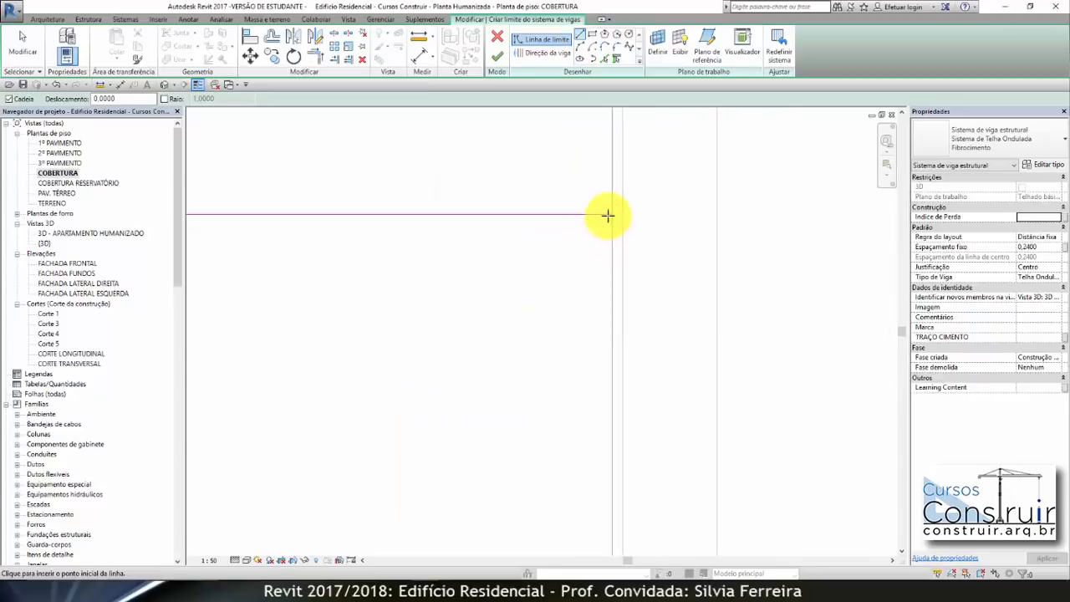
{"action": "left_click", "coordinate": [609, 213]}
{"action": "scroll", "coordinate": [599, 158], "scroll_direction": "down", "scroll_amount": 7}
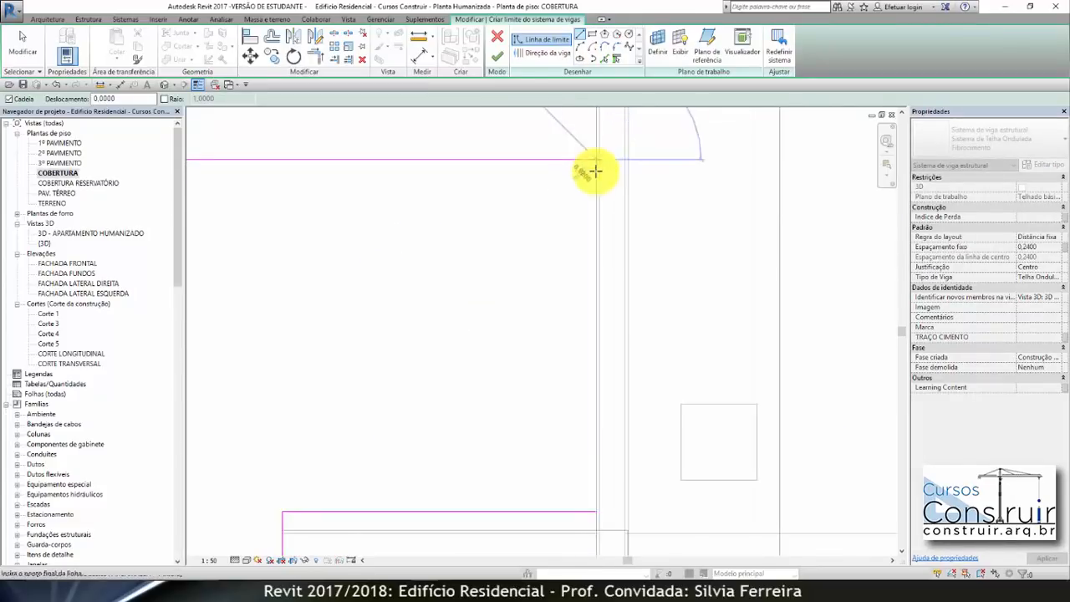
{"action": "scroll", "coordinate": [602, 525], "scroll_direction": "up", "scroll_amount": 7}
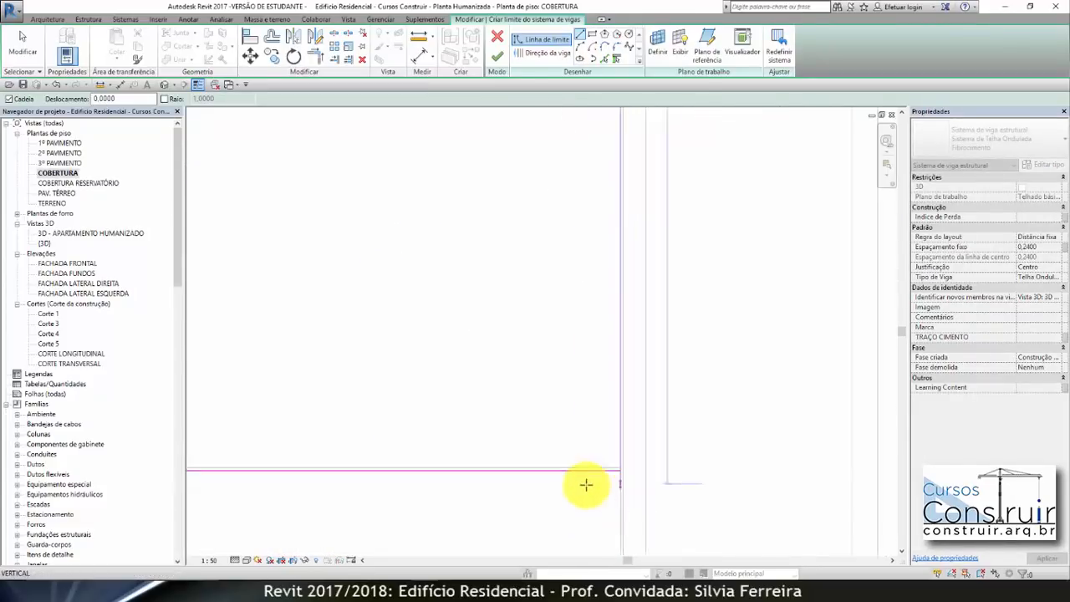
{"action": "left_click", "coordinate": [637, 464]}
Close the boundary with a line along the outer side wall from the ridge to the long front eave line
{"action": "scroll", "coordinate": [594, 318], "scroll_direction": "down", "scroll_amount": 3}
{"action": "scroll", "coordinate": [470, 318], "scroll_direction": "up", "scroll_amount": 5}
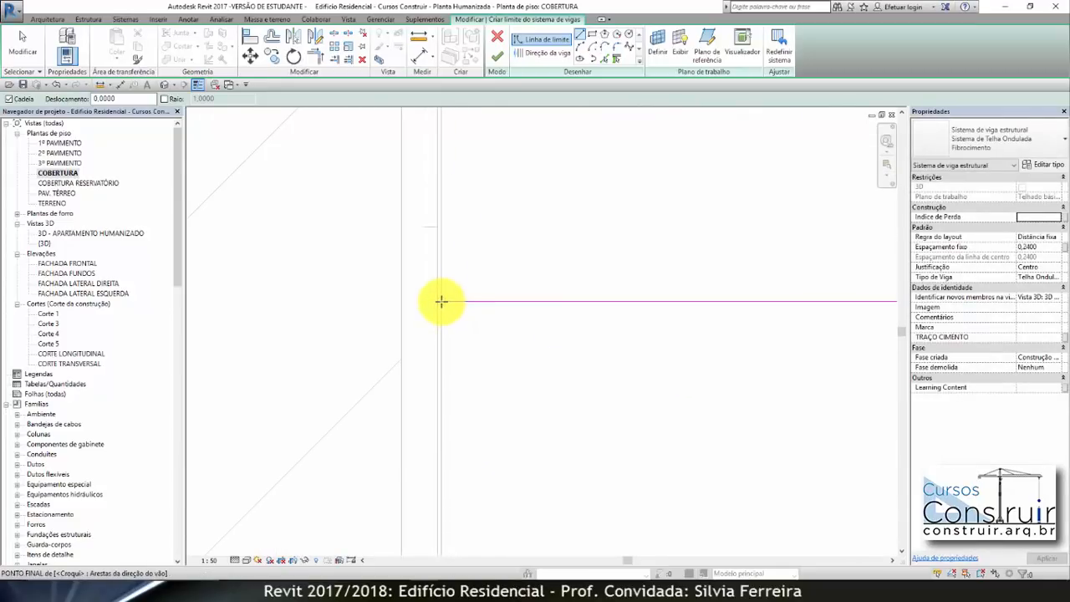
{"action": "left_click", "coordinate": [441, 287]}
{"action": "scroll", "coordinate": [447, 198], "scroll_direction": "down", "scroll_amount": 5}
{"action": "scroll", "coordinate": [462, 382], "scroll_direction": "up", "scroll_amount": 6}
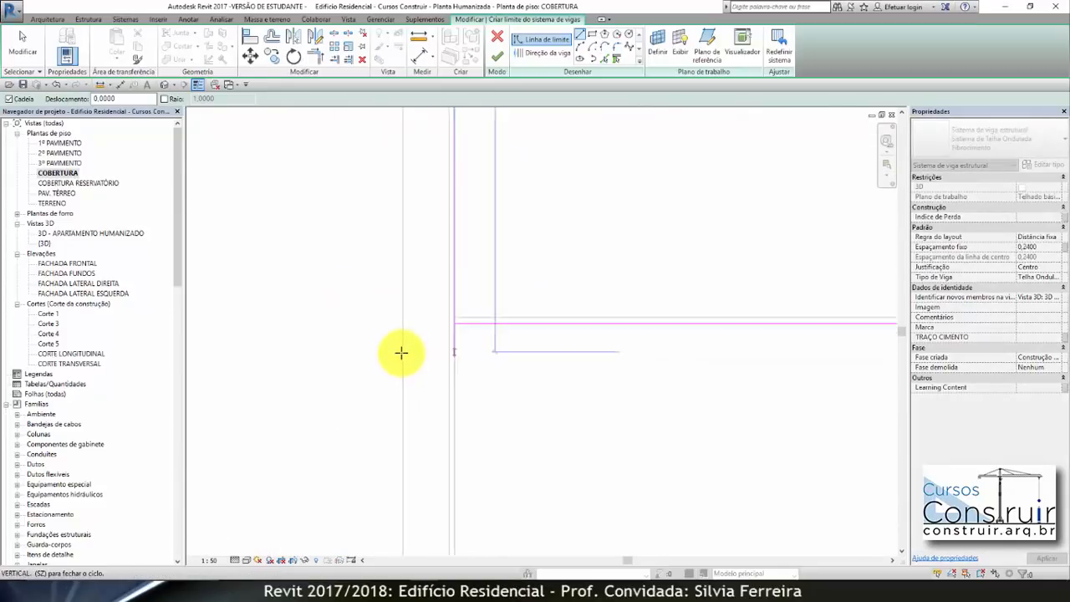
{"action": "left_click", "coordinate": [498, 297]}
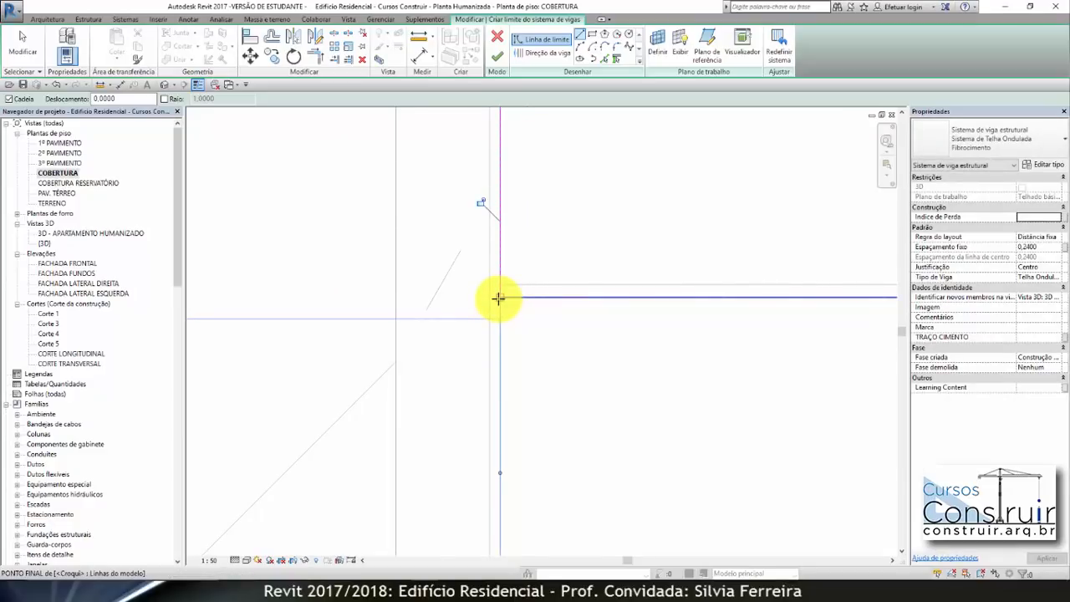
{"action": "key", "text": "Escape"}
{"action": "key", "text": "Escape"}
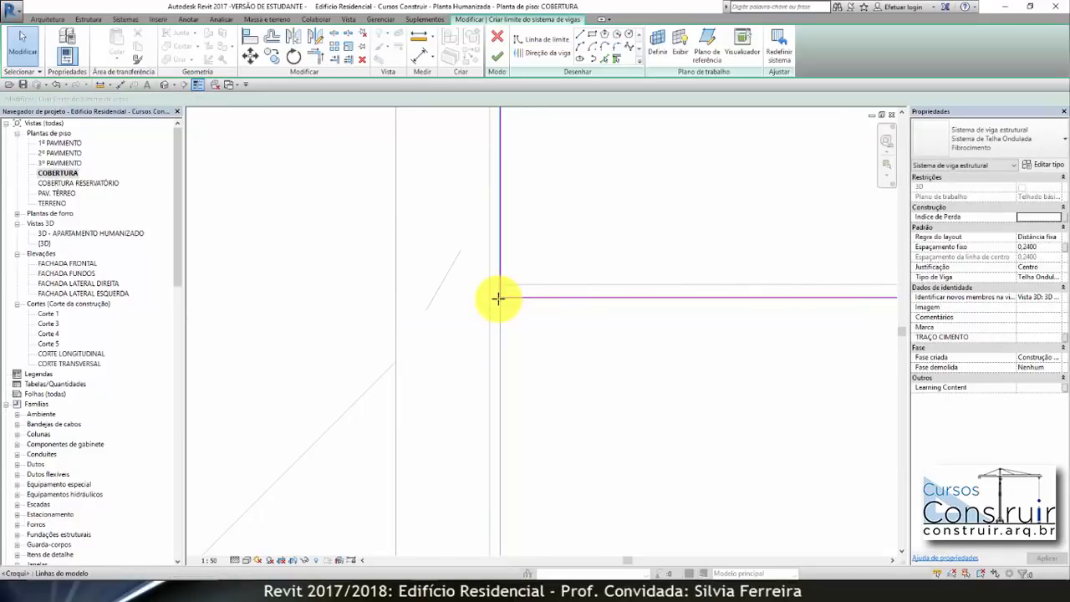
Move the long front eave boundary line inward onto the parallel edge line just inside it
{"action": "left_click", "coordinate": [601, 305]}
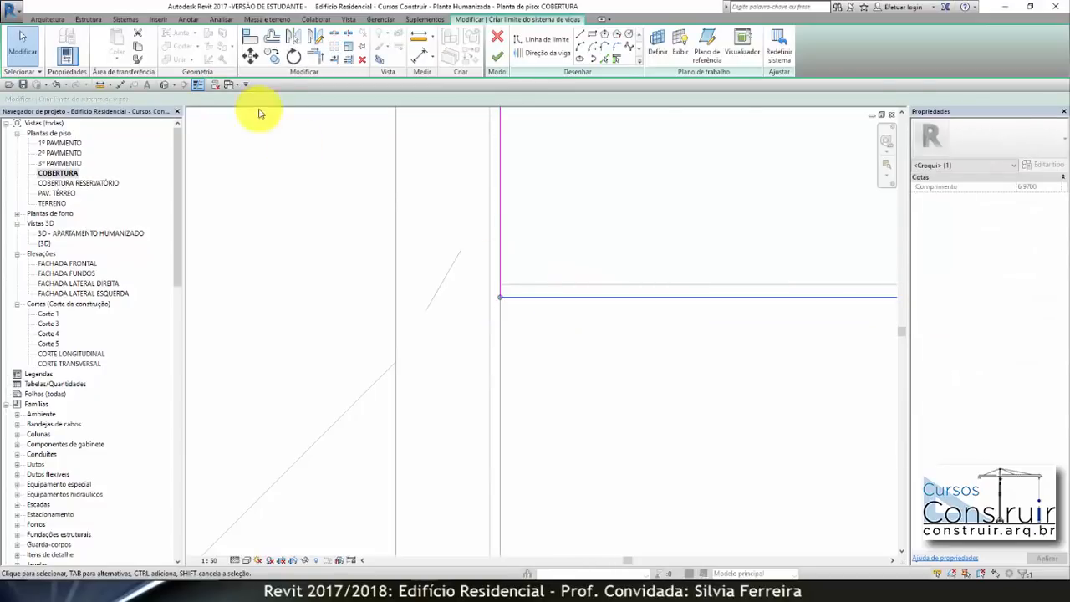
{"action": "left_click", "coordinate": [250, 55]}
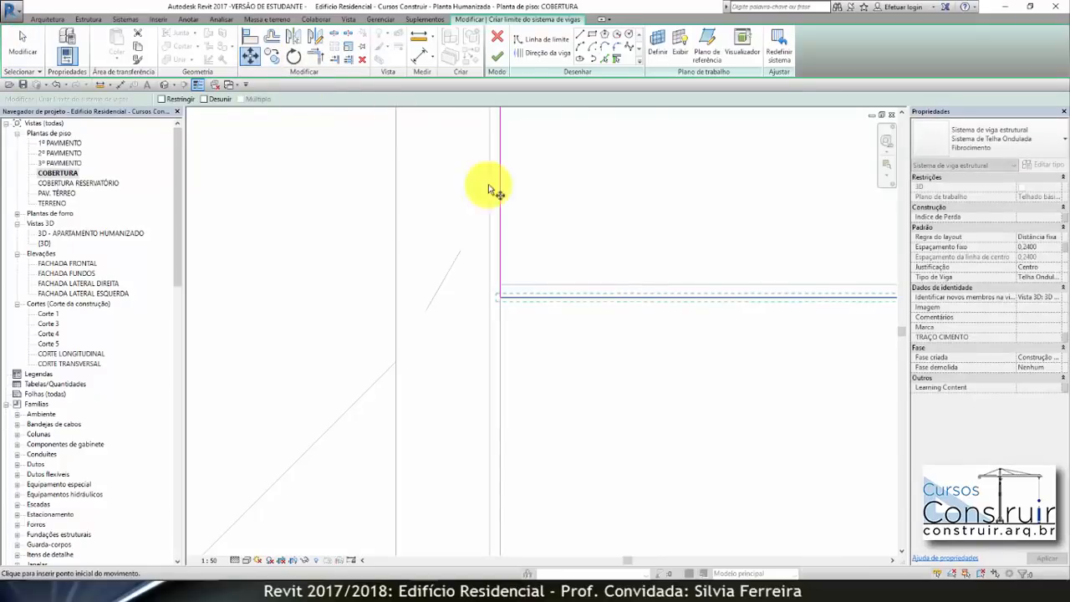
{"action": "left_click", "coordinate": [569, 301]}
{"action": "left_click", "coordinate": [569, 286]}
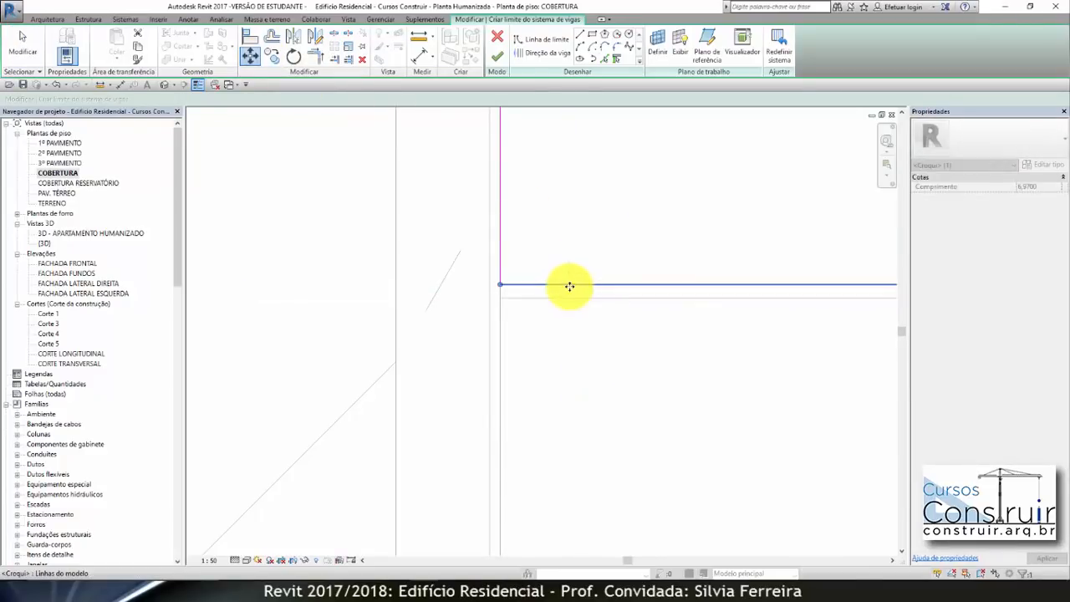
{"action": "scroll", "coordinate": [356, 301], "scroll_direction": "down", "scroll_amount": 8}
{"action": "scroll", "coordinate": [377, 331], "scroll_direction": "down", "scroll_amount": 3}
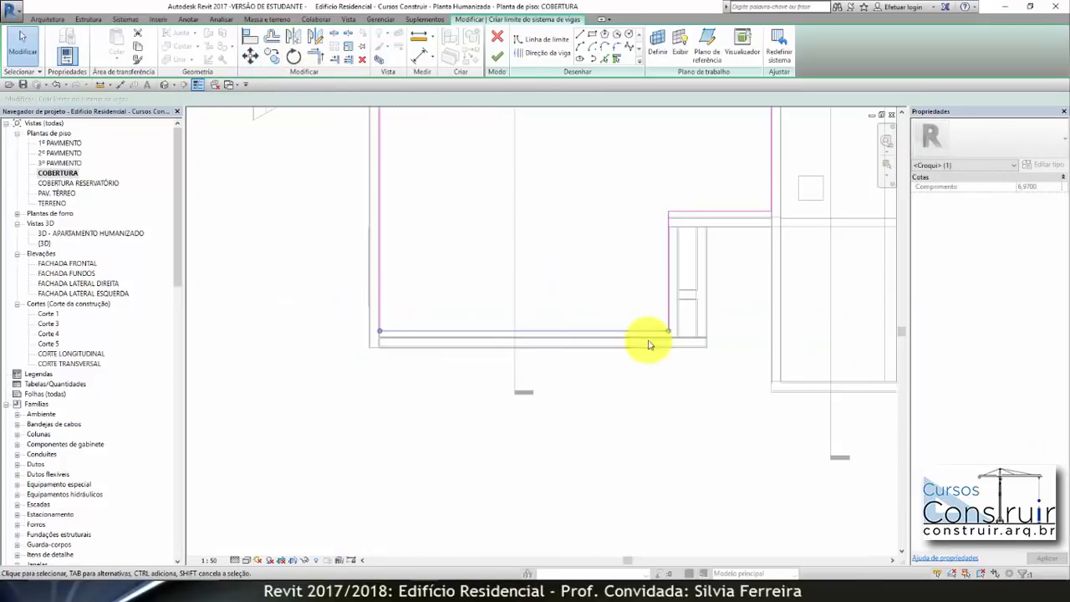
Move the short recessed eave boundary line inward onto the adjacent parallel edge line
{"action": "scroll", "coordinate": [625, 229], "scroll_direction": "up", "scroll_amount": 5}
{"action": "scroll", "coordinate": [613, 251], "scroll_direction": "up", "scroll_amount": 3}
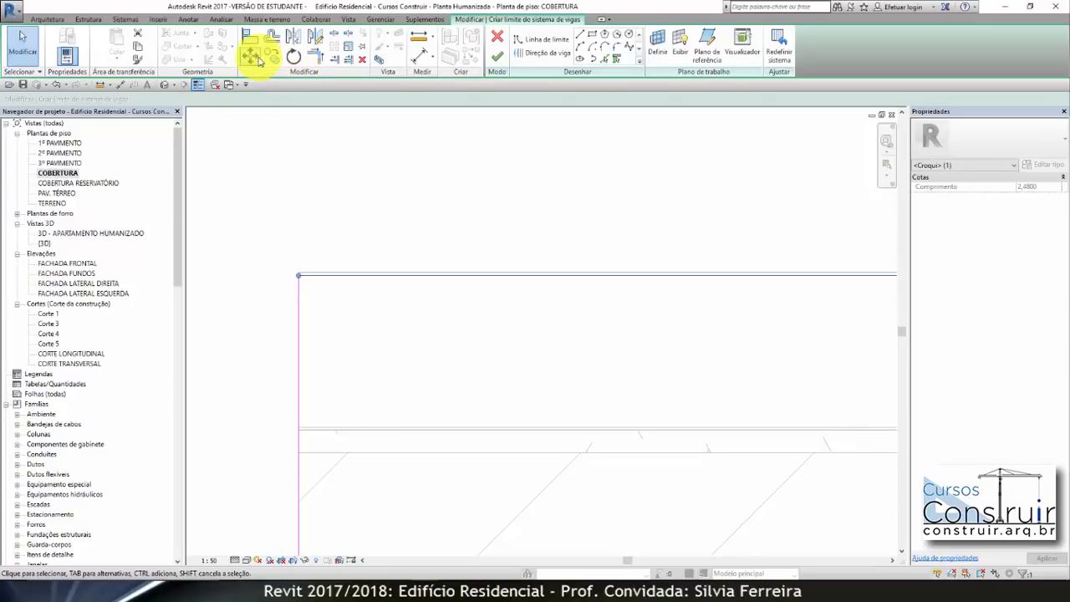
{"action": "left_click", "coordinate": [253, 57]}
{"action": "left_click", "coordinate": [369, 276]}
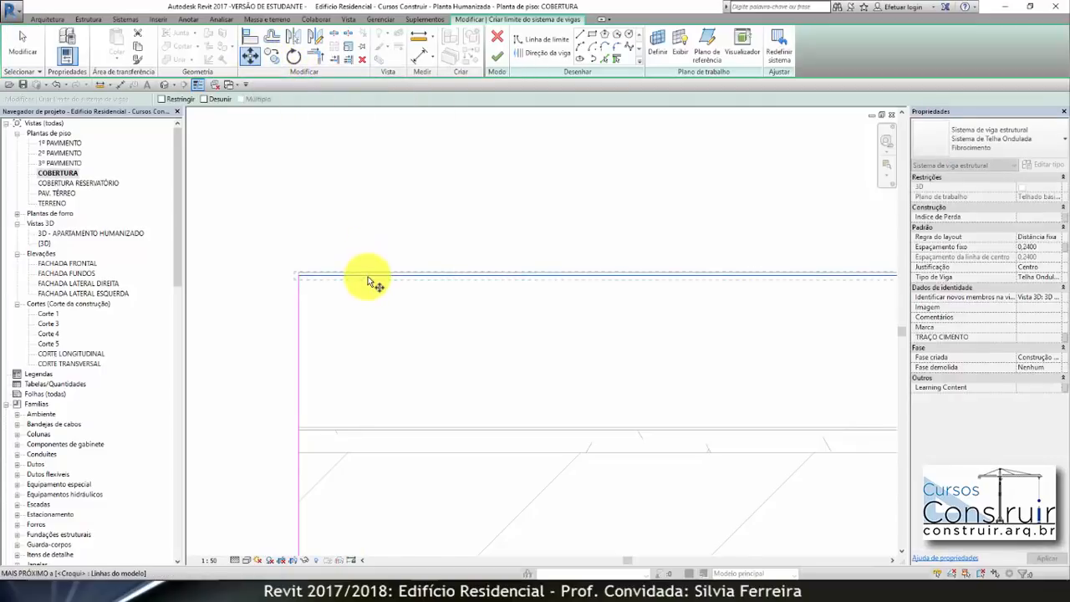
{"action": "left_click", "coordinate": [361, 273]}
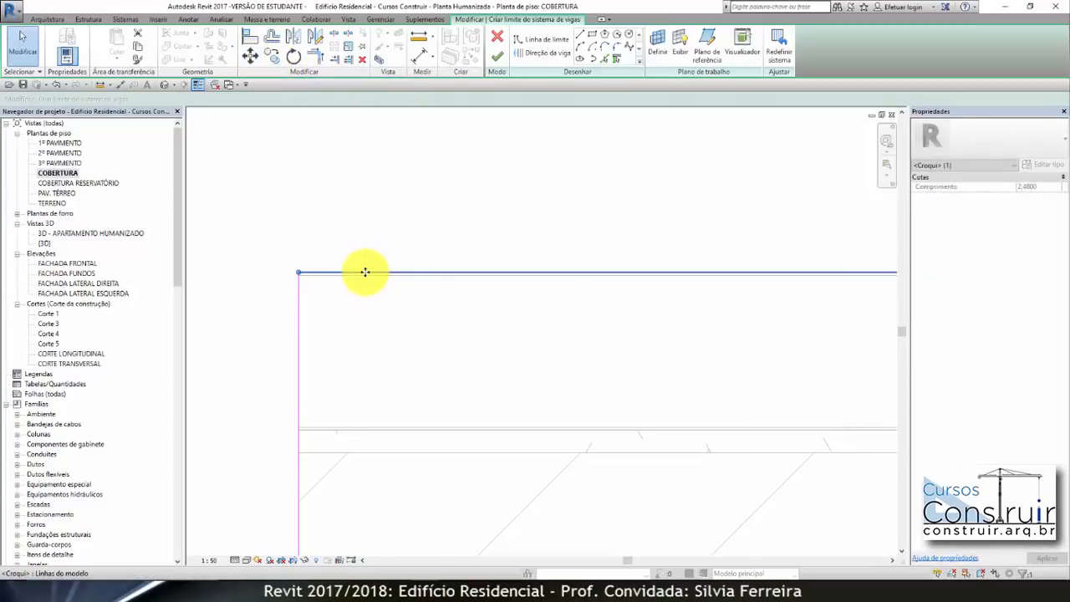
{"action": "scroll", "coordinate": [520, 301], "scroll_direction": "down", "scroll_amount": 5}
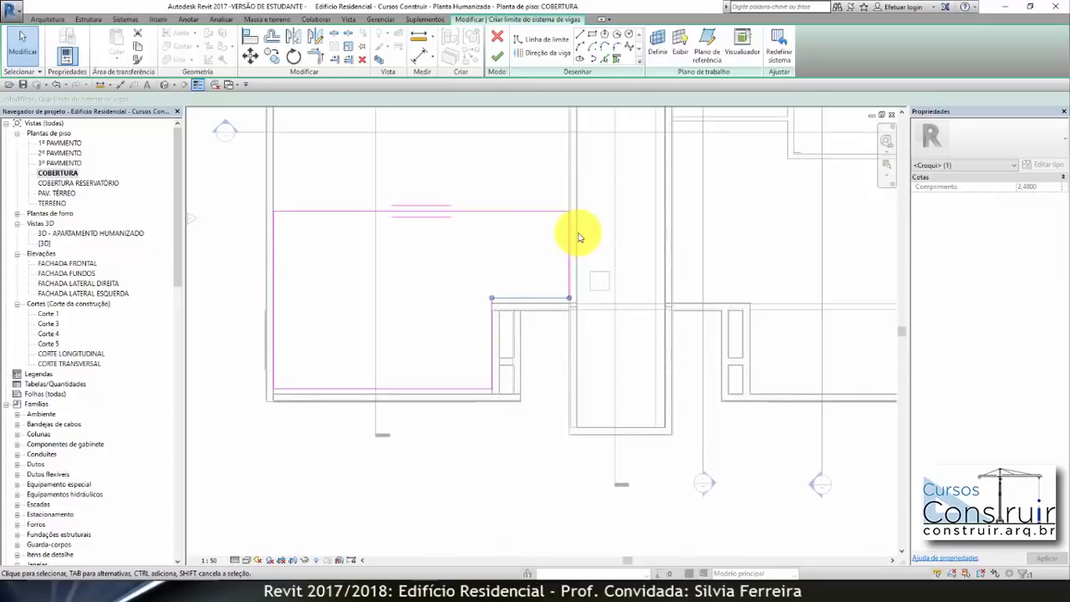
Set the beam direction parallel to the outer side wall, with Distância fixa layout and beam type Telha Ondulada : Fibrocimento, and finish the beam system
{"action": "left_click", "coordinate": [547, 53]}
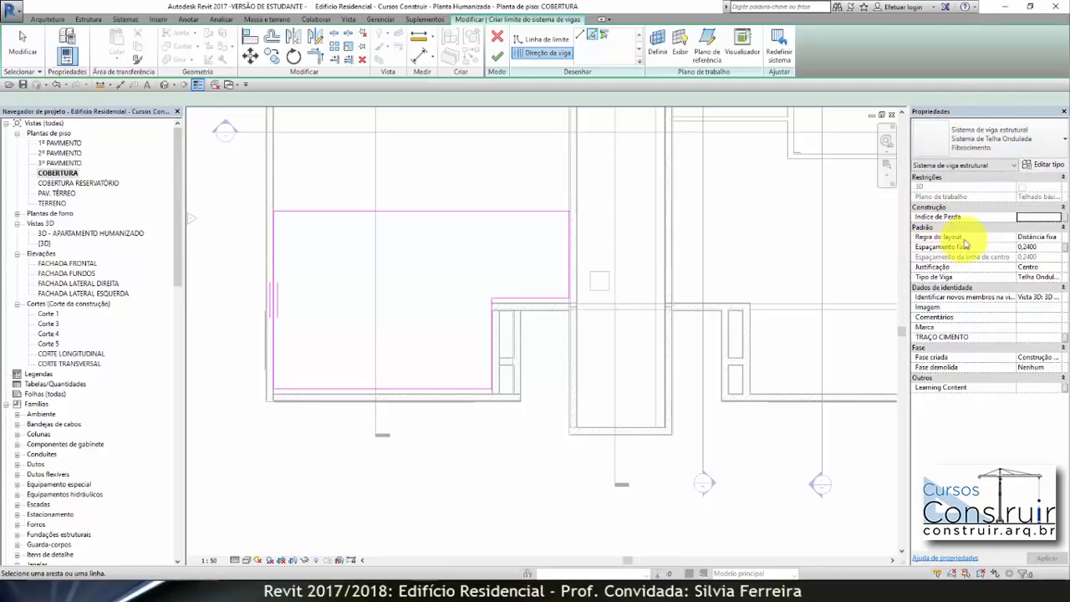
{"action": "left_click", "coordinate": [1056, 237]}
{"action": "left_click", "coordinate": [1036, 246]}
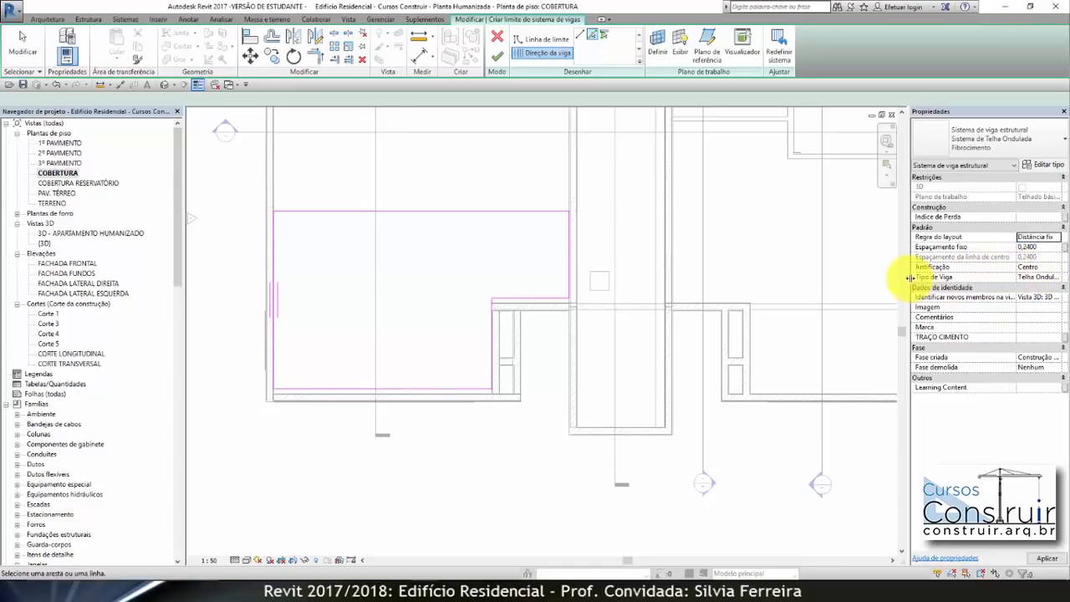
{"action": "left_click", "coordinate": [1039, 278]}
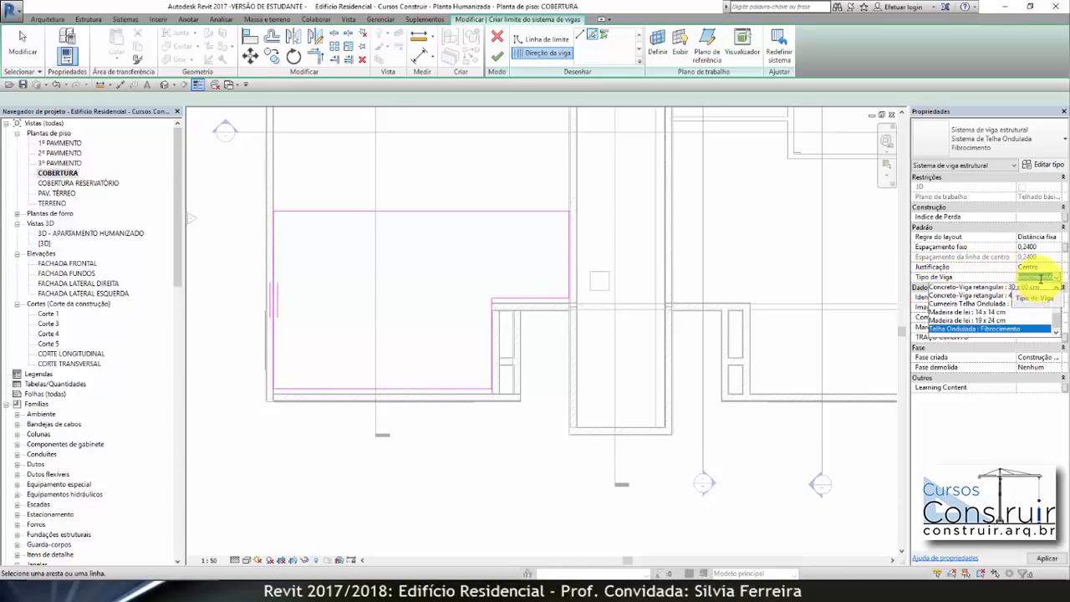
{"action": "left_click", "coordinate": [1057, 283]}
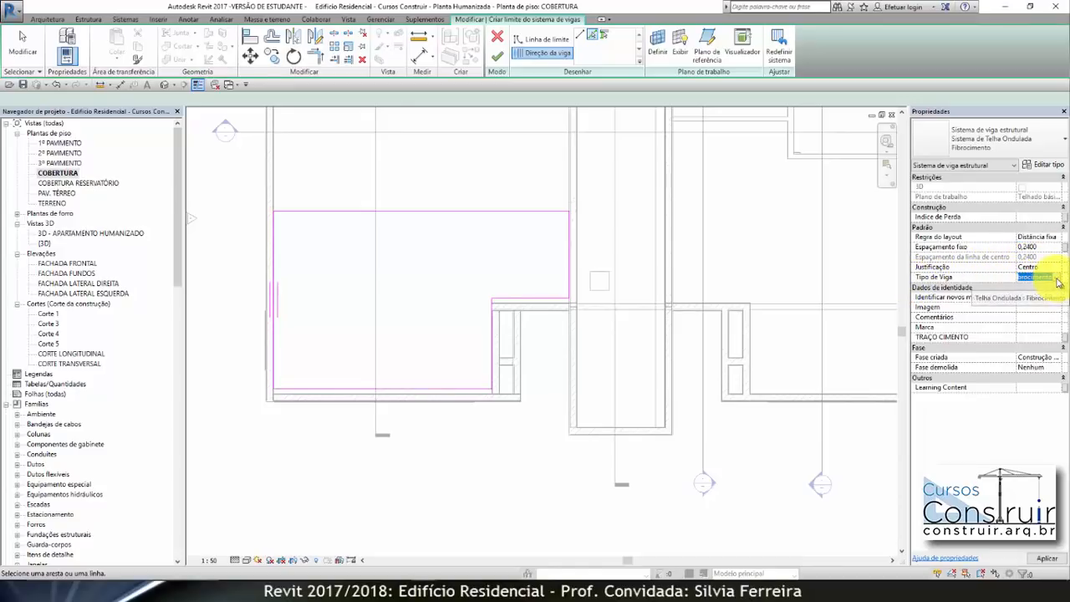
{"action": "left_click", "coordinate": [1041, 558]}
{"action": "left_click", "coordinate": [498, 57]}
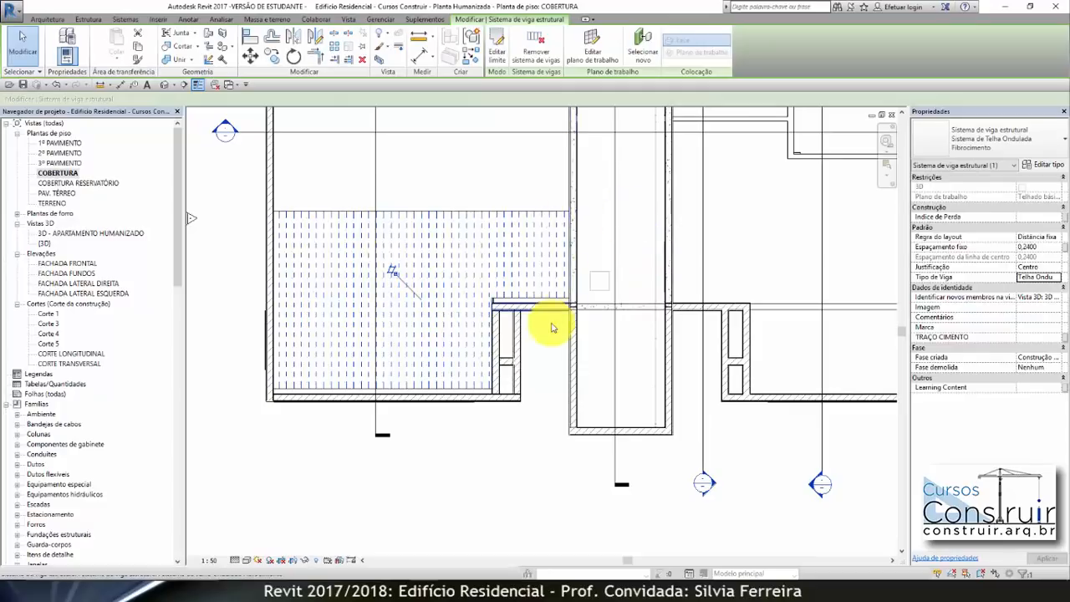
Open the 3D - APARTAMENTO HUMANIZADO view and start a new sketched beam system for the untiled roof slope
{"action": "scroll", "coordinate": [554, 323], "scroll_direction": "down", "scroll_amount": 3}
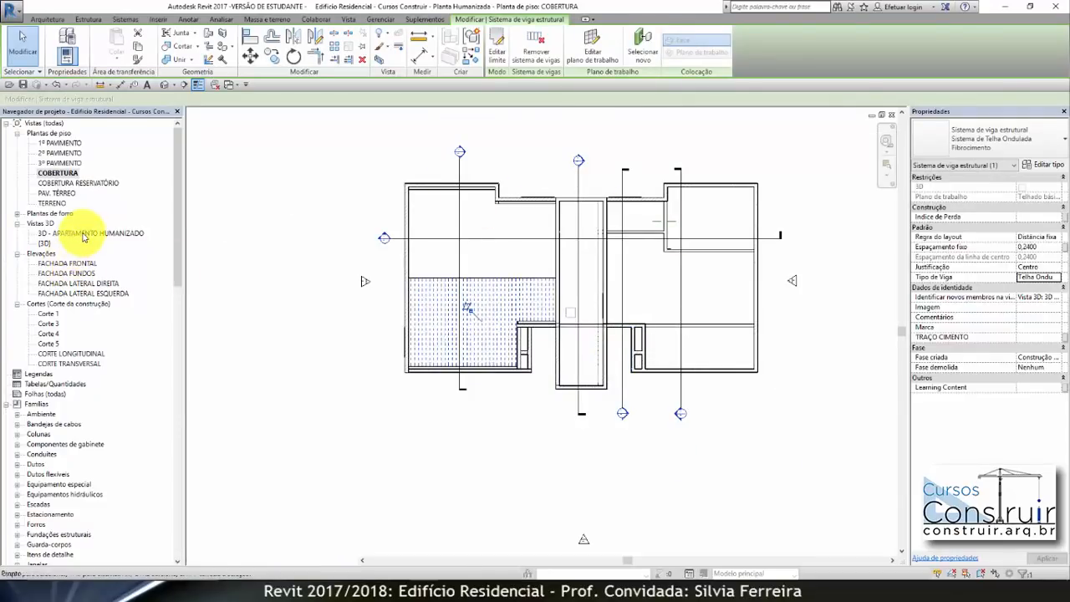
{"action": "double_click", "coordinate": [84, 234]}
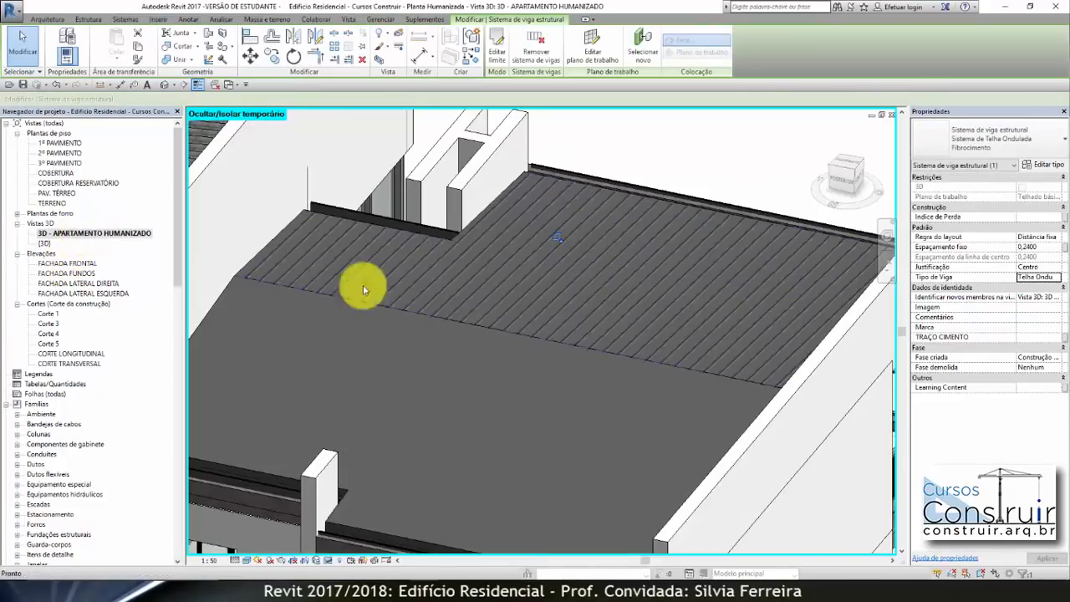
{"action": "scroll", "coordinate": [528, 203], "scroll_direction": "down", "scroll_amount": 2}
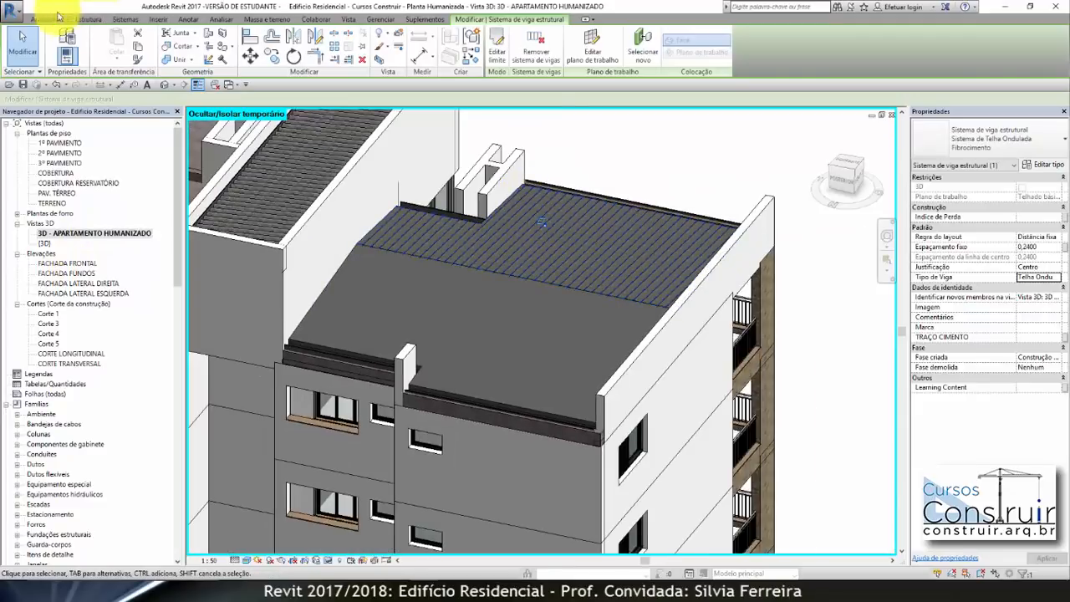
{"action": "left_click", "coordinate": [85, 18]}
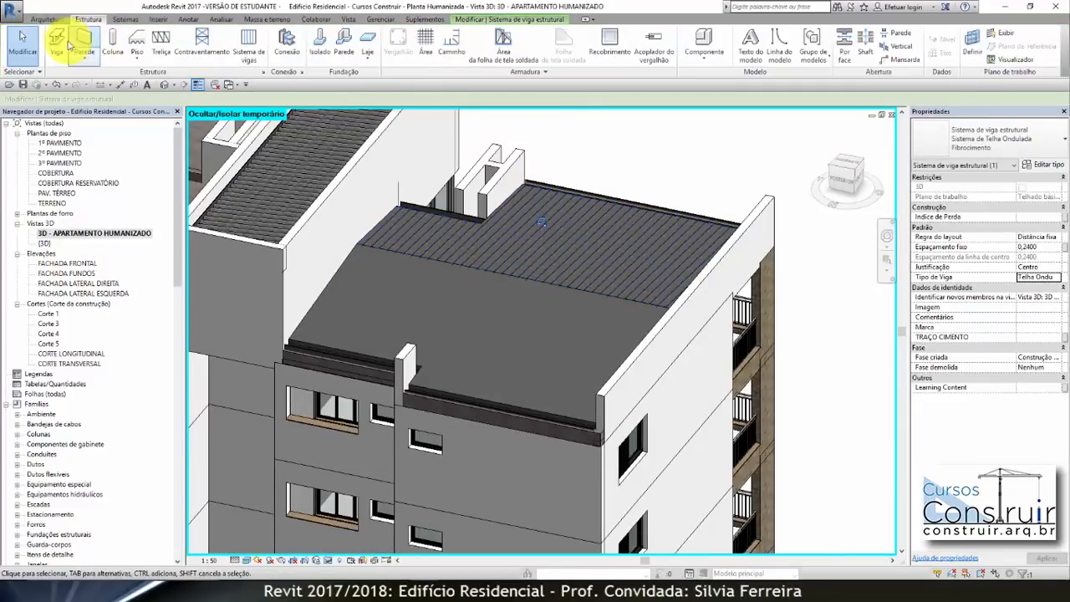
{"action": "left_click", "coordinate": [48, 18]}
{"action": "left_click", "coordinate": [90, 19]}
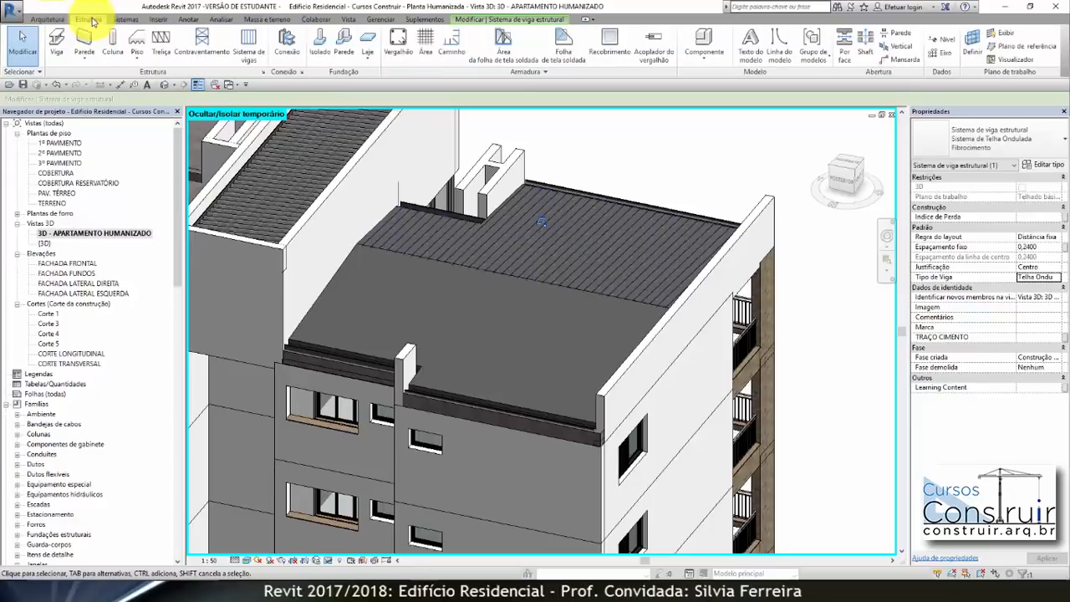
{"action": "left_click", "coordinate": [248, 50]}
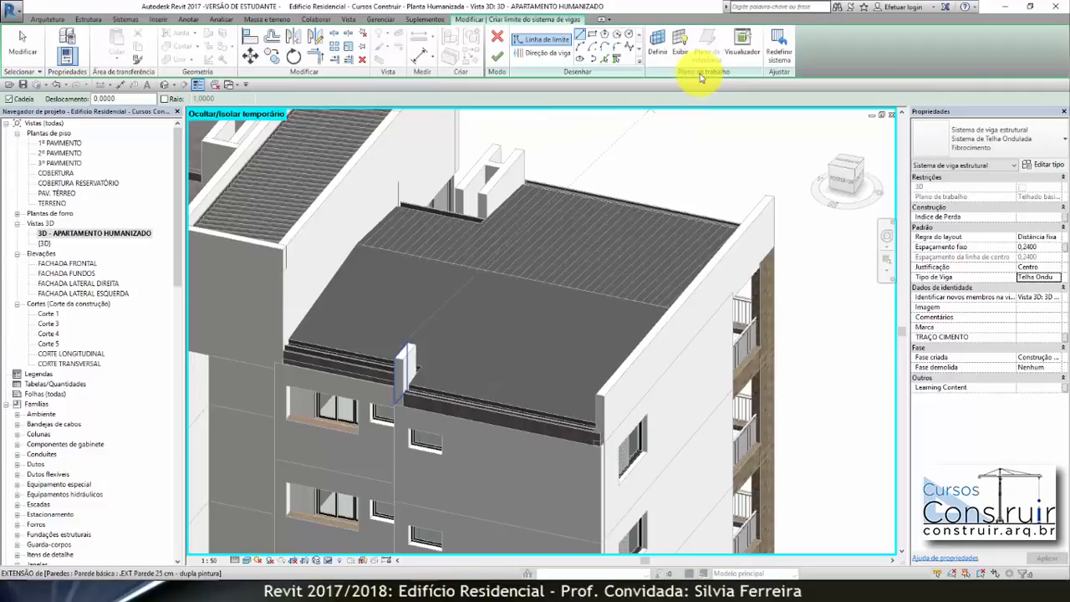
Set the sketch's work plane by picking the face of the untiled roof slope in the 3D view
{"action": "left_click", "coordinate": [653, 42]}
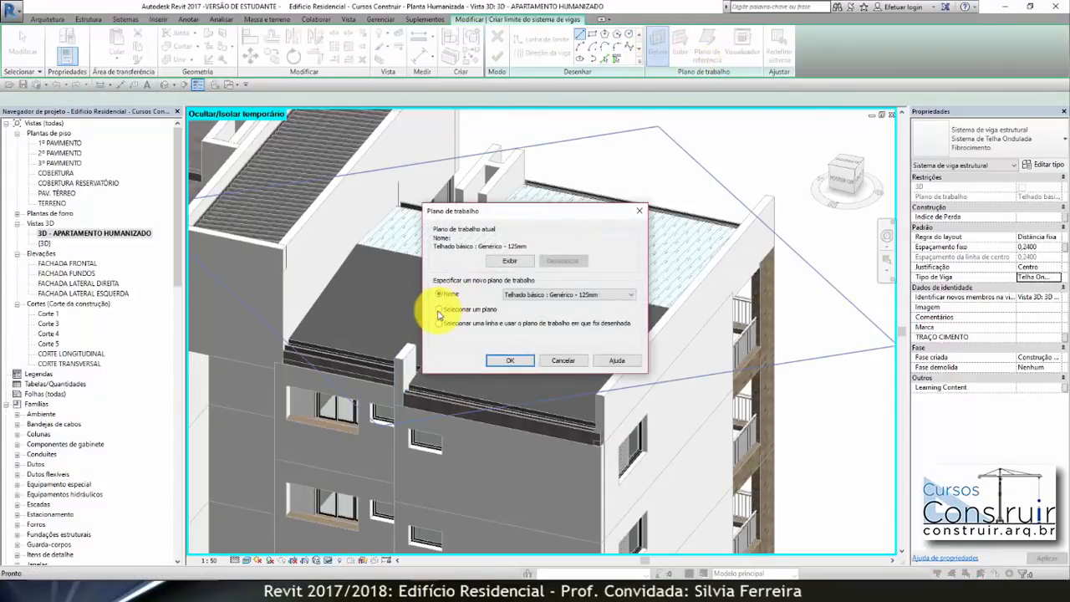
{"action": "left_click", "coordinate": [509, 360]}
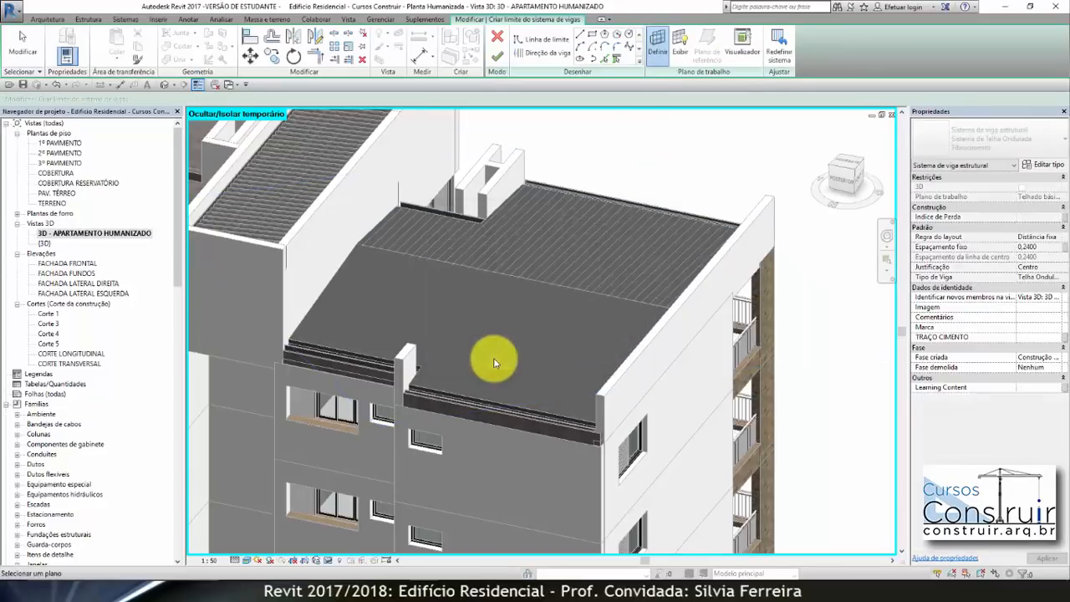
{"action": "scroll", "coordinate": [329, 335], "scroll_direction": "up", "scroll_amount": 4}
{"action": "scroll", "coordinate": [326, 318], "scroll_direction": "up", "scroll_amount": 2}
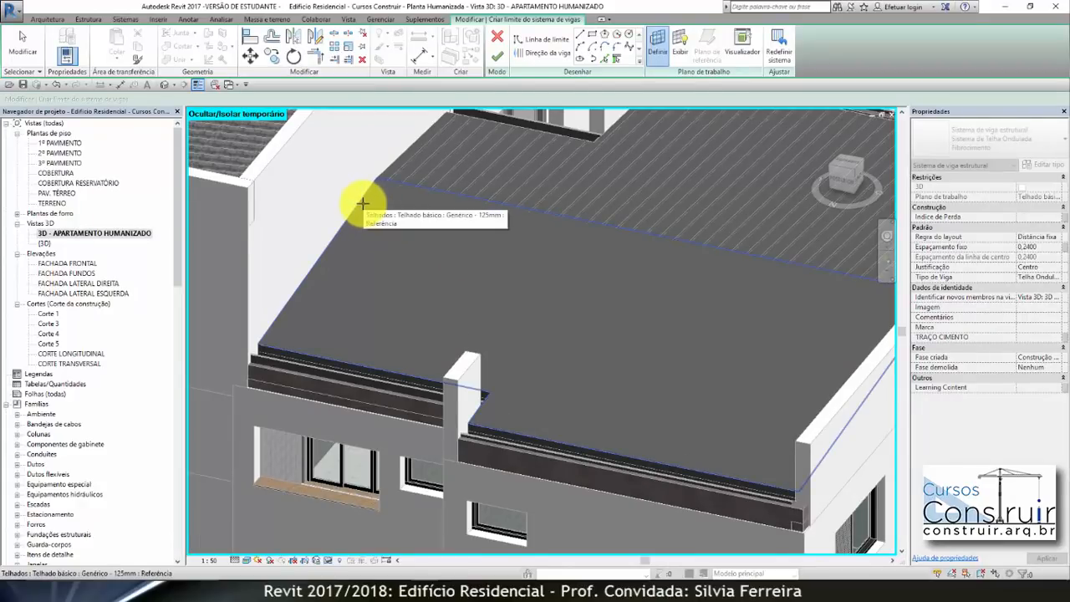
{"action": "scroll", "coordinate": [363, 203], "scroll_direction": "down", "scroll_amount": 1}
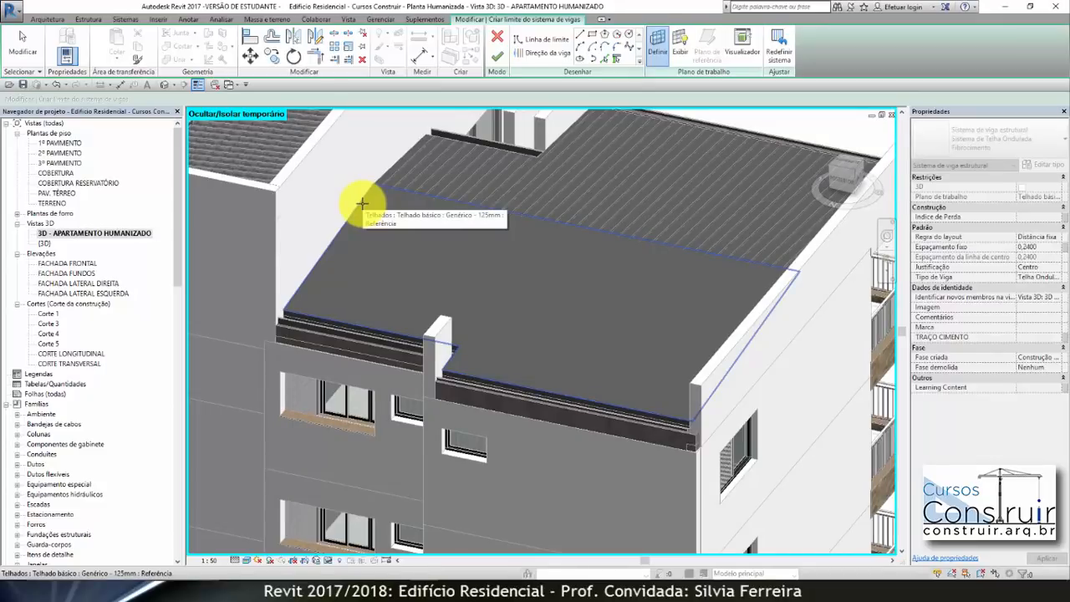
{"action": "left_click", "coordinate": [363, 203]}
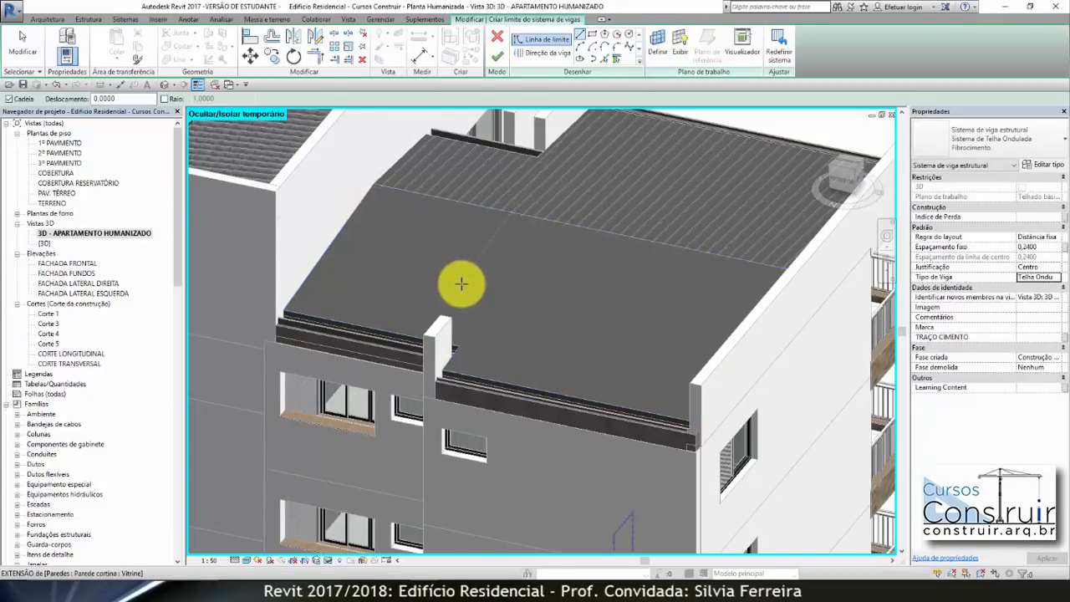
In the COBERTURA floor plan, create a boundary line by picking the inner gutter edge along the long eave of the untiled slope
{"action": "double_click", "coordinate": [56, 172]}
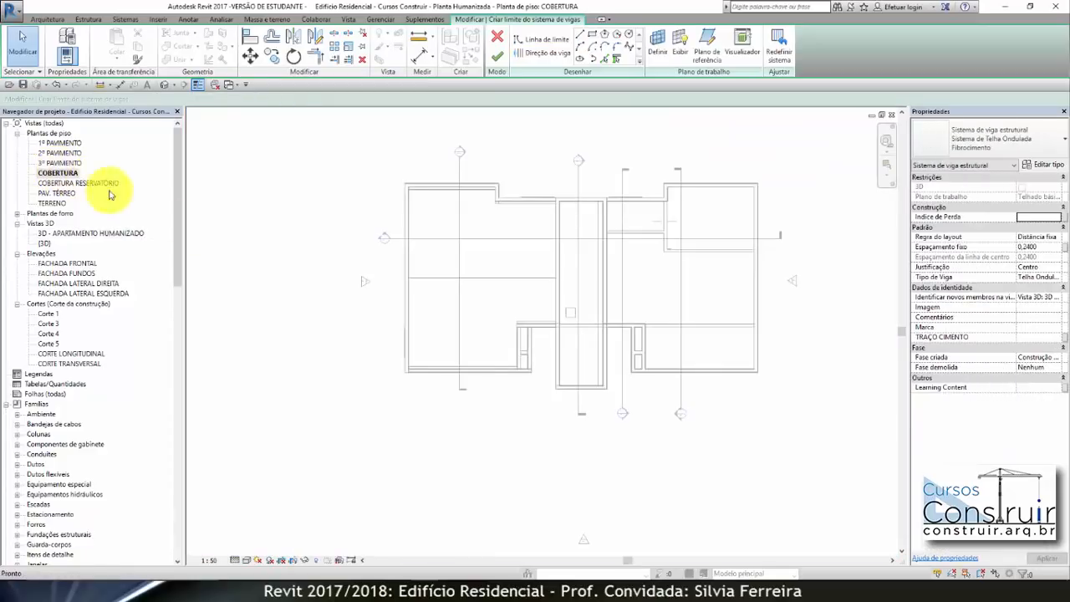
{"action": "scroll", "coordinate": [508, 186], "scroll_direction": "up", "scroll_amount": 2}
{"action": "scroll", "coordinate": [462, 191], "scroll_direction": "up", "scroll_amount": 2}
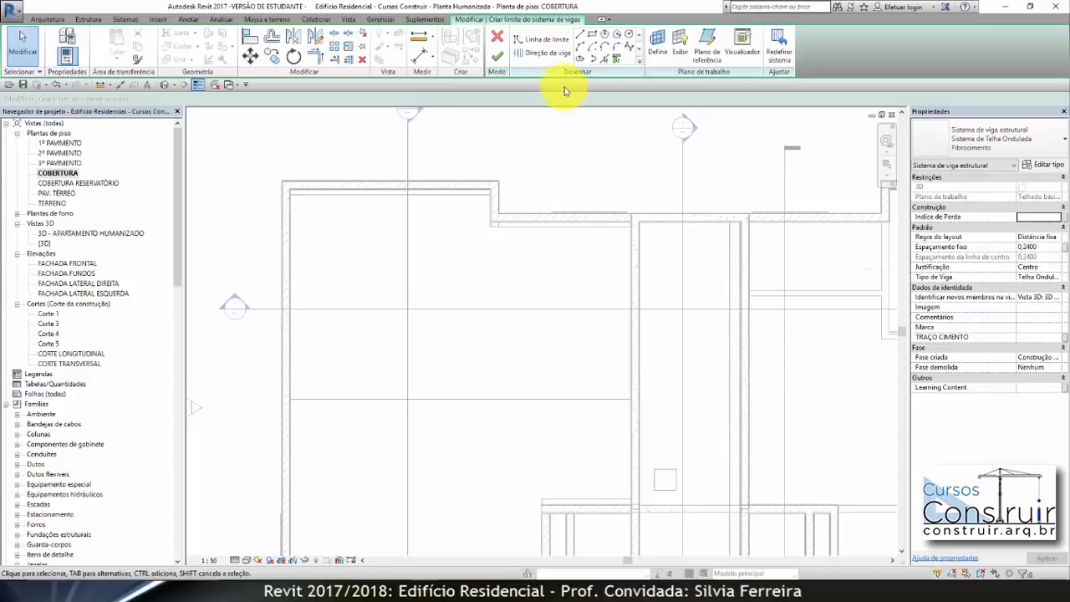
{"action": "left_click", "coordinate": [603, 60]}
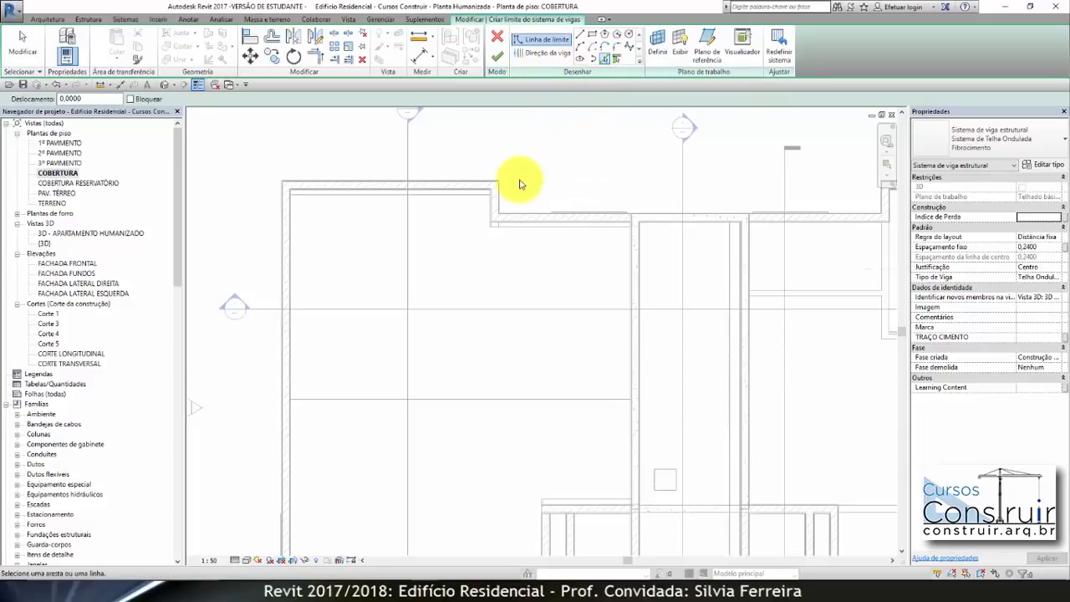
{"action": "scroll", "coordinate": [289, 201], "scroll_direction": "up", "scroll_amount": 6}
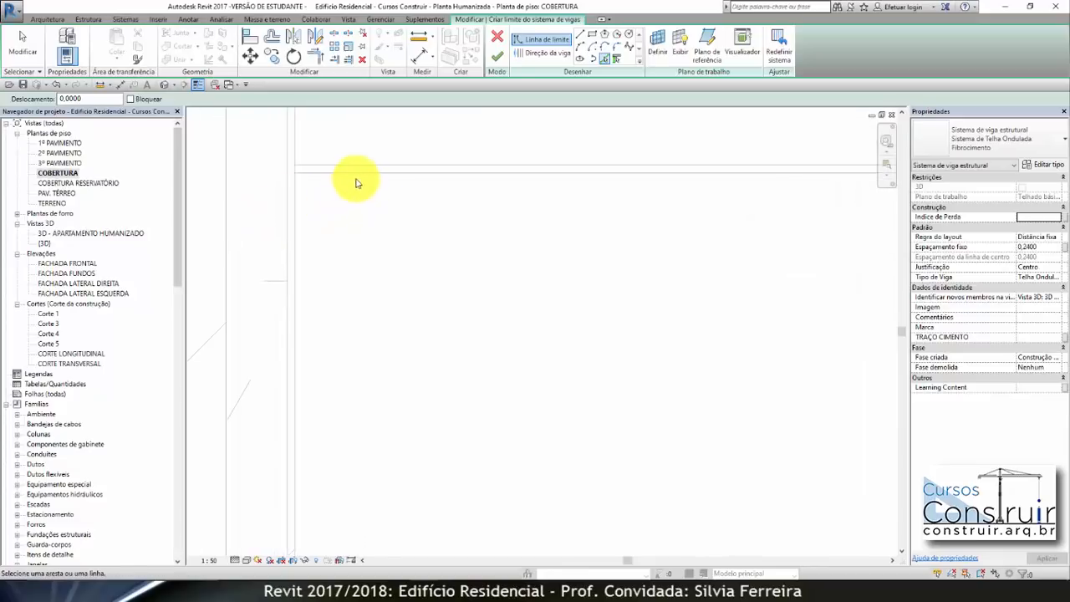
{"action": "left_click", "coordinate": [402, 178]}
{"action": "scroll", "coordinate": [279, 186], "scroll_direction": "down", "scroll_amount": 4}
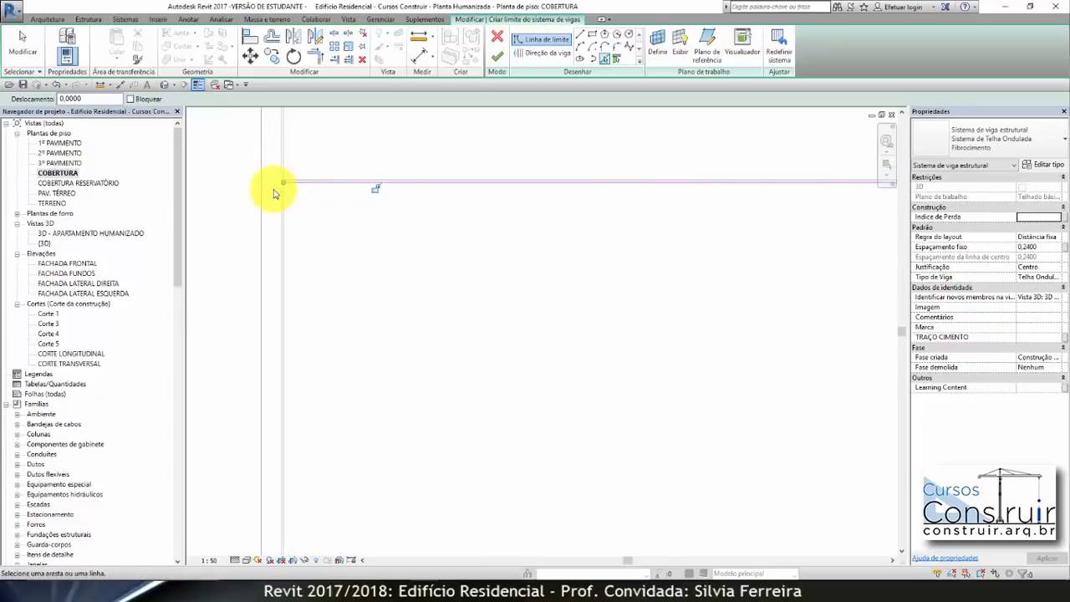
Add a boundary line by picking the inner gutter edge along the short recessed eave
{"action": "scroll", "coordinate": [520, 222], "scroll_direction": "up", "scroll_amount": 6}
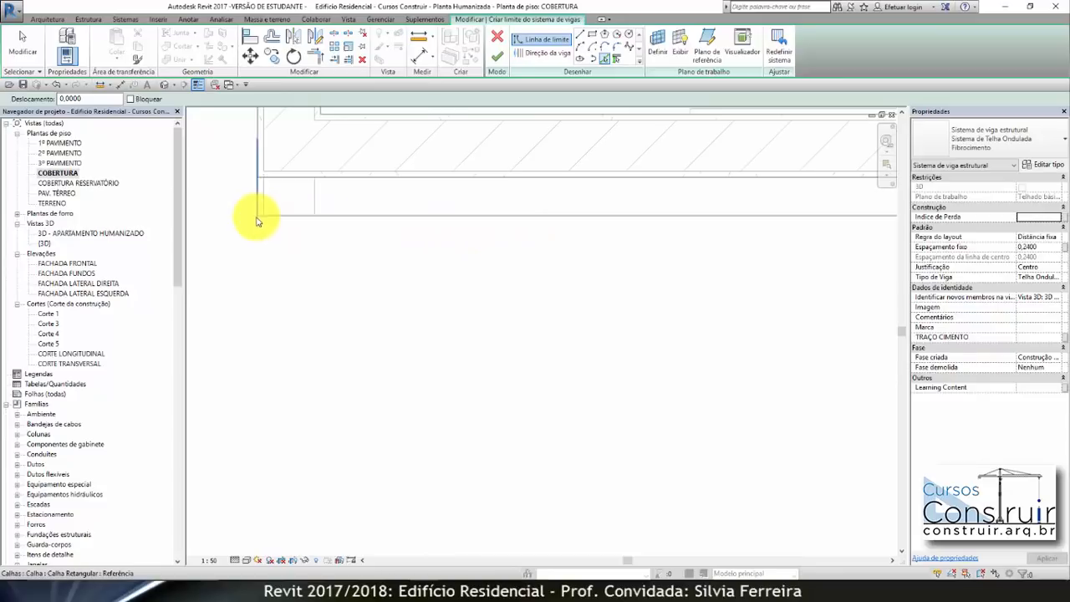
{"action": "scroll", "coordinate": [259, 219], "scroll_direction": "up", "scroll_amount": 3}
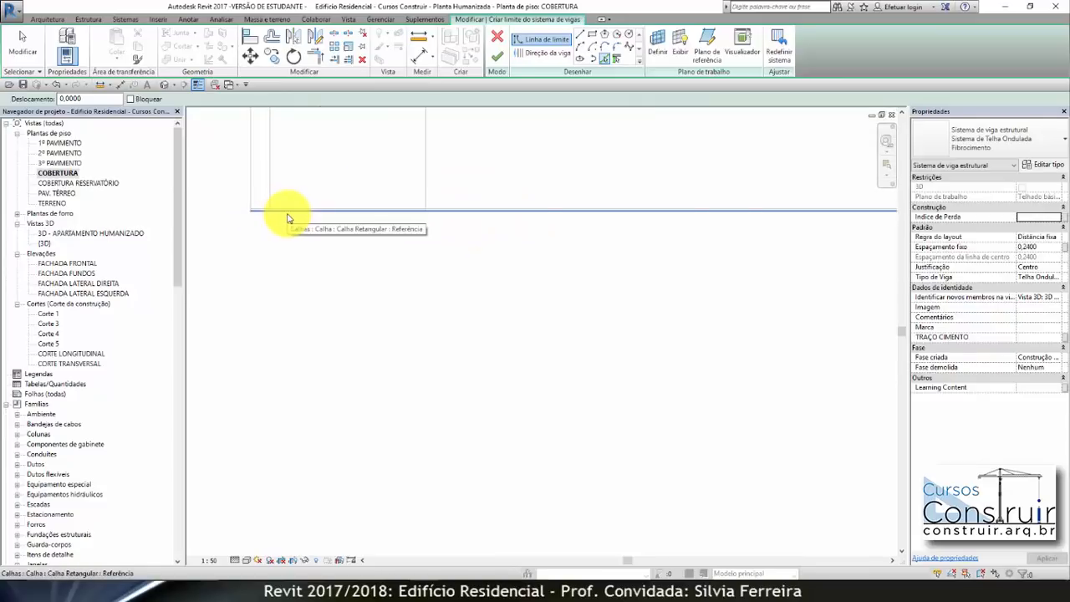
{"action": "left_click", "coordinate": [286, 218]}
{"action": "scroll", "coordinate": [487, 170], "scroll_direction": "down", "scroll_amount": 5}
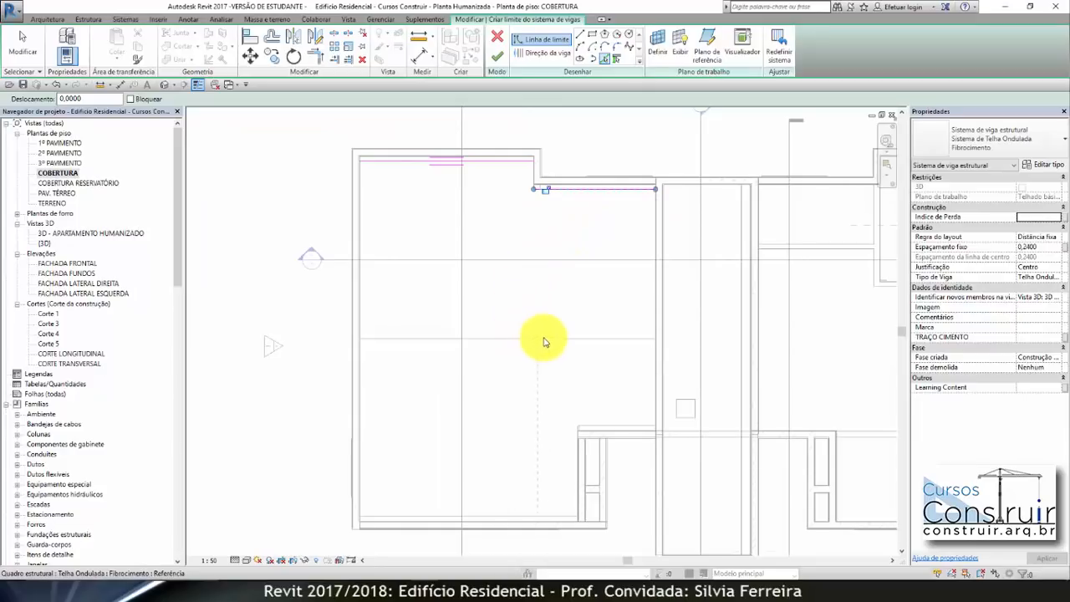
Add a boundary line by picking the basic roof's ridge line between the two slopes
{"action": "scroll", "coordinate": [580, 309], "scroll_direction": "up", "scroll_amount": 5}
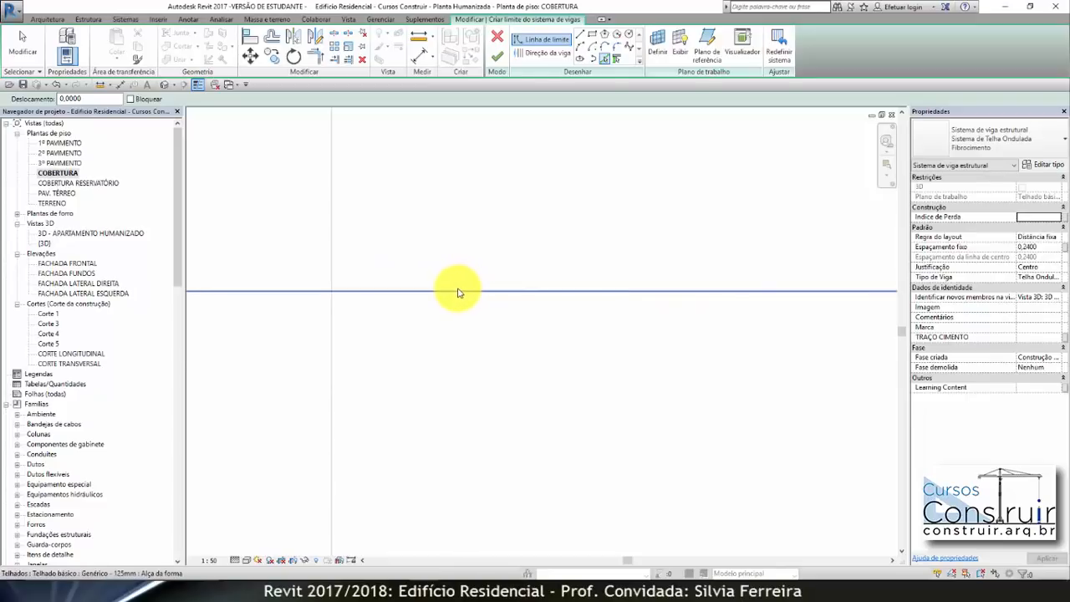
{"action": "key", "text": "Tab"}
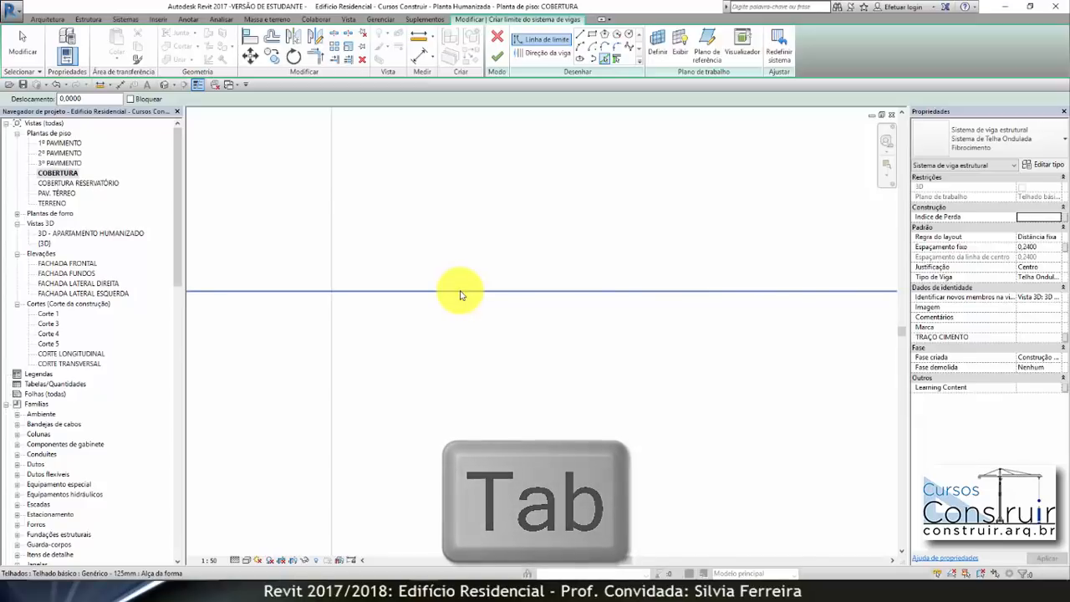
{"action": "left_click", "coordinate": [461, 294]}
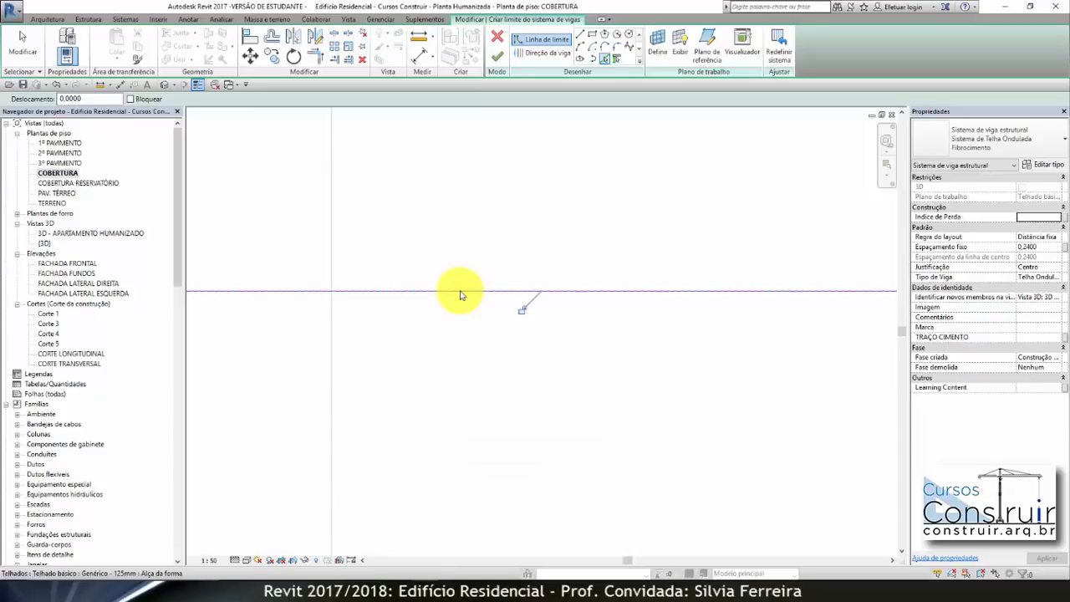
{"action": "scroll", "coordinate": [442, 329], "scroll_direction": "down", "scroll_amount": 3}
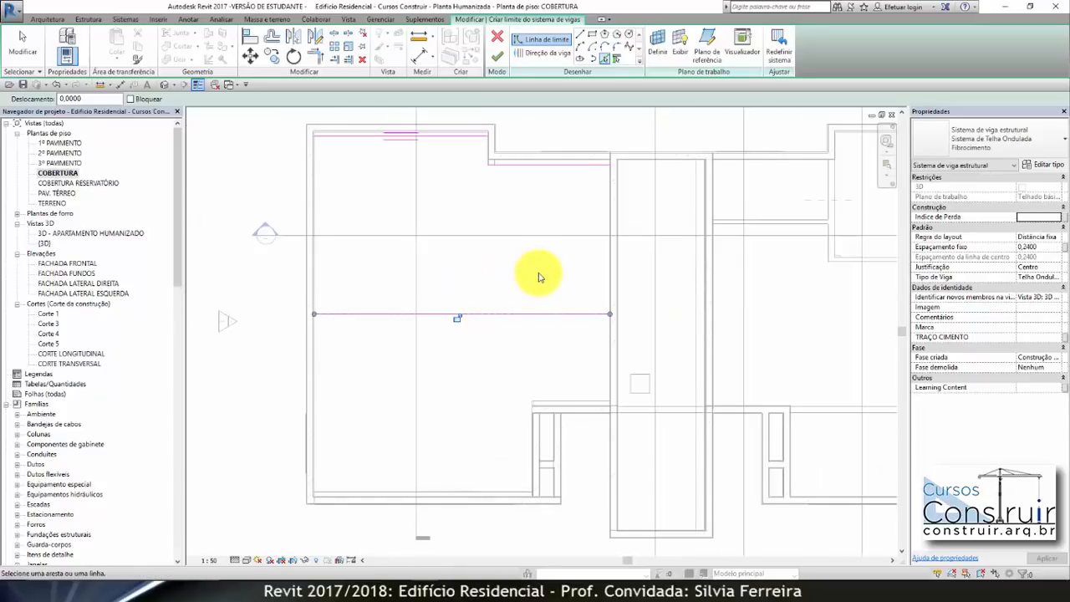
Draw a straight boundary line along the outer side wall from the long eave line to the ridge line
{"action": "left_click", "coordinate": [581, 37]}
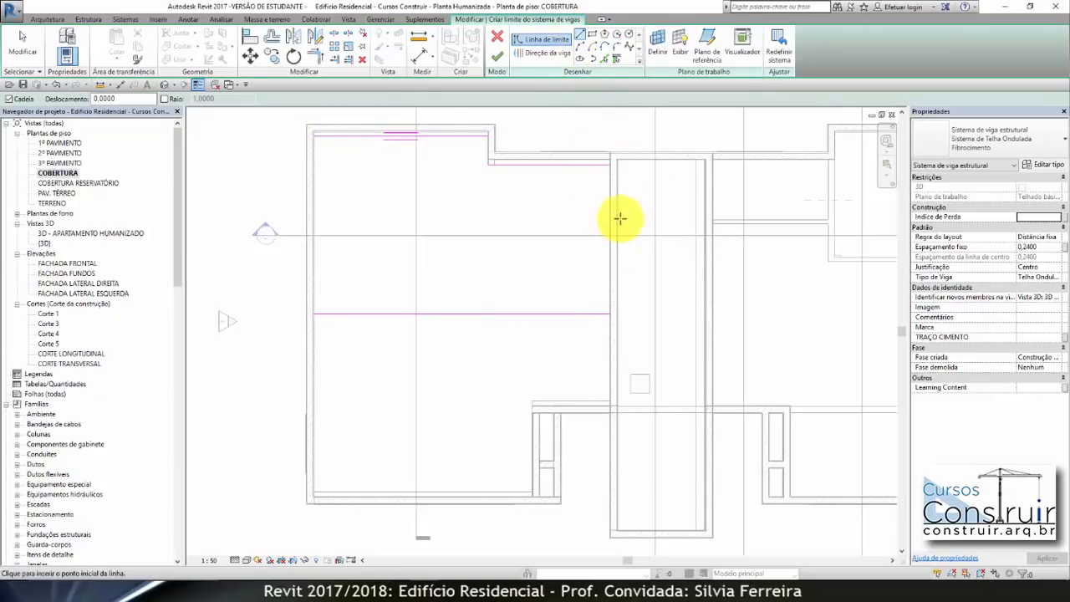
{"action": "scroll", "coordinate": [304, 136], "scroll_direction": "up", "scroll_amount": 2}
{"action": "scroll", "coordinate": [304, 136], "scroll_direction": "up", "scroll_amount": 3}
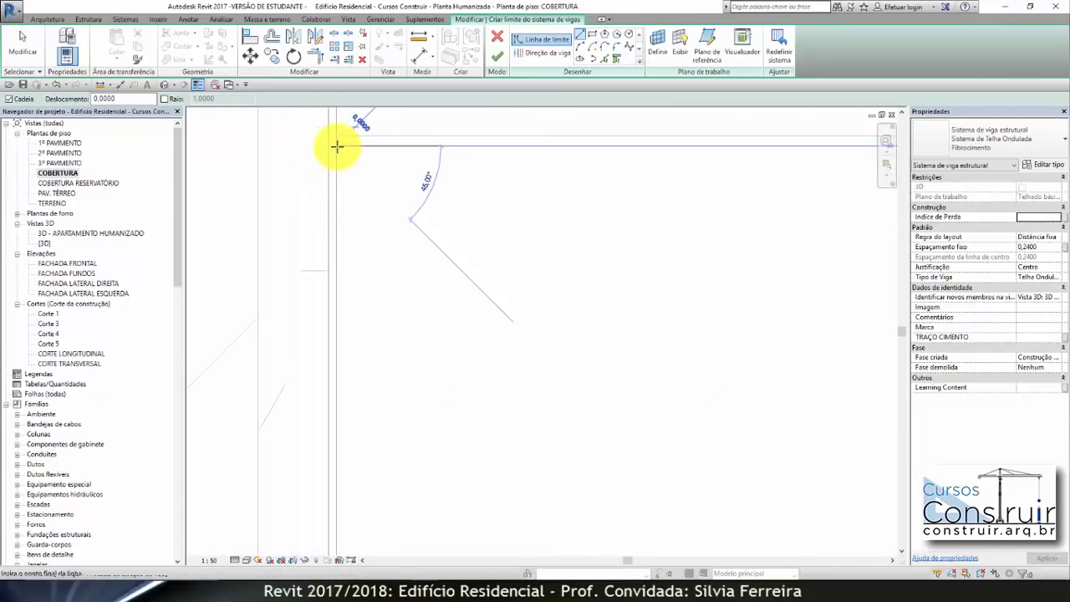
{"action": "left_click", "coordinate": [337, 145]}
{"action": "scroll", "coordinate": [343, 138], "scroll_direction": "down", "scroll_amount": 2}
{"action": "scroll", "coordinate": [343, 139], "scroll_direction": "down", "scroll_amount": 2}
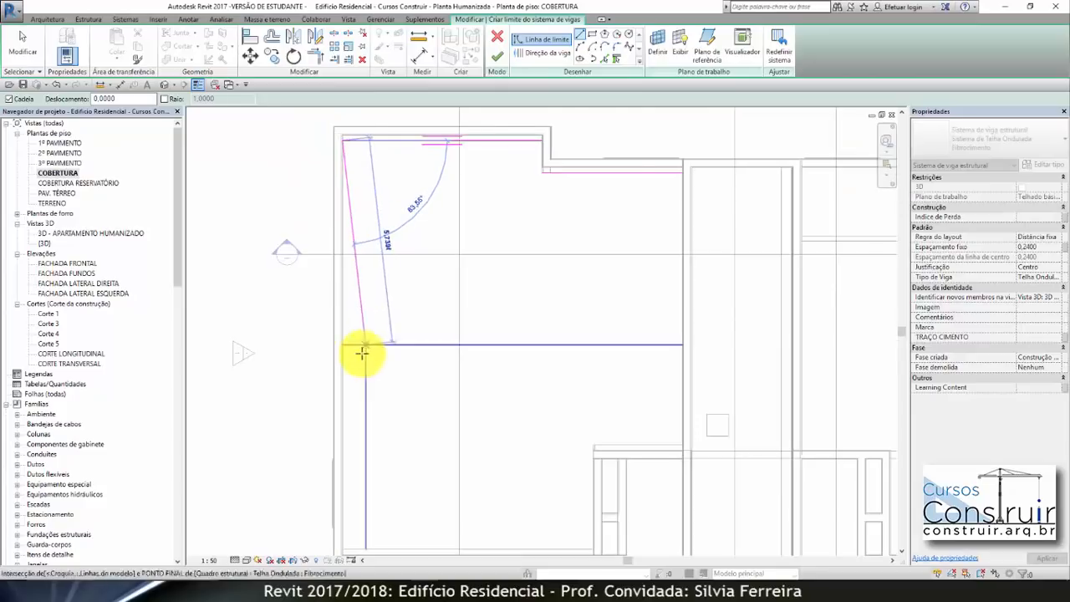
{"action": "scroll", "coordinate": [361, 351], "scroll_direction": "up", "scroll_amount": 4}
{"action": "left_click", "coordinate": [275, 321]}
{"action": "scroll", "coordinate": [275, 320], "scroll_direction": "down", "scroll_amount": 4}
Draw a straight boundary line along the central block's wall from the recessed eave line to the ridge line
{"action": "scroll", "coordinate": [277, 317], "scroll_direction": "down", "scroll_amount": 2}
{"action": "scroll", "coordinate": [585, 159], "scroll_direction": "up", "scroll_amount": 6}
{"action": "left_click", "coordinate": [615, 163]}
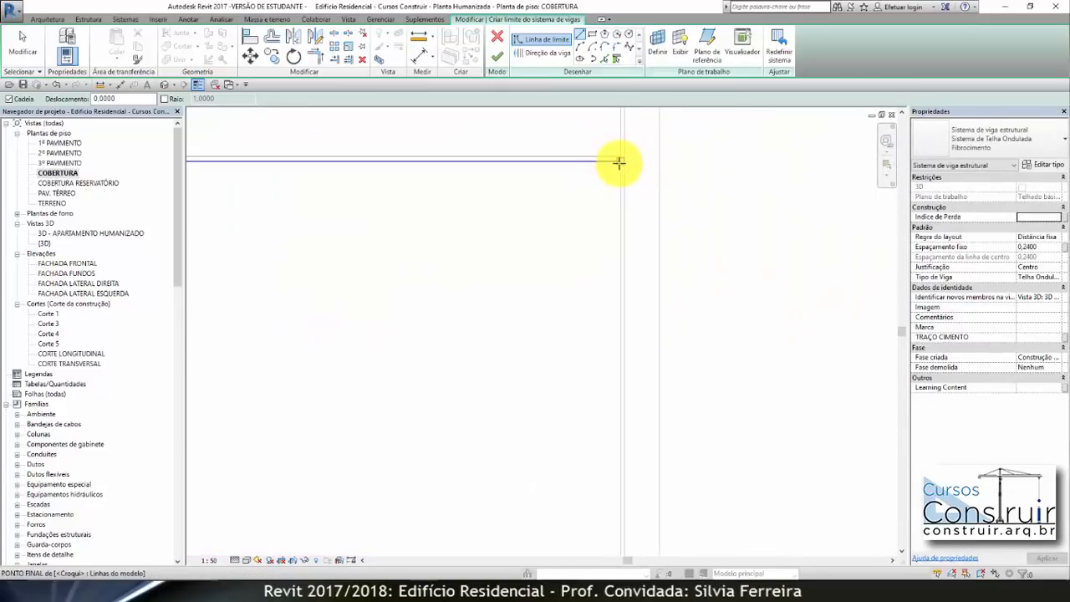
{"action": "scroll", "coordinate": [546, 152], "scroll_direction": "down", "scroll_amount": 3}
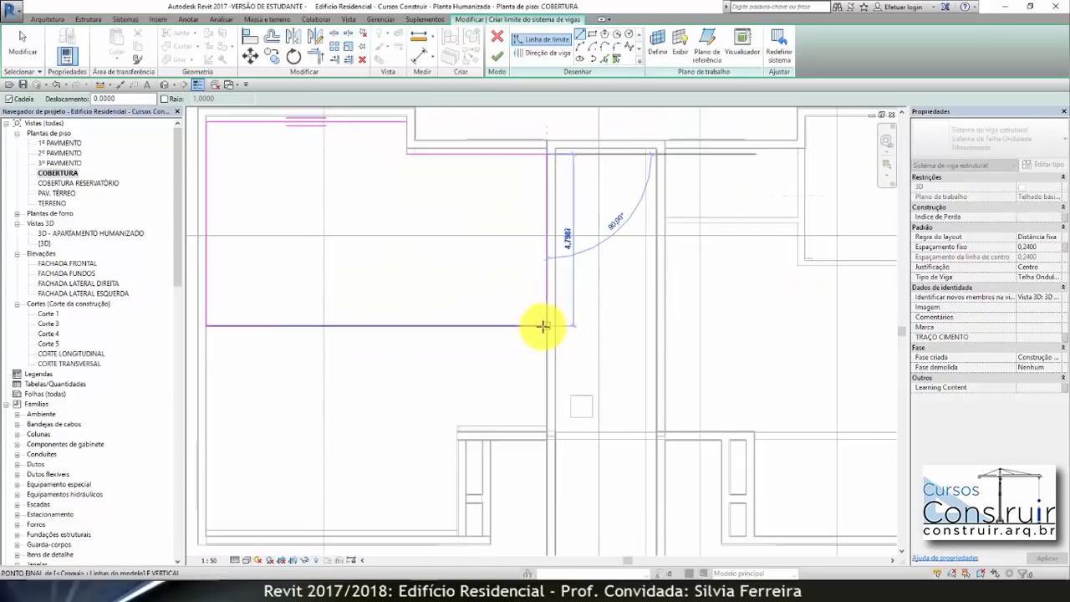
{"action": "scroll", "coordinate": [542, 325], "scroll_direction": "up", "scroll_amount": 2}
{"action": "left_click", "coordinate": [543, 325]}
{"action": "scroll", "coordinate": [768, 278], "scroll_direction": "down", "scroll_amount": 1}
{"action": "scroll", "coordinate": [622, 292], "scroll_direction": "down", "scroll_amount": 2}
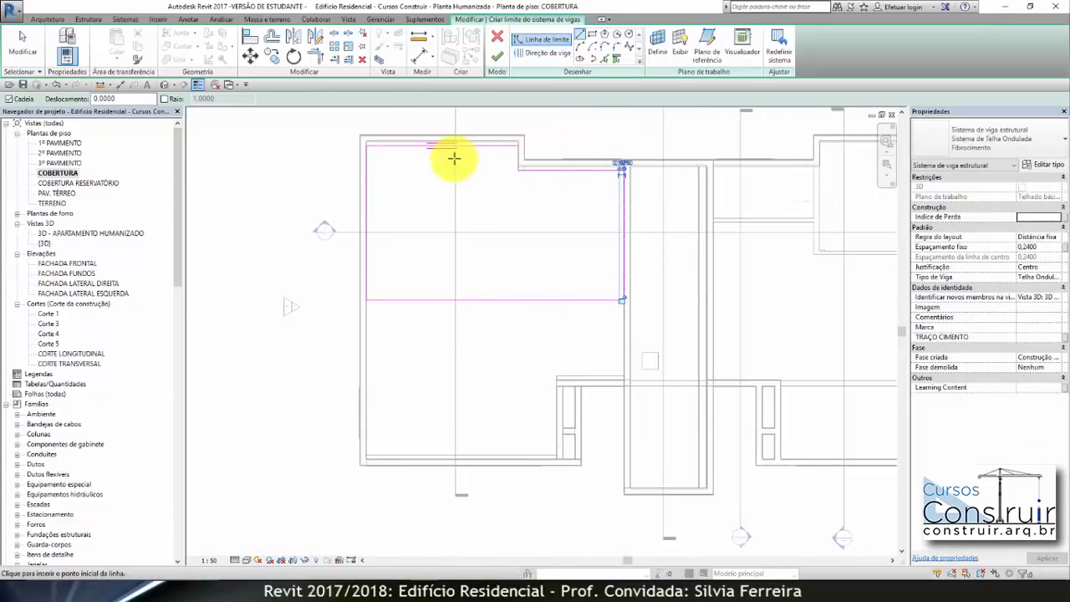
Set the beam direction parallel to the outer side wall boundary line and try to finish the beam system sketch
{"action": "scroll", "coordinate": [461, 152], "scroll_direction": "up", "scroll_amount": 2}
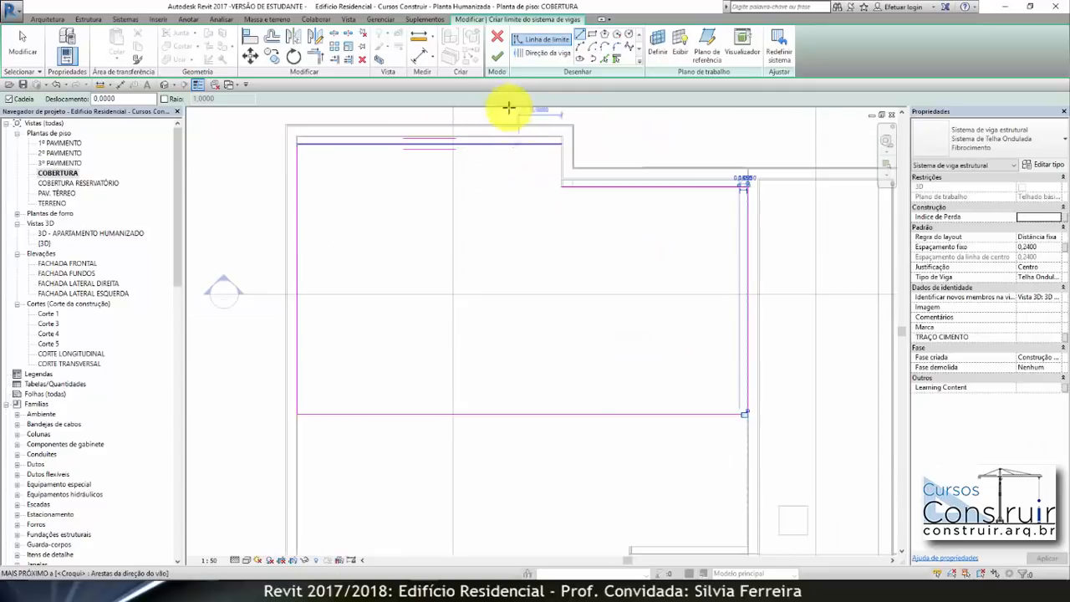
{"action": "left_click", "coordinate": [552, 54]}
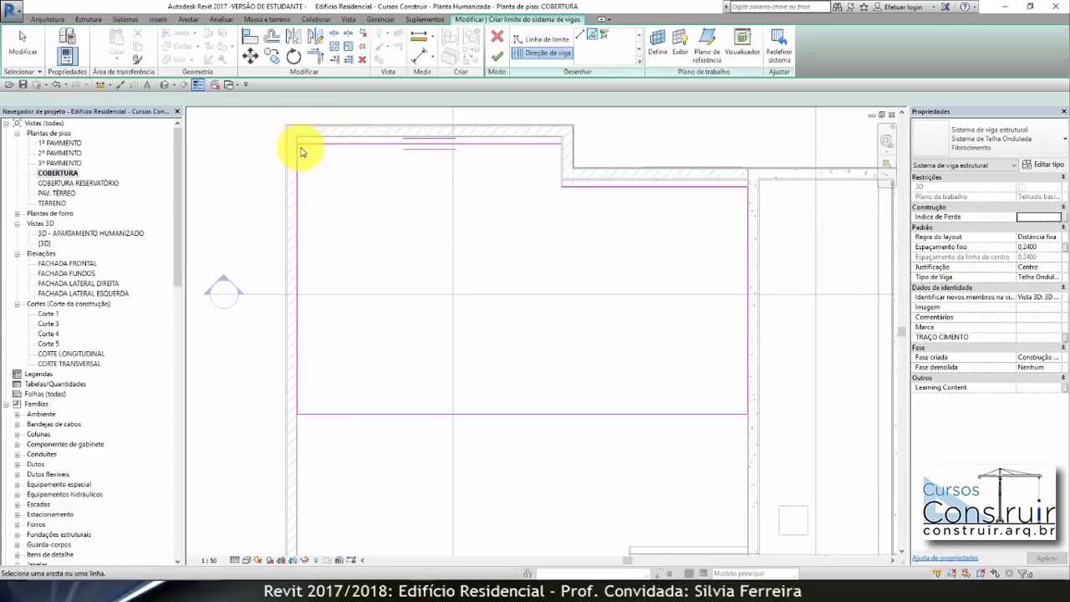
{"action": "left_click", "coordinate": [496, 56]}
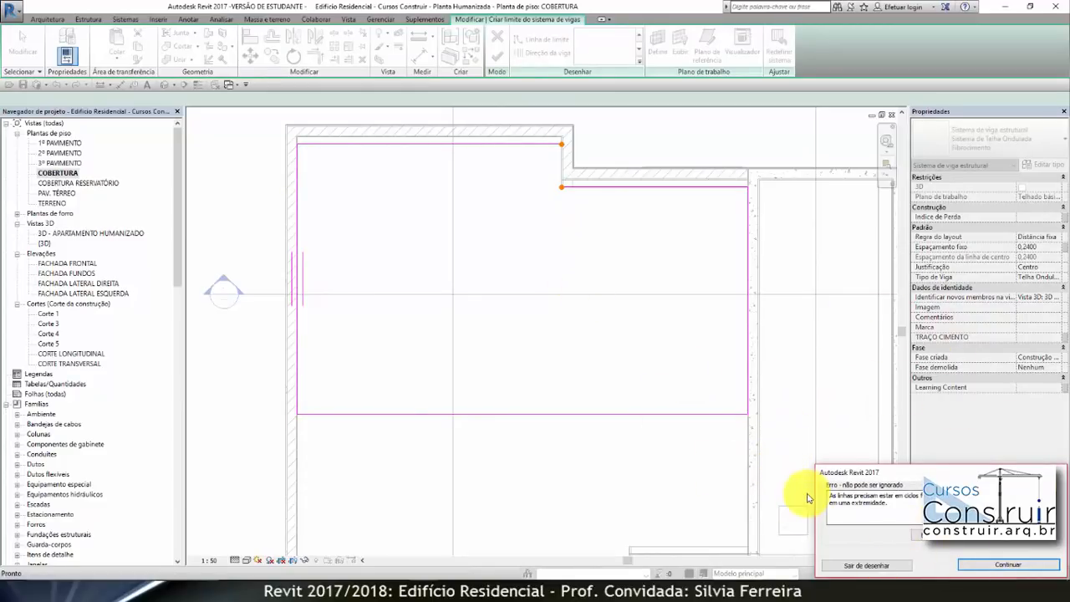
{"action": "left_click", "coordinate": [561, 144]}
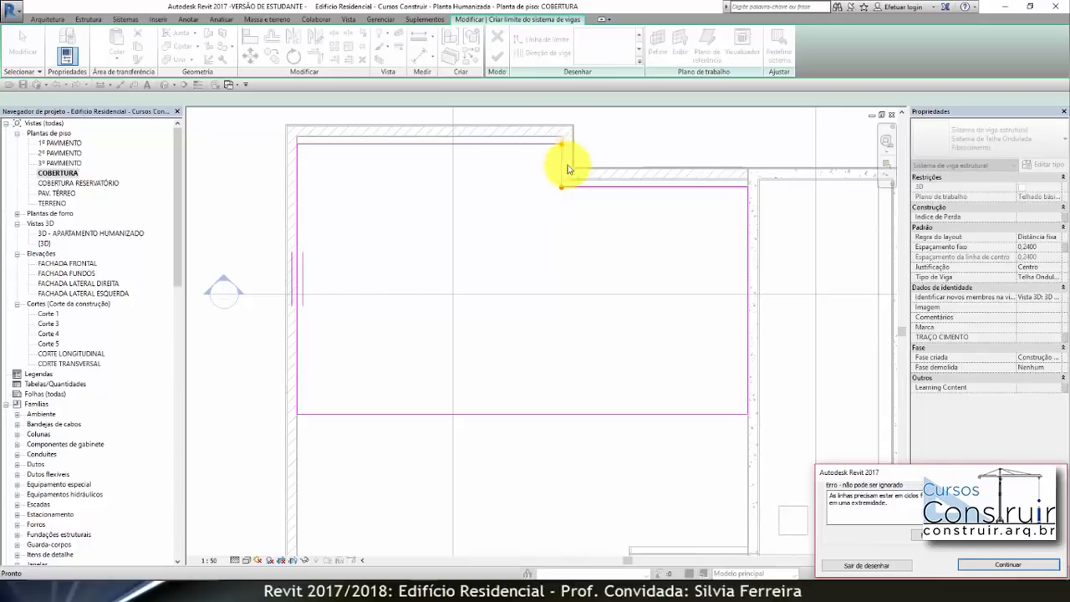
{"action": "left_click", "coordinate": [1008, 565]}
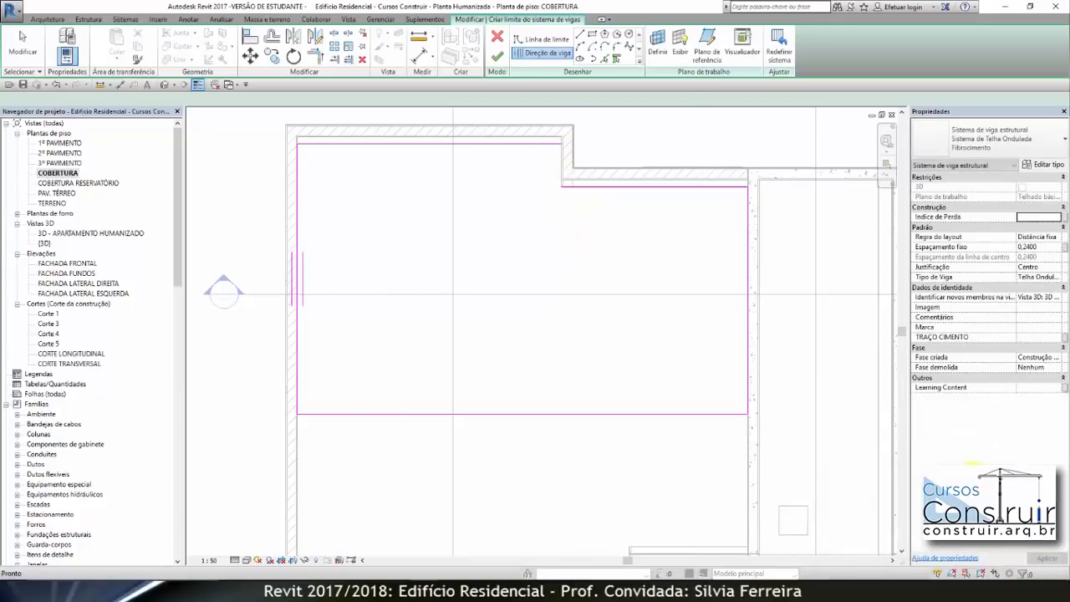
Close the boundary with a short straight line joining the long and recessed eave lines at the step, and finish the beam system sketch
{"action": "left_click", "coordinate": [581, 37]}
{"action": "scroll", "coordinate": [559, 143], "scroll_direction": "up", "scroll_amount": 5}
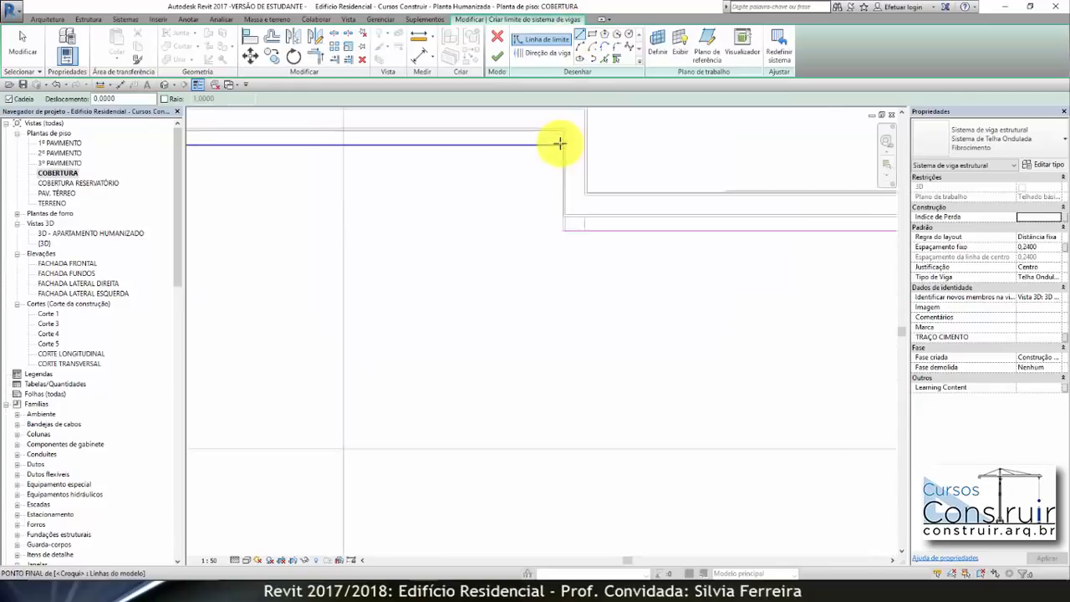
{"action": "scroll", "coordinate": [560, 144], "scroll_direction": "up", "scroll_amount": 4}
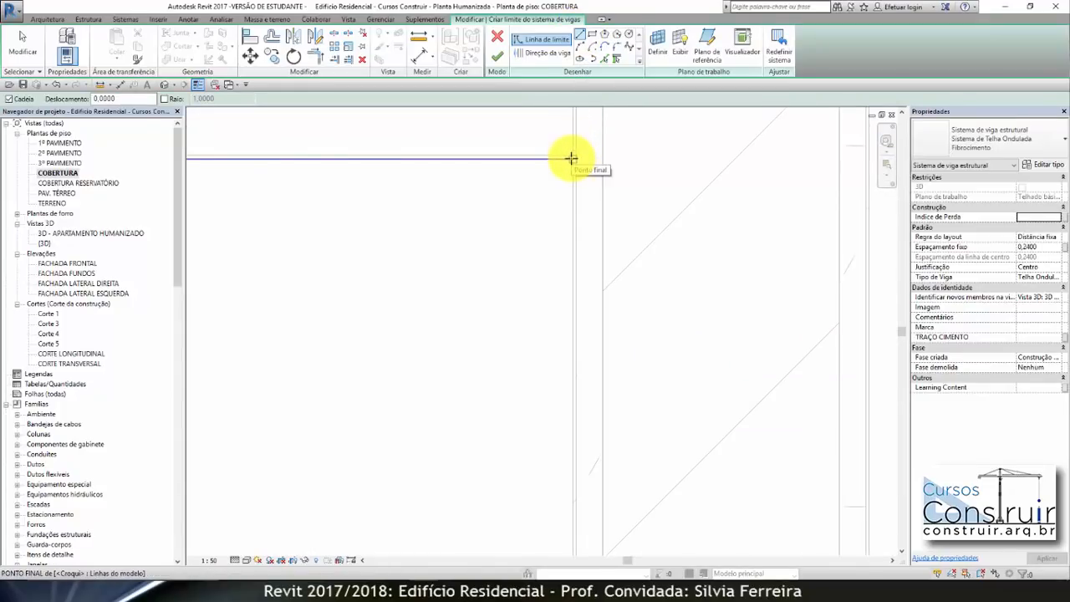
{"action": "left_click", "coordinate": [571, 158]}
{"action": "scroll", "coordinate": [542, 130], "scroll_direction": "down", "scroll_amount": 6}
{"action": "scroll", "coordinate": [551, 300], "scroll_direction": "up", "scroll_amount": 2}
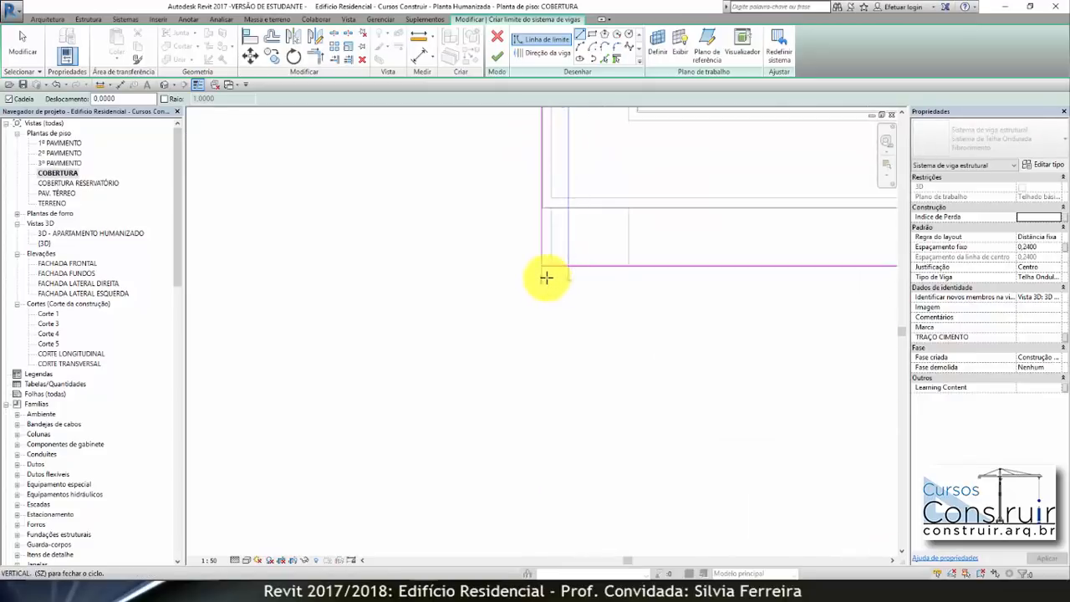
{"action": "scroll", "coordinate": [547, 277], "scroll_direction": "up", "scroll_amount": 3}
{"action": "left_click", "coordinate": [532, 247]}
{"action": "scroll", "coordinate": [531, 249], "scroll_direction": "down", "scroll_amount": 3}
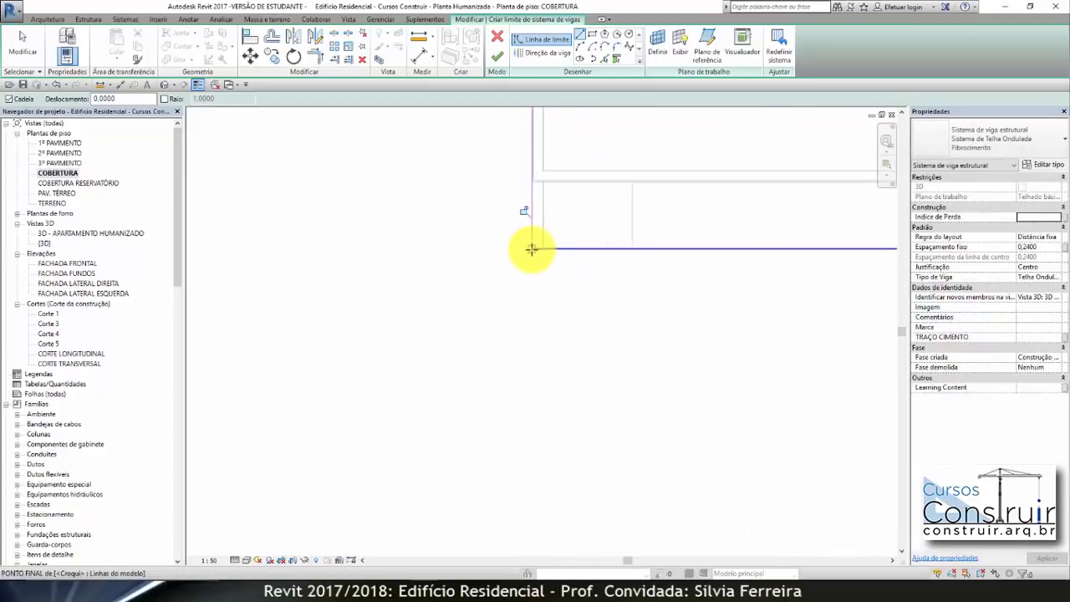
{"action": "scroll", "coordinate": [527, 238], "scroll_direction": "down", "scroll_amount": 5}
{"action": "key", "text": "Escape"}
{"action": "key", "text": "Escape"}
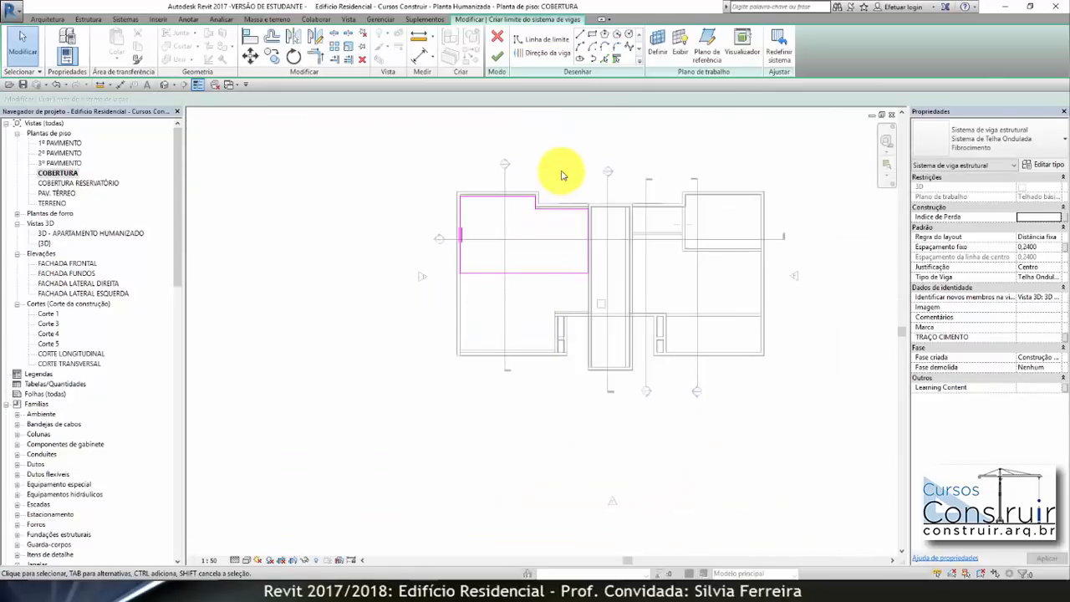
{"action": "left_click", "coordinate": [496, 58]}
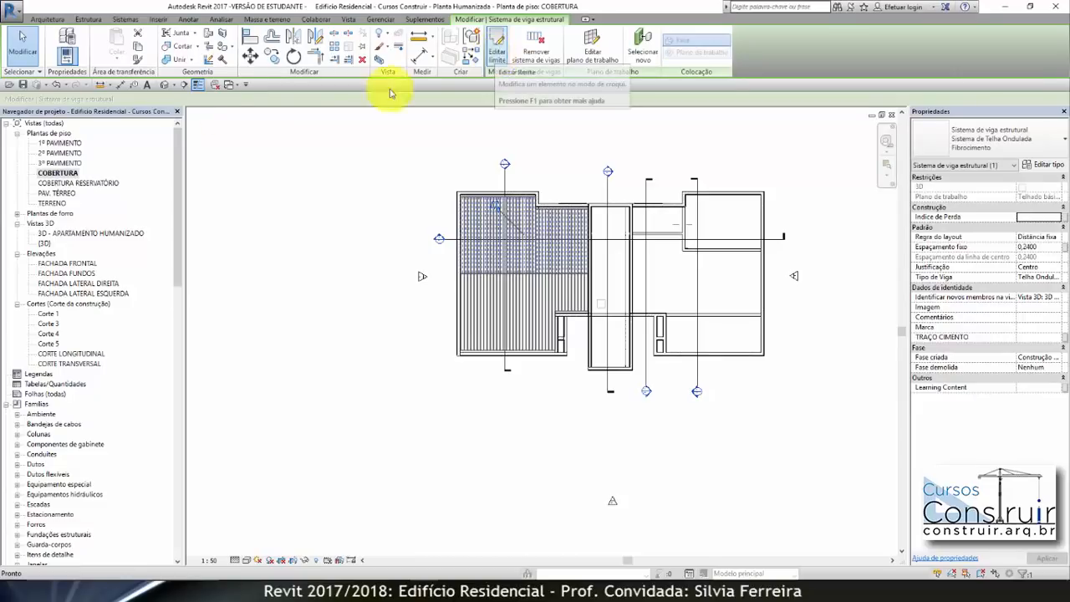
Examine the tiled slopes in the 3D - APARTAMENTO HUMANIZADO view and the tile profile near the central block in CORTE LONGITUDINAL
{"action": "double_click", "coordinate": [67, 233]}
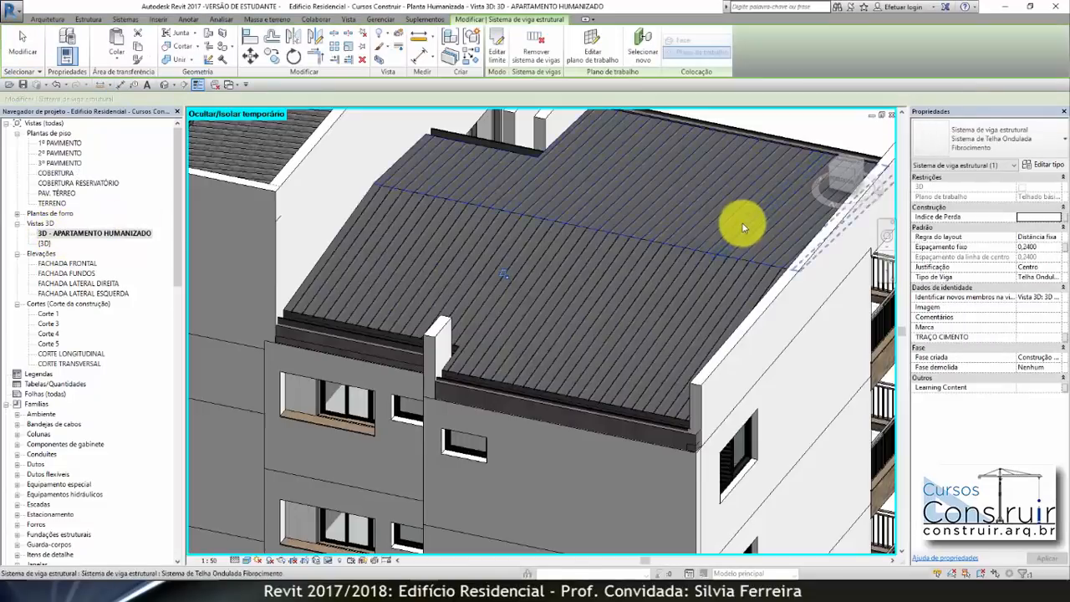
{"action": "scroll", "coordinate": [356, 258], "scroll_direction": "down", "scroll_amount": 3}
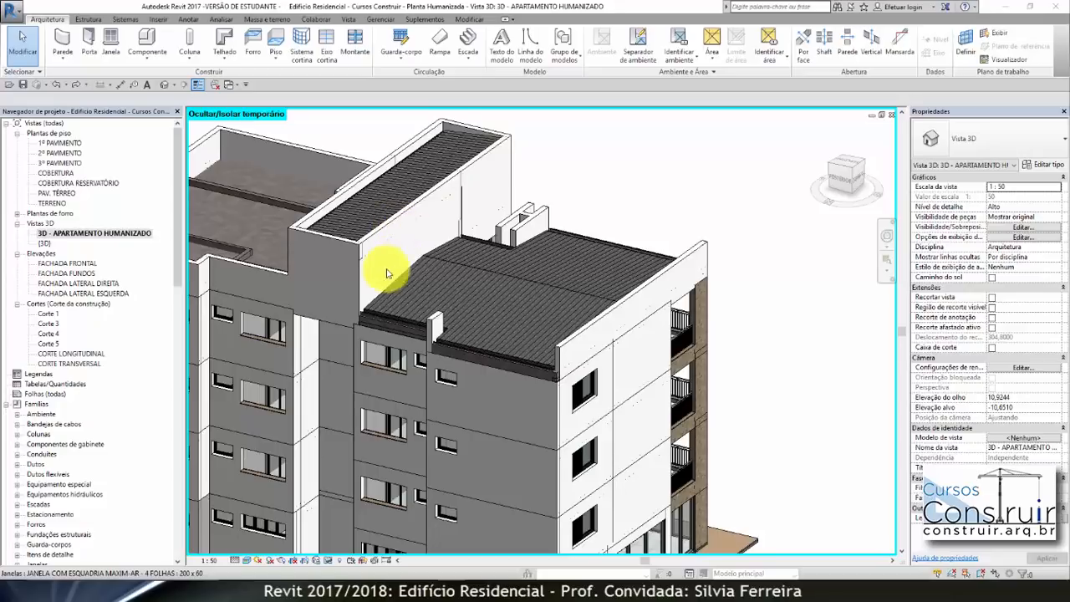
{"action": "scroll", "coordinate": [535, 209], "scroll_direction": "up", "scroll_amount": 2}
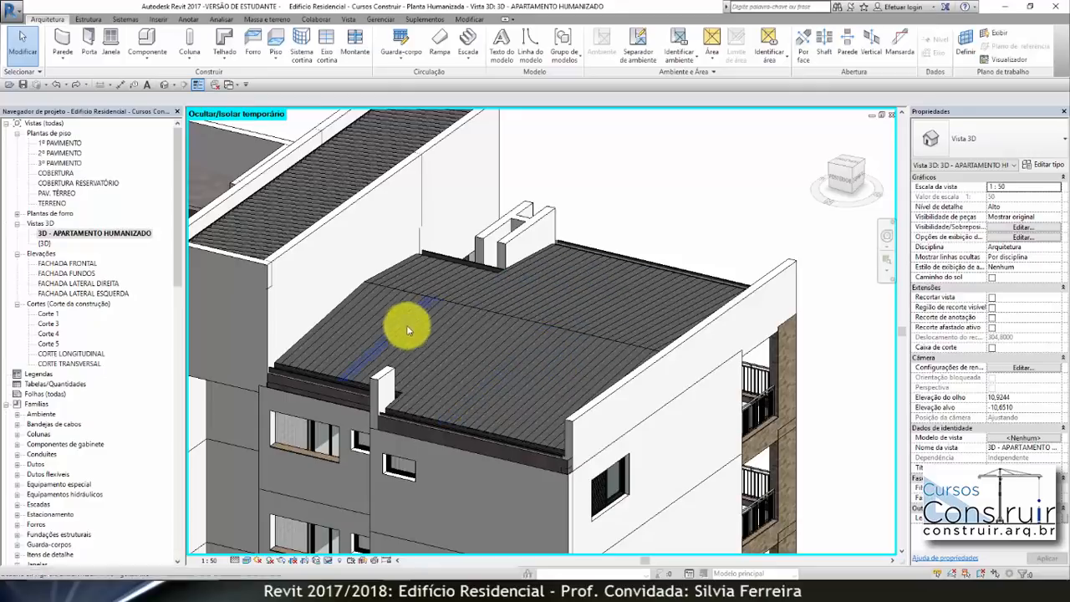
{"action": "double_click", "coordinate": [60, 355]}
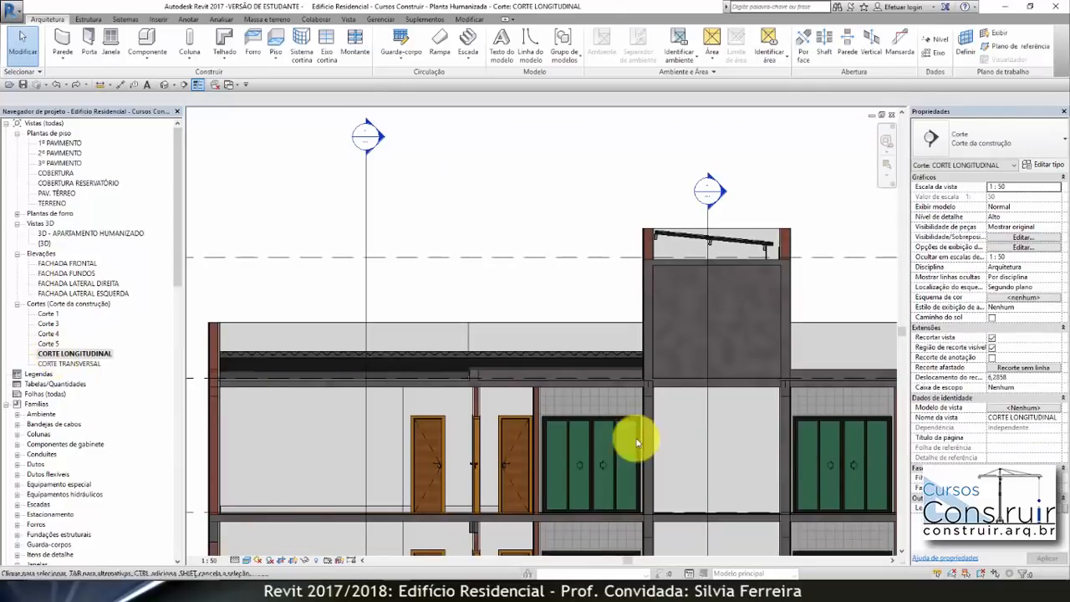
{"action": "scroll", "coordinate": [644, 377], "scroll_direction": "up", "scroll_amount": 6}
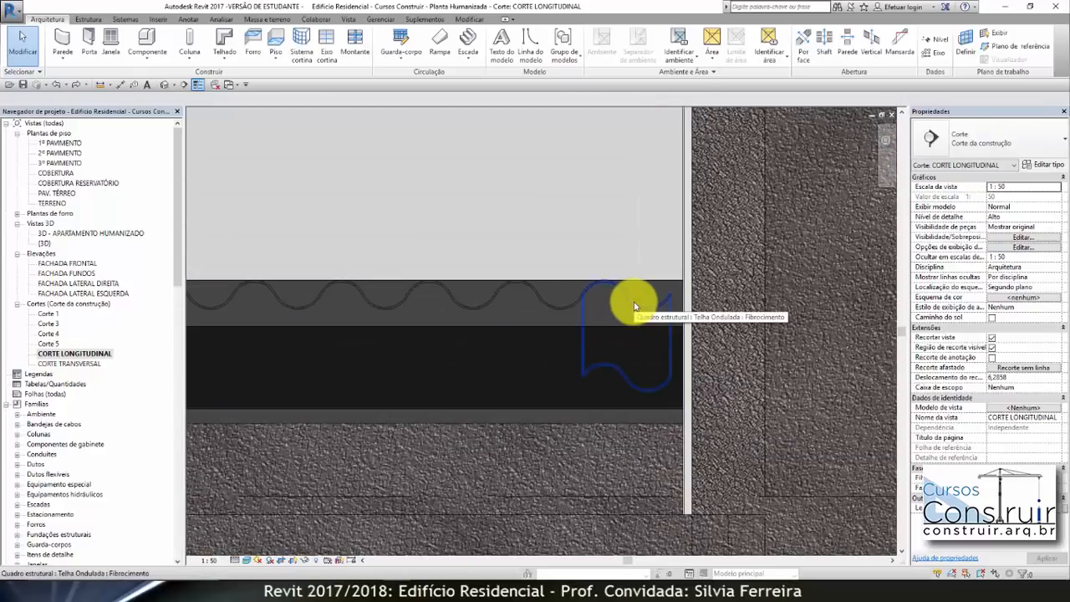
Select all Telha Ondulada Fibrocimento instances visible in the 3D - APARTAMENTO HUMANIZADO view and set their z justification to Inferior
{"action": "double_click", "coordinate": [134, 233]}
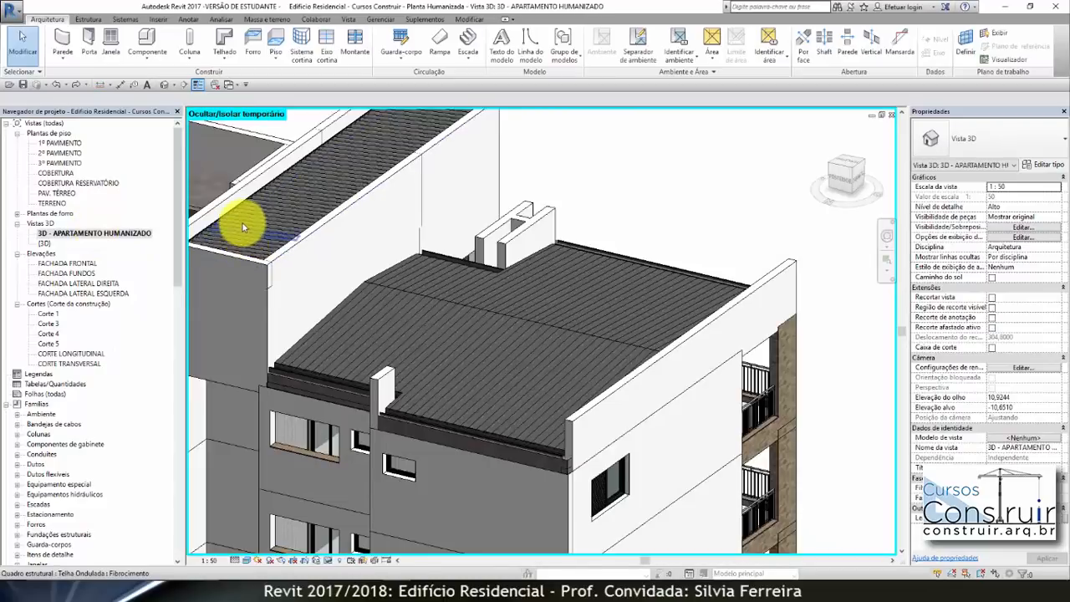
{"action": "left_click", "coordinate": [514, 302]}
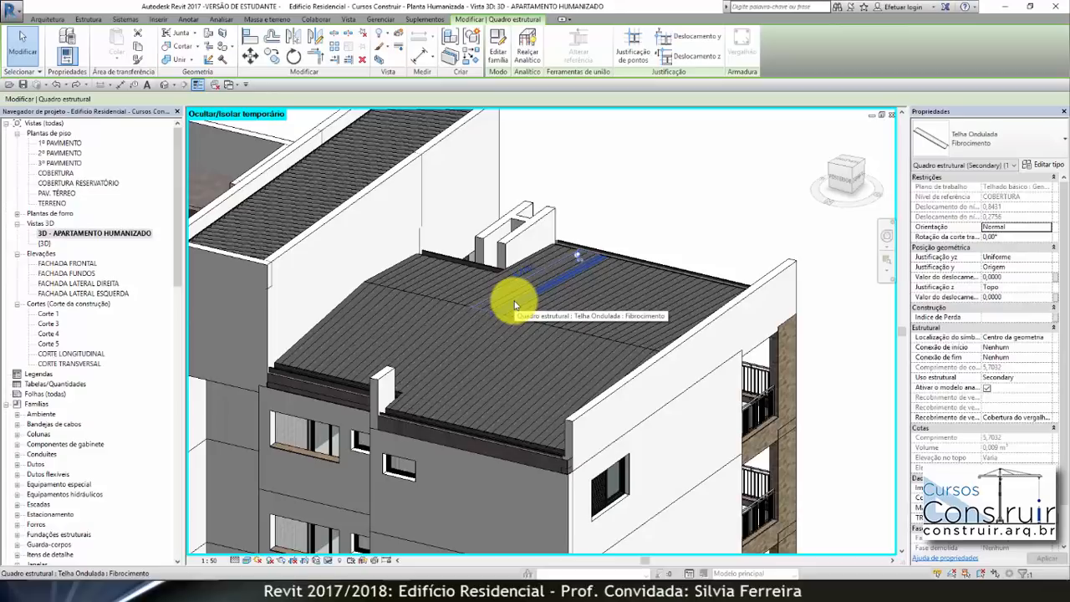
{"action": "right_click", "coordinate": [513, 305]}
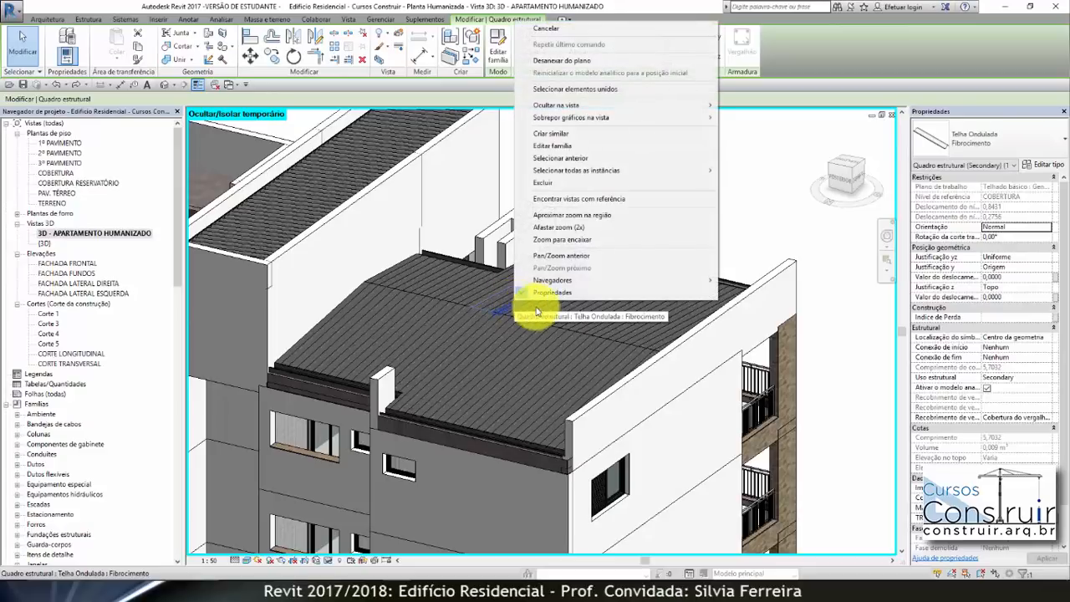
{"action": "mouse_move", "coordinate": [566, 171]}
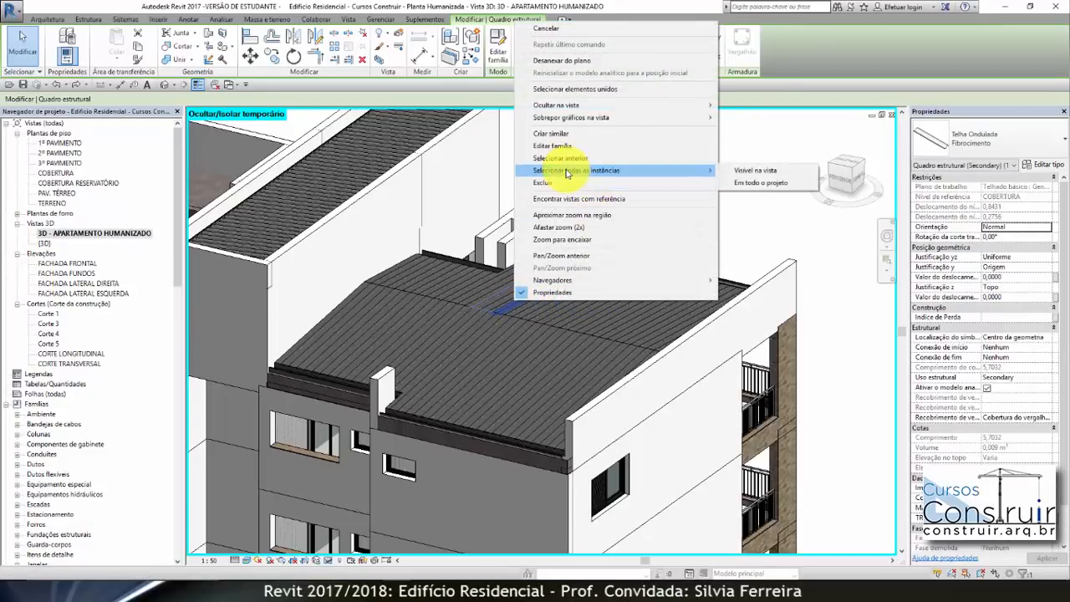
{"action": "left_click", "coordinate": [756, 172]}
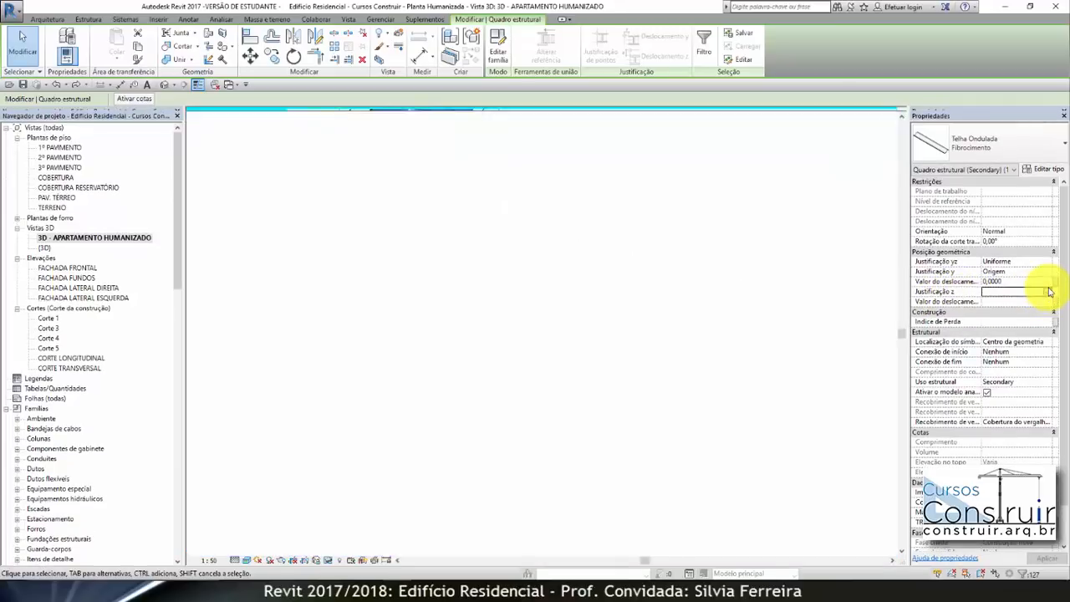
{"action": "left_click", "coordinate": [1044, 289]}
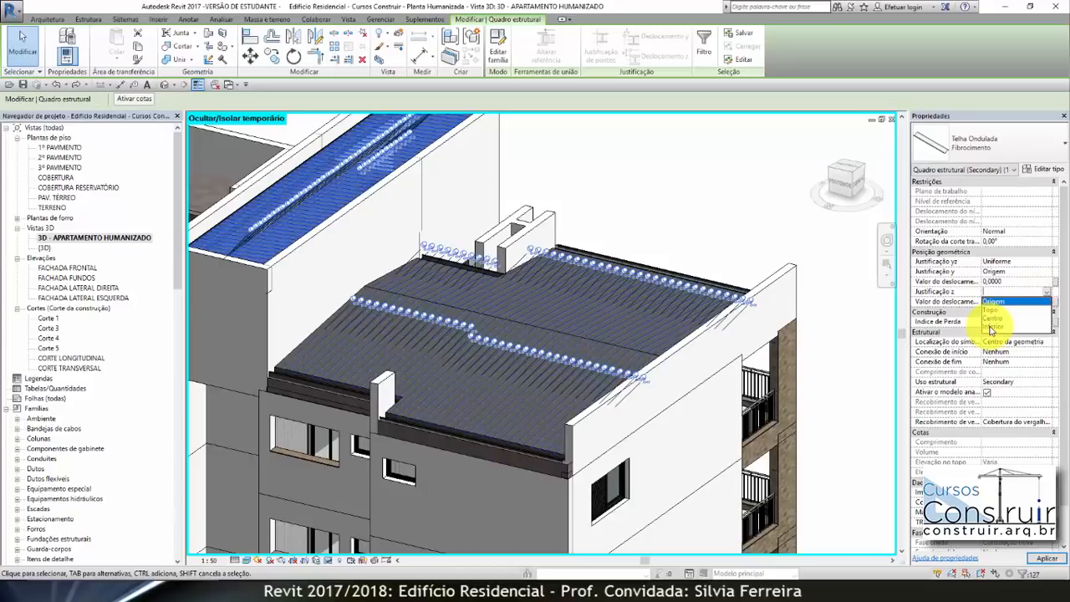
{"action": "left_click", "coordinate": [990, 327]}
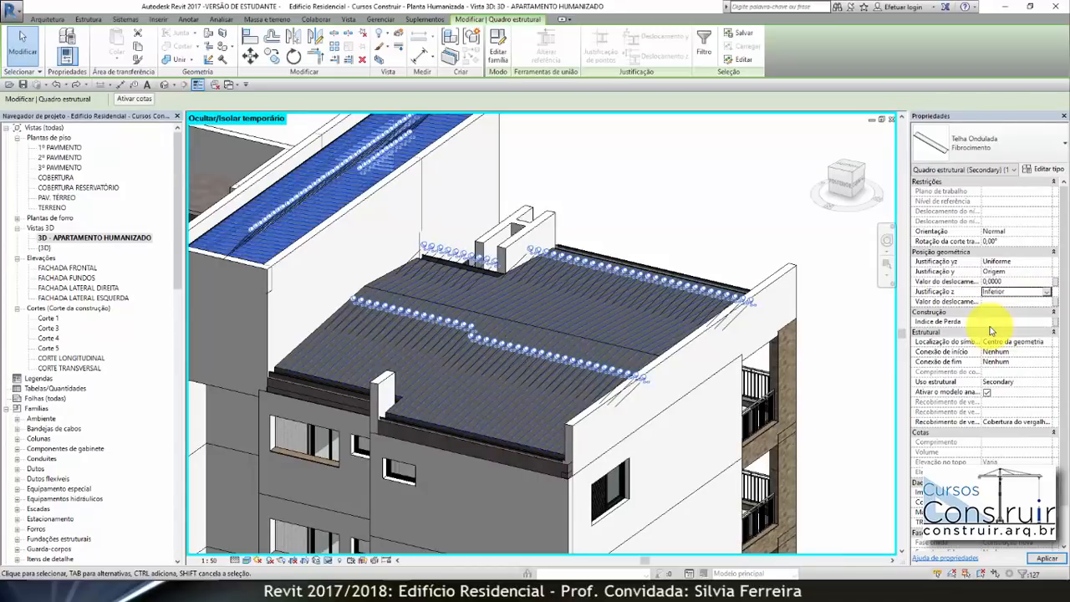
{"action": "left_click", "coordinate": [1049, 559]}
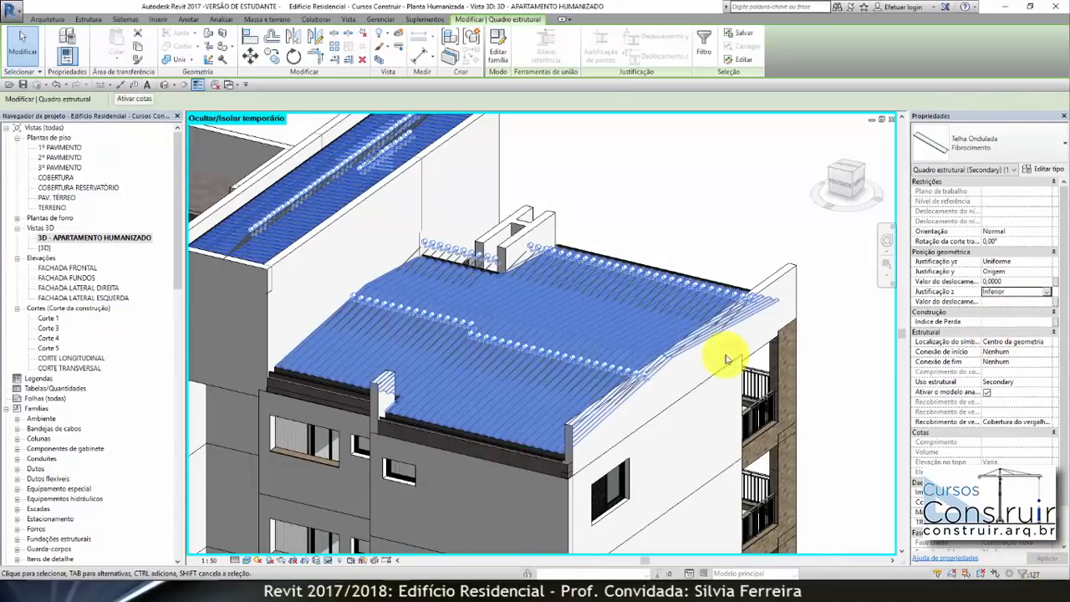
{"action": "left_click", "coordinate": [658, 227]}
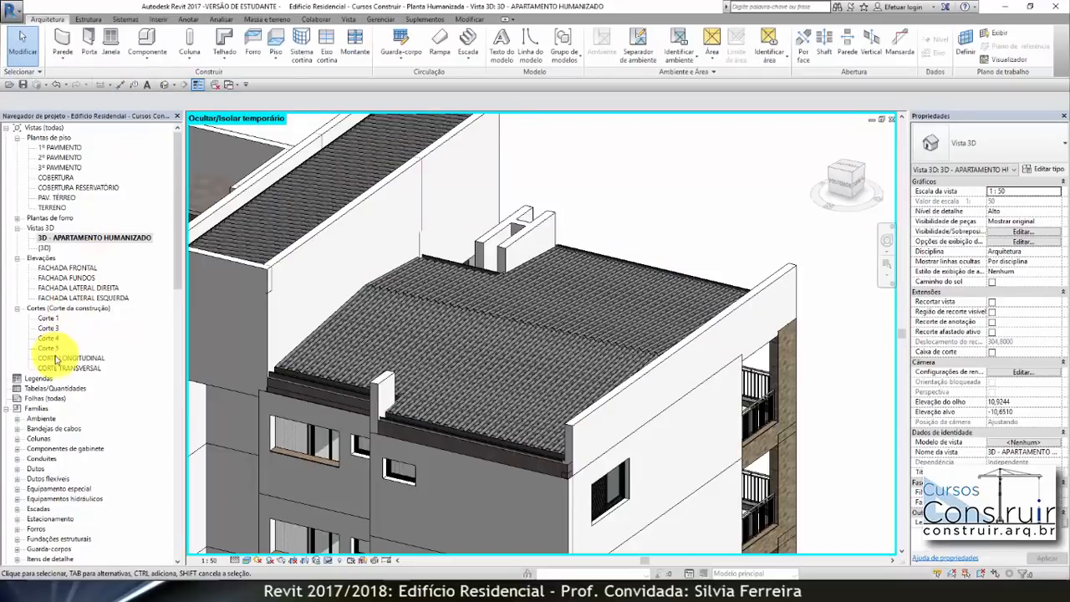
Check the tiles' height over the roof and the central block's roof in the CORTE LONGITUDINAL section
{"action": "double_click", "coordinate": [70, 354]}
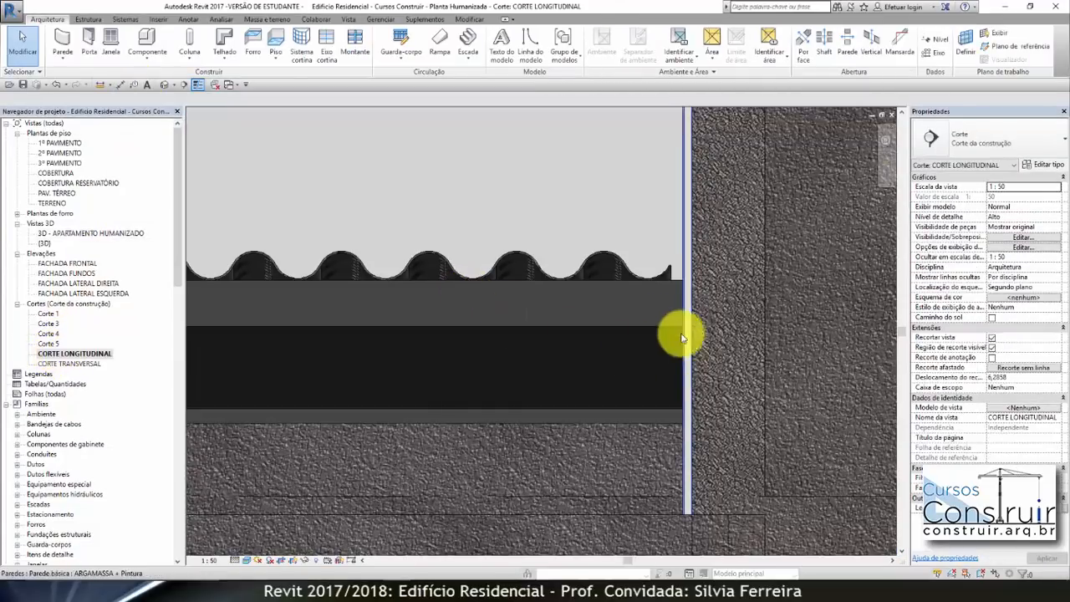
{"action": "scroll", "coordinate": [654, 350], "scroll_direction": "down", "scroll_amount": 4}
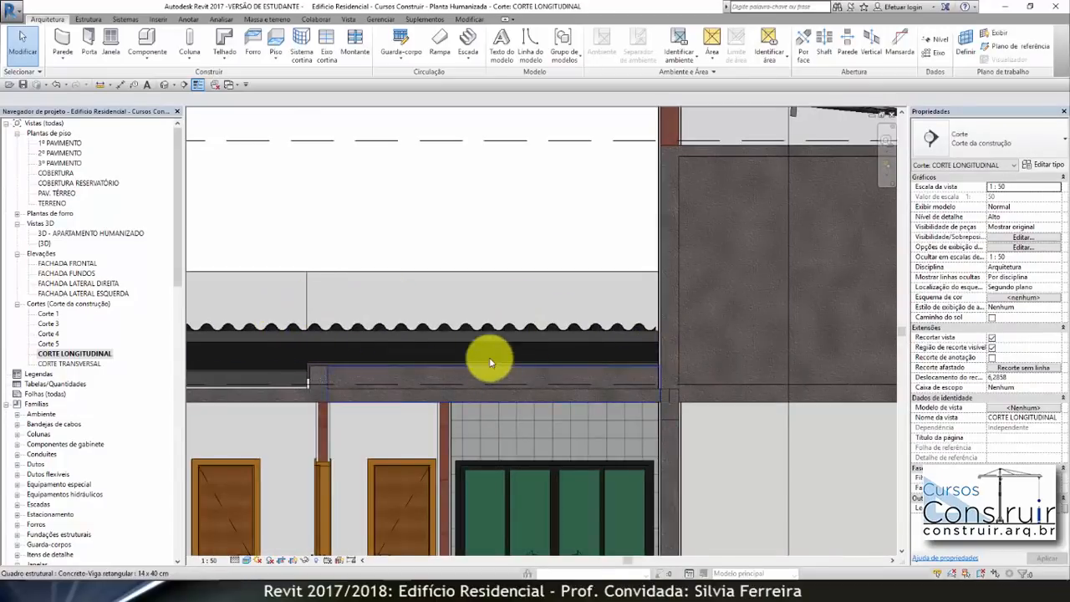
{"action": "scroll", "coordinate": [489, 359], "scroll_direction": "down", "scroll_amount": 3}
{"action": "scroll", "coordinate": [618, 258], "scroll_direction": "up", "scroll_amount": 5}
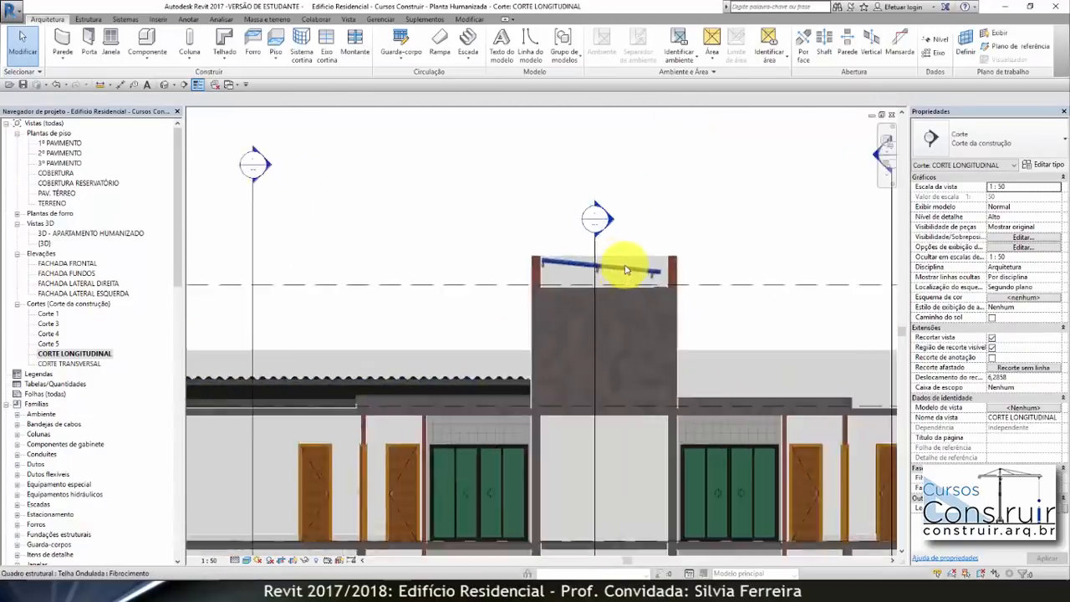
{"action": "scroll", "coordinate": [653, 247], "scroll_direction": "down", "scroll_amount": 4}
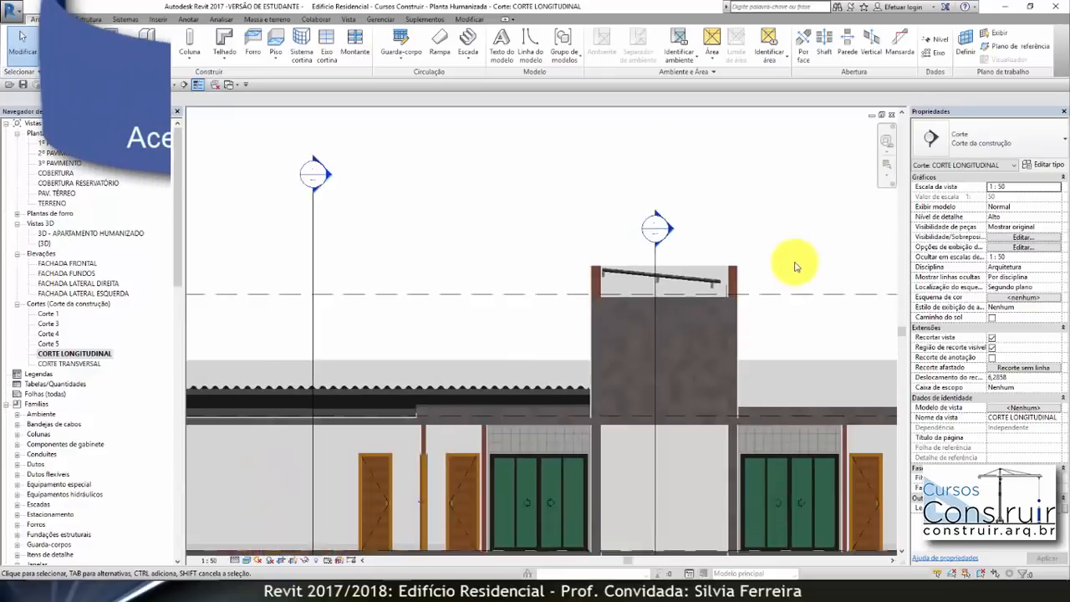
Change the Genérico - 125mm basic roof shown in section Corte 5 to the sloped glazing type Madeiramento Terças
{"action": "double_click", "coordinate": [50, 344]}
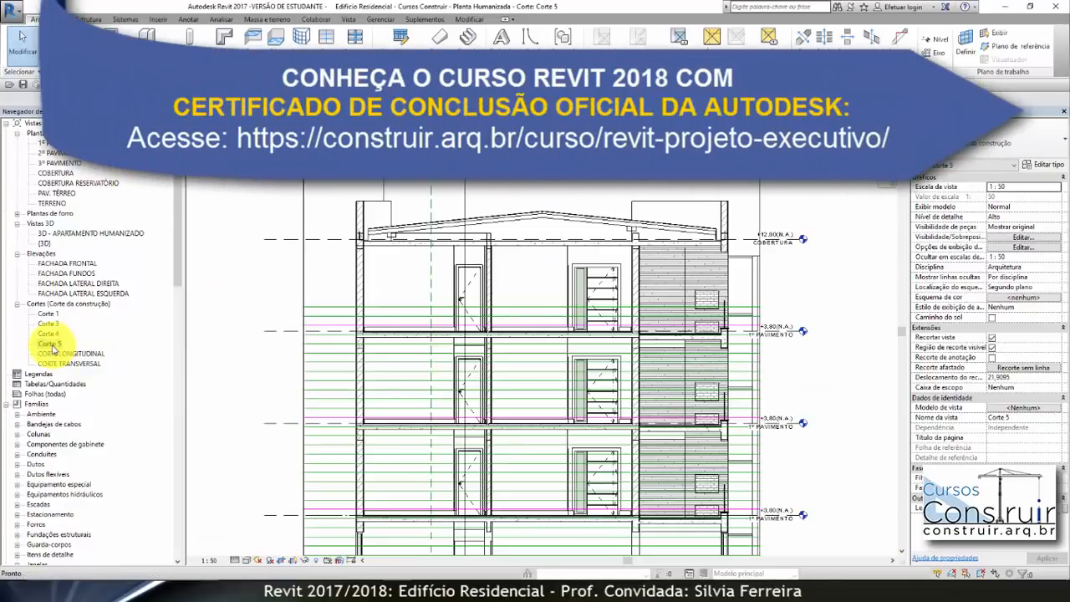
{"action": "scroll", "coordinate": [573, 215], "scroll_direction": "up", "scroll_amount": 5}
{"action": "scroll", "coordinate": [528, 194], "scroll_direction": "up", "scroll_amount": 1}
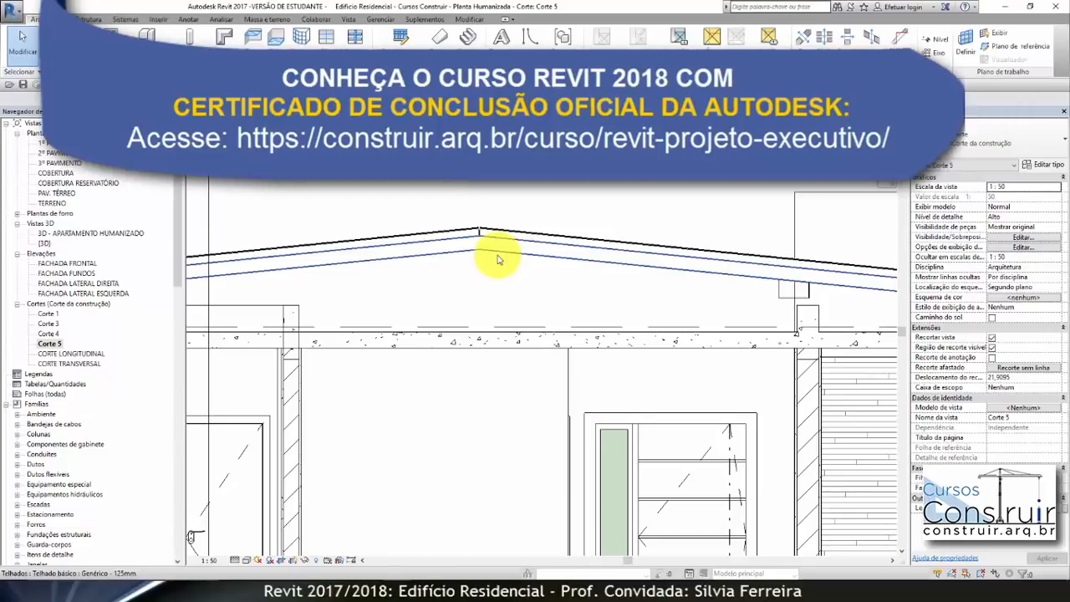
{"action": "left_click", "coordinate": [496, 256]}
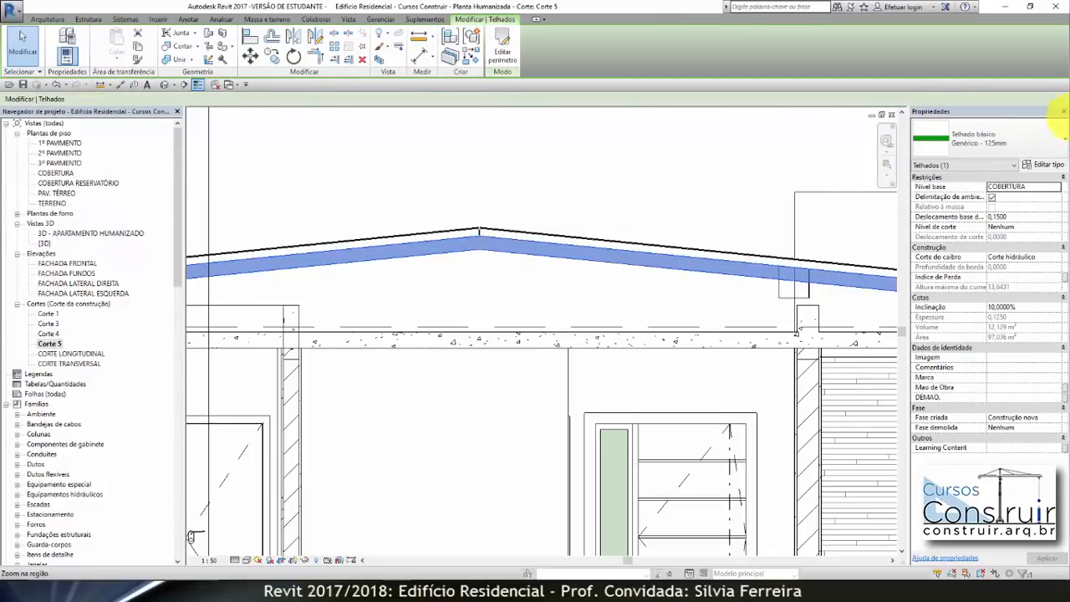
{"action": "left_click", "coordinate": [1065, 140]}
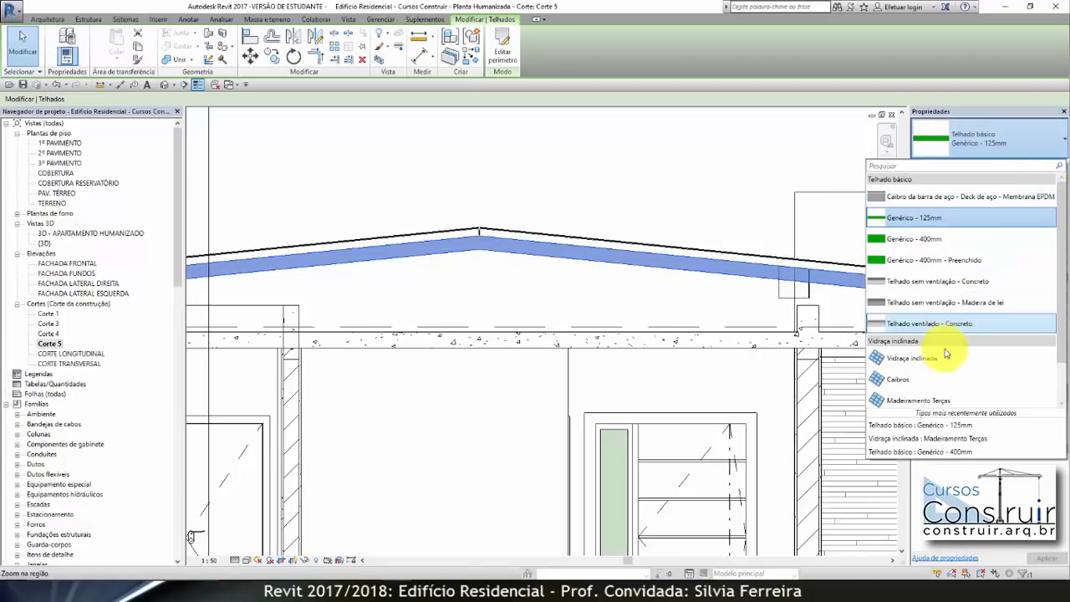
{"action": "left_click", "coordinate": [910, 405]}
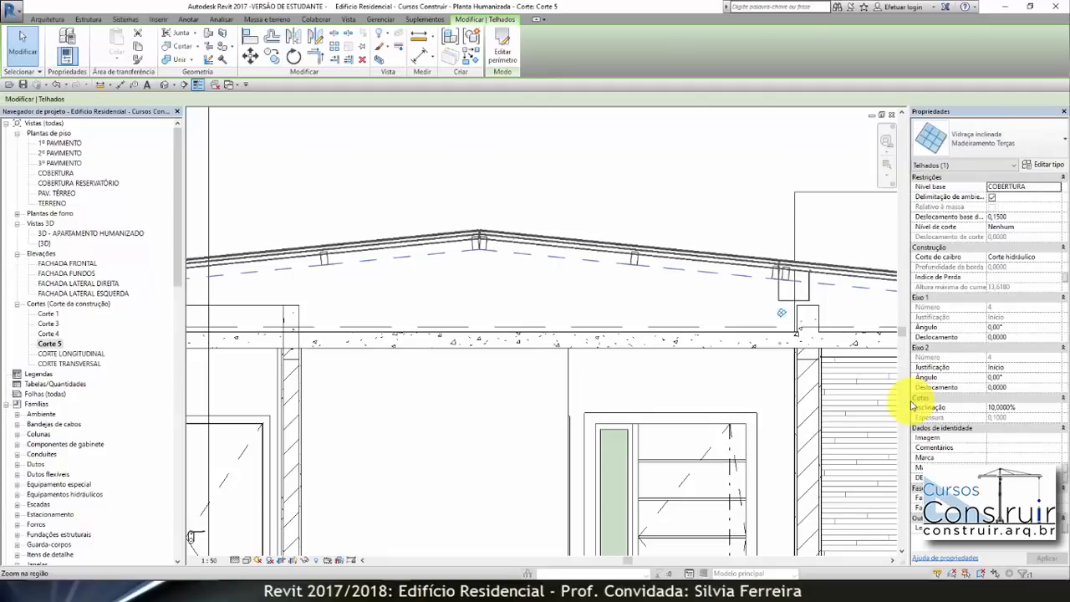
{"action": "left_click", "coordinate": [524, 201]}
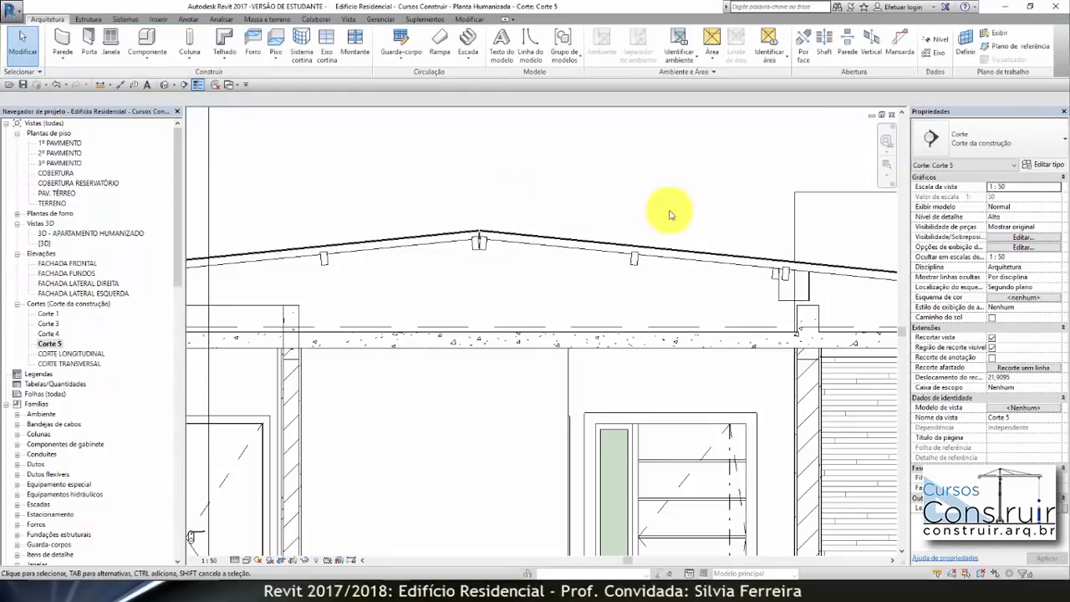
In the COBERTURA plan, edit the Madeiramento Terças roof footprint and offset its two back eave edges 0.16 inward without copying
{"action": "scroll", "coordinate": [552, 160], "scroll_direction": "down", "scroll_amount": 2}
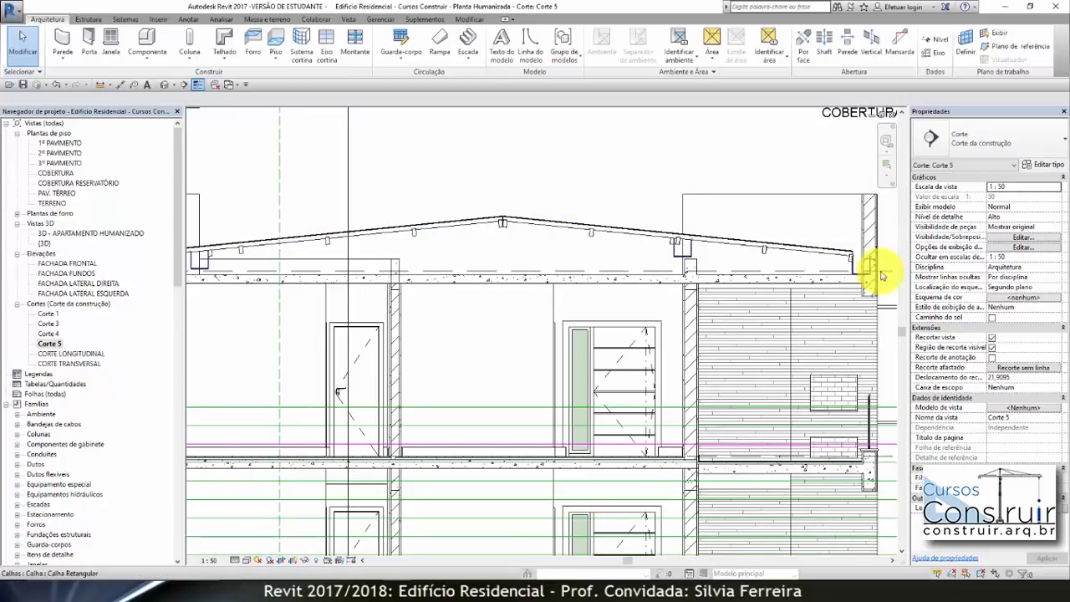
{"action": "scroll", "coordinate": [859, 247], "scroll_direction": "up", "scroll_amount": 4}
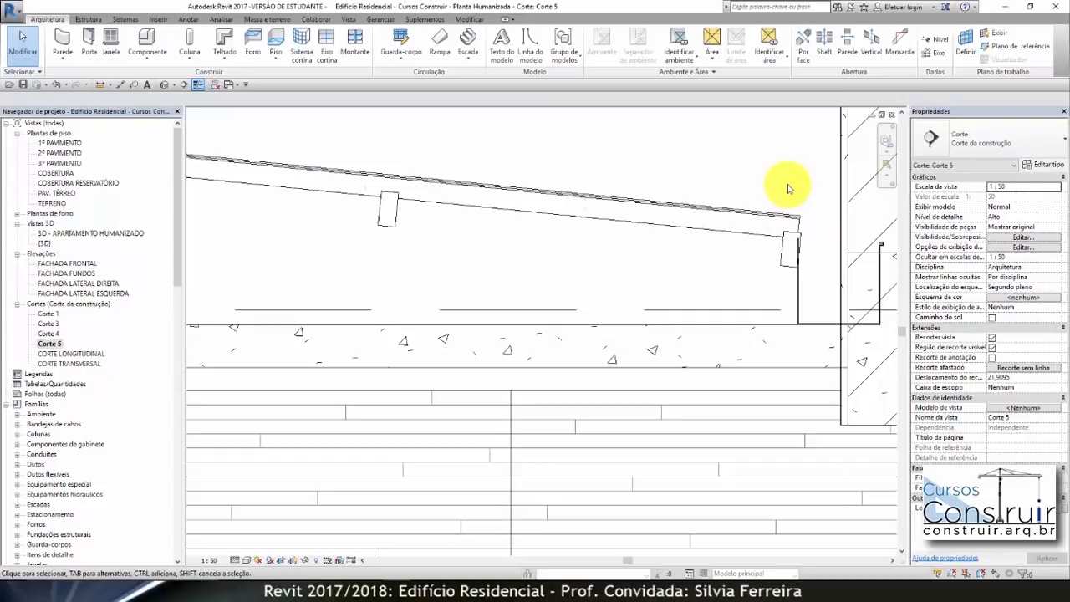
{"action": "double_click", "coordinate": [50, 173]}
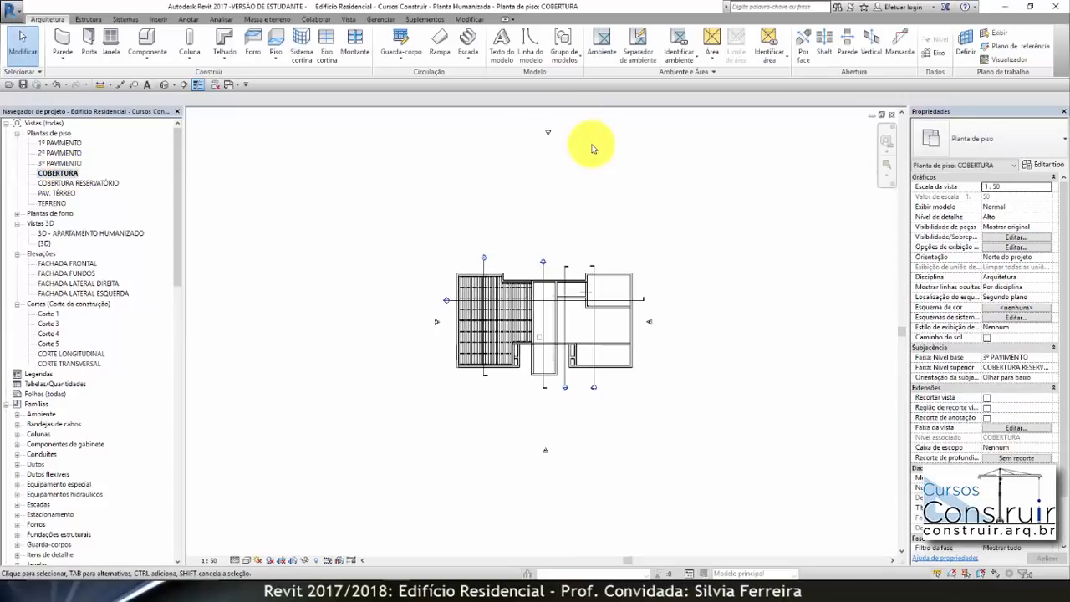
{"action": "scroll", "coordinate": [443, 291], "scroll_direction": "up", "scroll_amount": 5}
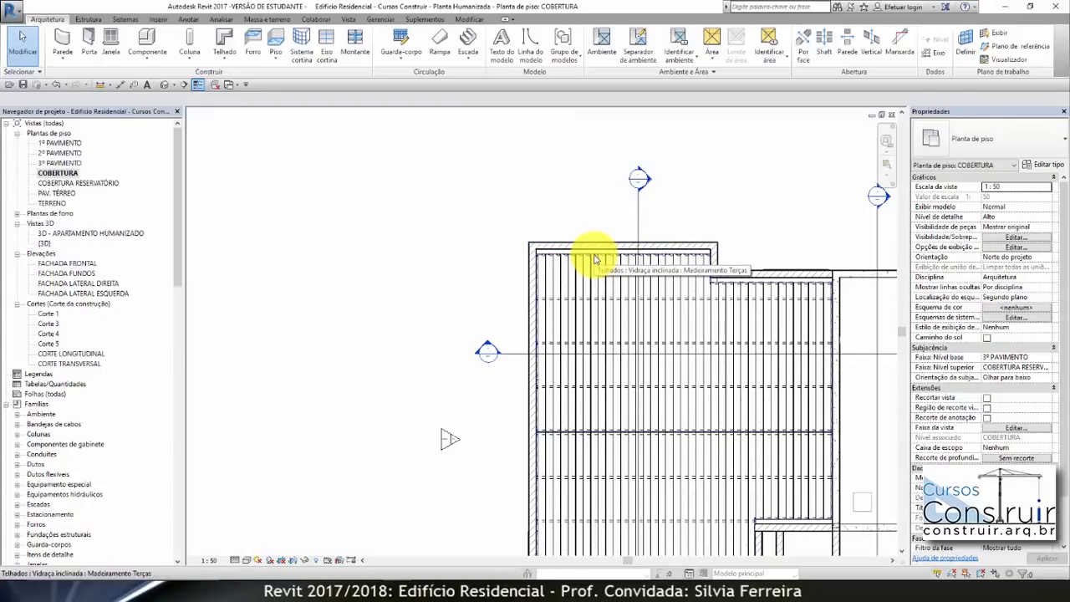
{"action": "double_click", "coordinate": [595, 260]}
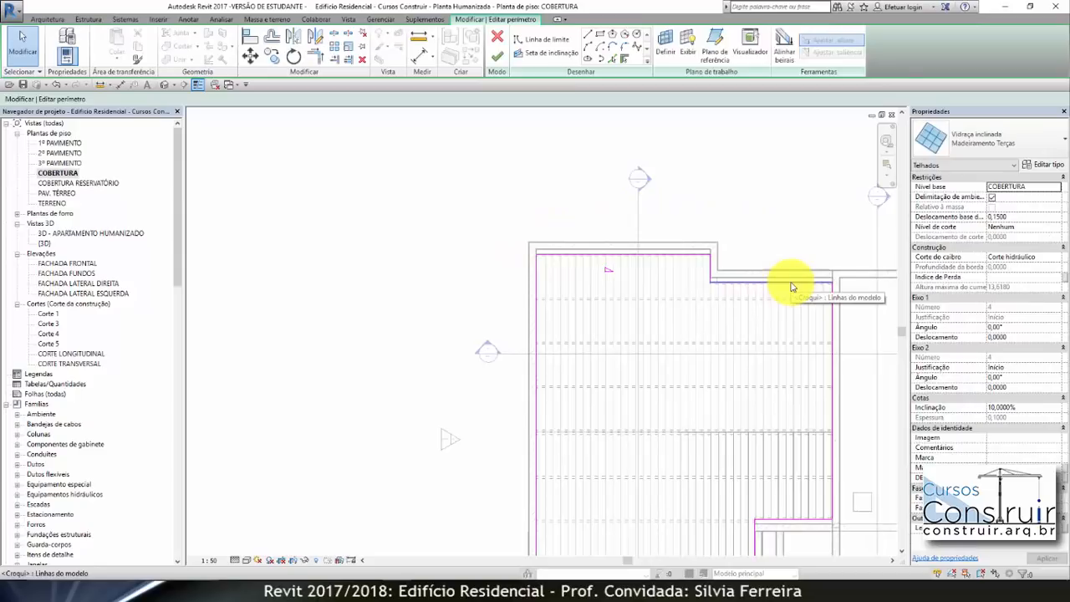
{"action": "left_click", "coordinate": [271, 38]}
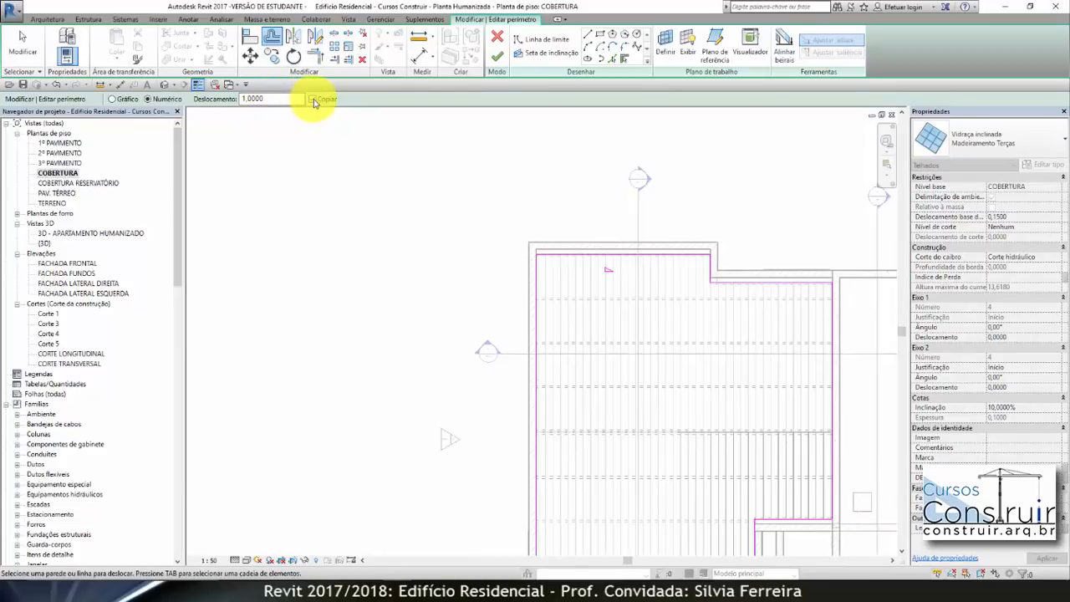
{"action": "left_click_drag", "start_coordinate": [275, 98], "coordinate": [227, 98]}
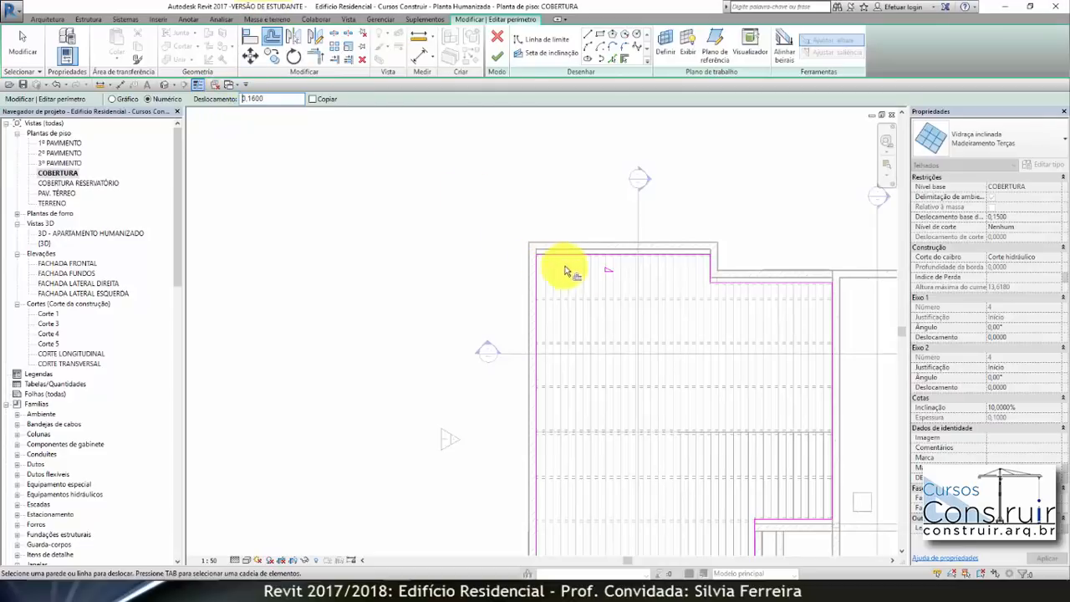
{"action": "scroll", "coordinate": [674, 262], "scroll_direction": "up", "scroll_amount": 3}
{"action": "scroll", "coordinate": [674, 259], "scroll_direction": "up", "scroll_amount": 2}
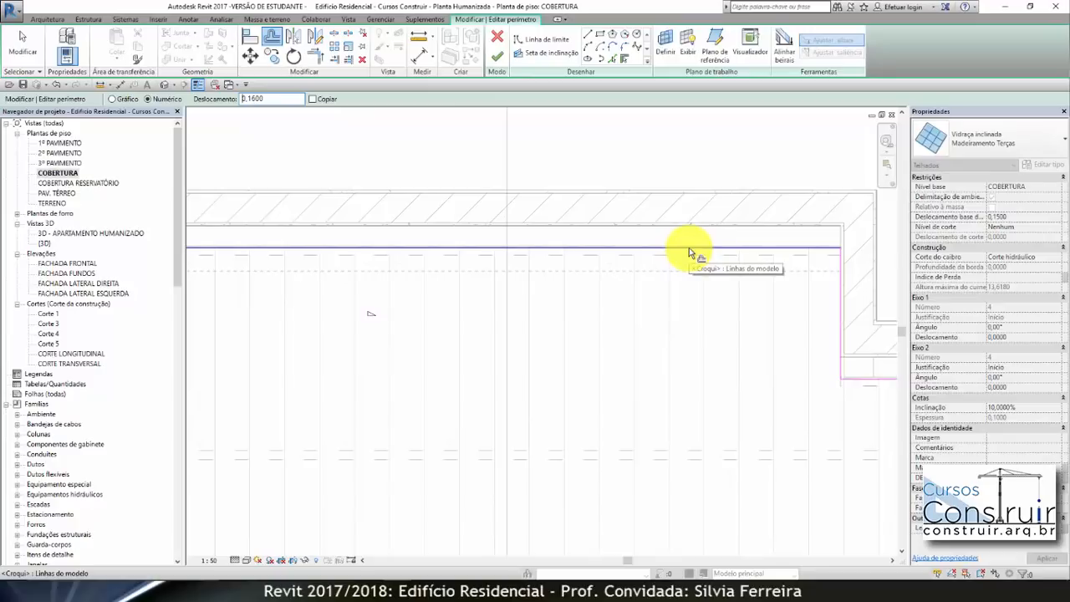
{"action": "scroll", "coordinate": [413, 220], "scroll_direction": "down", "scroll_amount": 4}
{"action": "scroll", "coordinate": [628, 279], "scroll_direction": "up", "scroll_amount": 4}
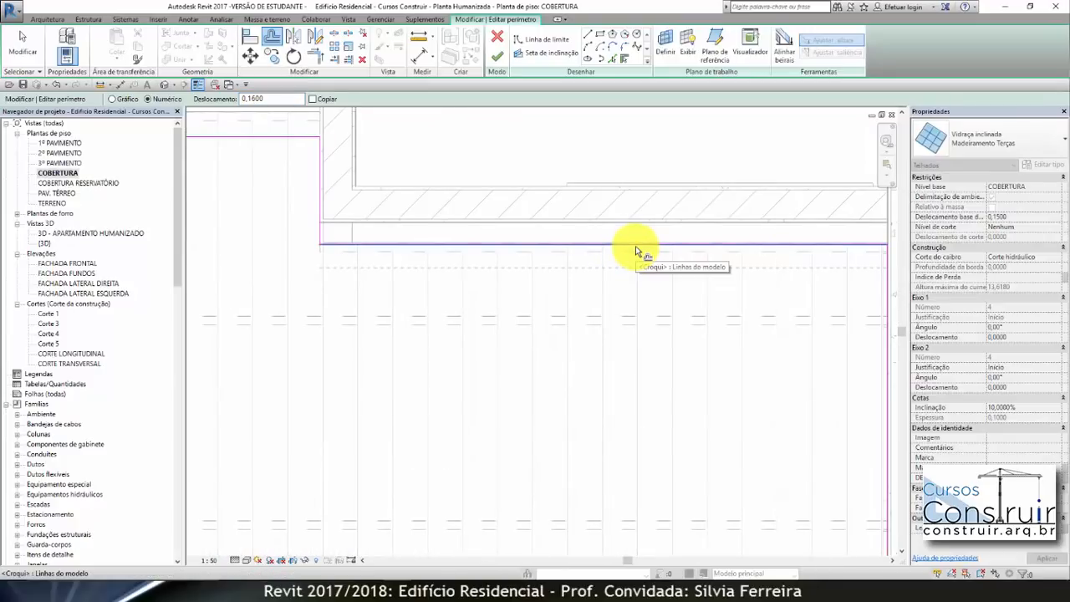
{"action": "left_click", "coordinate": [635, 246]}
Offset the two front eave edges of the roof footprint inward by 0.16 and finish the footprint edit
{"action": "scroll", "coordinate": [635, 206], "scroll_direction": "down", "scroll_amount": 4}
{"action": "scroll", "coordinate": [649, 287], "scroll_direction": "up", "scroll_amount": 4}
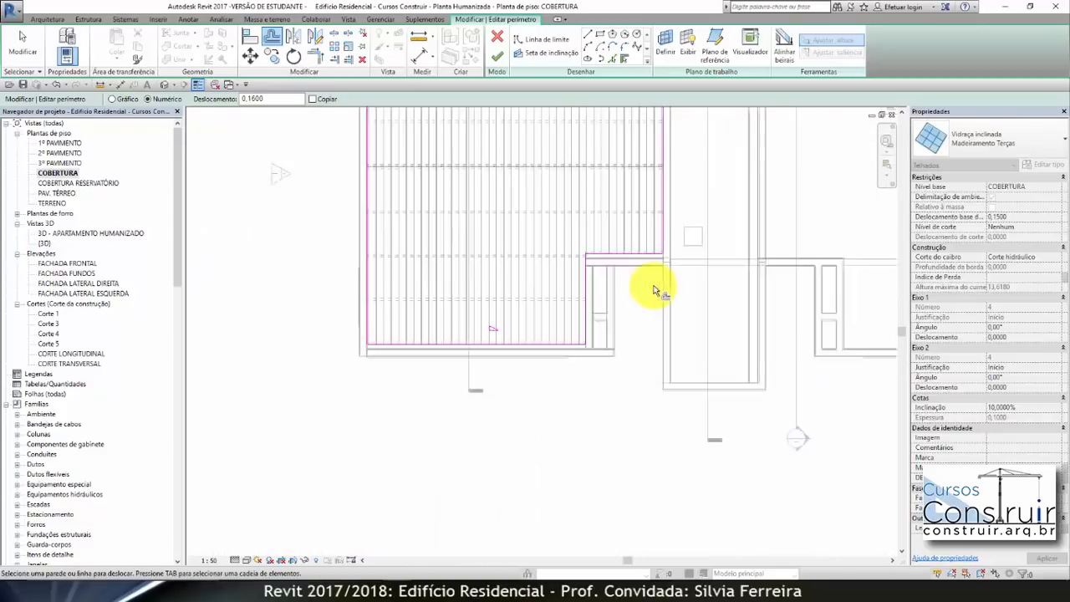
{"action": "scroll", "coordinate": [616, 264], "scroll_direction": "up", "scroll_amount": 3}
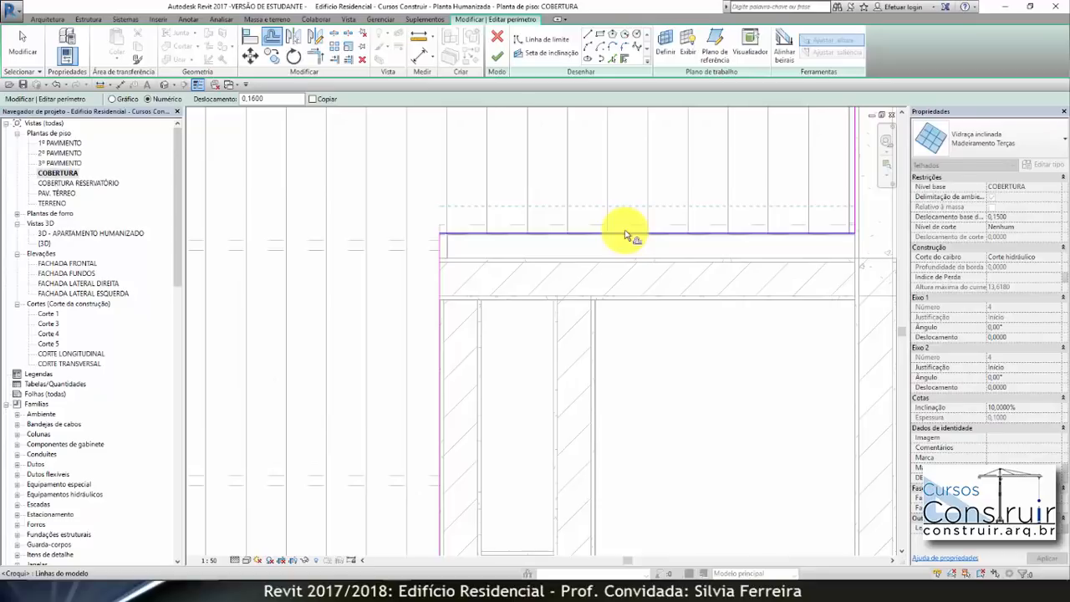
{"action": "left_click", "coordinate": [625, 234]}
{"action": "scroll", "coordinate": [684, 202], "scroll_direction": "down", "scroll_amount": 4}
{"action": "scroll", "coordinate": [320, 356], "scroll_direction": "up", "scroll_amount": 2}
{"action": "scroll", "coordinate": [320, 356], "scroll_direction": "up", "scroll_amount": 2}
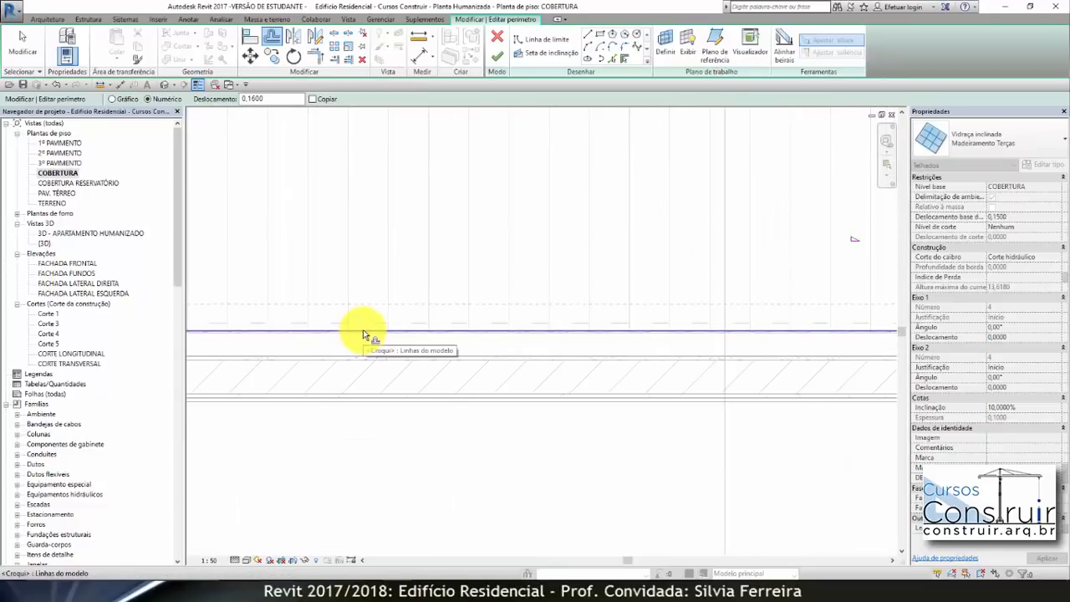
{"action": "left_click", "coordinate": [362, 333]}
{"action": "left_click", "coordinate": [497, 57]}
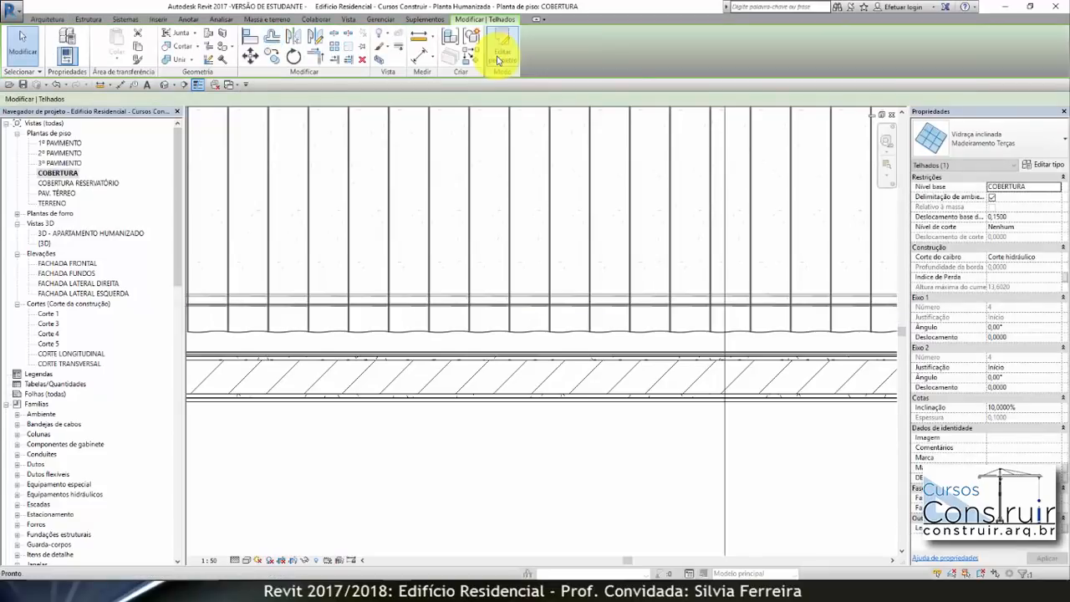
In section Corte 5, set the horizontal profile offset of the Calha Retangular gutter beside the parapet wall to 0.01
{"action": "double_click", "coordinate": [46, 343]}
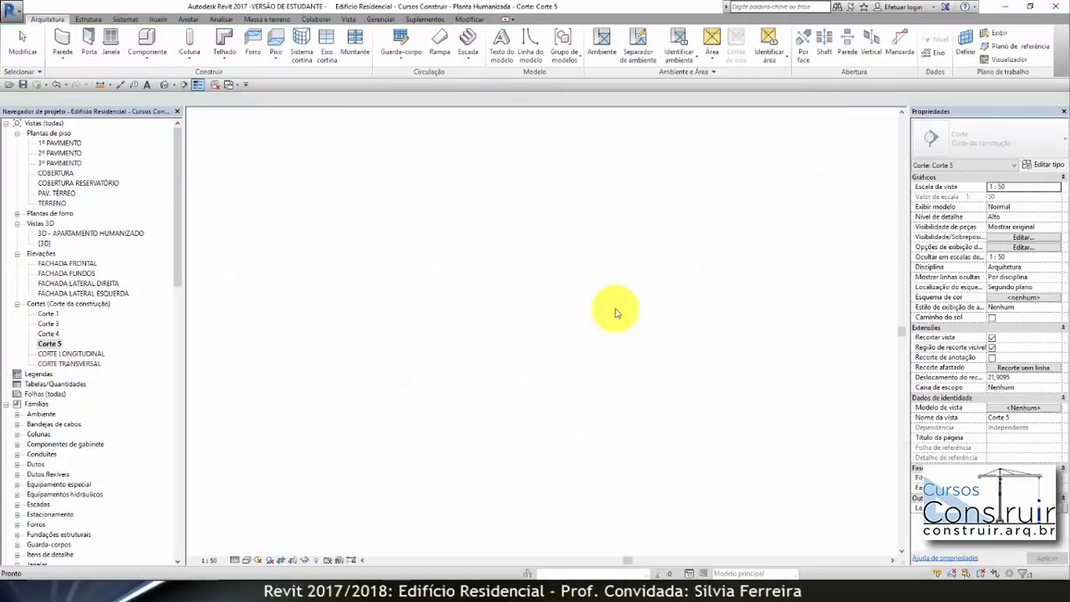
{"action": "key", "text": "Escape"}
{"action": "middle_click_drag", "start_coordinate": [855, 245], "coordinate": [742, 237]}
{"action": "scroll", "coordinate": [744, 247], "scroll_direction": "down", "scroll_amount": 1}
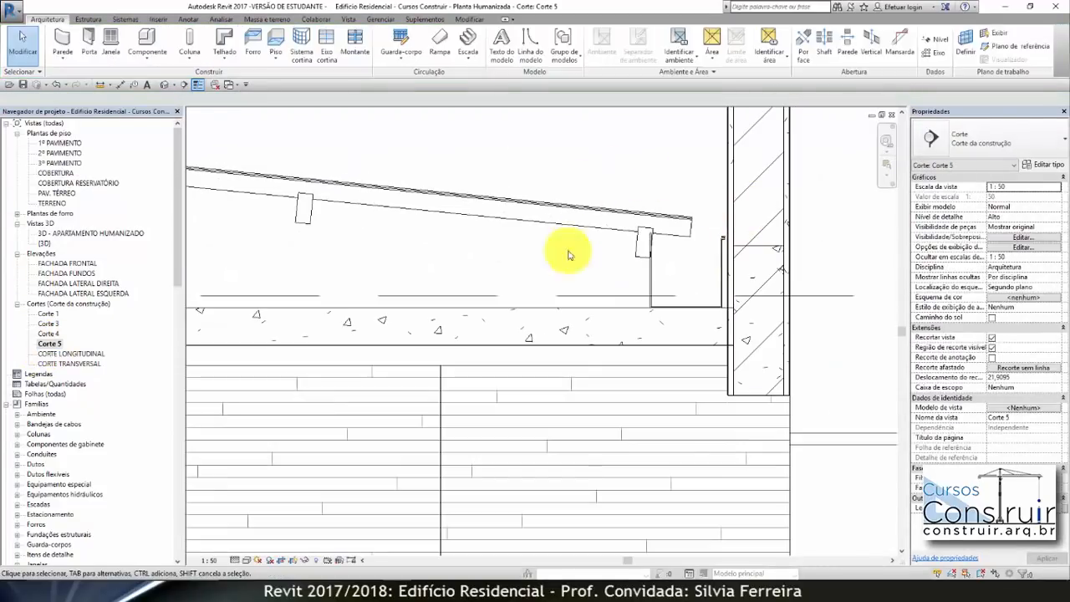
{"action": "scroll", "coordinate": [755, 263], "scroll_direction": "up", "scroll_amount": 3}
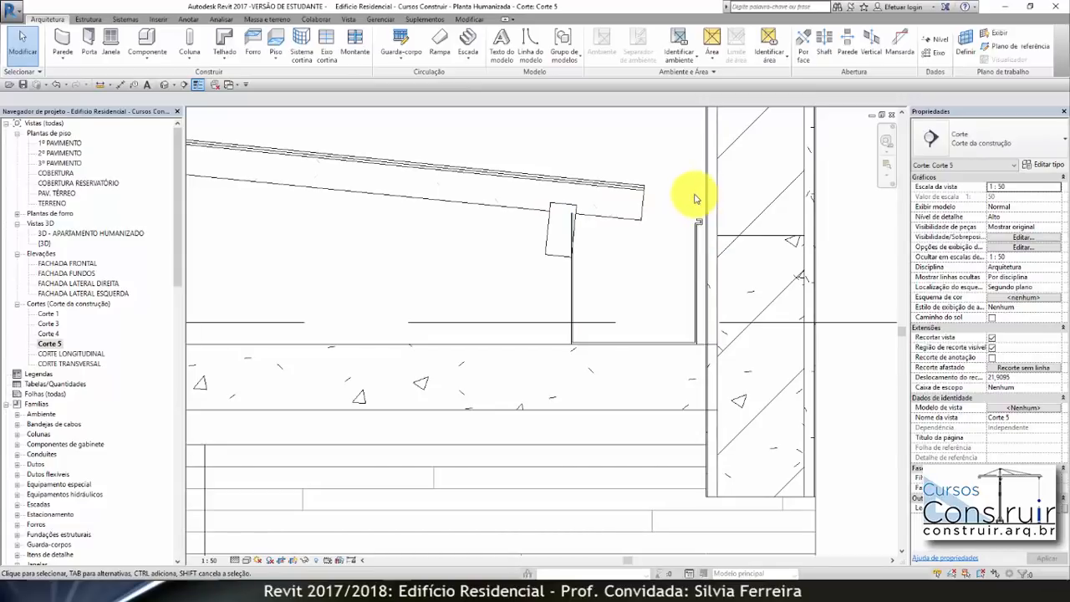
{"action": "left_click", "coordinate": [701, 226]}
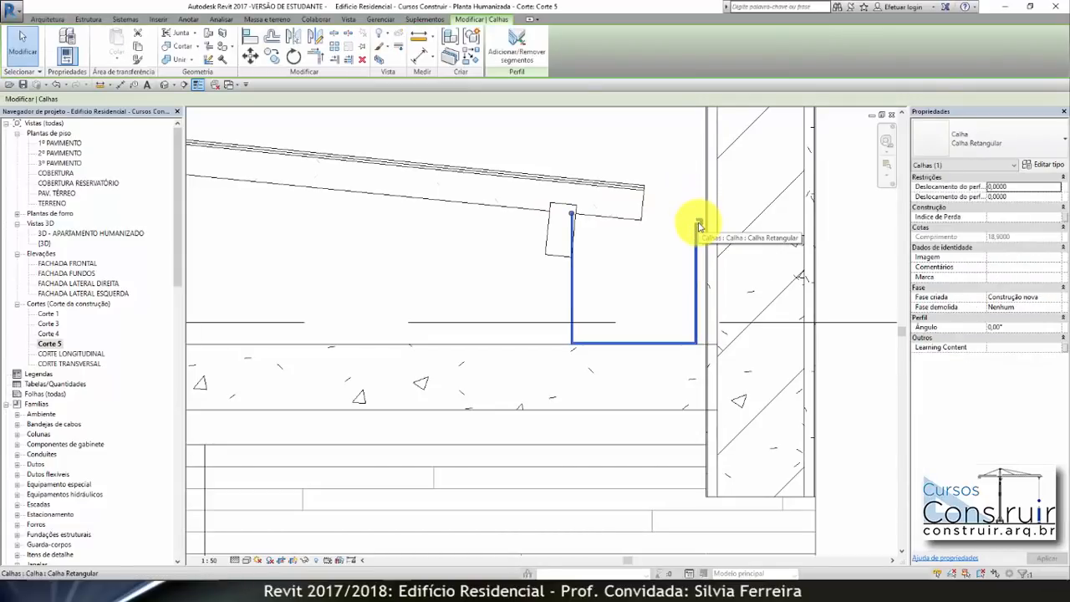
{"action": "left_click_drag", "start_coordinate": [987, 196], "coordinate": [1010, 196]}
{"action": "left_click", "coordinate": [1008, 198]}
{"action": "type", "text": "01"}
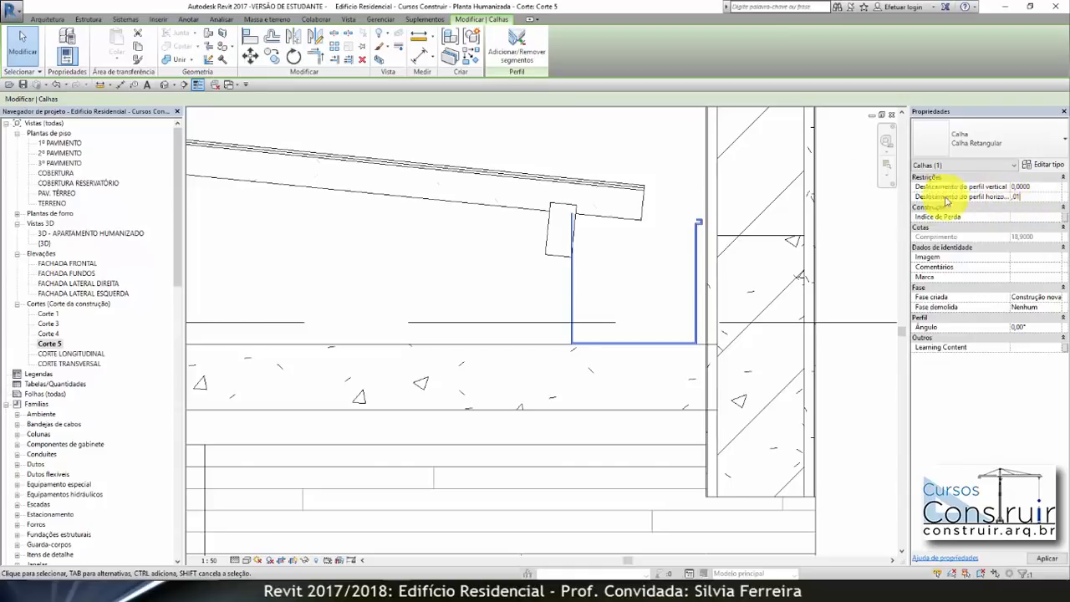
{"action": "left_click", "coordinate": [646, 155]}
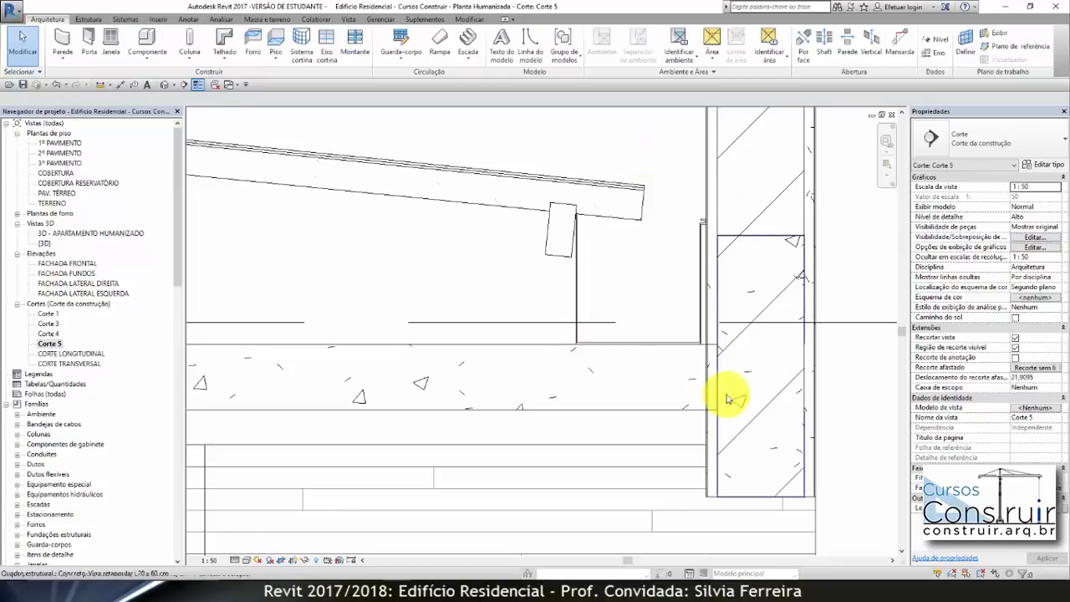
Examine the gutters at the opposite eave and how the tiles sit on the purlins along section Corte 5
{"action": "scroll", "coordinate": [775, 287], "scroll_direction": "down", "scroll_amount": 3}
{"action": "scroll", "coordinate": [775, 286], "scroll_direction": "down", "scroll_amount": 5}
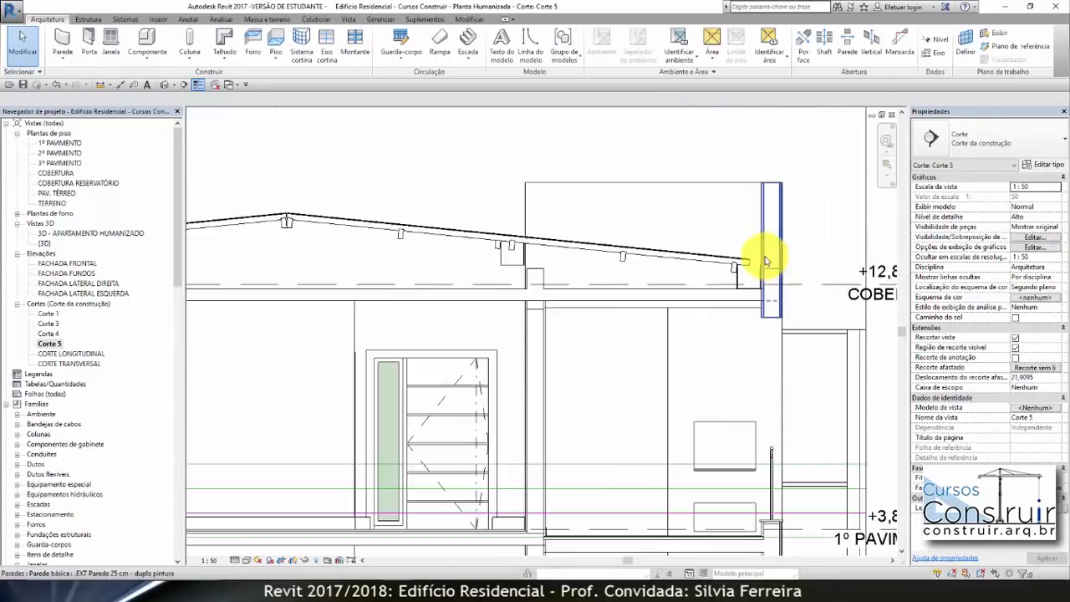
{"action": "scroll", "coordinate": [464, 266], "scroll_direction": "up", "scroll_amount": 5}
{"action": "scroll", "coordinate": [468, 268], "scroll_direction": "up", "scroll_amount": 4}
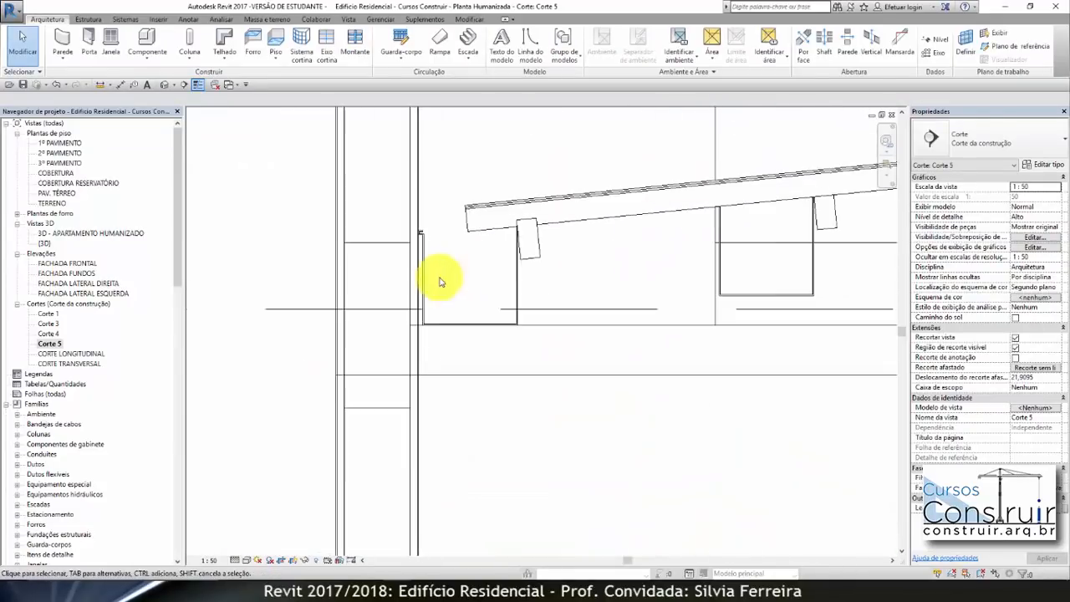
{"action": "scroll", "coordinate": [578, 223], "scroll_direction": "down", "scroll_amount": 5}
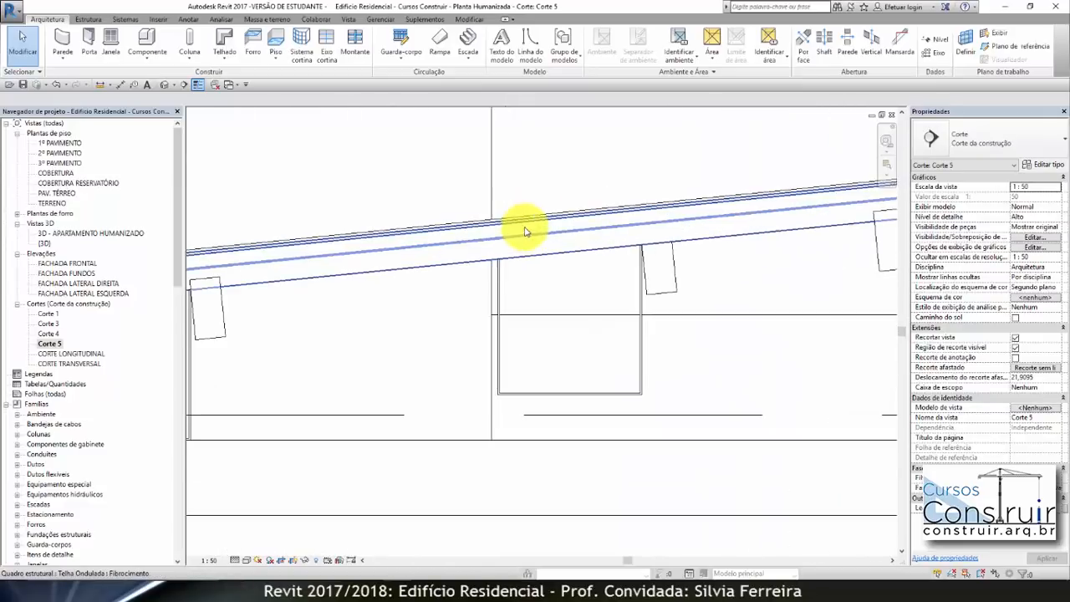
{"action": "scroll", "coordinate": [744, 232], "scroll_direction": "up", "scroll_amount": 6}
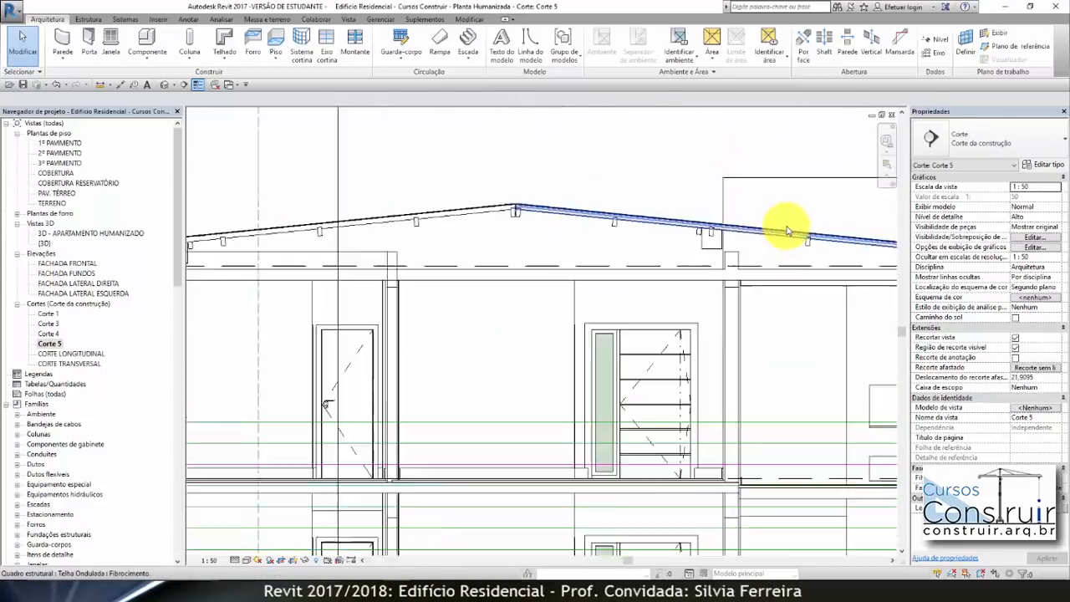
{"action": "scroll", "coordinate": [670, 247], "scroll_direction": "down", "scroll_amount": 5}
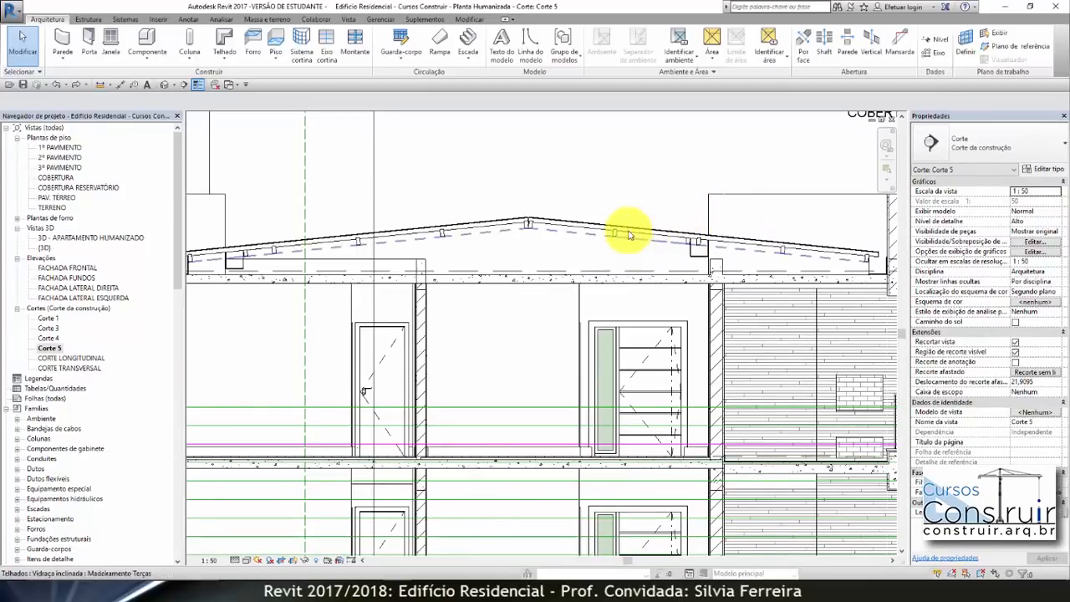
{"action": "scroll", "coordinate": [501, 224], "scroll_direction": "up", "scroll_amount": 6}
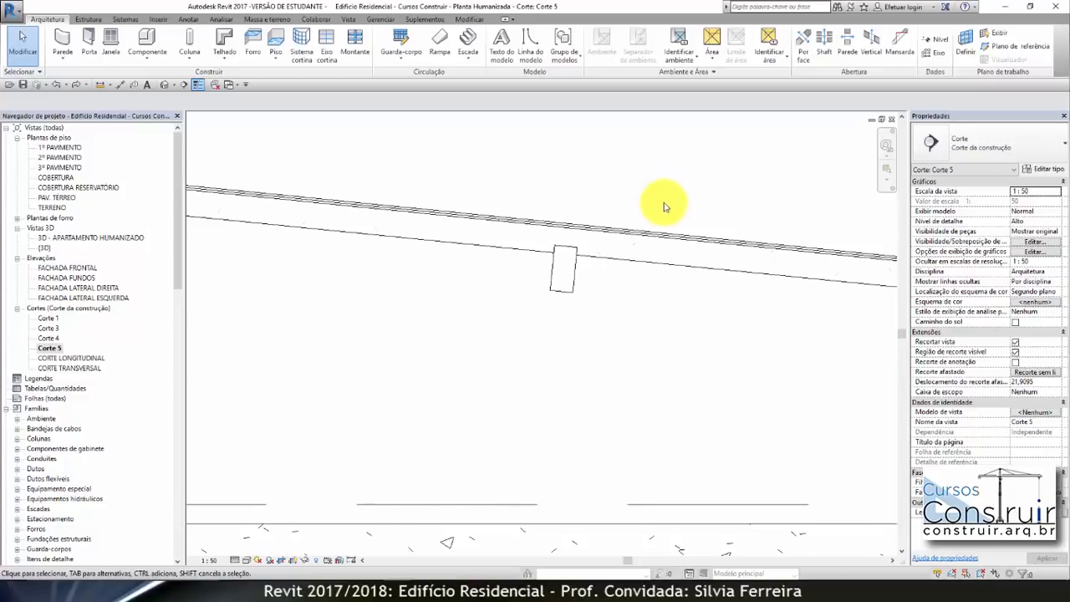
Check a roof tile's z offset property and measure the vertical distance between the tile's lower line and the purlin's top
{"action": "left_click", "coordinate": [654, 238]}
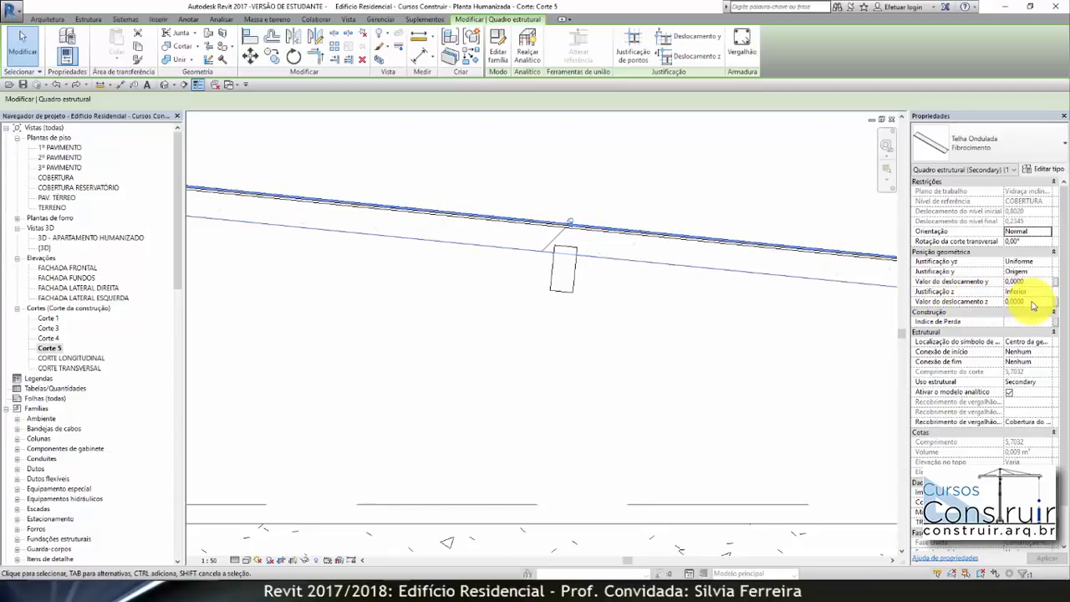
{"action": "left_click", "coordinate": [686, 181]}
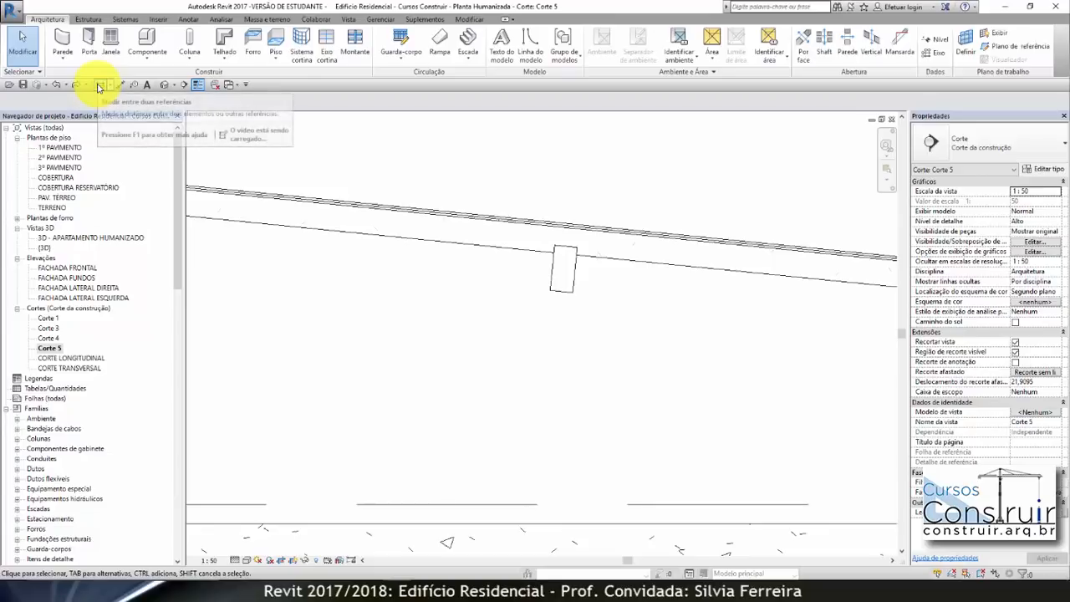
{"action": "left_click", "coordinate": [98, 85]}
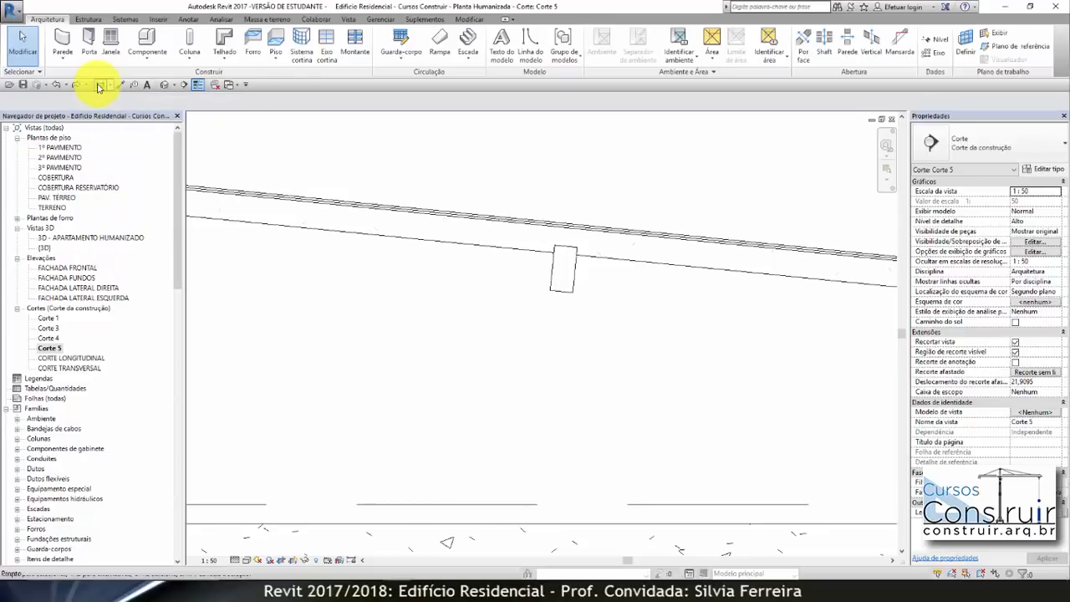
{"action": "scroll", "coordinate": [552, 255], "scroll_direction": "up", "scroll_amount": 4}
{"action": "scroll", "coordinate": [524, 220], "scroll_direction": "up", "scroll_amount": 2}
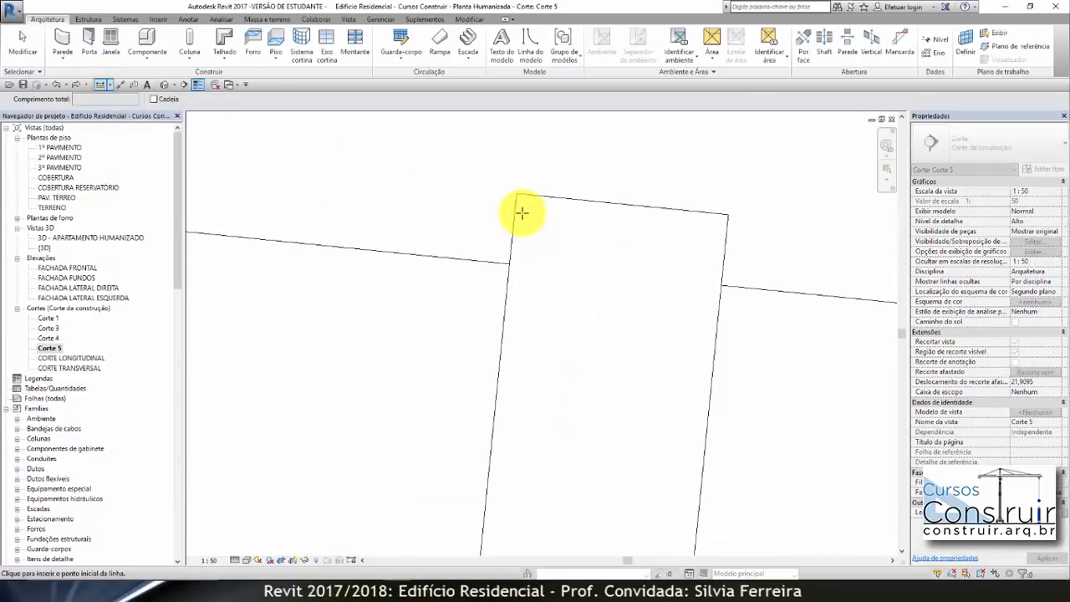
{"action": "left_click", "coordinate": [510, 264]}
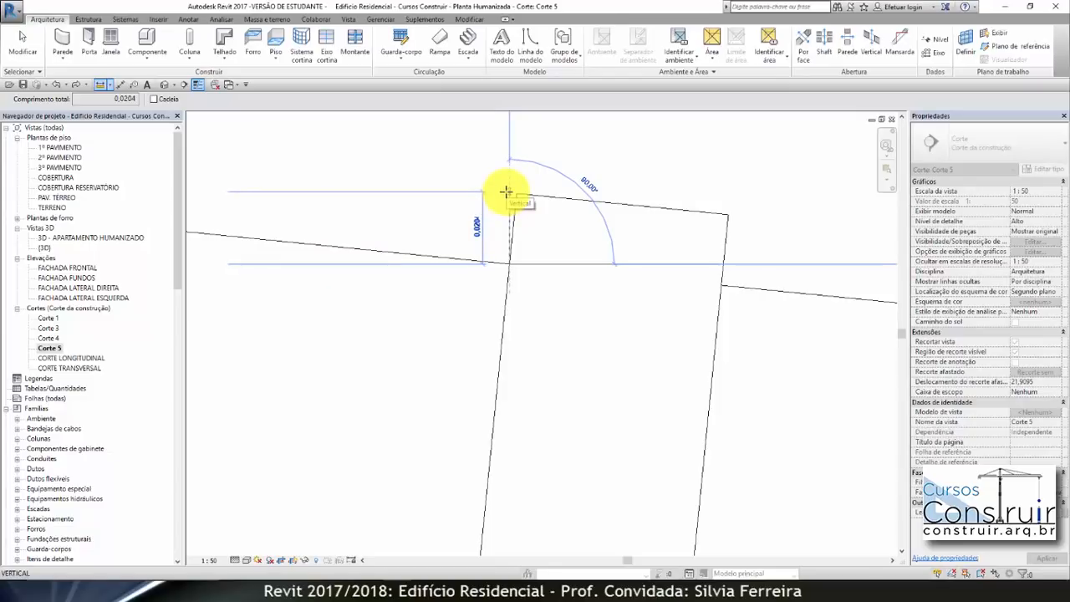
{"action": "key", "text": "Escape"}
{"action": "key", "text": "Escape"}
{"action": "scroll", "coordinate": [518, 281], "scroll_direction": "down", "scroll_amount": 4}
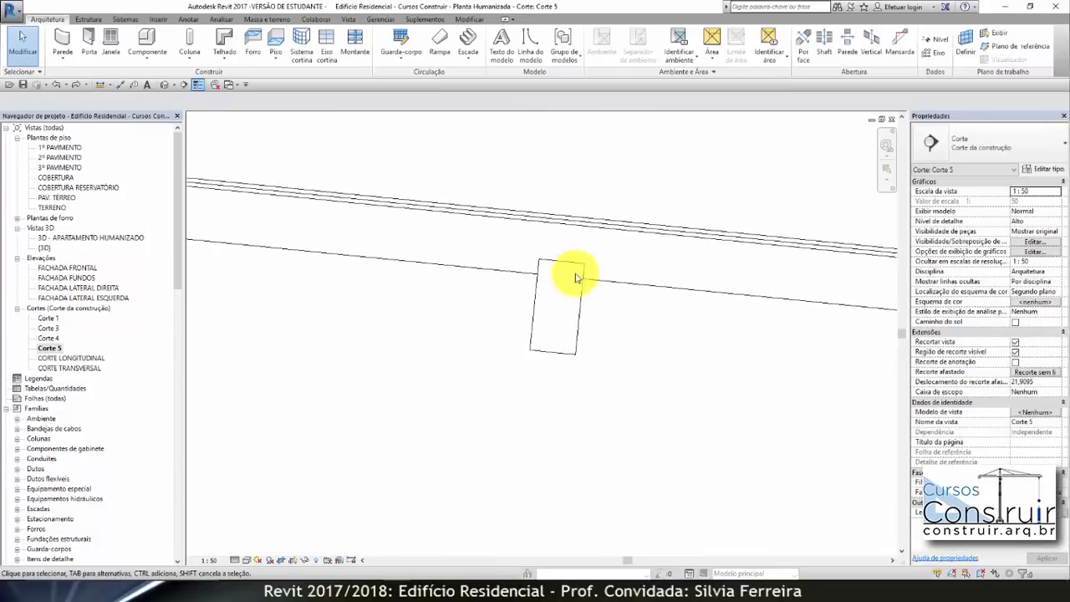
Set the z offset value of all Telha Ondulada Fibrocimento tile instances in the entire project to 0.02
{"action": "left_click", "coordinate": [654, 246]}
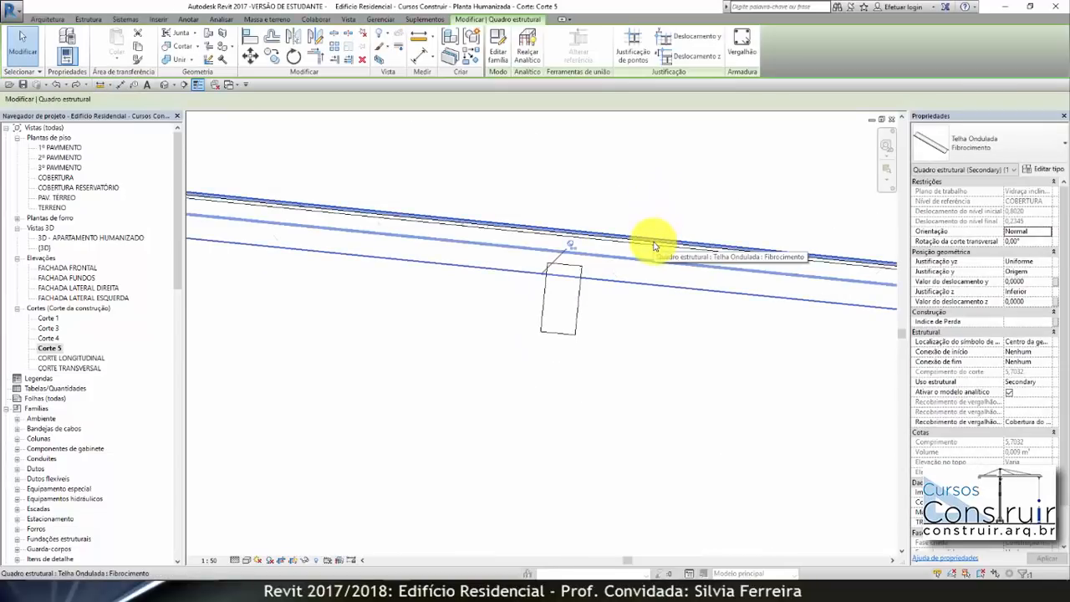
{"action": "right_click", "coordinate": [655, 246]}
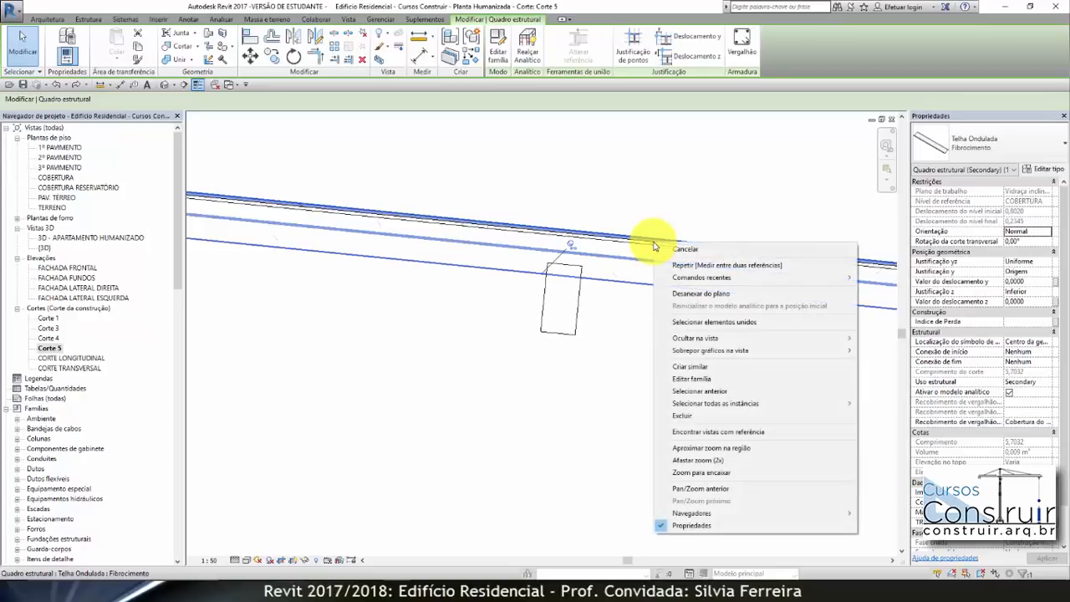
{"action": "mouse_move", "coordinate": [708, 404]}
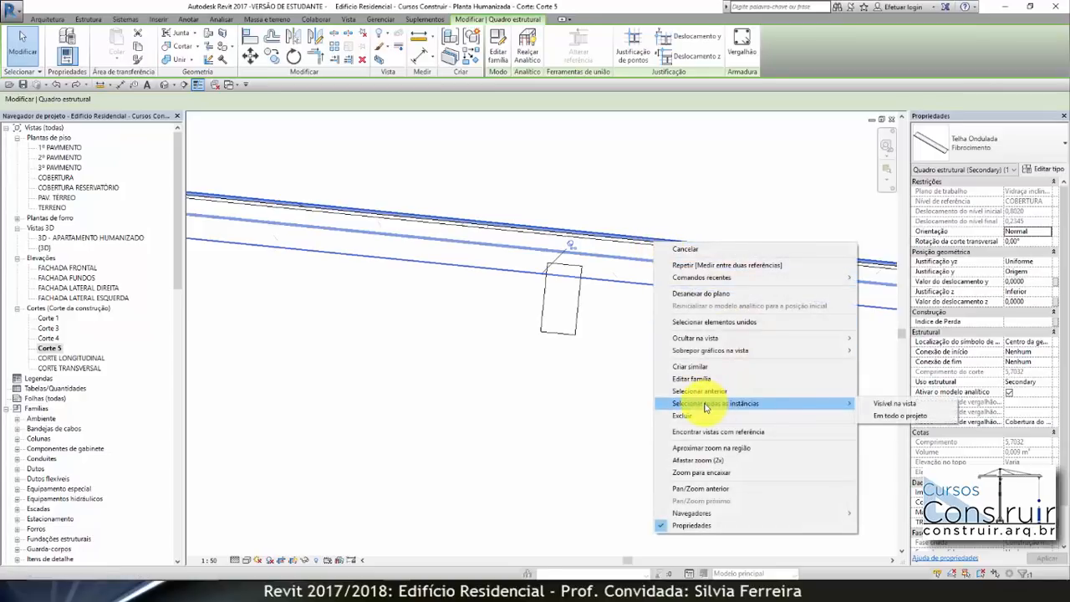
{"action": "left_click", "coordinate": [879, 415]}
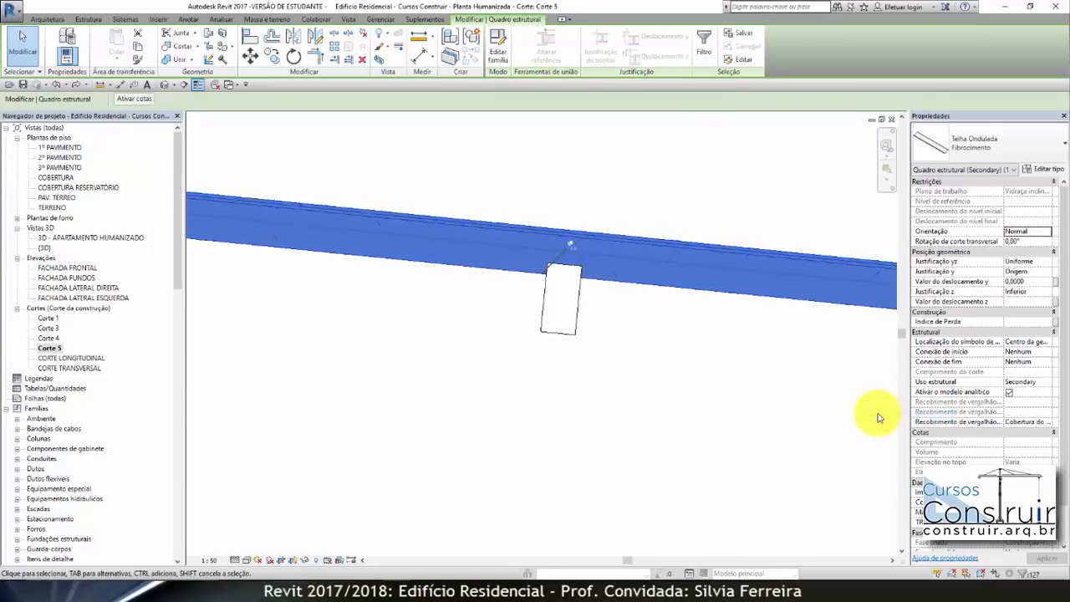
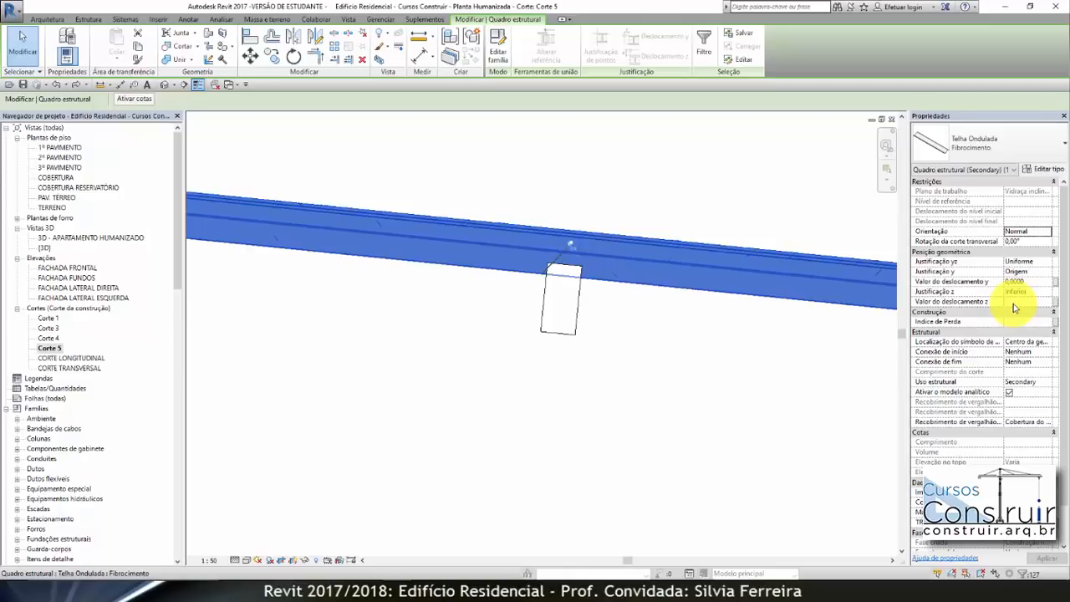
{"action": "left_click", "coordinate": [1013, 302]}
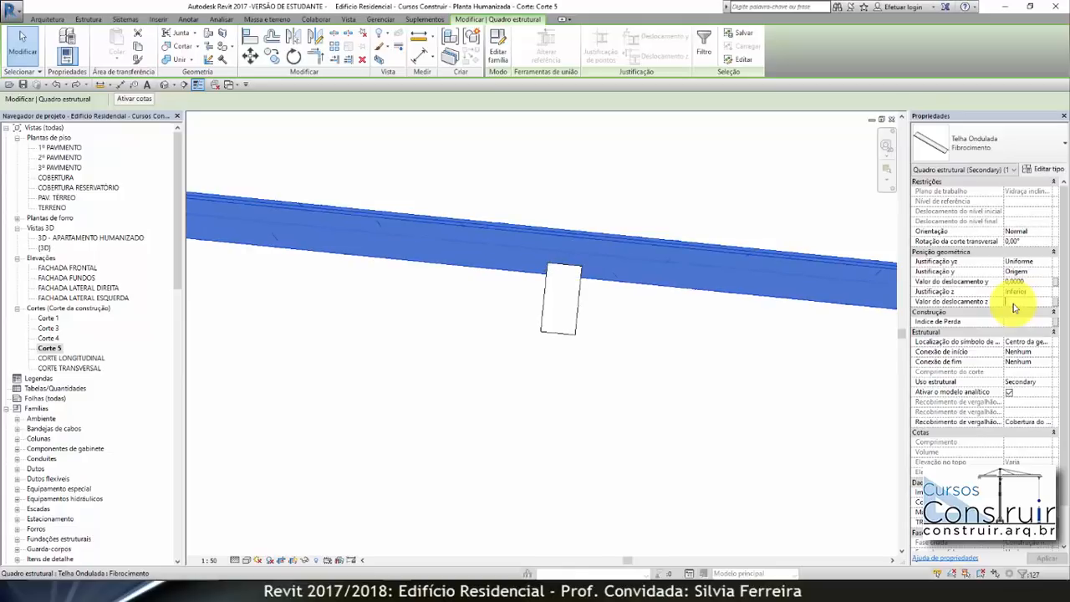
{"action": "type", "text": ",02"}
{"action": "left_click", "coordinate": [1047, 557]}
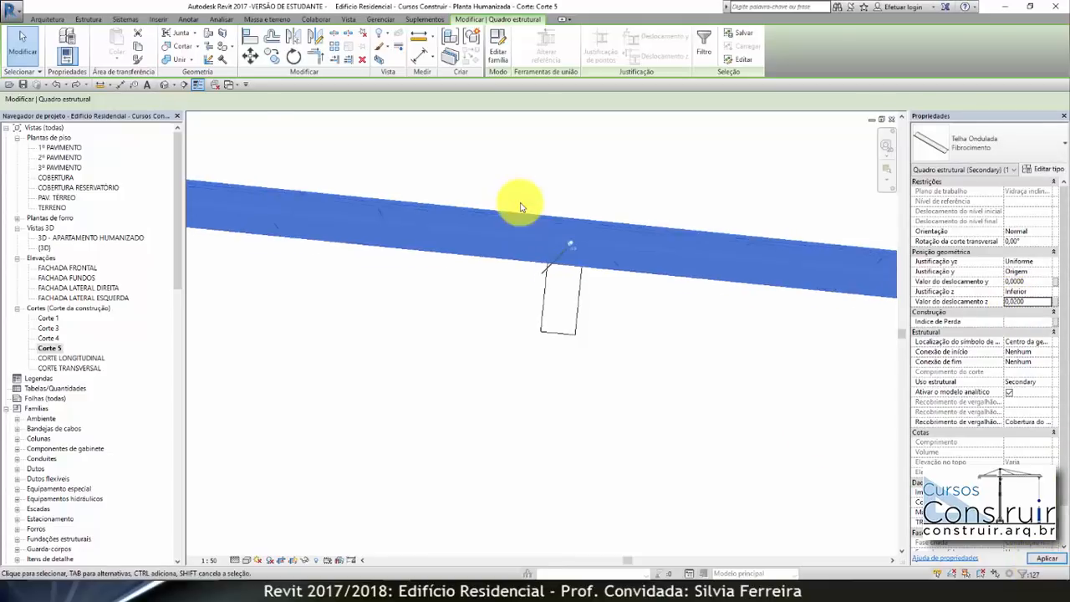
{"action": "left_click", "coordinate": [520, 206]}
Examine how the tiles, purlins and gutters sit above the slab at the eaves in section Corte 5
{"action": "scroll", "coordinate": [633, 258], "scroll_direction": "down", "scroll_amount": 10}
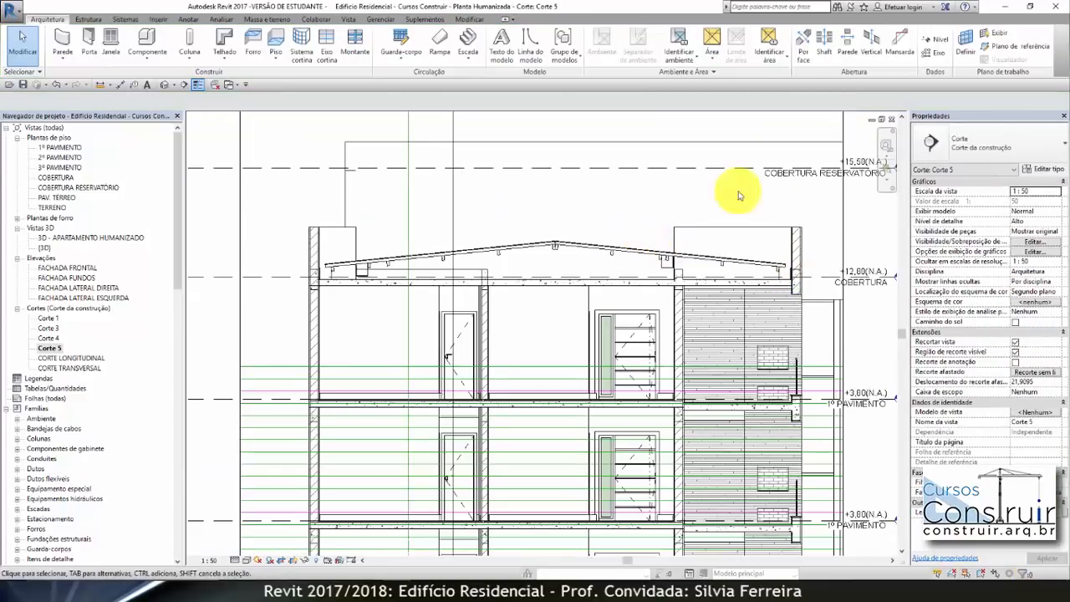
{"action": "scroll", "coordinate": [326, 272], "scroll_direction": "up", "scroll_amount": 5}
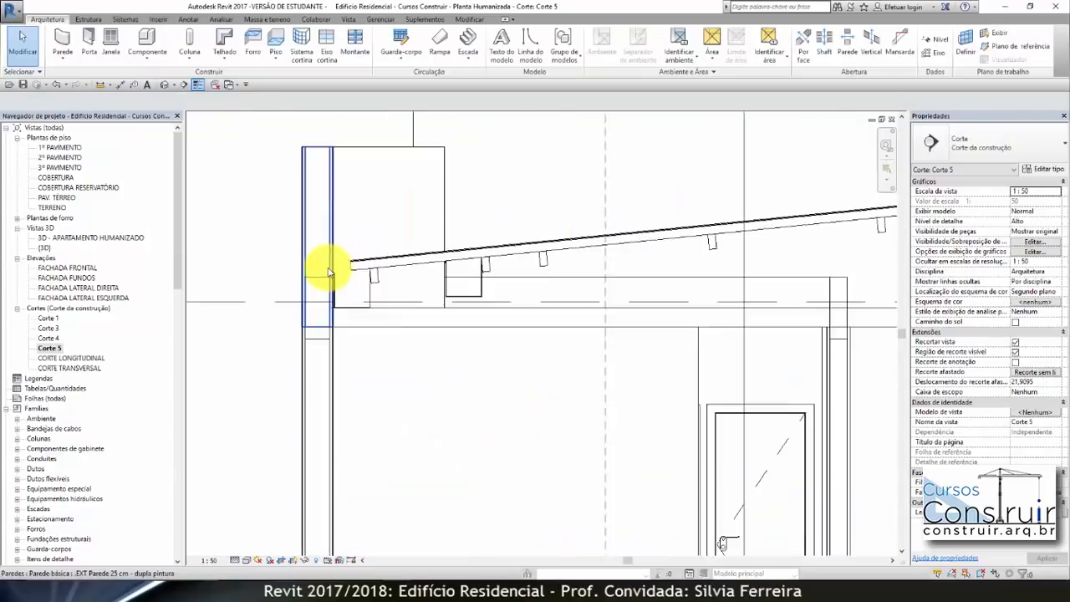
{"action": "scroll", "coordinate": [331, 272], "scroll_direction": "up", "scroll_amount": 3}
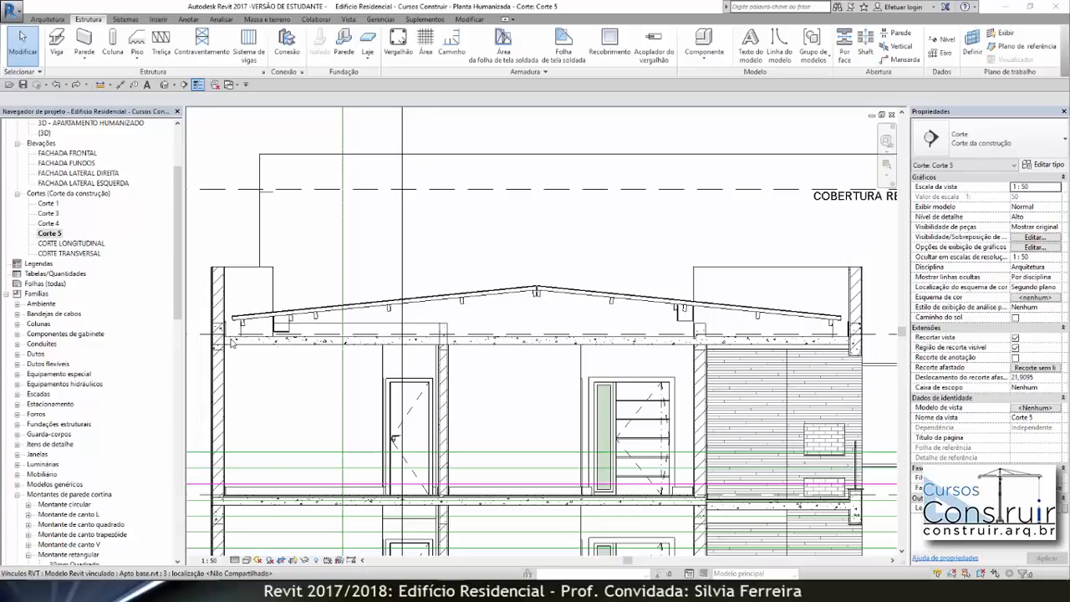
{"action": "scroll", "coordinate": [235, 341], "scroll_direction": "up", "scroll_amount": 5}
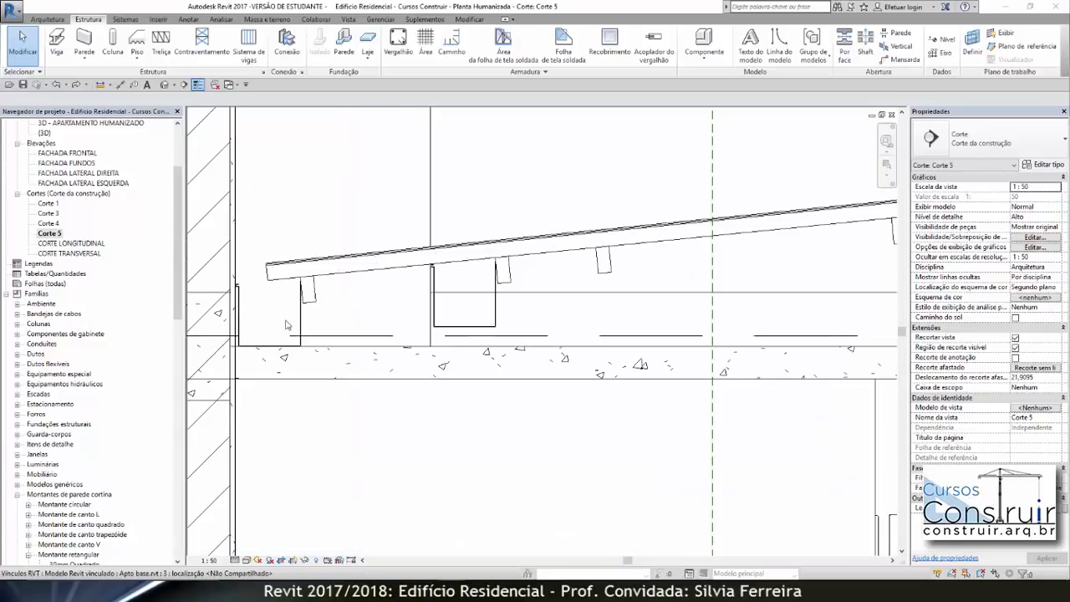
{"action": "scroll", "coordinate": [290, 328], "scroll_direction": "down", "scroll_amount": 5}
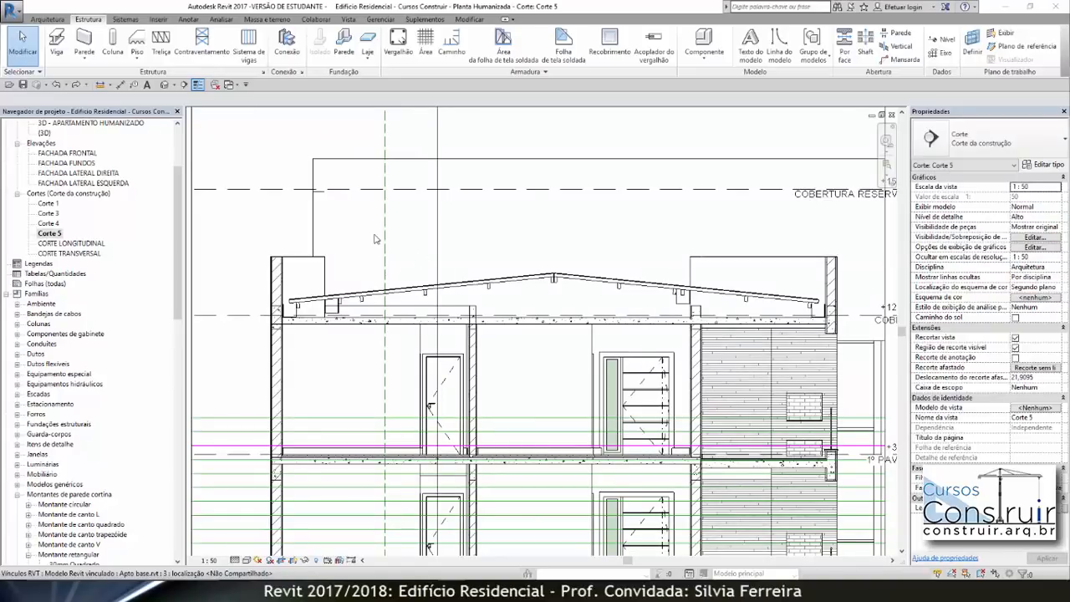
{"action": "scroll", "coordinate": [376, 240], "scroll_direction": "down", "scroll_amount": 1}
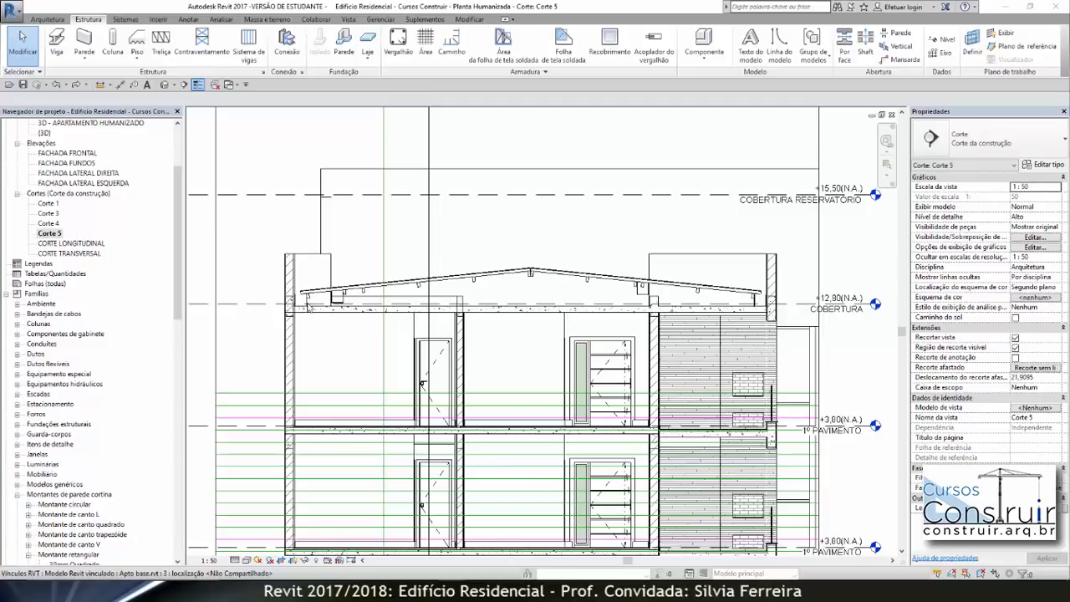
{"action": "scroll", "coordinate": [289, 304], "scroll_direction": "up", "scroll_amount": 5}
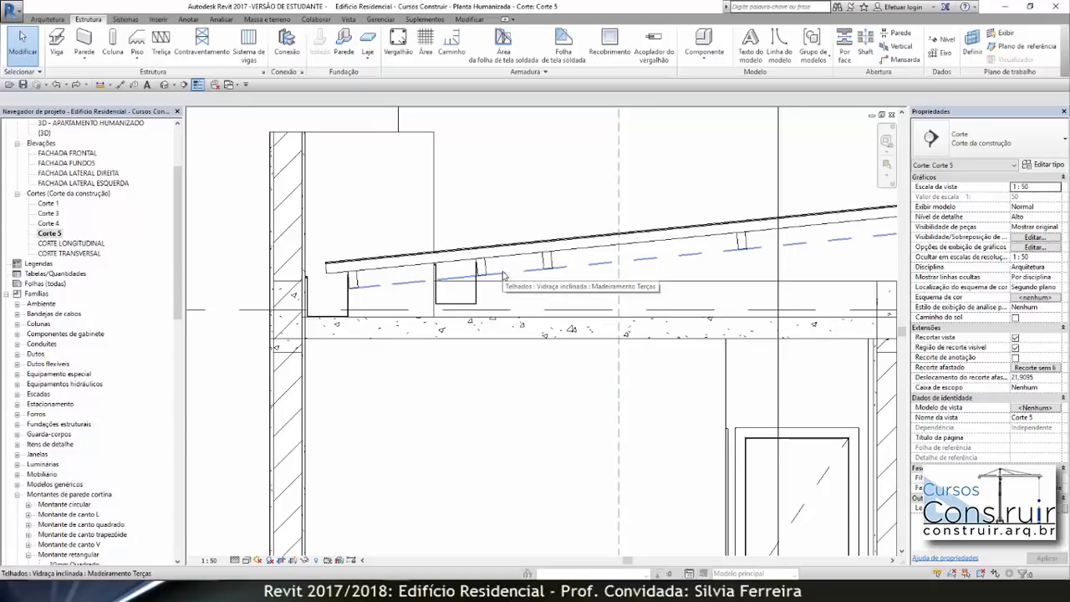
Move the Madeiramento Terças roof and both corrugated tile beam systems vertically up by 0.3 in section Corte 5
{"action": "left_click", "coordinate": [503, 275]}
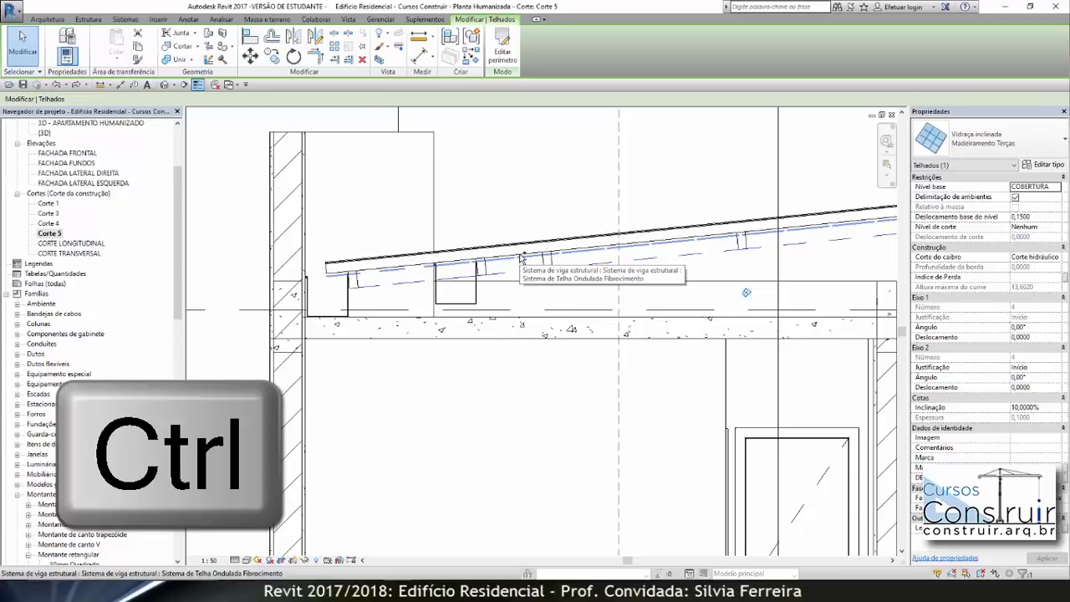
{"action": "left_click", "coordinate": [523, 259], "text": "ctrl"}
{"action": "scroll", "coordinate": [525, 251], "scroll_direction": "down", "scroll_amount": 4}
{"action": "scroll", "coordinate": [528, 240], "scroll_direction": "up", "scroll_amount": 5}
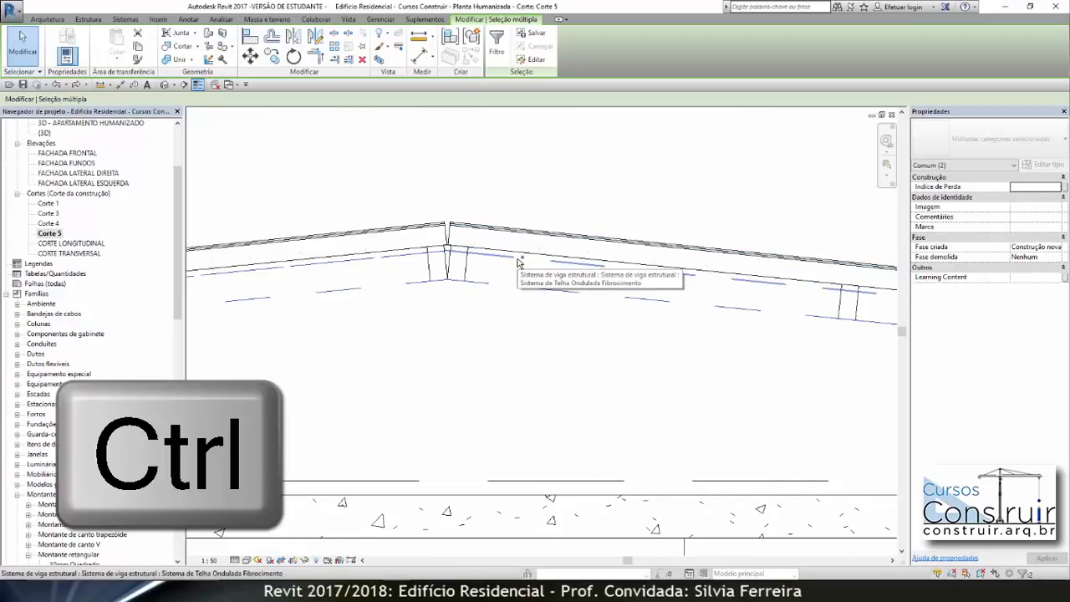
{"action": "left_click", "coordinate": [518, 261], "text": "ctrl"}
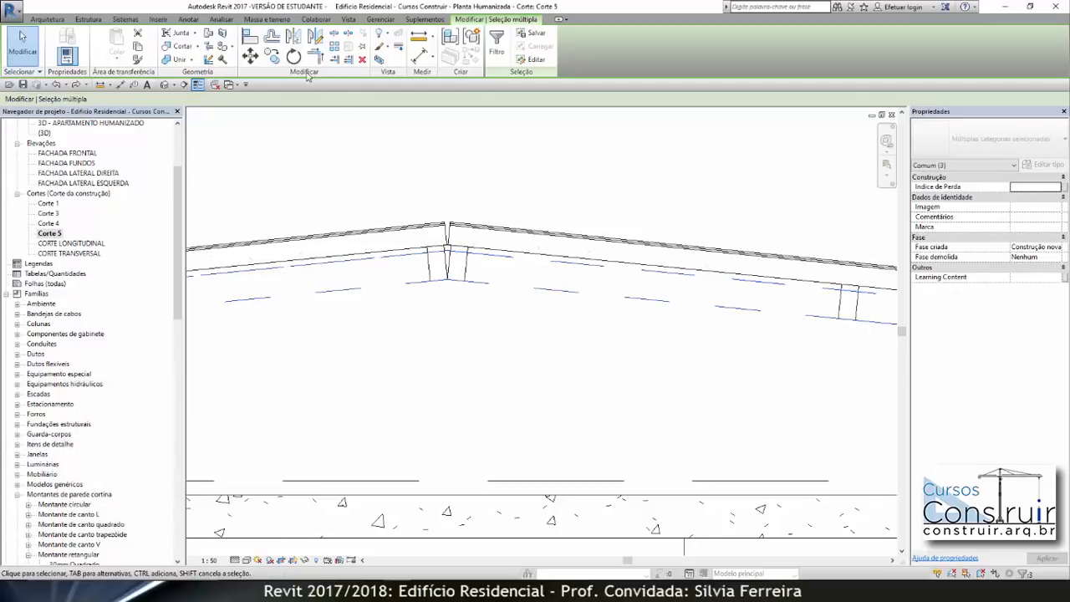
{"action": "left_click", "coordinate": [250, 57]}
{"action": "left_click", "coordinate": [468, 194]}
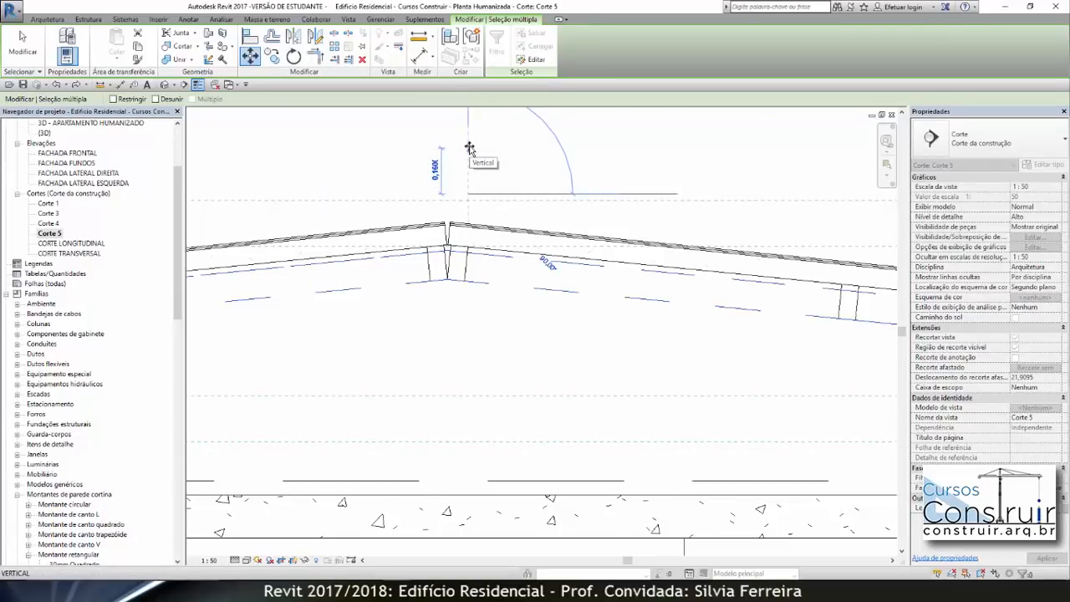
{"action": "type", "text": ",3"}
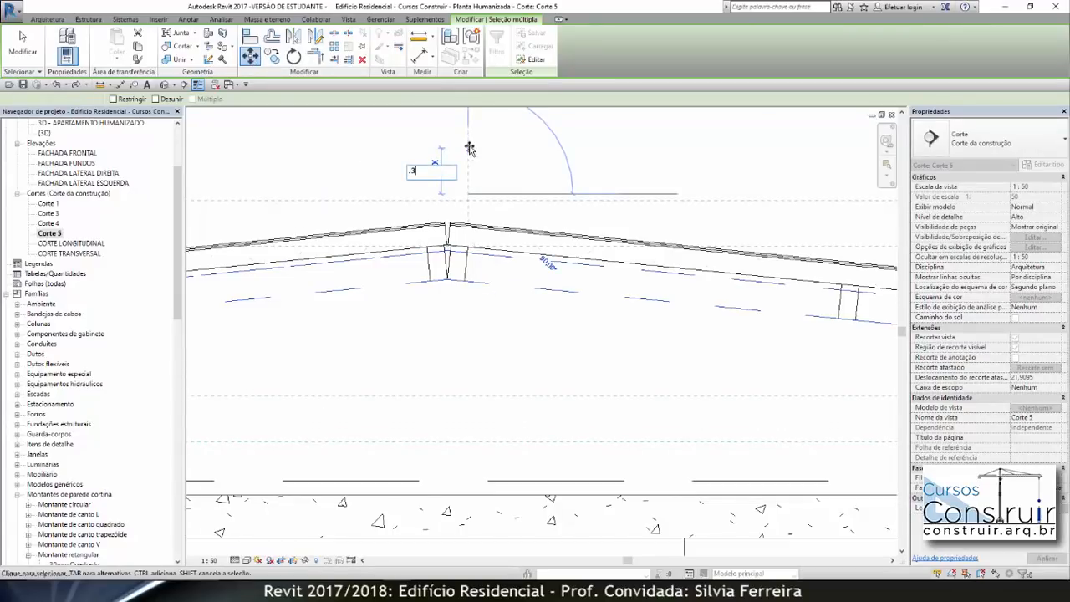
{"action": "key", "text": "Return"}
{"action": "scroll", "coordinate": [458, 197], "scroll_direction": "down", "scroll_amount": 5}
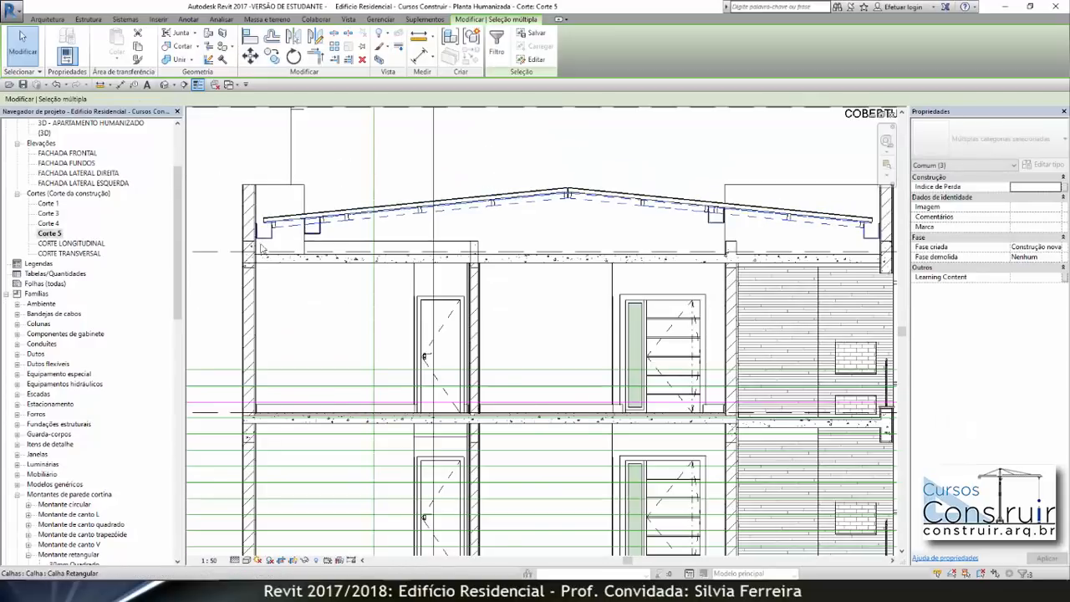
{"action": "scroll", "coordinate": [388, 207], "scroll_direction": "up", "scroll_amount": 5}
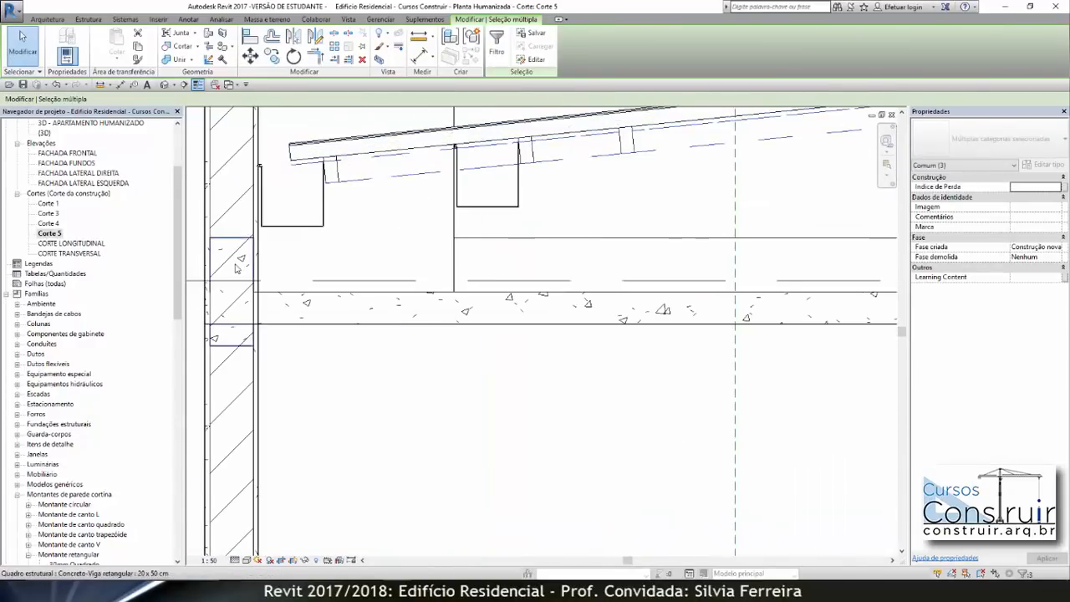
{"action": "scroll", "coordinate": [388, 208], "scroll_direction": "down", "scroll_amount": 5}
{"action": "key", "text": "Escape"}
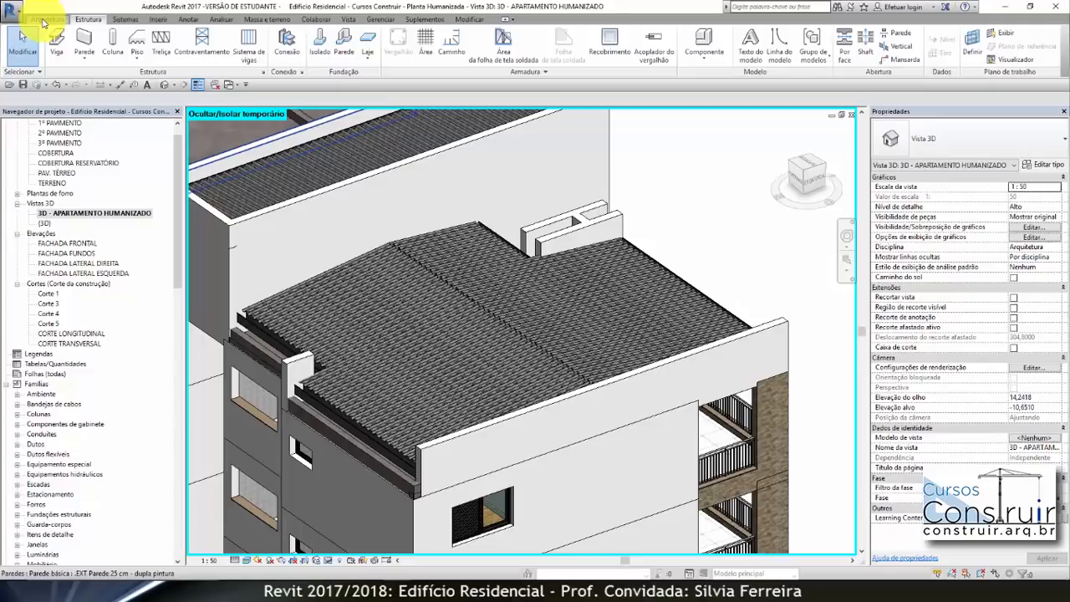
In the COBERTURA plan, place a Cumeeira Telha Ondulada Fibrocimento beam along the full ridge line of the left roof, from wall to wall
{"action": "double_click", "coordinate": [59, 153]}
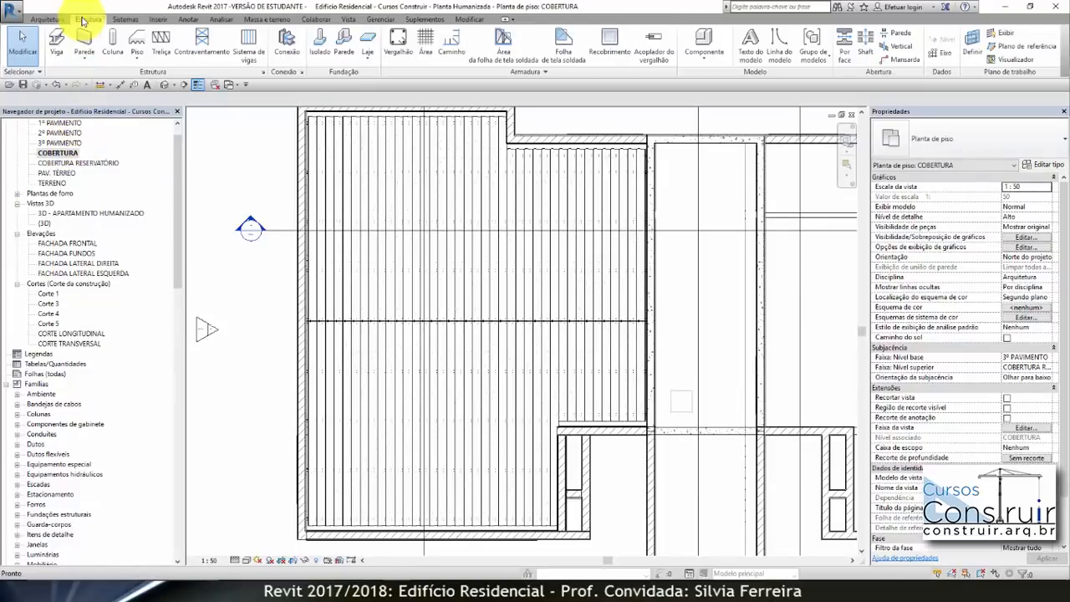
{"action": "left_click", "coordinate": [57, 54]}
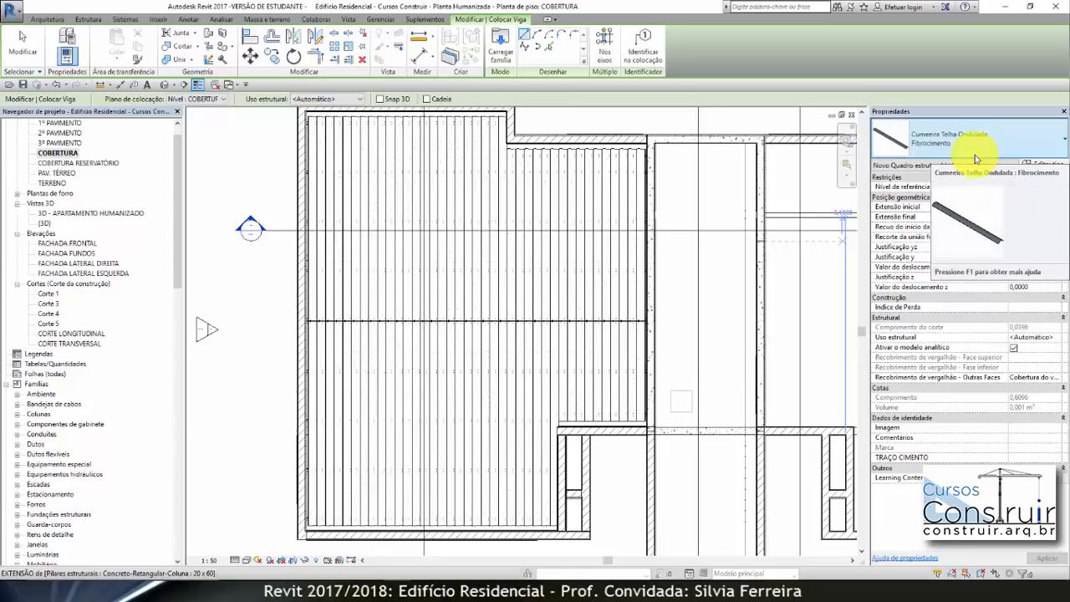
{"action": "left_click", "coordinate": [1002, 142]}
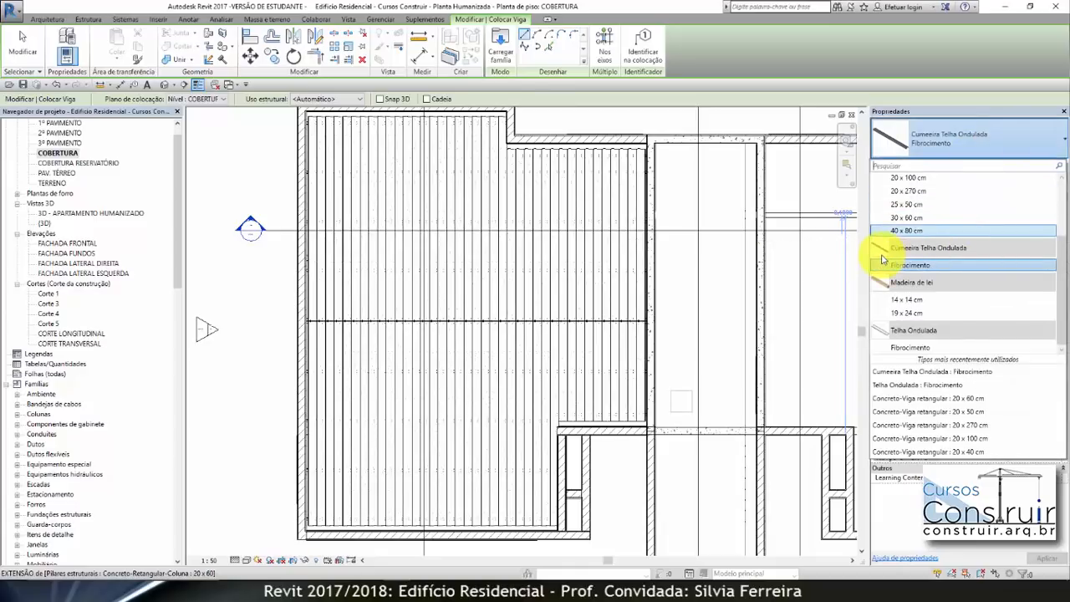
{"action": "left_click", "coordinate": [941, 266]}
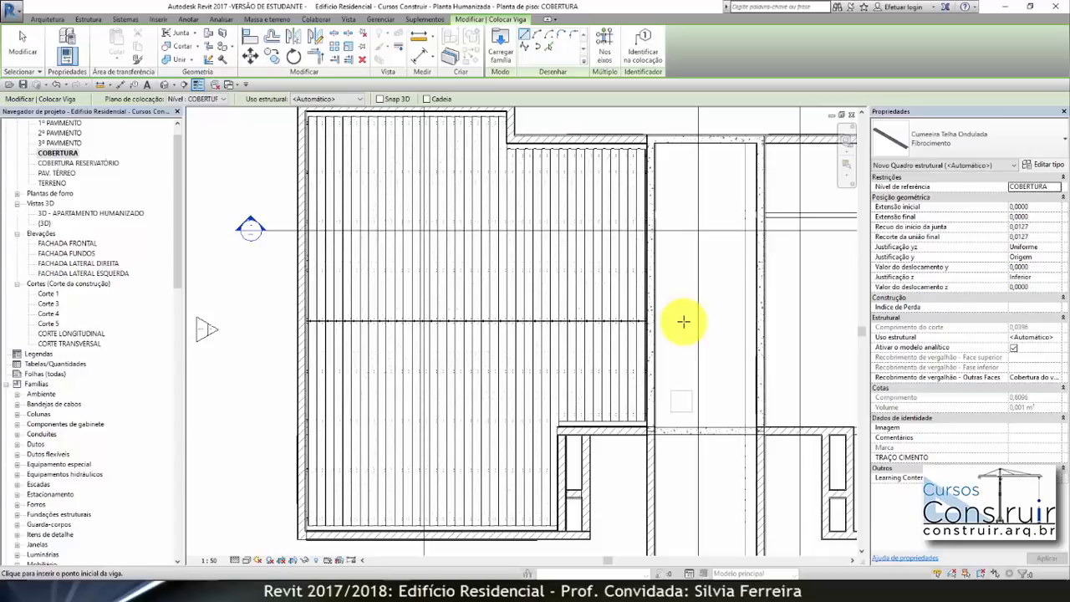
{"action": "scroll", "coordinate": [684, 321], "scroll_direction": "down", "scroll_amount": 2}
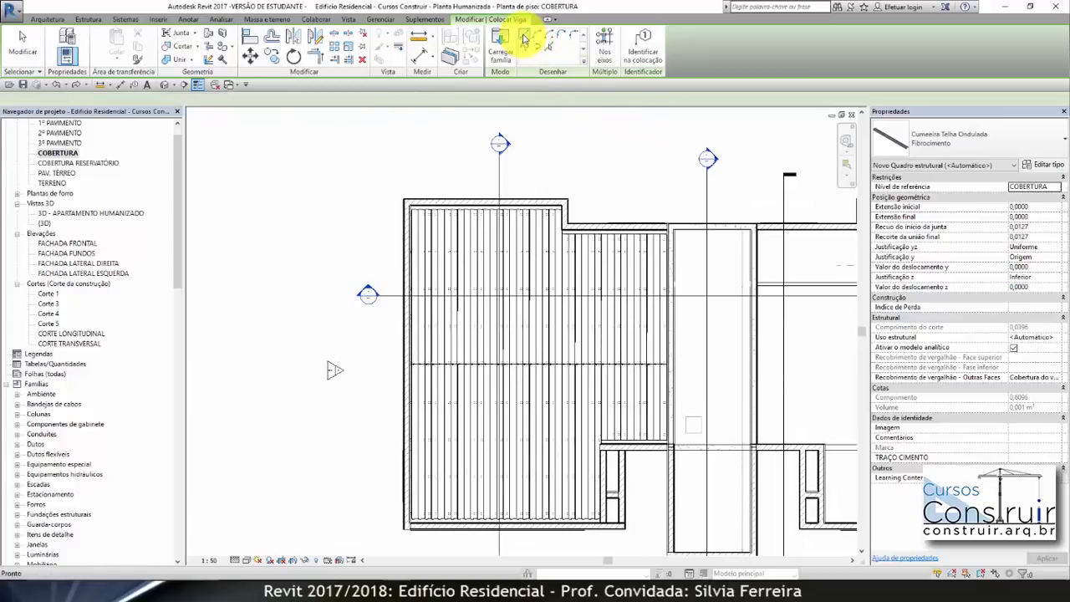
{"action": "scroll", "coordinate": [412, 401], "scroll_direction": "up", "scroll_amount": 3}
{"action": "scroll", "coordinate": [416, 312], "scroll_direction": "up", "scroll_amount": 4}
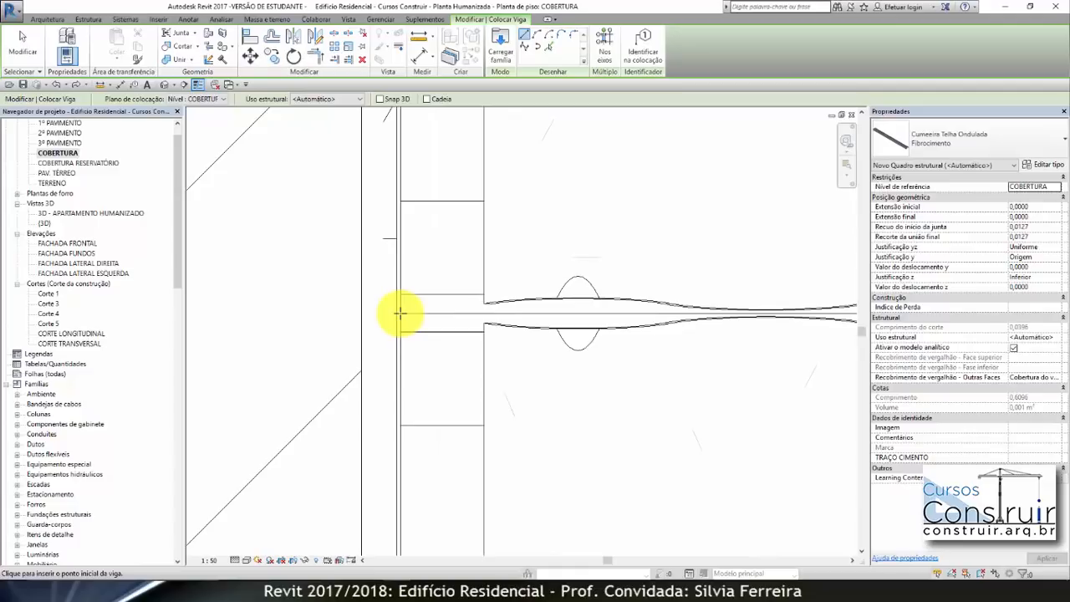
{"action": "left_click", "coordinate": [400, 313]}
{"action": "scroll", "coordinate": [306, 312], "scroll_direction": "down", "scroll_amount": 5}
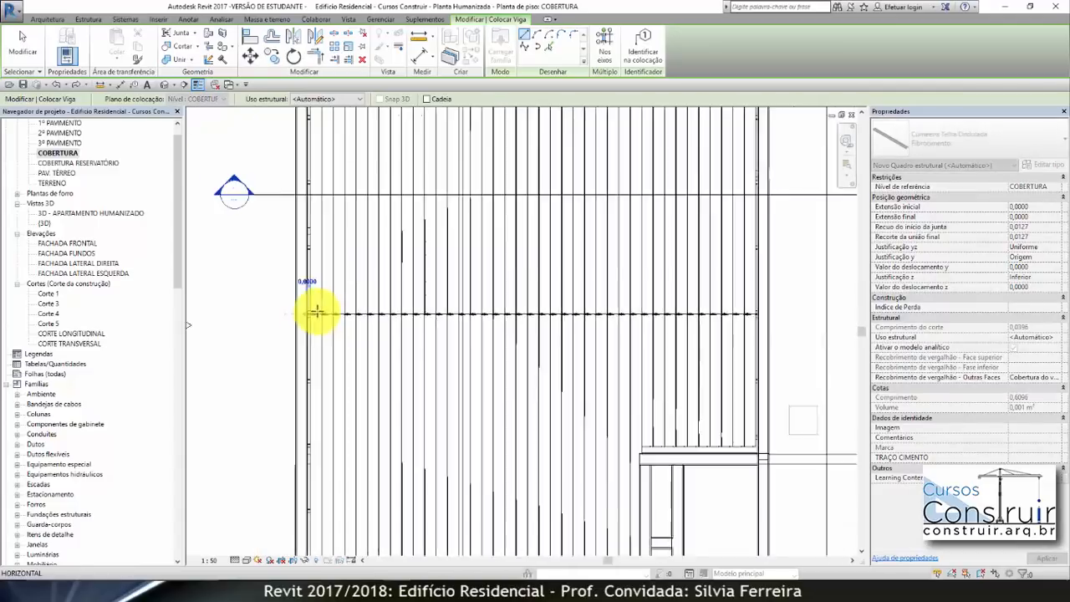
{"action": "scroll", "coordinate": [316, 313], "scroll_direction": "down", "scroll_amount": 4}
{"action": "scroll", "coordinate": [490, 305], "scroll_direction": "up", "scroll_amount": 5}
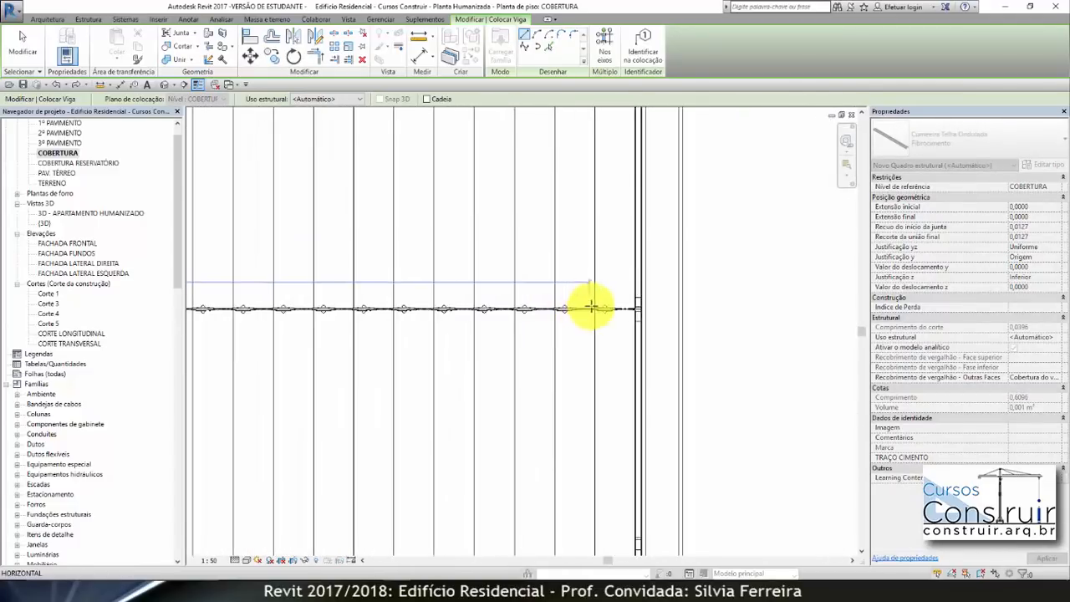
{"action": "scroll", "coordinate": [661, 313], "scroll_direction": "up", "scroll_amount": 3}
{"action": "scroll", "coordinate": [671, 298], "scroll_direction": "up", "scroll_amount": 2}
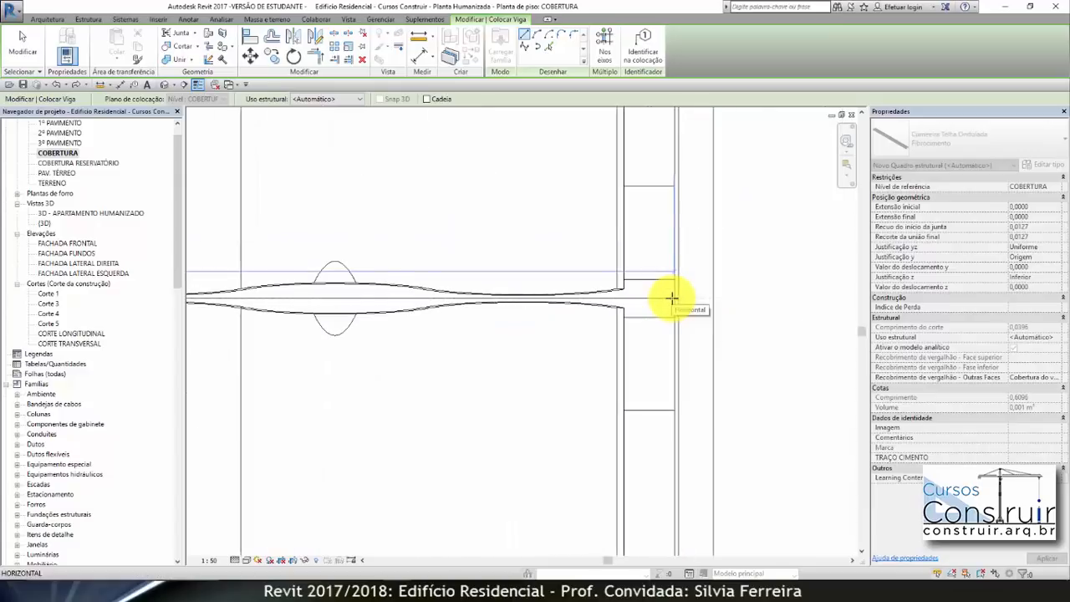
{"action": "left_click", "coordinate": [672, 297]}
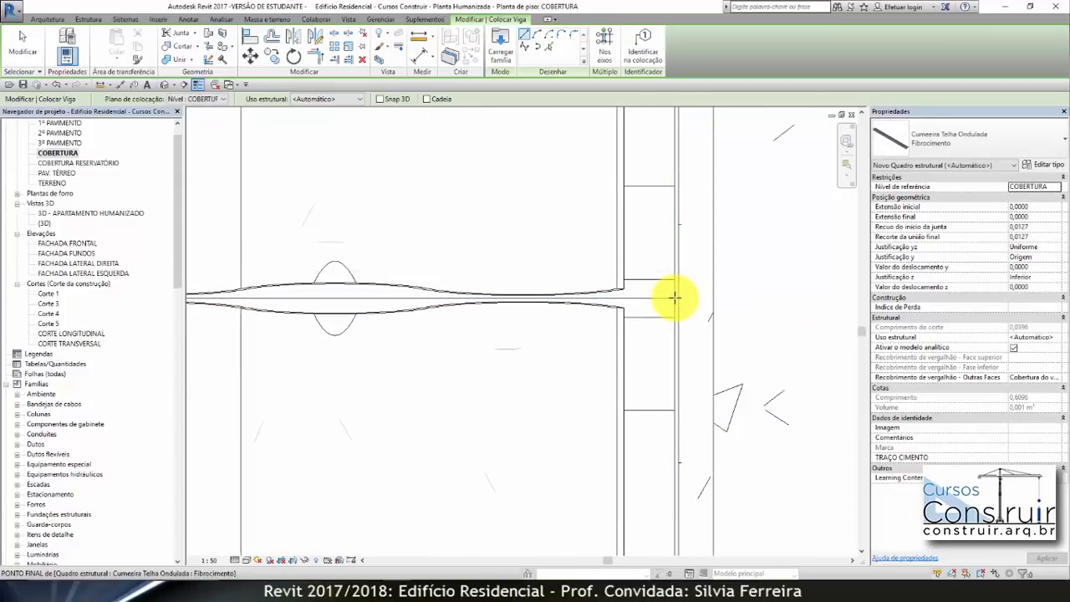
Open section Corte 5 and inspect the Cumeeira ridge cap beam sitting above the slab
{"action": "double_click", "coordinate": [48, 324]}
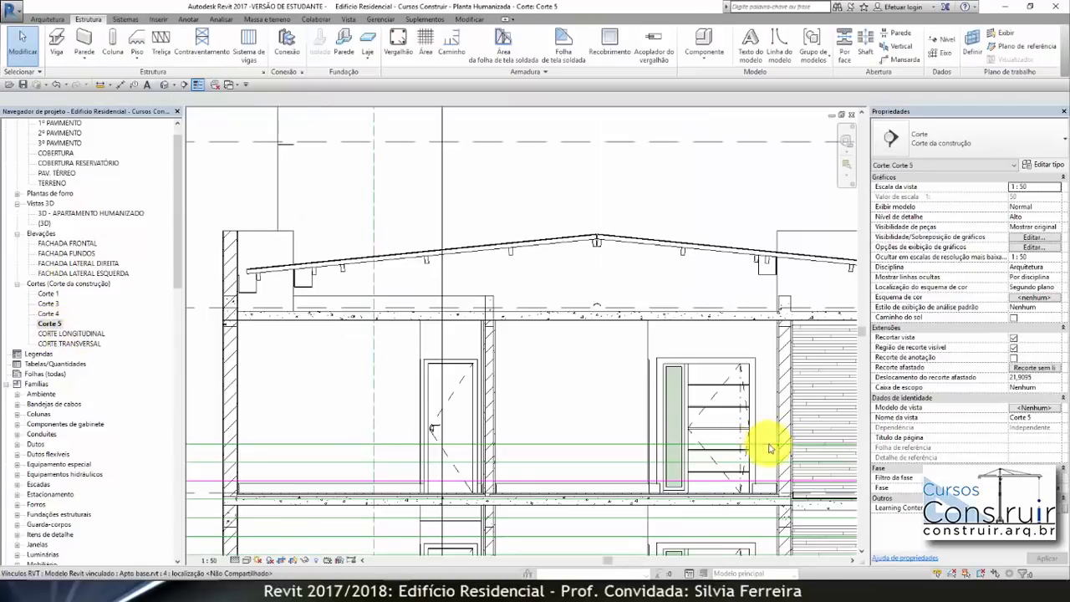
{"action": "scroll", "coordinate": [773, 303], "scroll_direction": "up", "scroll_amount": 3}
{"action": "scroll", "coordinate": [773, 302], "scroll_direction": "up", "scroll_amount": 1}
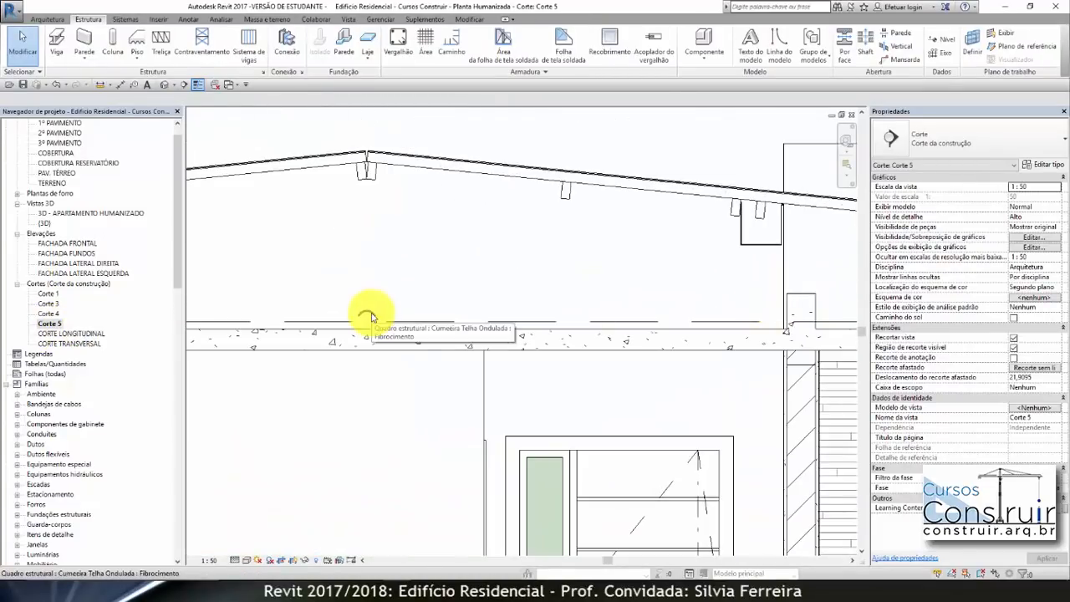
{"action": "left_click", "coordinate": [372, 316]}
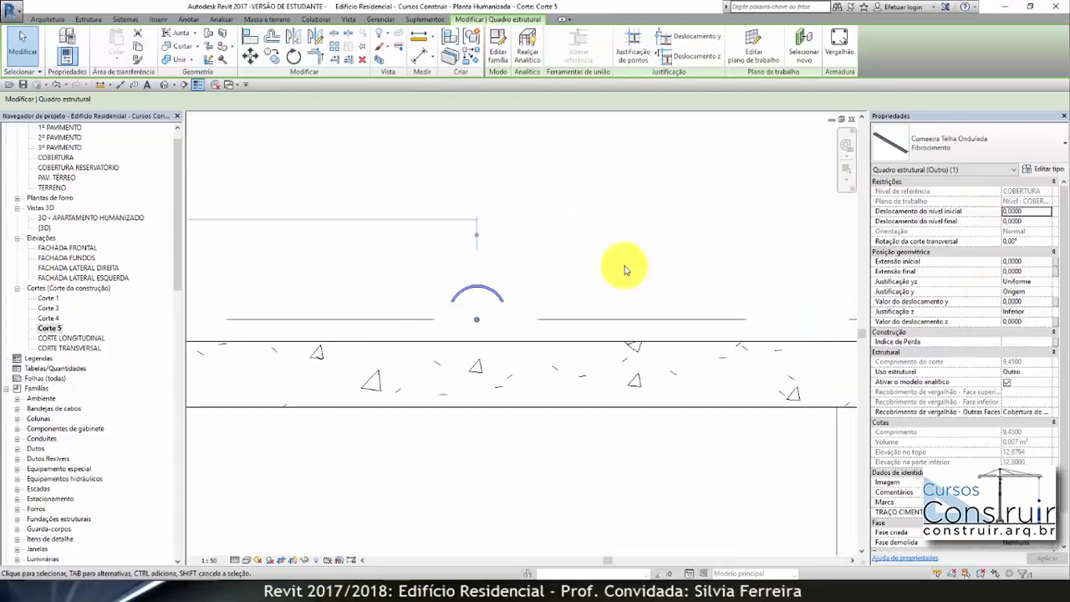
{"action": "key", "text": "Escape"}
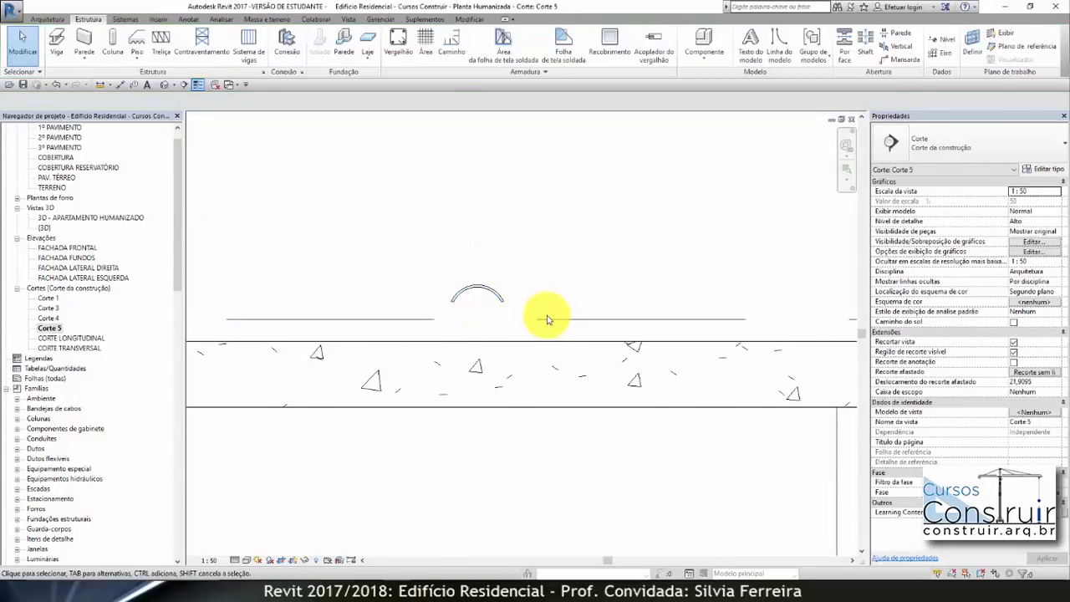
Set the z justification of the Cumeeira ridge cap beam to Topo in section Corte 5
{"action": "left_click", "coordinate": [535, 318]}
{"action": "left_click", "coordinate": [498, 301]}
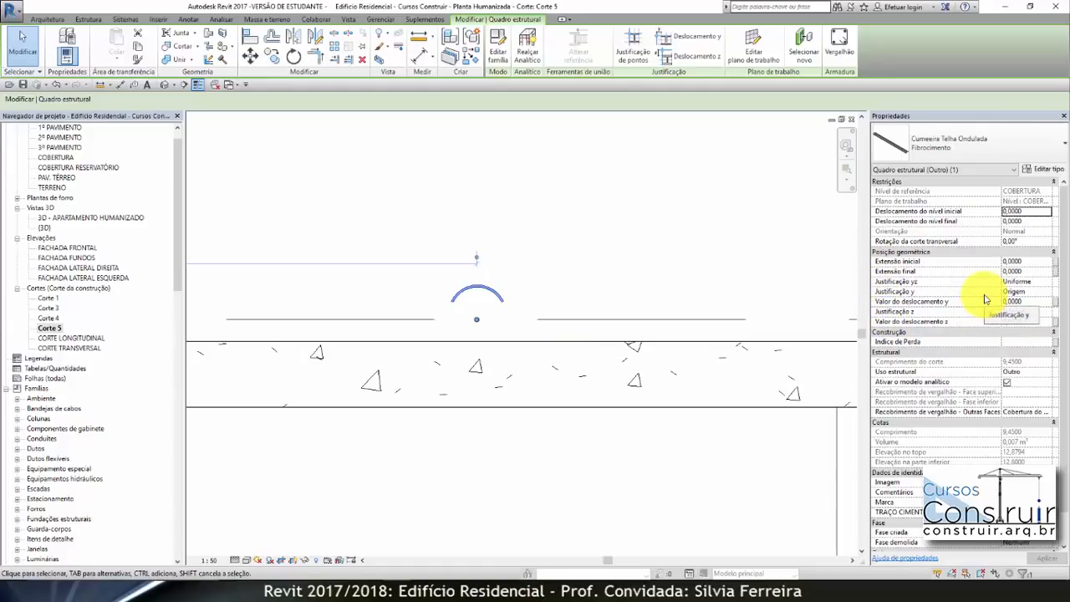
{"action": "left_click", "coordinate": [1045, 313]}
{"action": "left_click", "coordinate": [1046, 312]}
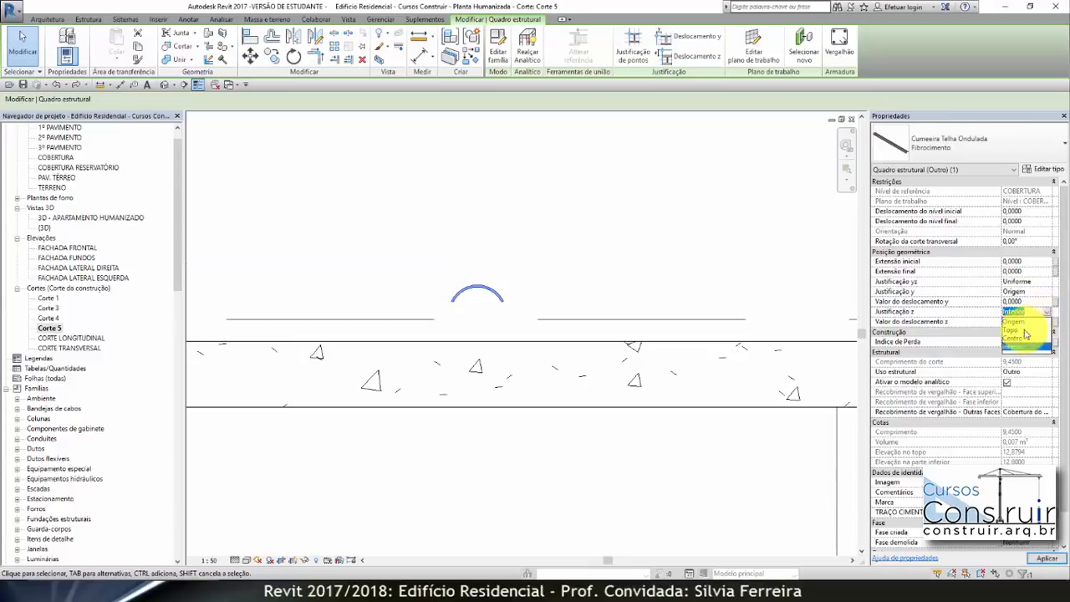
{"action": "left_click", "coordinate": [1006, 335]}
{"action": "left_click", "coordinate": [618, 270]}
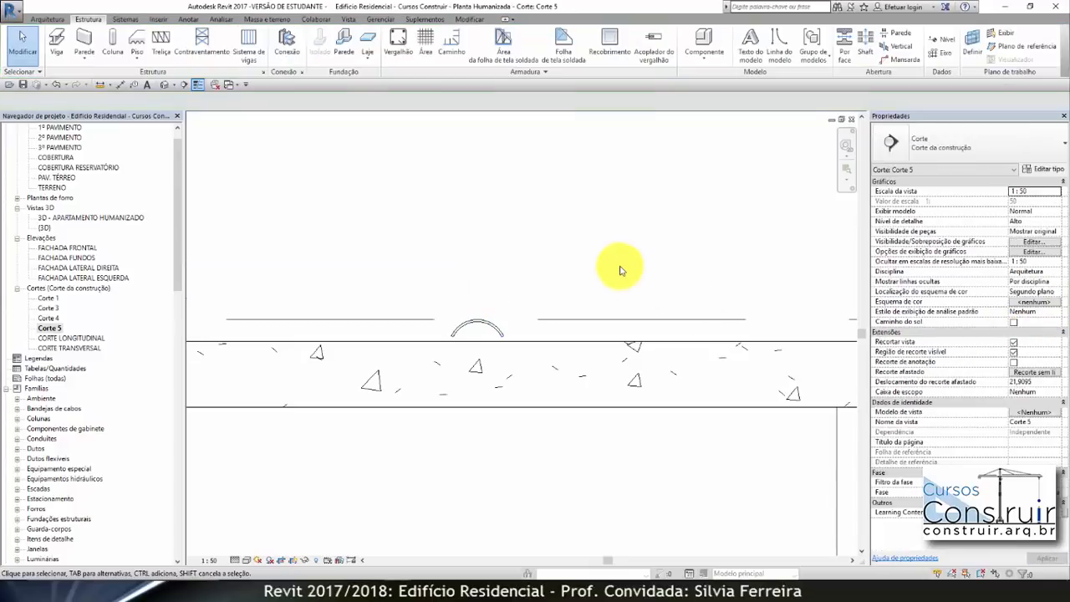
Return the Cumeeira ridge cap beam's z justification to Inferior
{"action": "left_click", "coordinate": [484, 327]}
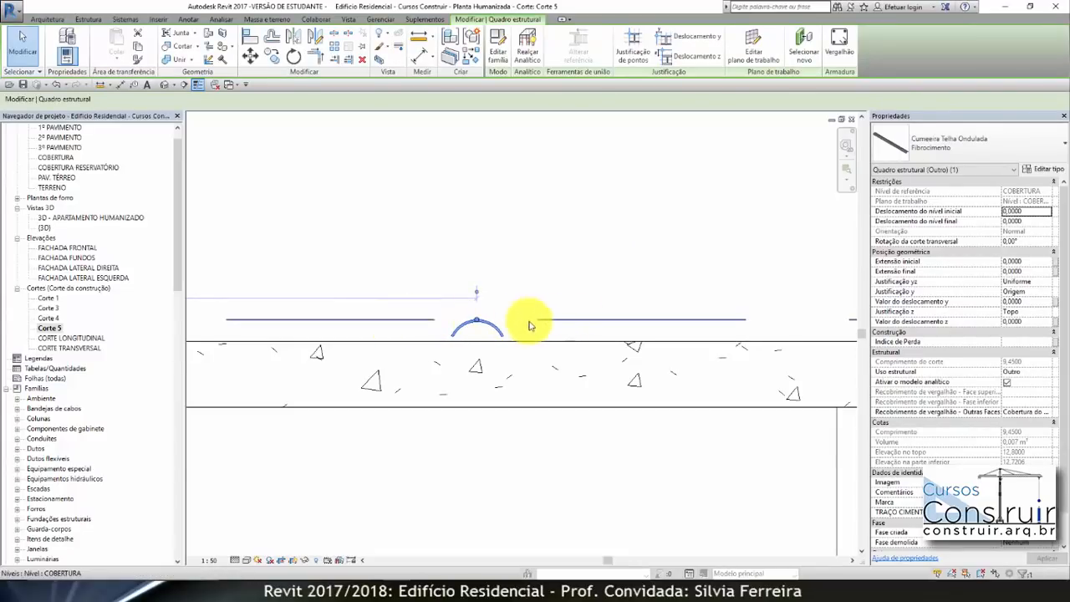
{"action": "left_click", "coordinate": [1028, 311]}
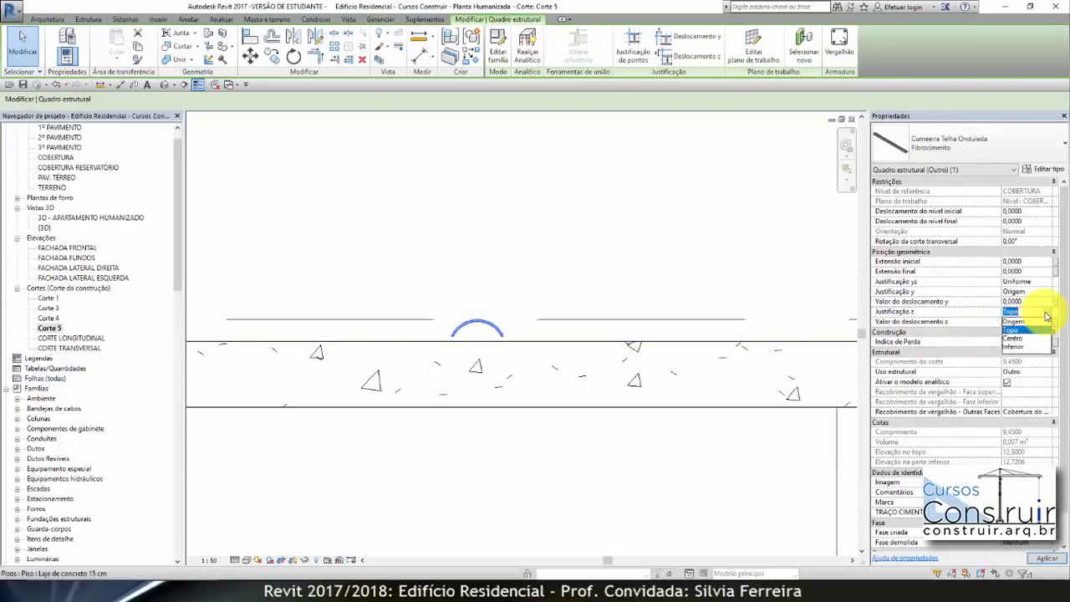
{"action": "left_click", "coordinate": [1007, 348]}
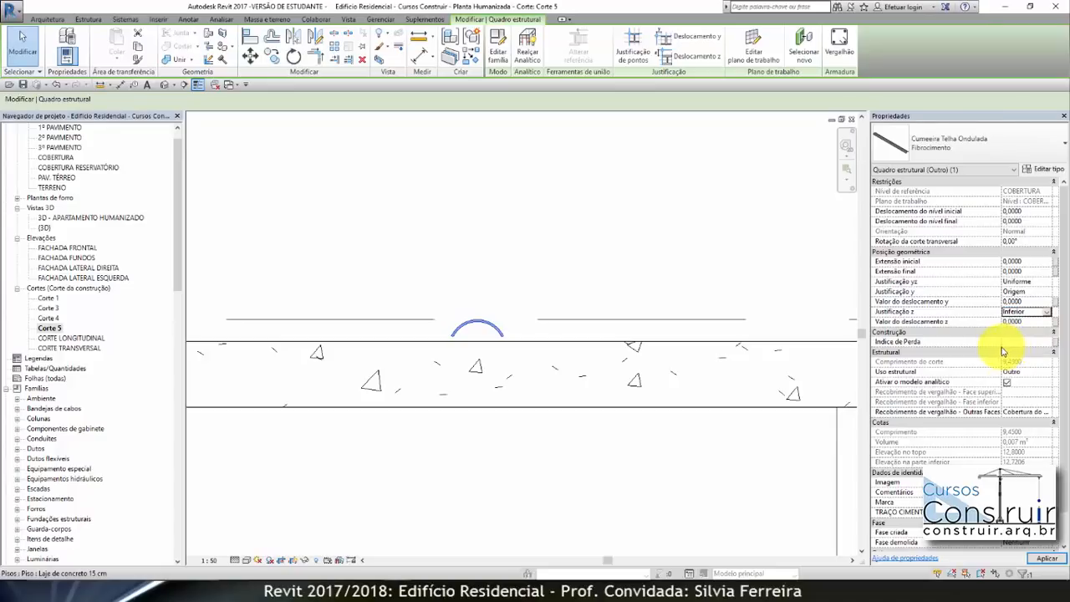
{"action": "left_click", "coordinate": [798, 267]}
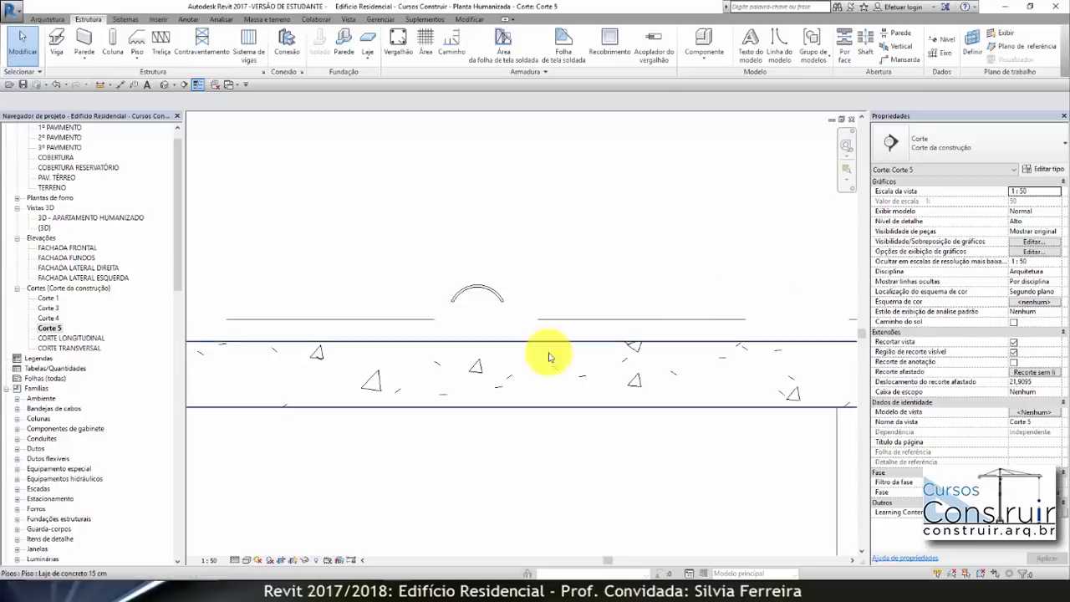
Measure the vertical distance from the tile ridge down to the base point of the Cumeeira beam
{"action": "scroll", "coordinate": [489, 418], "scroll_direction": "down", "scroll_amount": 4}
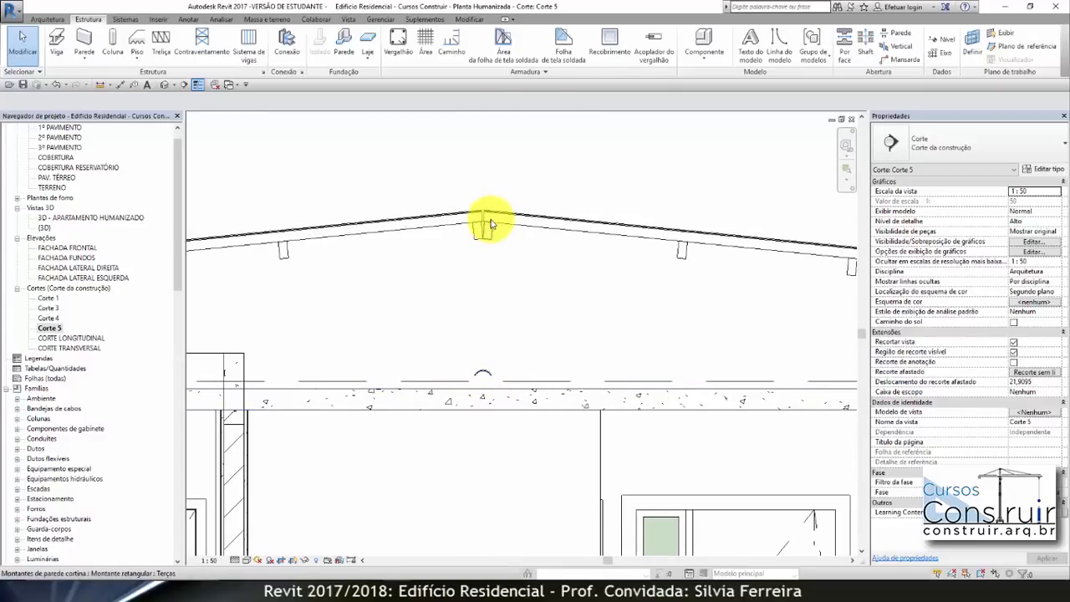
{"action": "scroll", "coordinate": [479, 238], "scroll_direction": "up", "scroll_amount": 1}
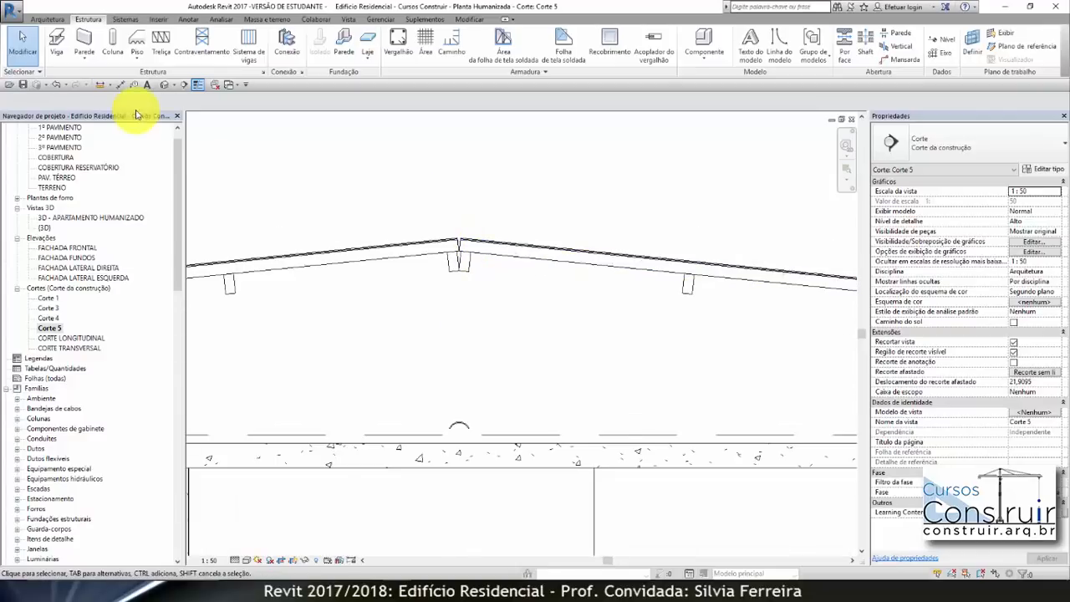
{"action": "left_click", "coordinate": [100, 84]}
{"action": "left_click", "coordinate": [458, 241]}
{"action": "left_click", "coordinate": [459, 431]}
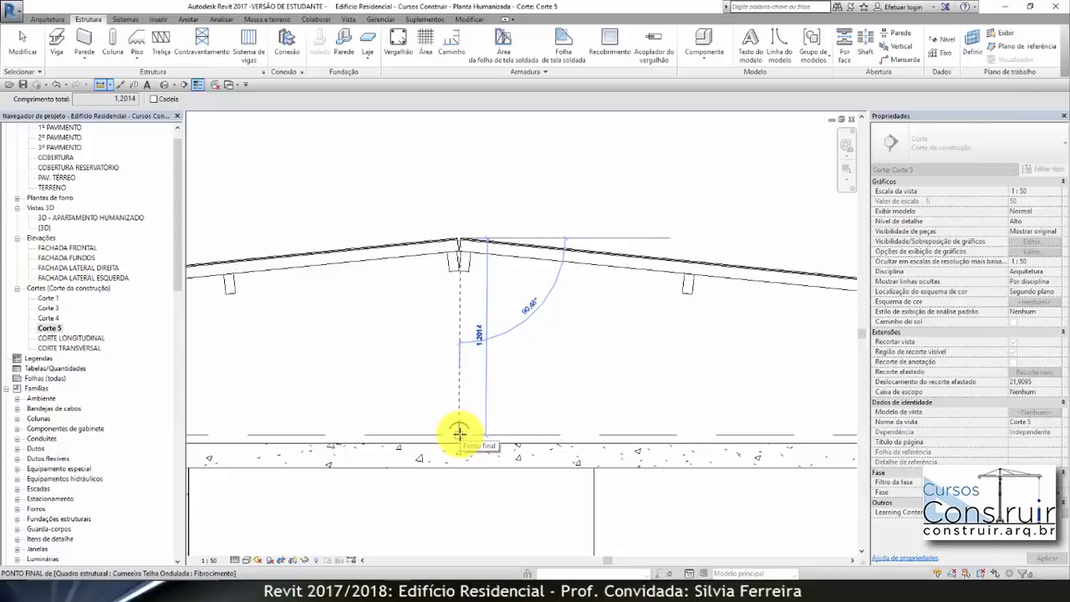
{"action": "key", "text": "Escape"}
{"action": "key", "text": "Escape"}
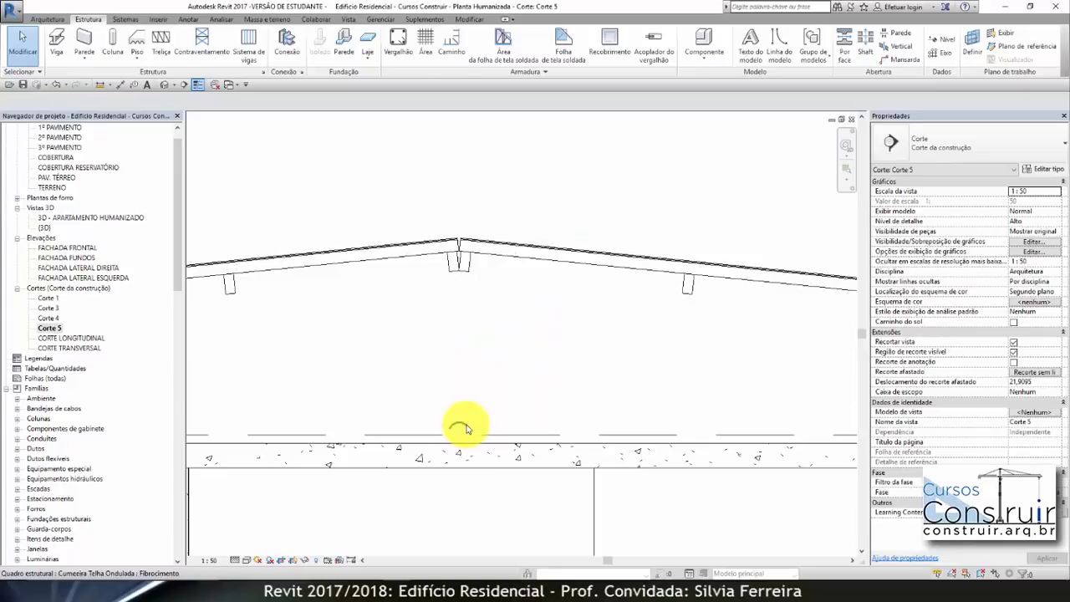
Set the z offset value of the Cumeeira ridge cap beam to 1,20
{"action": "left_click", "coordinate": [465, 429]}
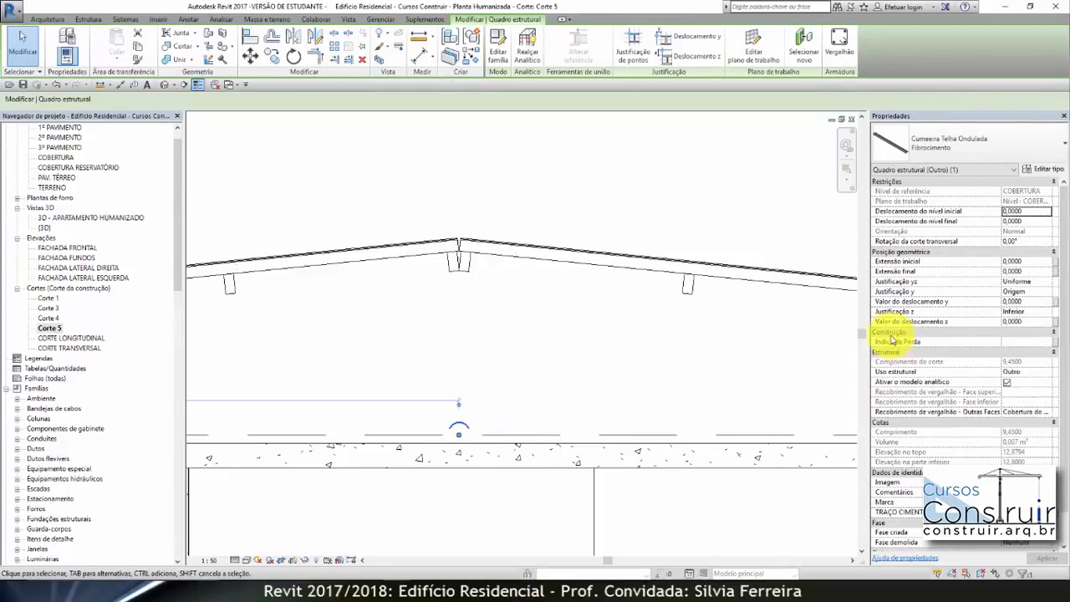
{"action": "left_click", "coordinate": [1027, 325]}
{"action": "double_click", "coordinate": [1000, 326]}
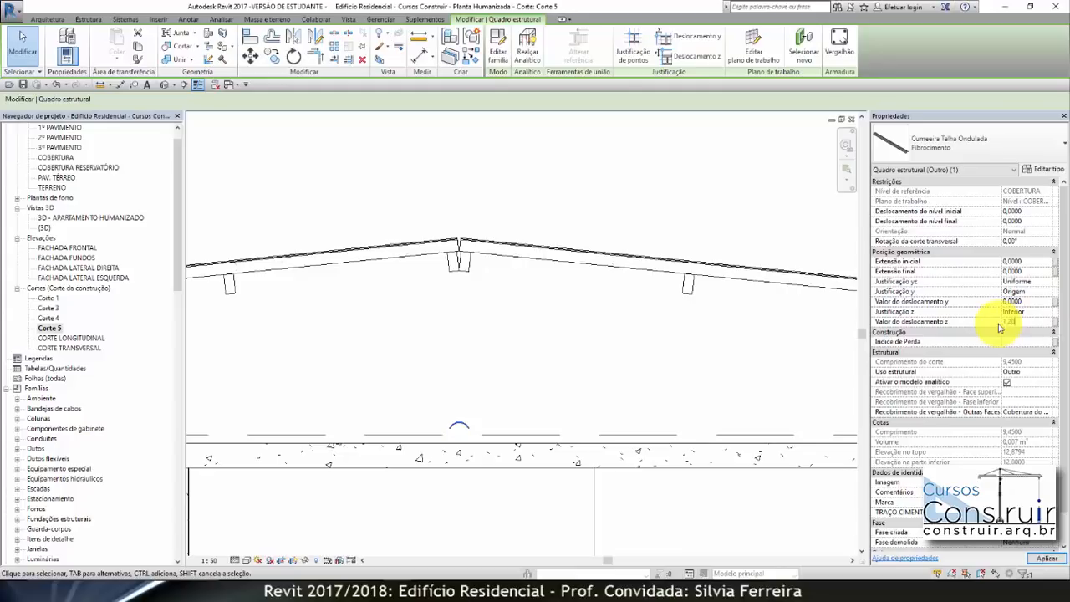
{"action": "left_click", "coordinate": [549, 195]}
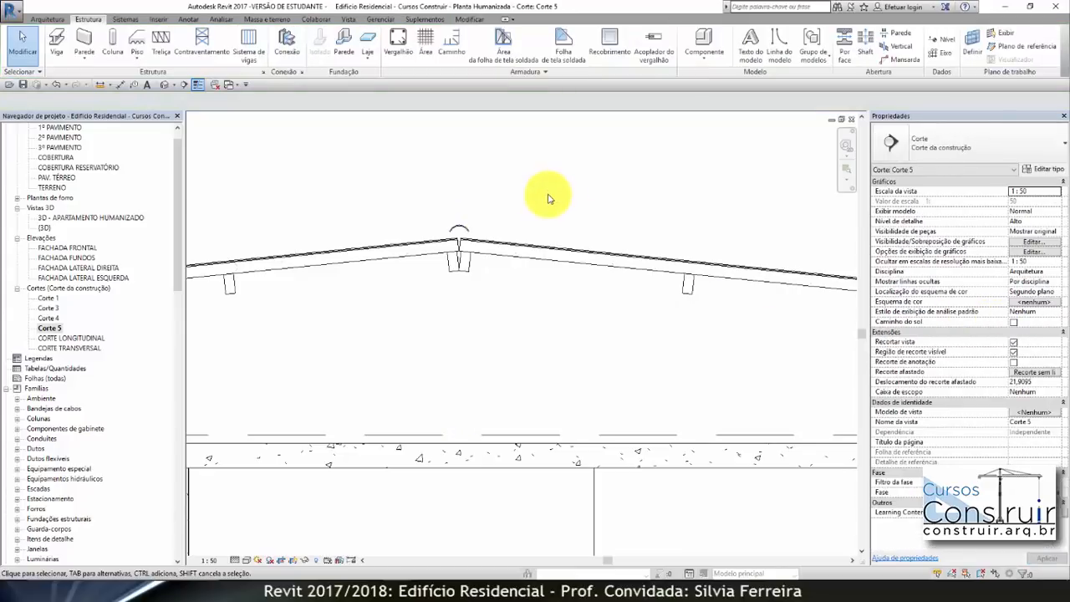
Measure the vertical gap between the ridge cap's lower edge and the top of the corrugated tile
{"action": "scroll", "coordinate": [455, 236], "scroll_direction": "up", "scroll_amount": 2}
{"action": "scroll", "coordinate": [456, 237], "scroll_direction": "up", "scroll_amount": 3}
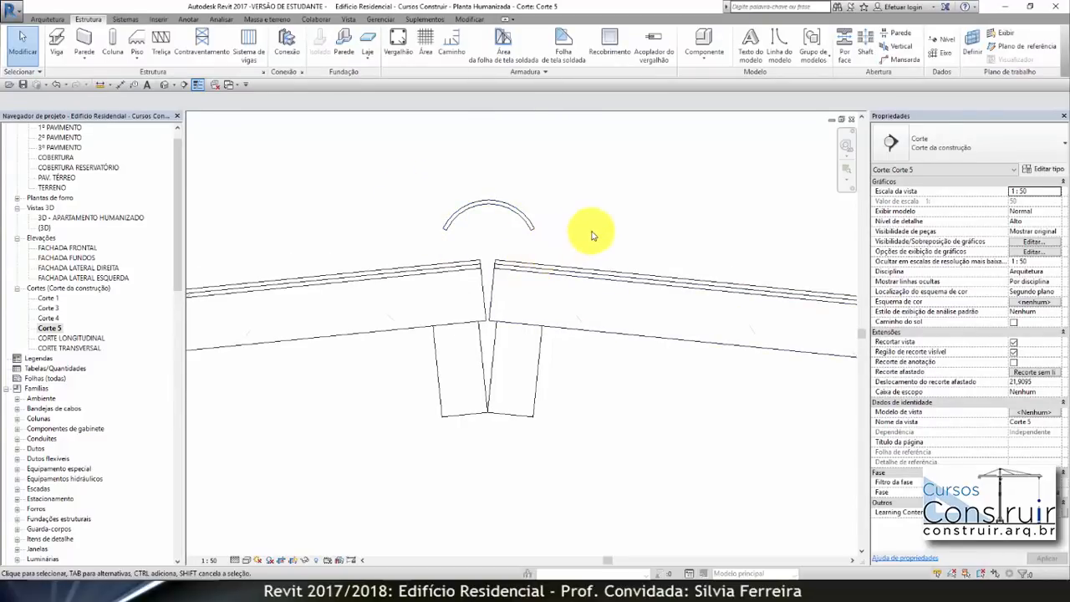
{"action": "left_click", "coordinate": [102, 86]}
{"action": "left_click", "coordinate": [531, 230]}
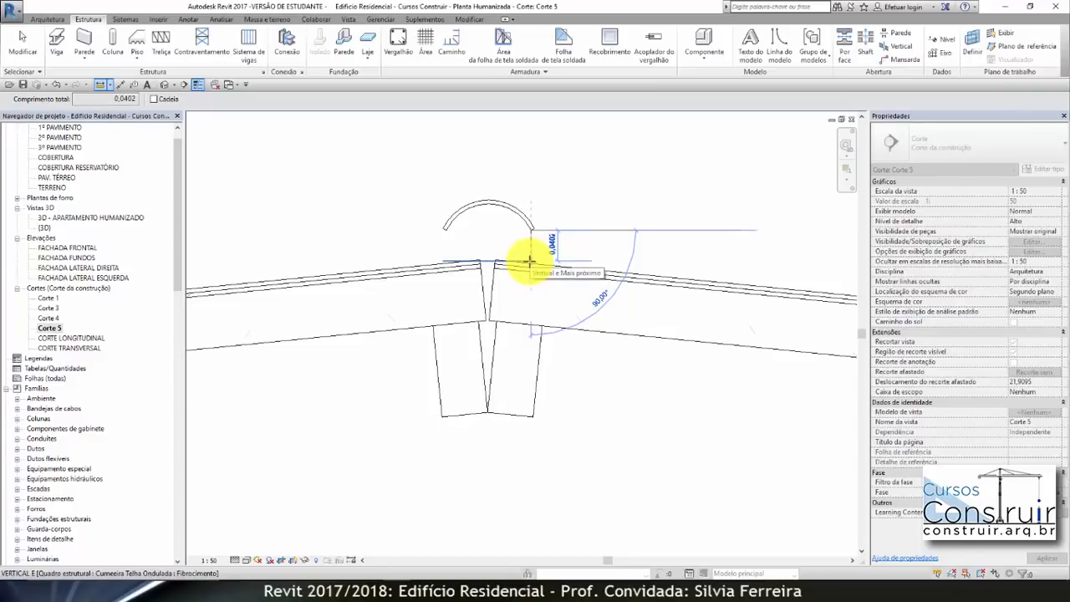
{"action": "key", "text": "Escape"}
{"action": "key", "text": "Escape"}
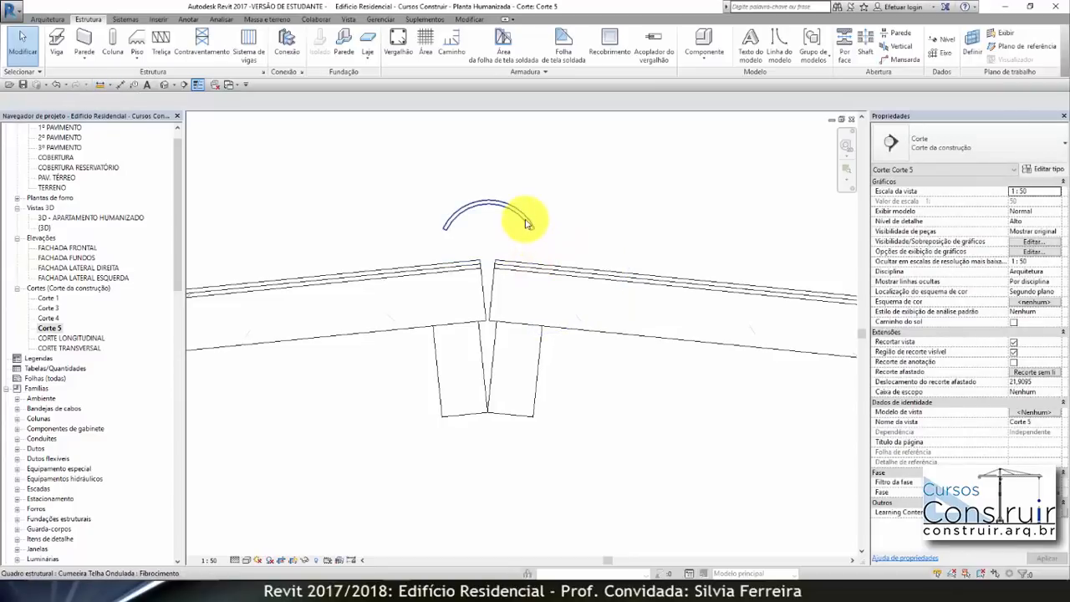
Set the ridge cap's z offset value to 1,16 and check the roof in the 3D - APARTAMENTO HUMANIZADO view
{"action": "left_click", "coordinate": [512, 208]}
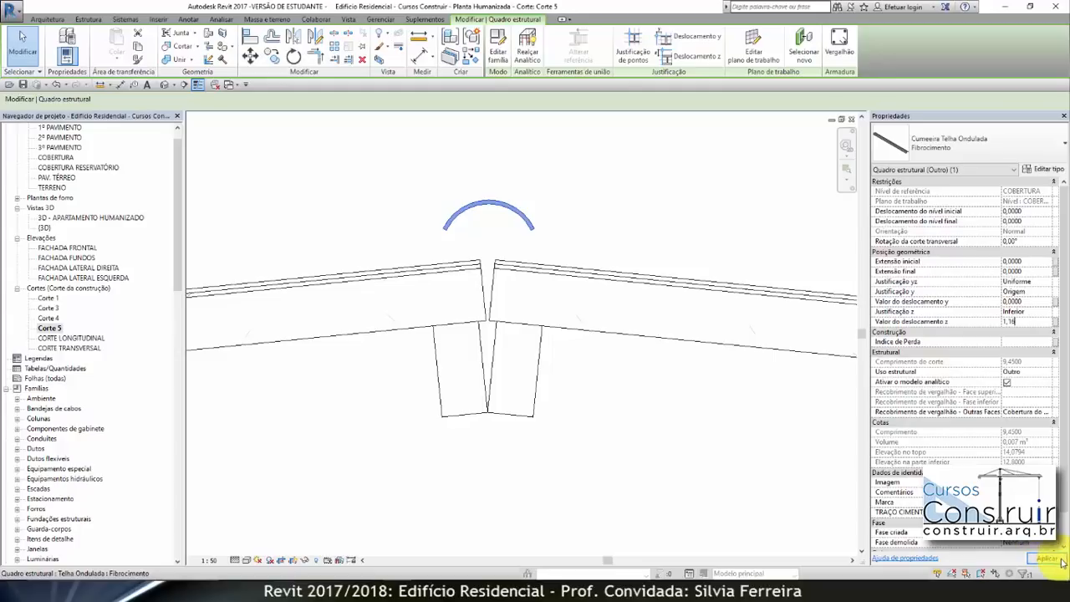
{"action": "left_click", "coordinate": [1058, 559]}
{"action": "key", "text": "Escape"}
{"action": "double_click", "coordinate": [64, 220]}
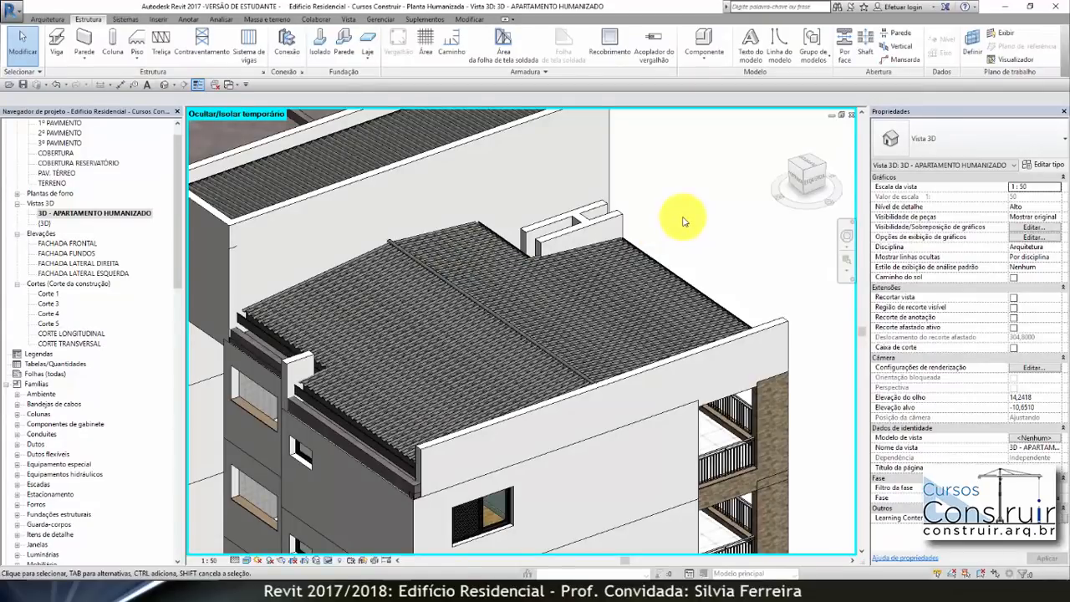
{"action": "scroll", "coordinate": [682, 221], "scroll_direction": "down", "scroll_amount": 5}
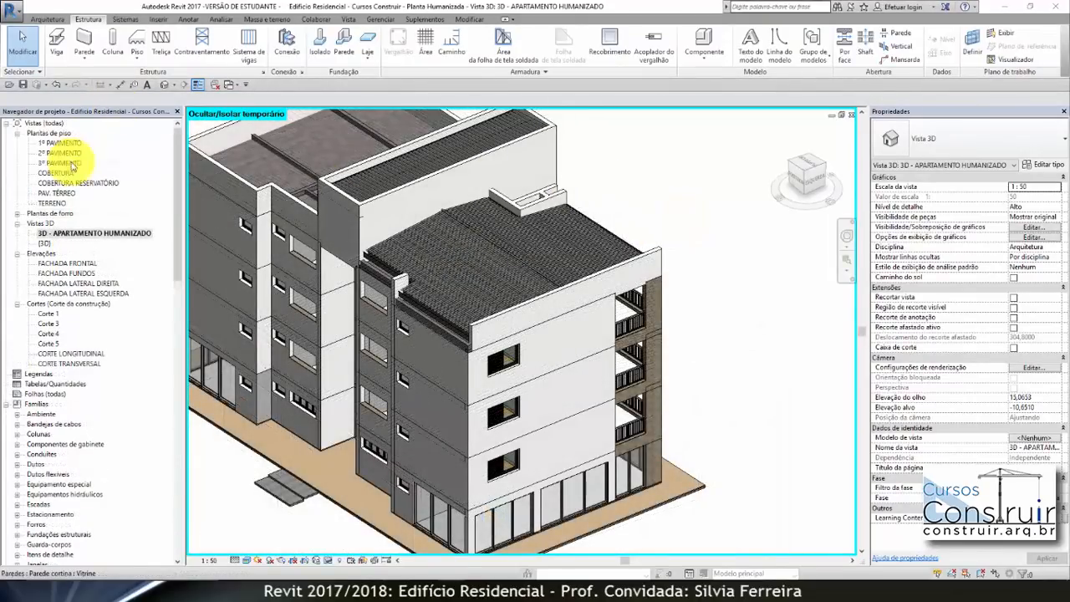
In the COBERTURA plan, examine the gaps between the corrugated tiles and the walls at both ends of the left roof
{"action": "double_click", "coordinate": [62, 173]}
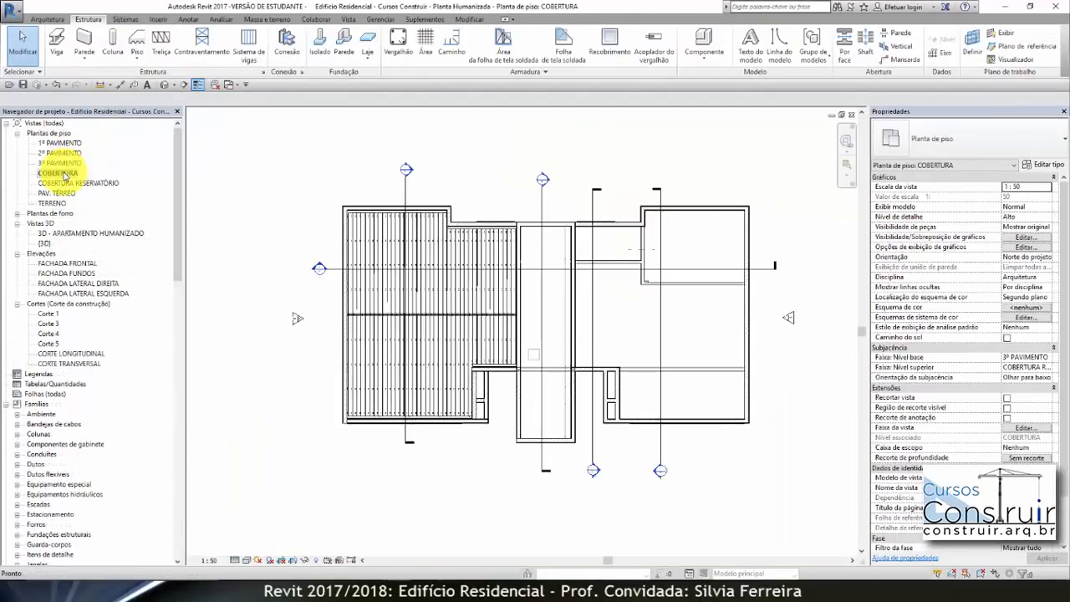
{"action": "scroll", "coordinate": [507, 234], "scroll_direction": "up", "scroll_amount": 6}
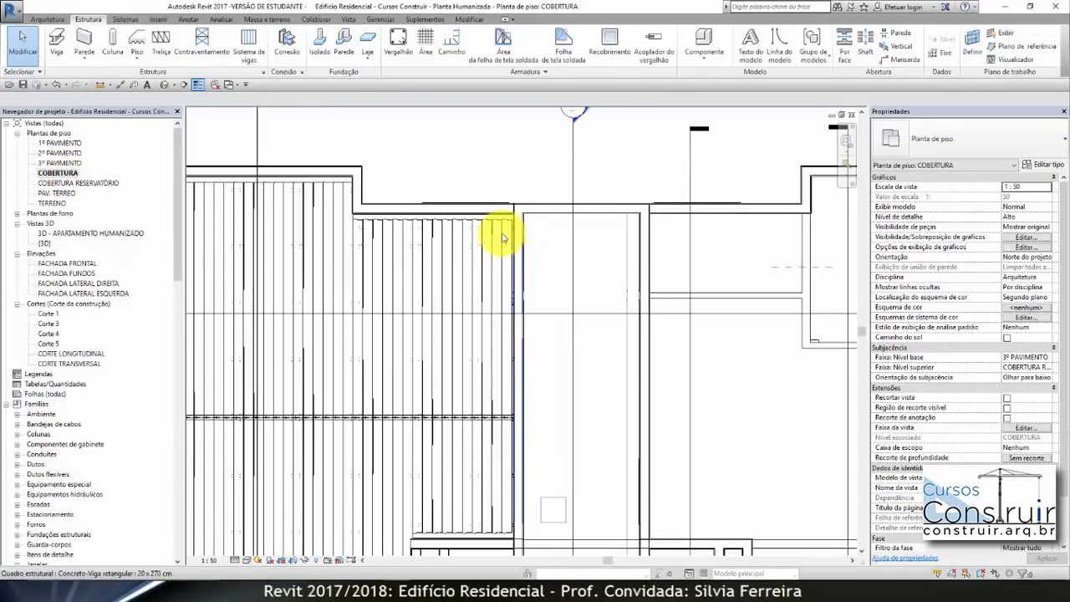
{"action": "scroll", "coordinate": [518, 240], "scroll_direction": "up", "scroll_amount": 3}
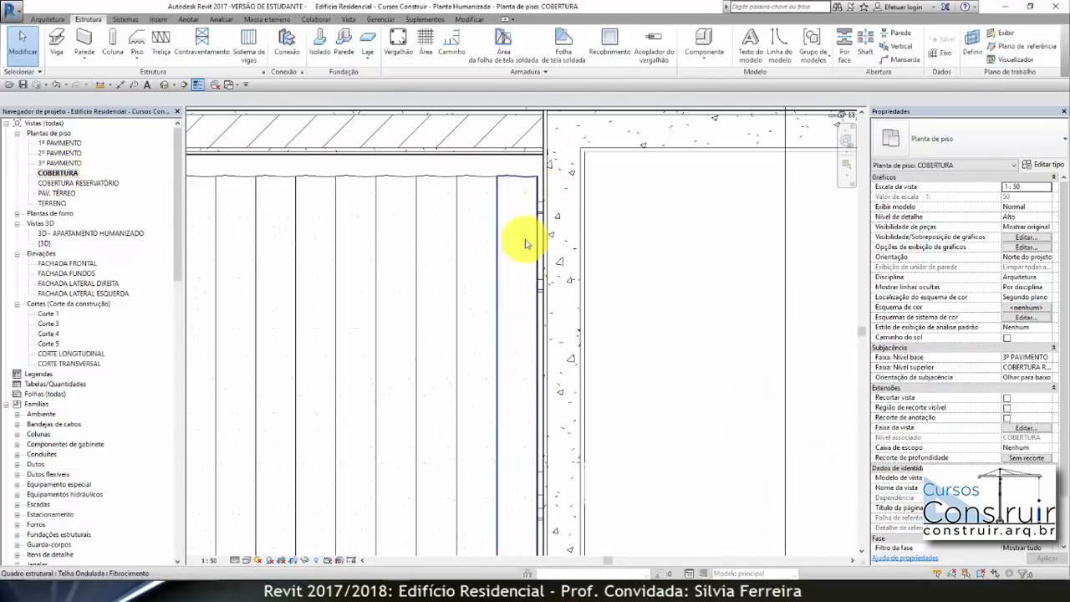
{"action": "scroll", "coordinate": [647, 245], "scroll_direction": "down", "scroll_amount": 2}
{"action": "scroll", "coordinate": [633, 234], "scroll_direction": "down", "scroll_amount": 4}
{"action": "scroll", "coordinate": [446, 227], "scroll_direction": "up", "scroll_amount": 5}
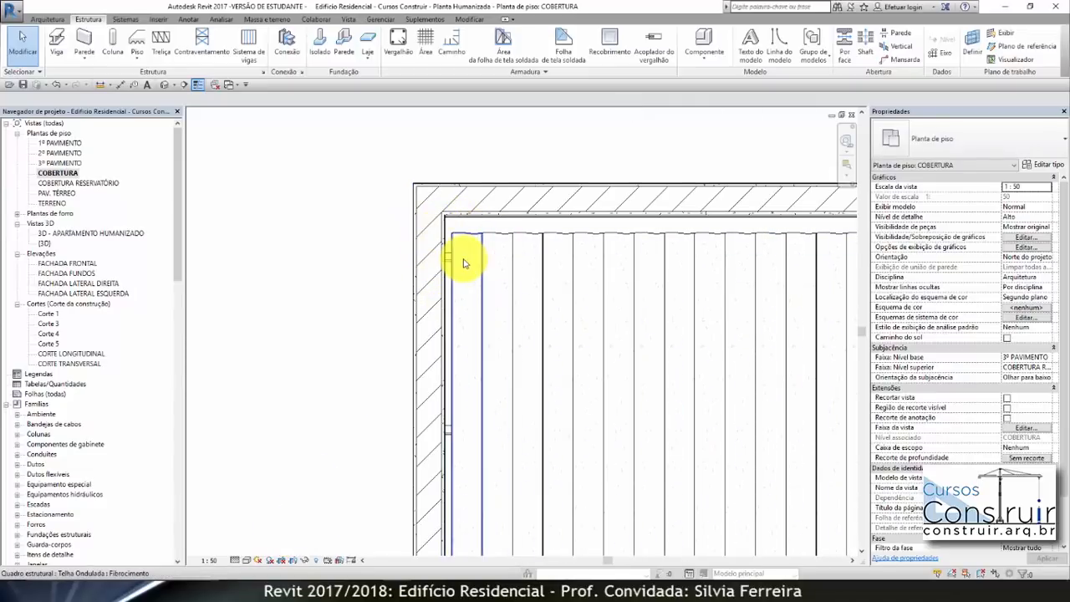
{"action": "scroll", "coordinate": [444, 251], "scroll_direction": "up", "scroll_amount": 3}
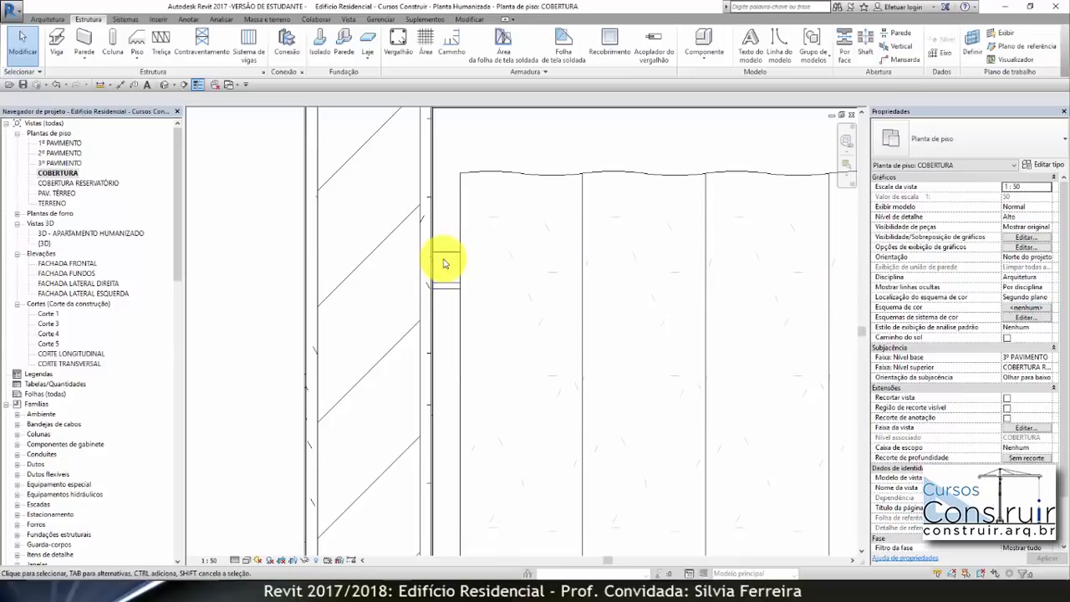
Set the Justificação of the corrugated tile beam system on the slope above the ridge in plan to Início
{"action": "scroll", "coordinate": [444, 263], "scroll_direction": "down", "scroll_amount": 5}
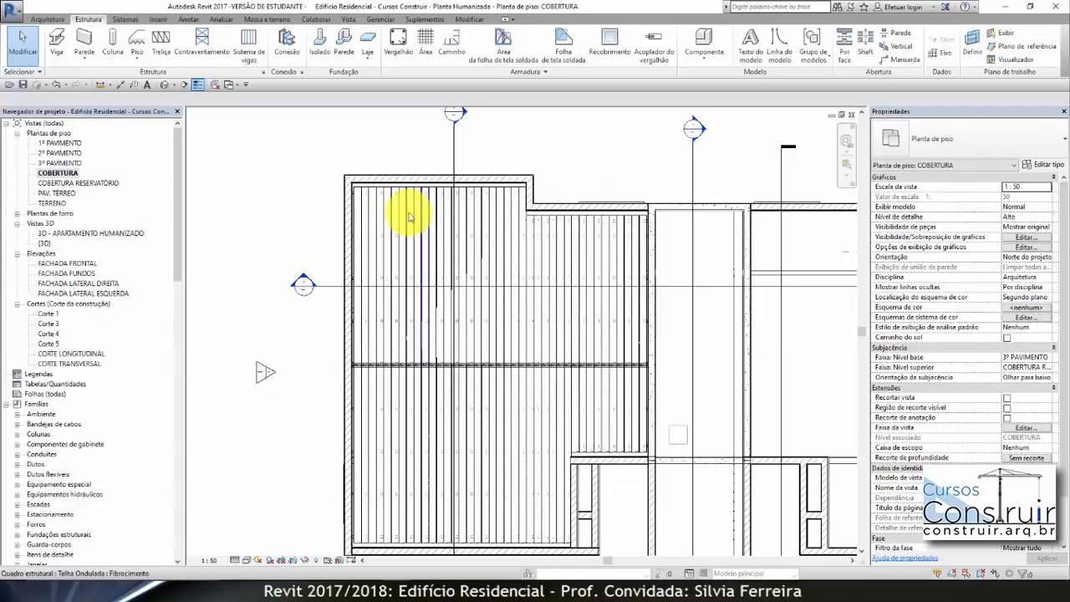
{"action": "key", "text": "Tab"}
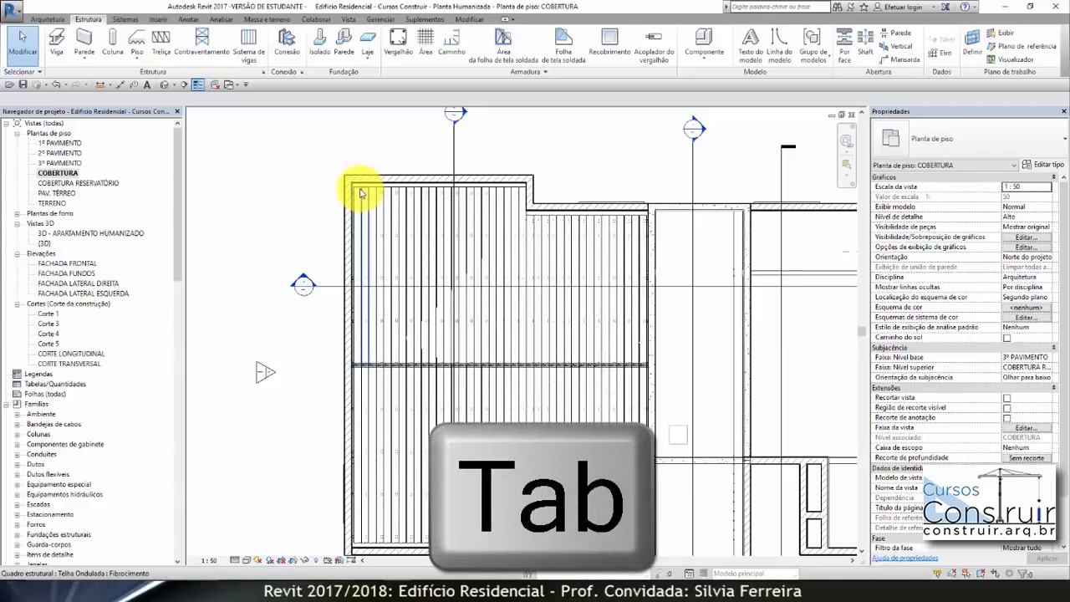
{"action": "key", "text": "Tab"}
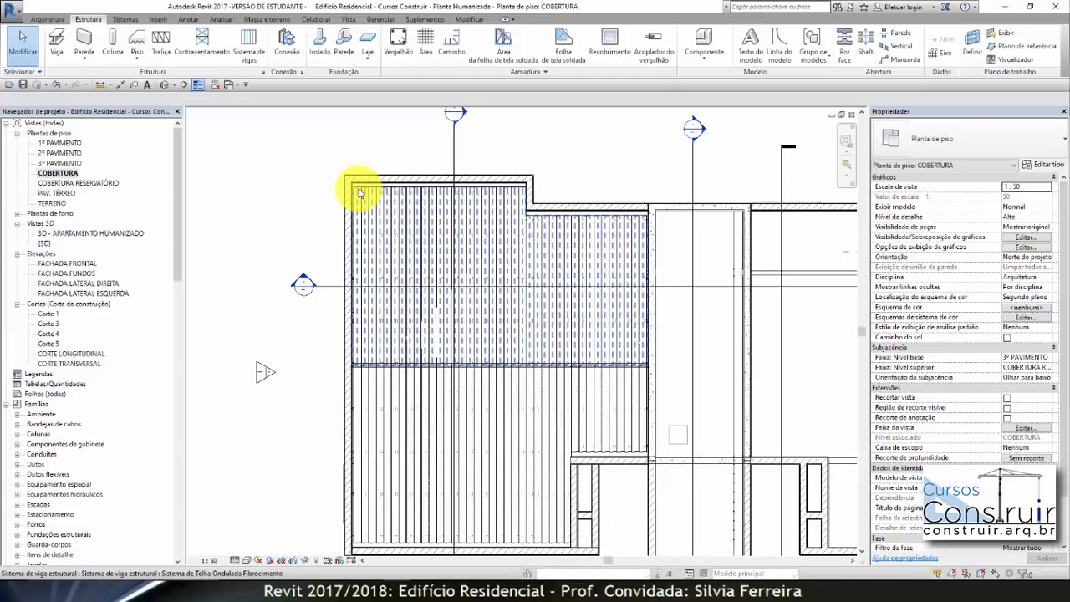
{"action": "left_click", "coordinate": [359, 193]}
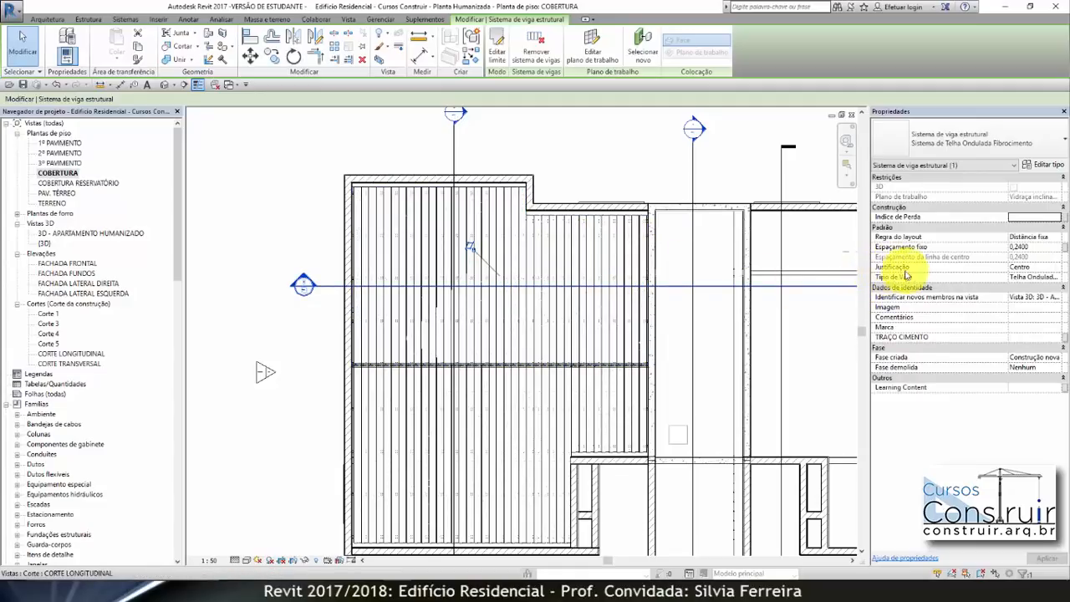
{"action": "left_click", "coordinate": [1028, 266]}
{"action": "left_click", "coordinate": [1058, 267]}
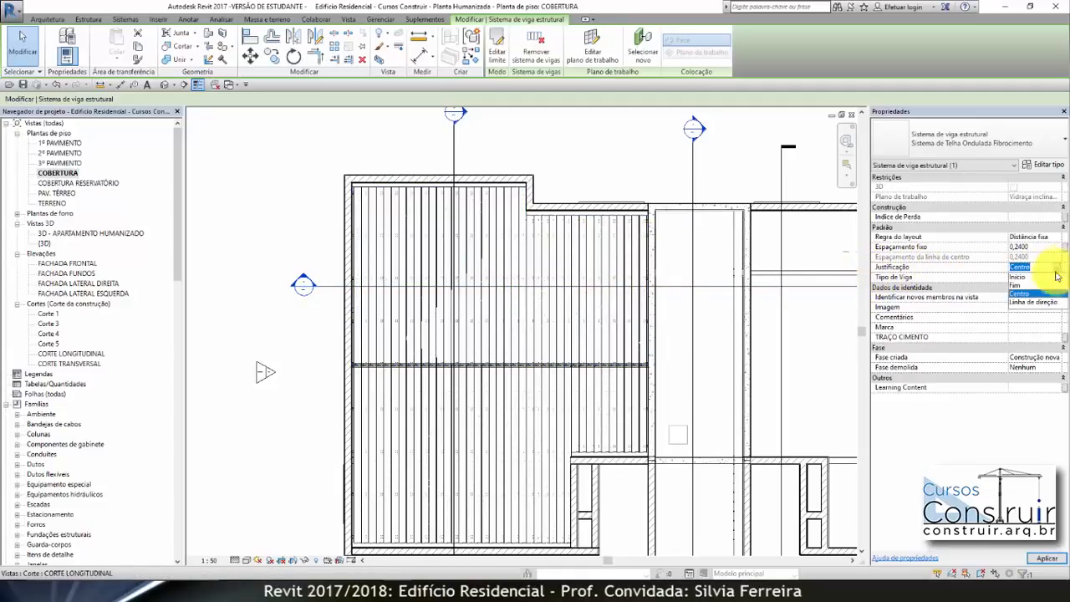
{"action": "left_click", "coordinate": [1023, 282]}
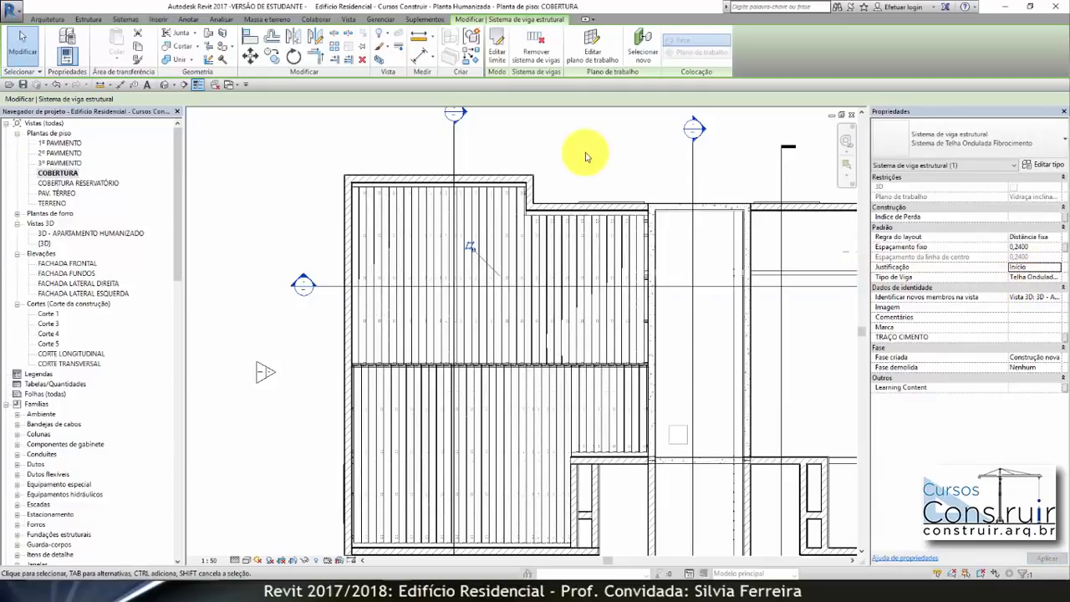
Set the Justificação of the corrugated tile beam system on the slope below the ridge in plan to Início
{"action": "scroll", "coordinate": [694, 339], "scroll_direction": "up", "scroll_amount": 3}
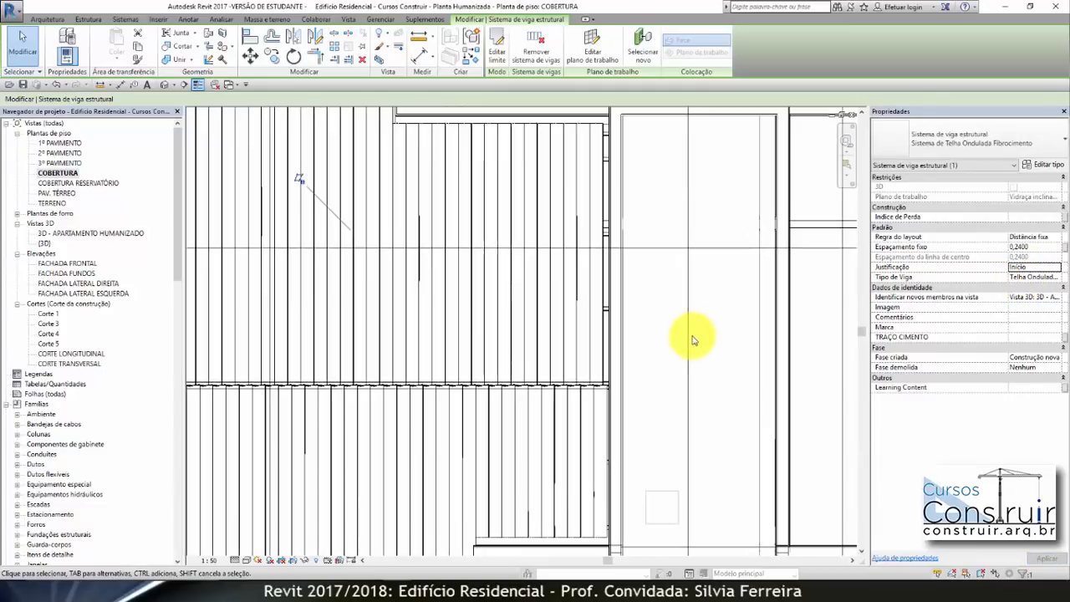
{"action": "scroll", "coordinate": [659, 239], "scroll_direction": "down", "scroll_amount": 3}
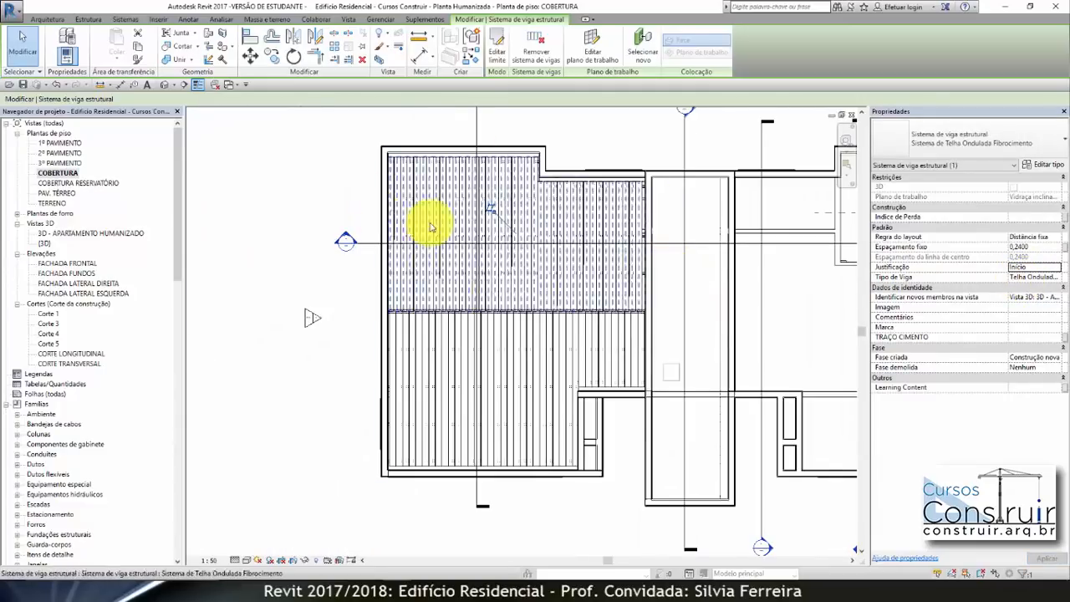
{"action": "scroll", "coordinate": [530, 469], "scroll_direction": "up", "scroll_amount": 2}
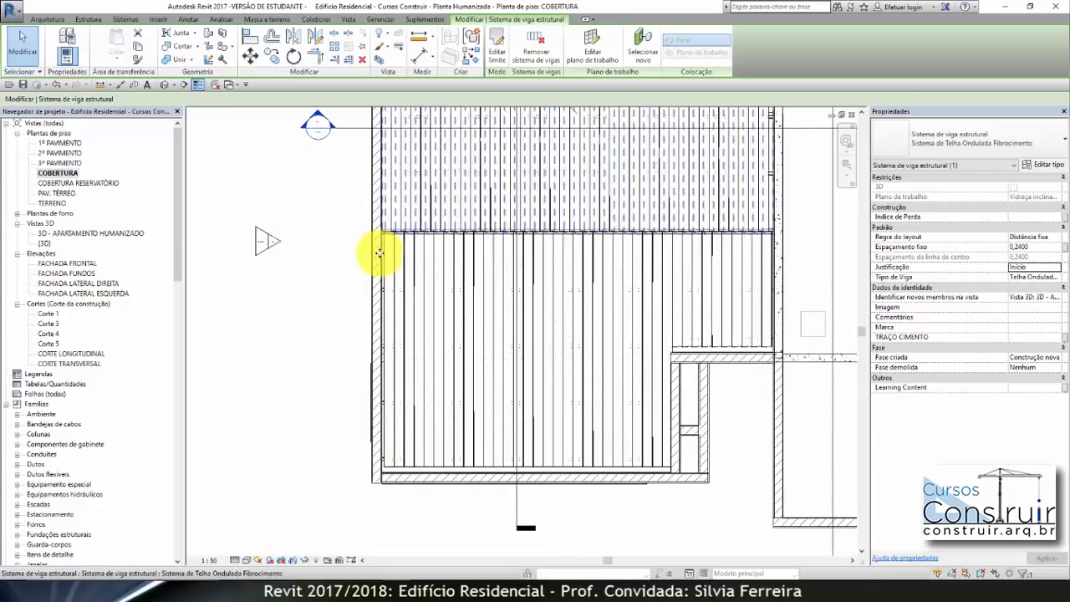
{"action": "key", "text": "Tab"}
{"action": "key", "text": "Tab"}
{"action": "left_click", "coordinate": [410, 473]}
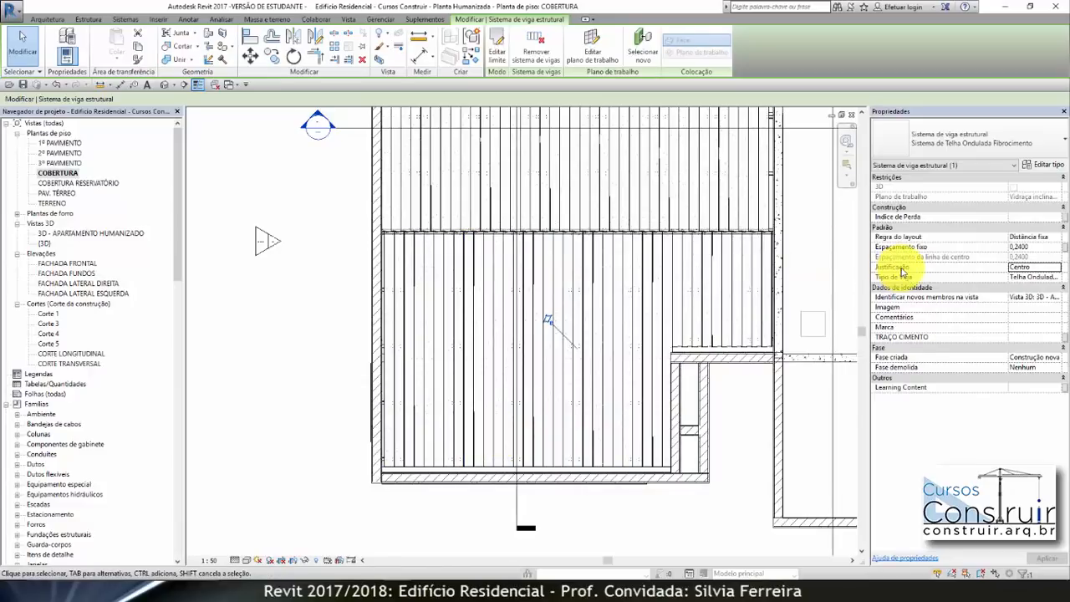
{"action": "left_click", "coordinate": [1059, 269]}
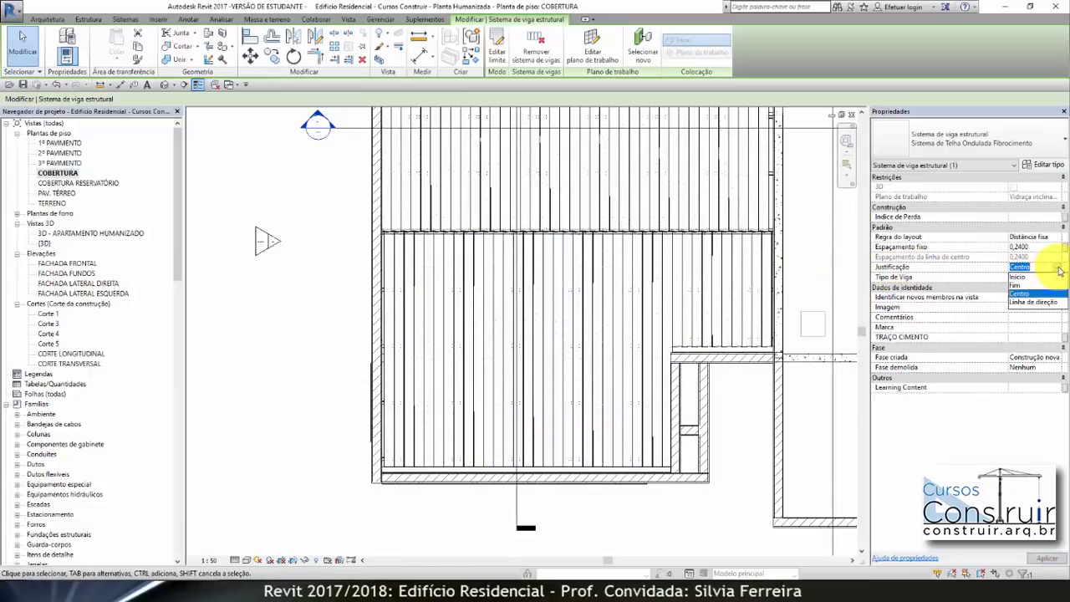
{"action": "left_click", "coordinate": [1017, 277]}
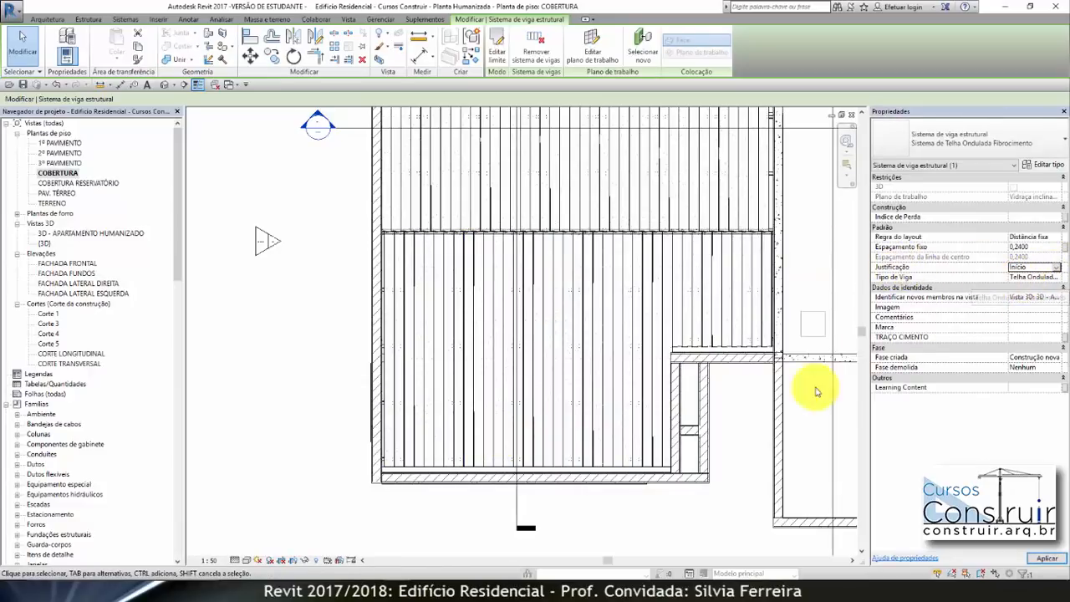
{"action": "left_click", "coordinate": [741, 404]}
Copy the end tile of both slopes one tile spacing toward the concrete wall to fill the gap
{"action": "scroll", "coordinate": [716, 371], "scroll_direction": "down", "scroll_amount": 2}
{"action": "scroll", "coordinate": [712, 353], "scroll_direction": "up", "scroll_amount": 3}
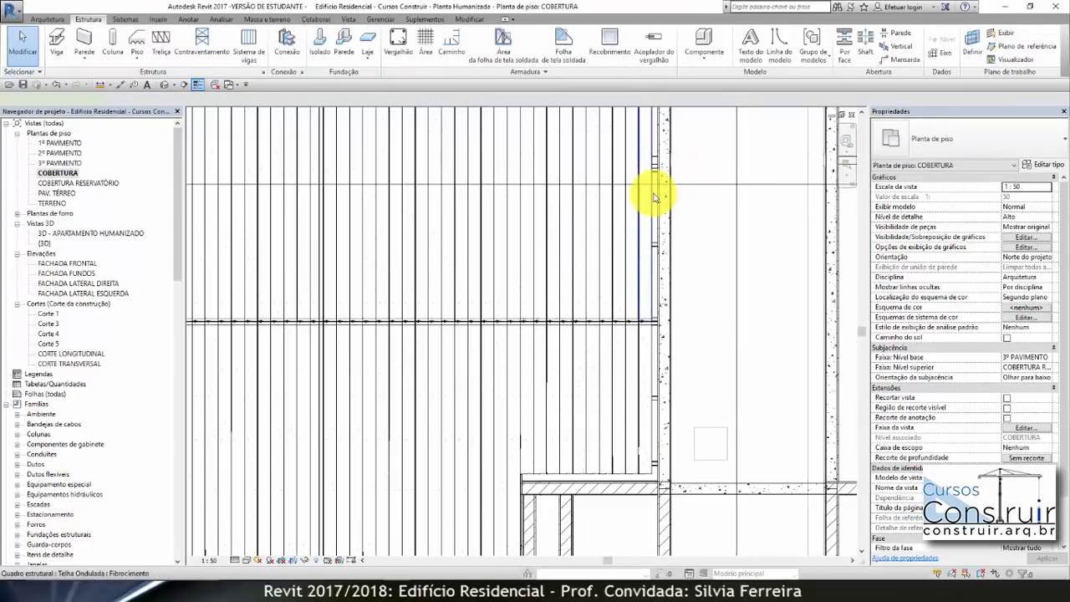
{"action": "left_click", "coordinate": [655, 197]}
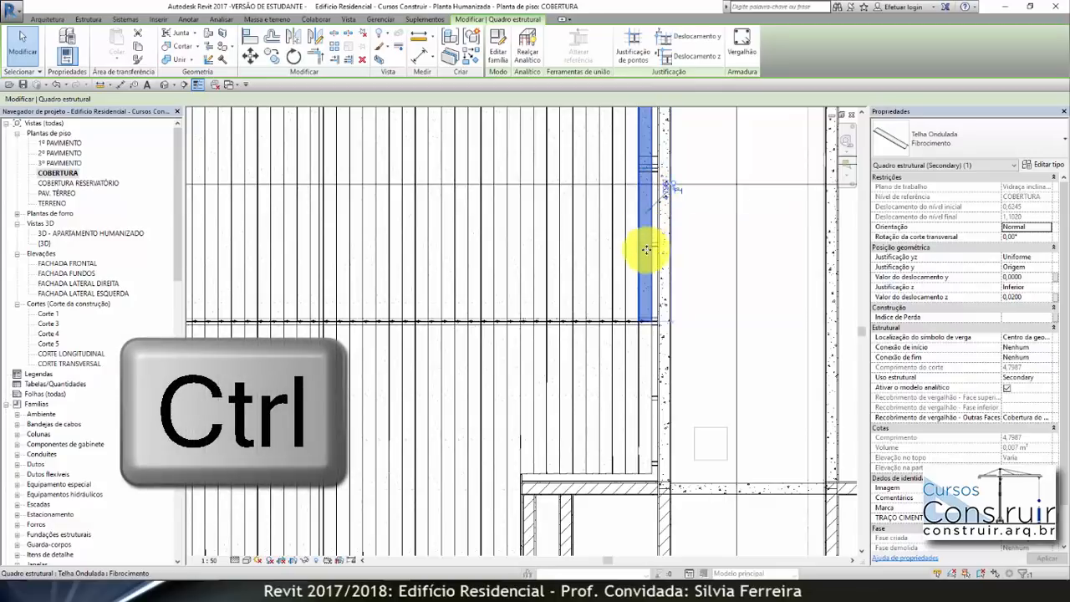
{"action": "left_click", "coordinate": [653, 342], "text": "ctrl"}
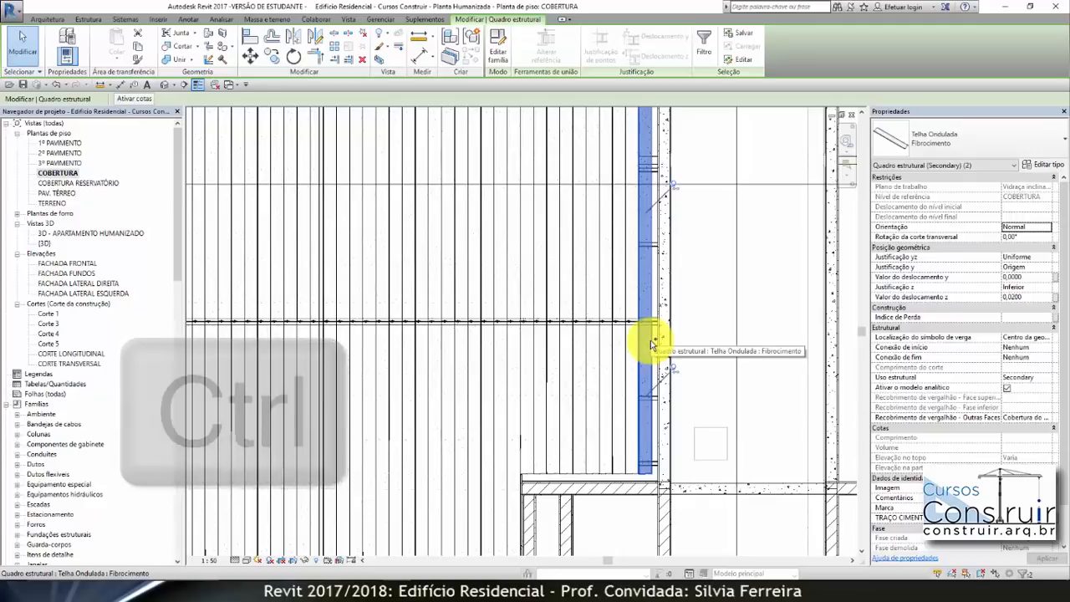
{"action": "left_click", "coordinate": [272, 55]}
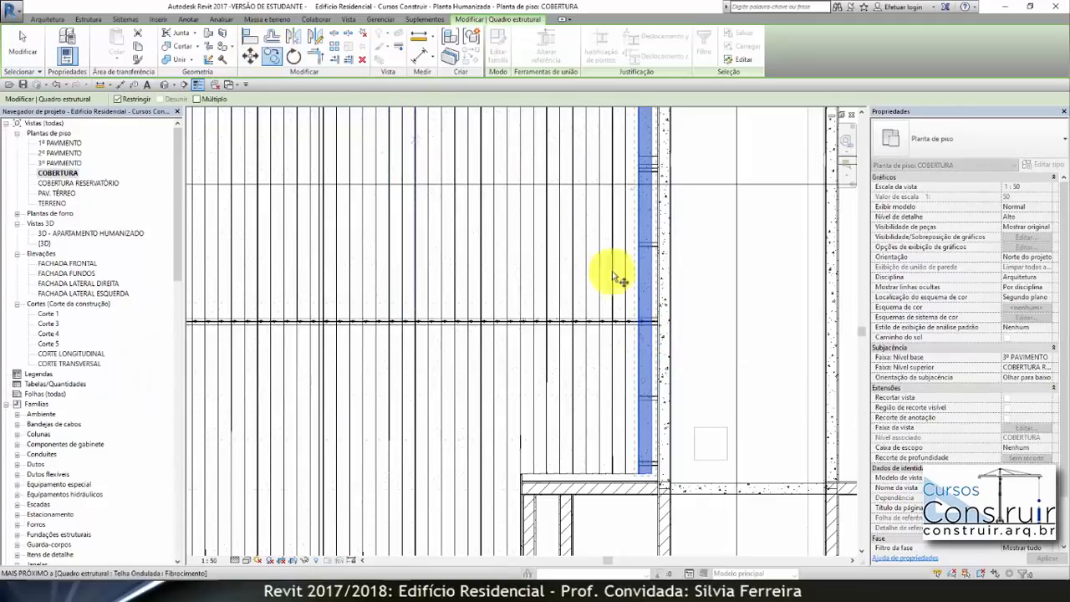
{"action": "scroll", "coordinate": [668, 288], "scroll_direction": "up", "scroll_amount": 5}
{"action": "left_click", "coordinate": [478, 262]}
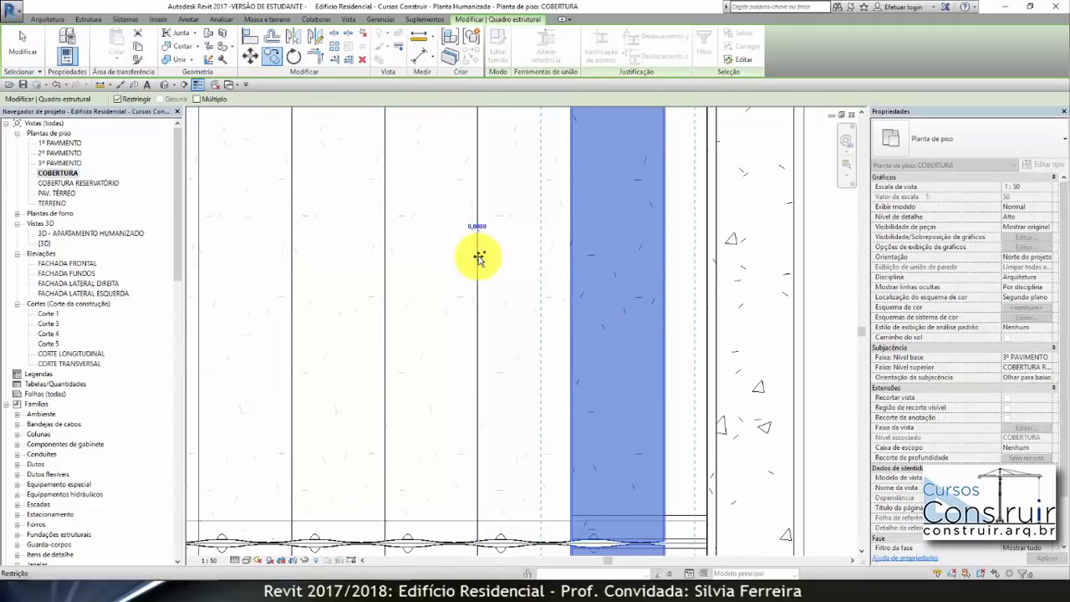
{"action": "left_click", "coordinate": [571, 260]}
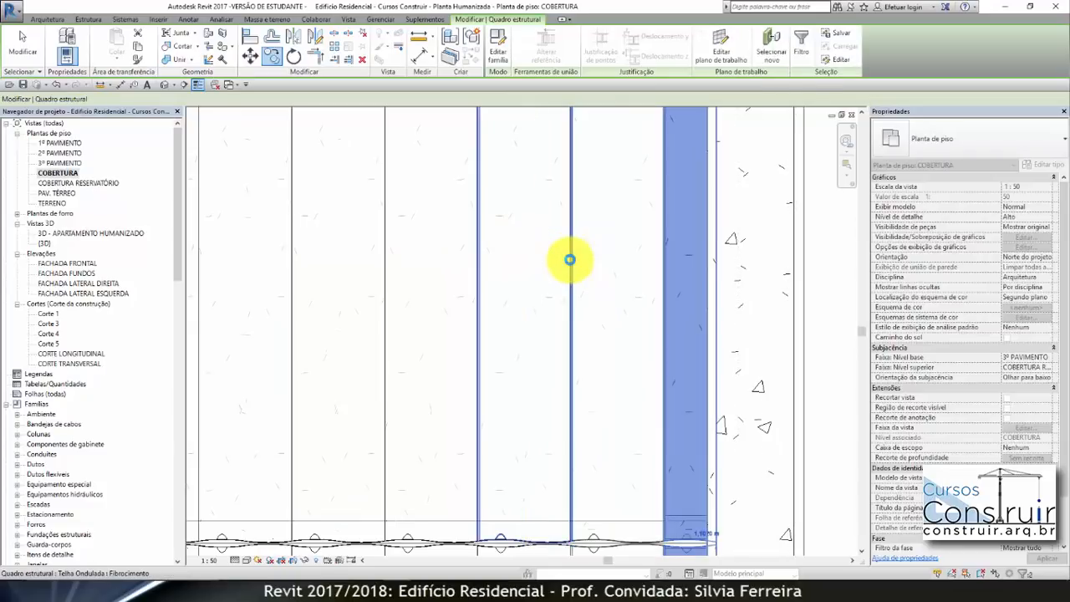
{"action": "scroll", "coordinate": [560, 255], "scroll_direction": "down", "scroll_amount": 4}
{"action": "key", "text": "Escape"}
Move the copied tile on the slope above the ridge so its outer end aligns with the neighbouring tile
{"action": "scroll", "coordinate": [564, 194], "scroll_direction": "up", "scroll_amount": 4}
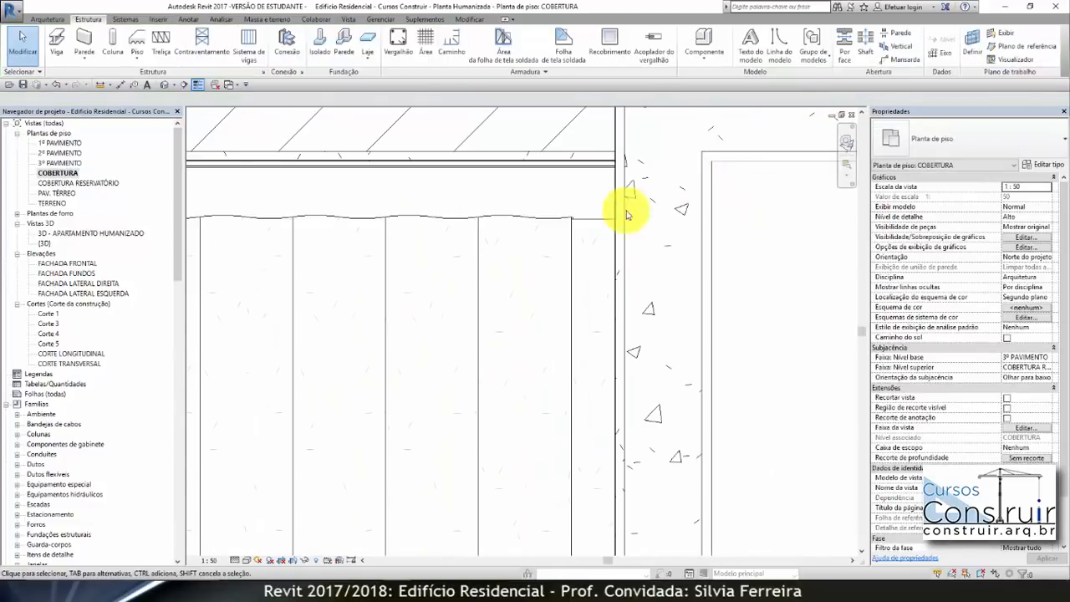
{"action": "scroll", "coordinate": [585, 195], "scroll_direction": "up", "scroll_amount": 2}
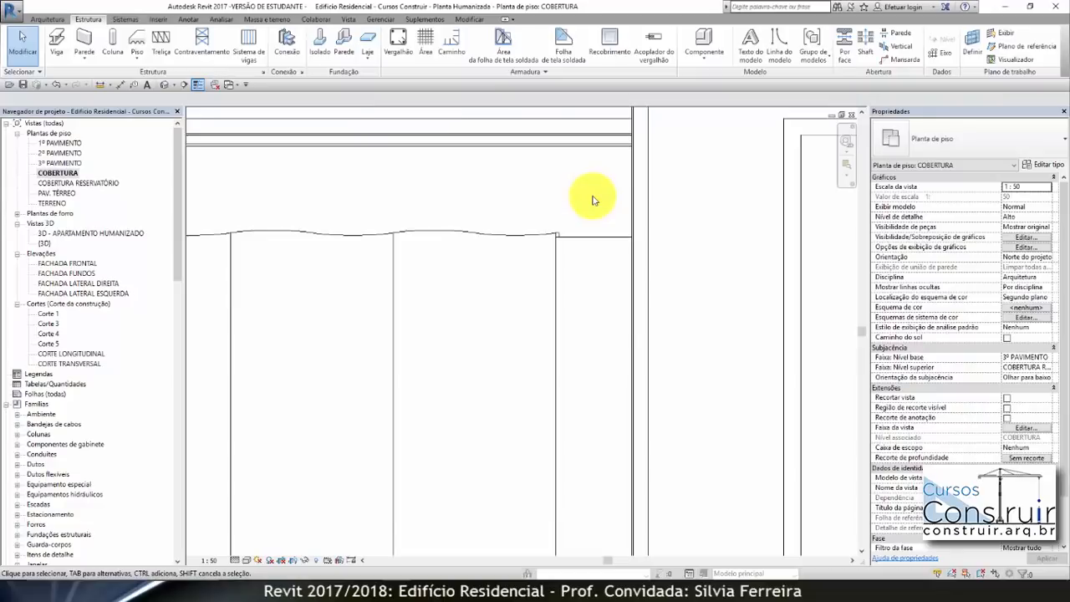
{"action": "left_click", "coordinate": [585, 242]}
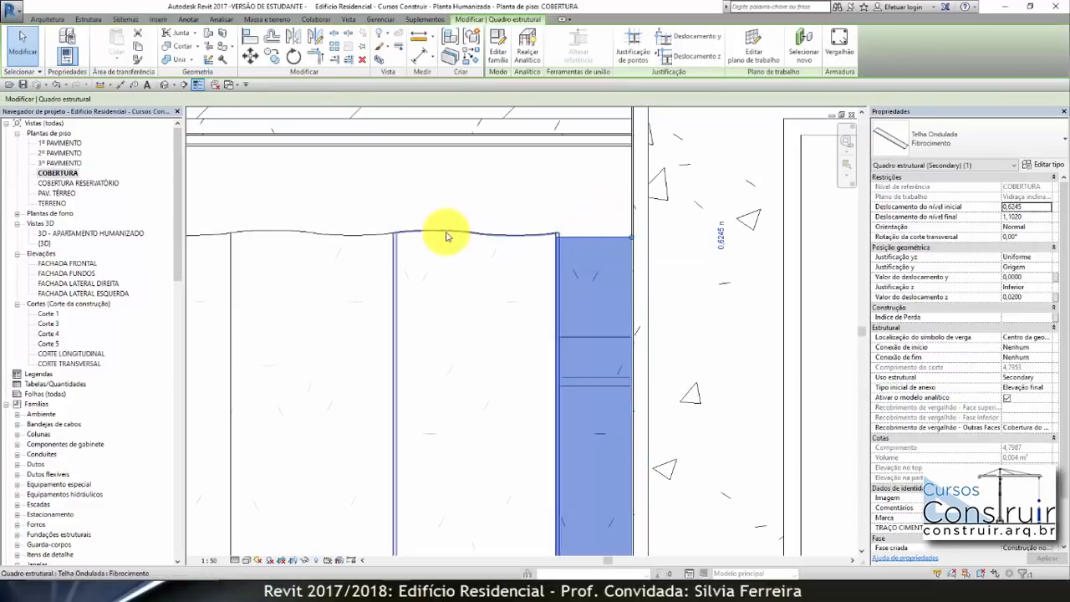
{"action": "key", "text": "m"}
{"action": "key", "text": "v"}
{"action": "left_click", "coordinate": [554, 236]}
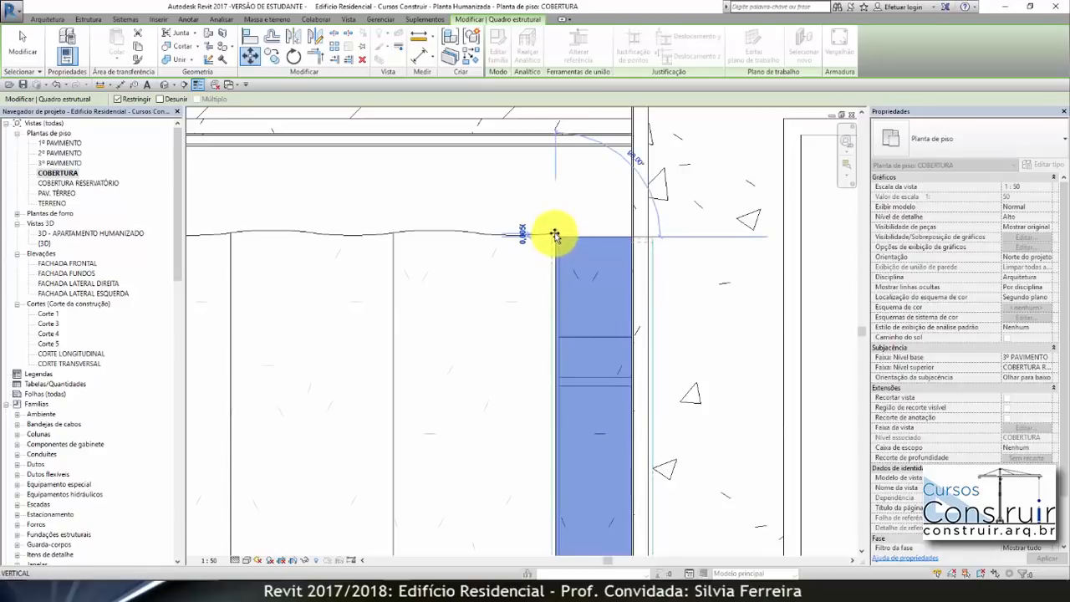
{"action": "left_click", "coordinate": [554, 235]}
{"action": "left_click", "coordinate": [554, 186]}
{"action": "scroll", "coordinate": [530, 139], "scroll_direction": "down", "scroll_amount": 8}
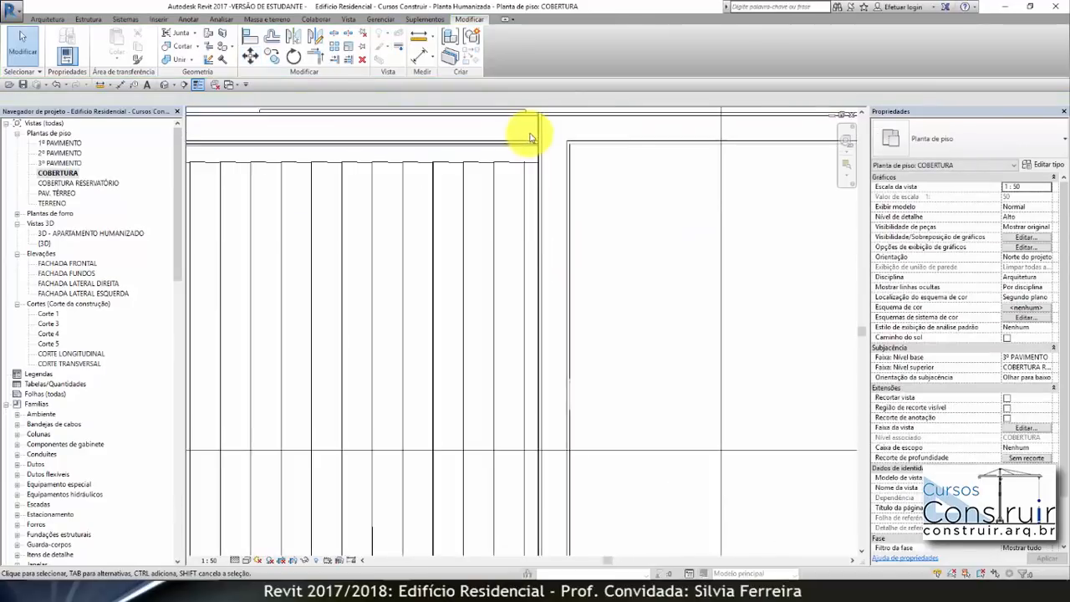
Move the copied tile on the slope below the ridge so its outer end aligns with the neighbouring tile
{"action": "scroll", "coordinate": [530, 393], "scroll_direction": "up", "scroll_amount": 6}
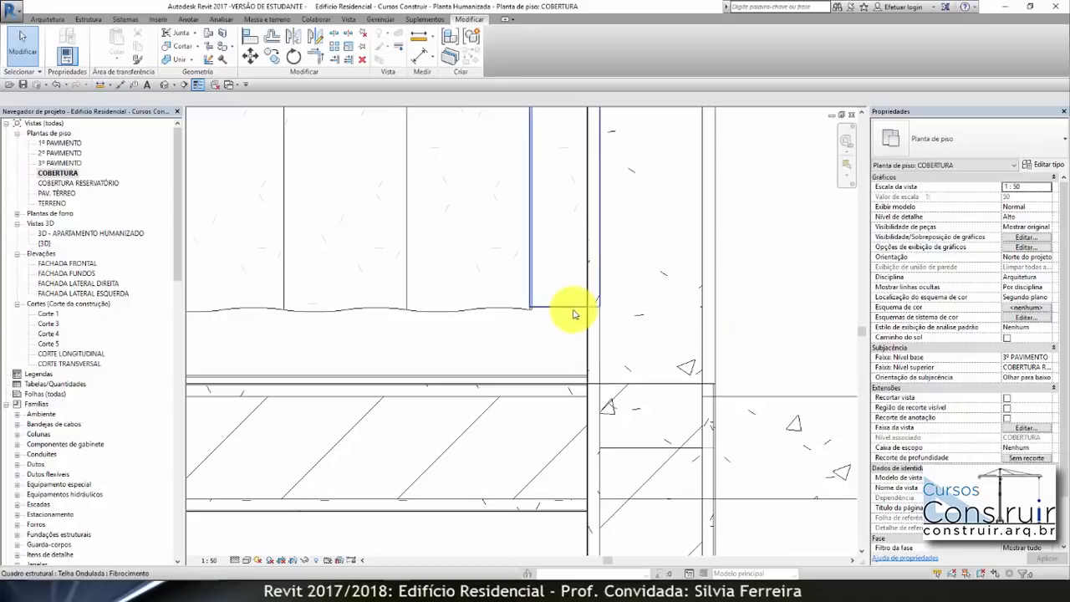
{"action": "left_click", "coordinate": [560, 313]}
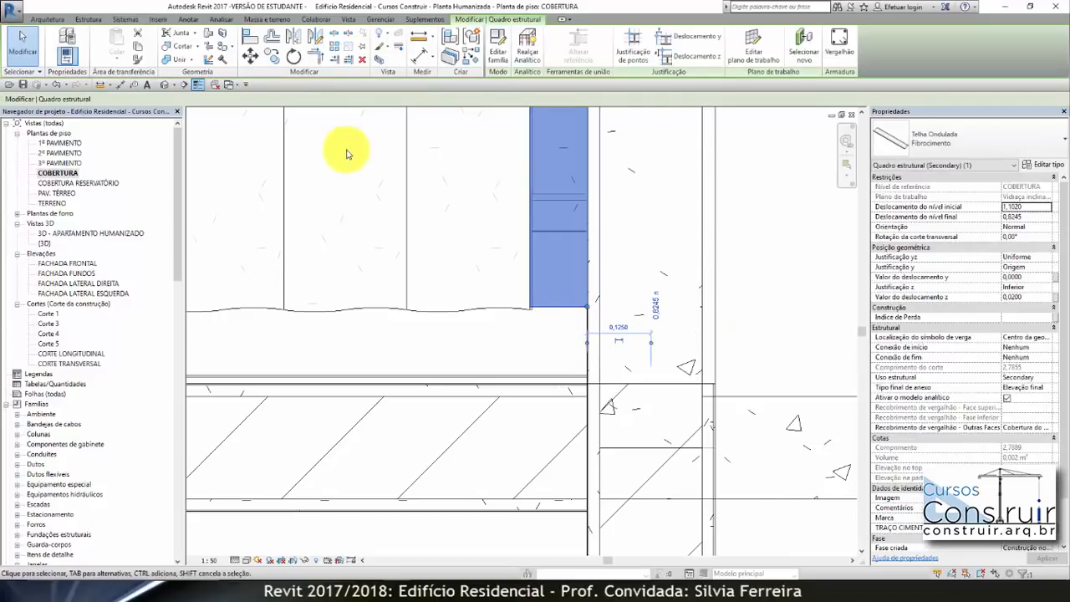
{"action": "left_click", "coordinate": [249, 55]}
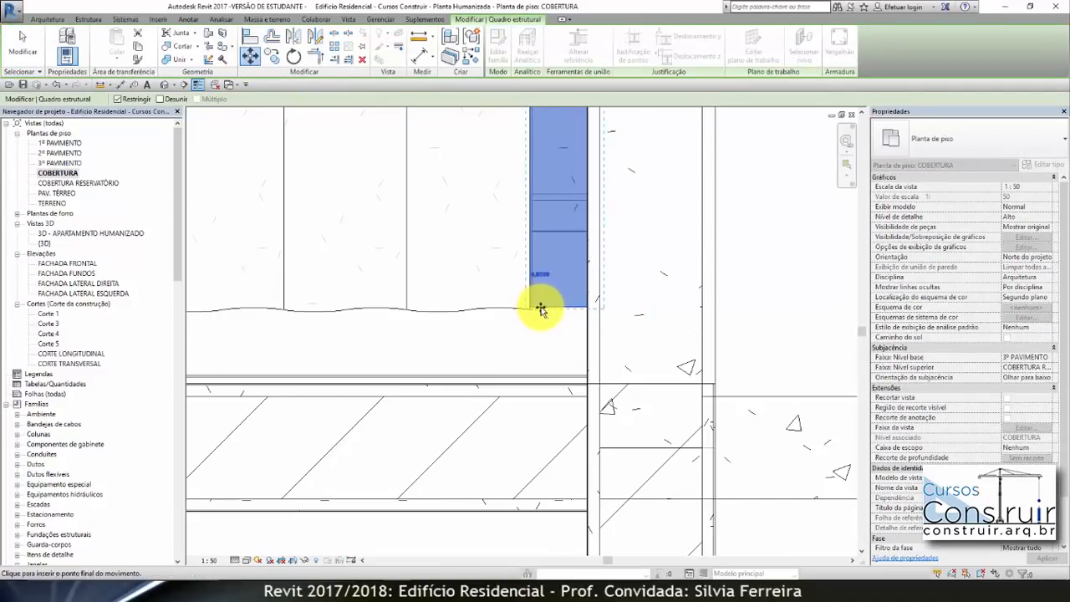
{"action": "left_click", "coordinate": [539, 309]}
{"action": "left_click", "coordinate": [757, 310]}
{"action": "scroll", "coordinate": [666, 386], "scroll_direction": "down", "scroll_amount": 3}
Open the 3D - APARTAMENTO HUMANIZADO view and reset its temporary hide/isolate
{"action": "scroll", "coordinate": [721, 336], "scroll_direction": "down", "scroll_amount": 6}
{"action": "double_click", "coordinate": [57, 234]}
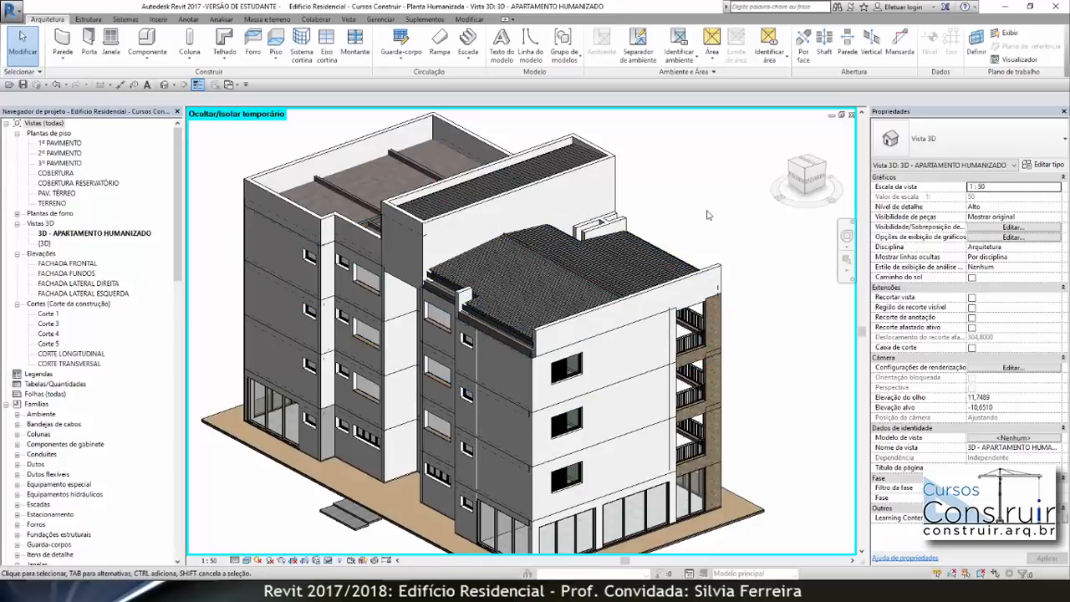
{"action": "left_click", "coordinate": [329, 560]}
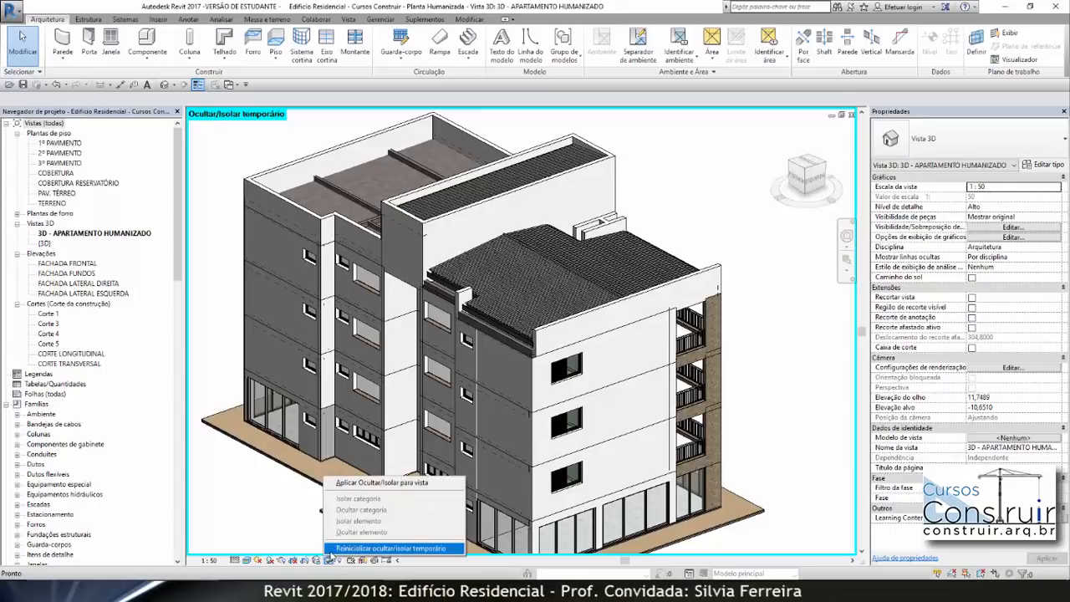
{"action": "left_click", "coordinate": [380, 548]}
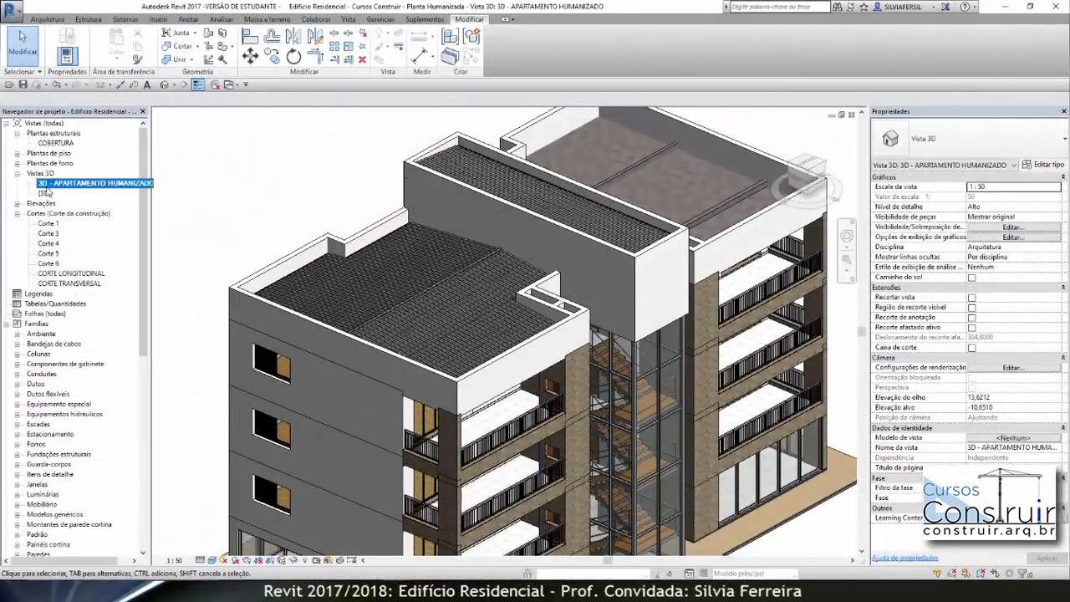
Examine the timber ridge frame's beams and posts in the {3D} view and in sections Corte 5 and Corte 6
{"action": "double_click", "coordinate": [43, 193]}
{"action": "scroll", "coordinate": [508, 426], "scroll_direction": "up", "scroll_amount": 2}
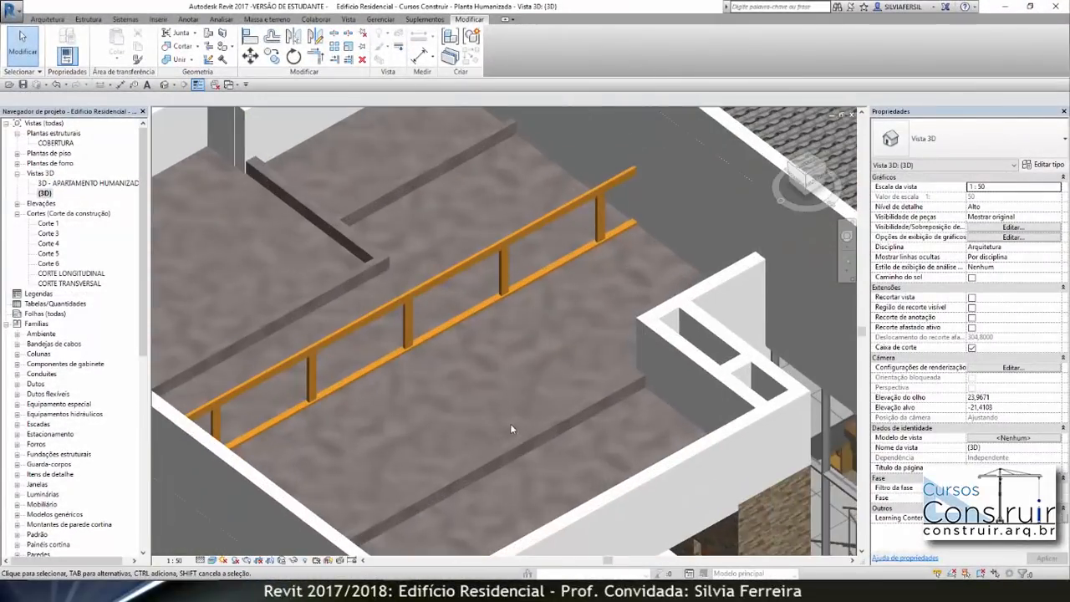
{"action": "left_click", "coordinate": [528, 285]}
{"action": "left_click", "coordinate": [575, 257]}
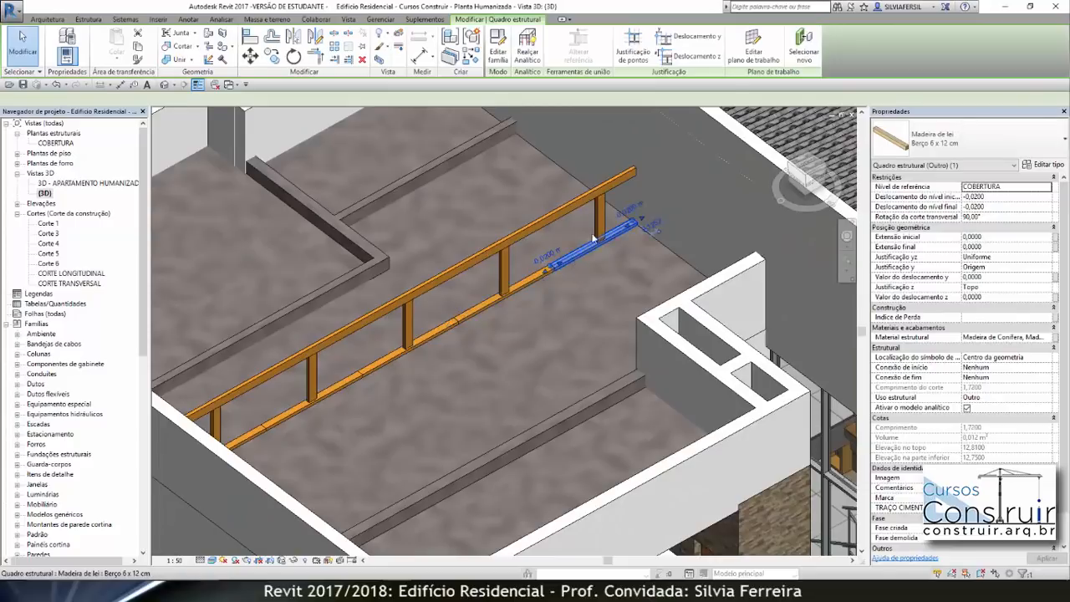
{"action": "left_click", "coordinate": [601, 227]}
{"action": "left_click", "coordinate": [504, 269]}
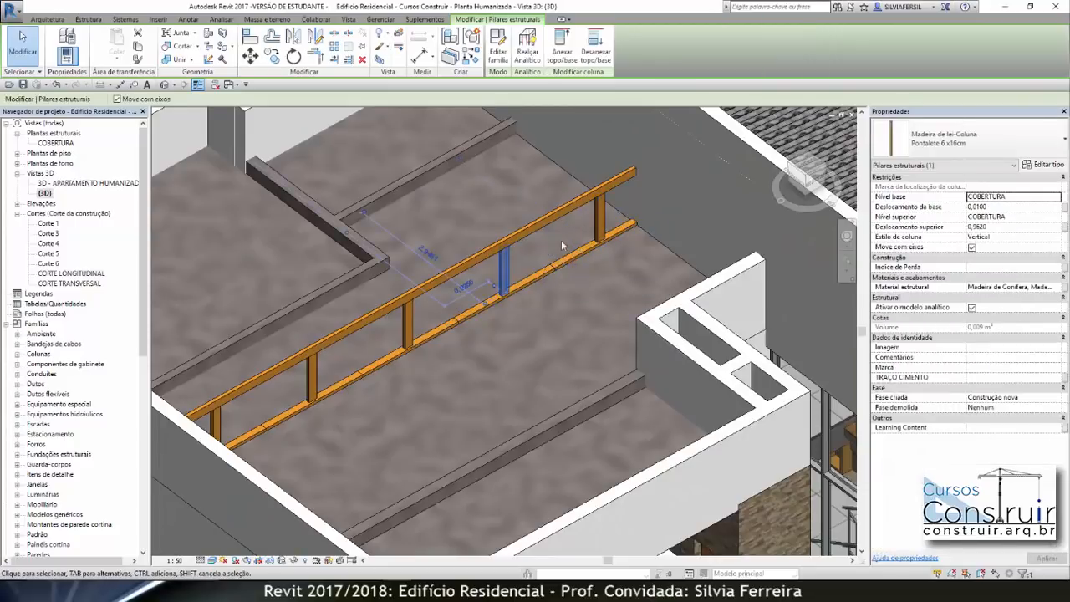
{"action": "double_click", "coordinate": [50, 254]}
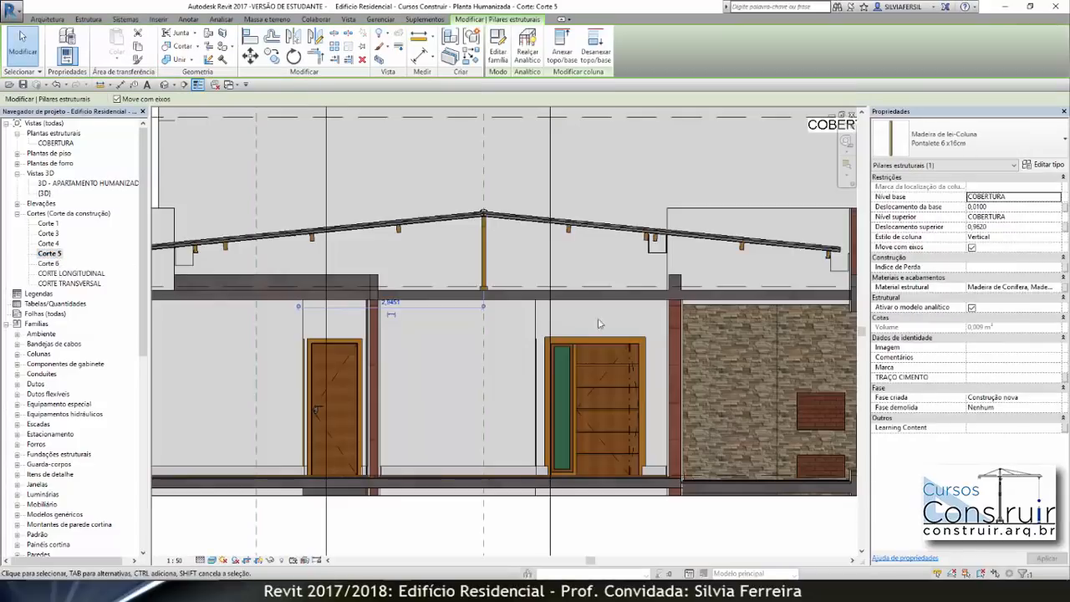
{"action": "double_click", "coordinate": [48, 264]}
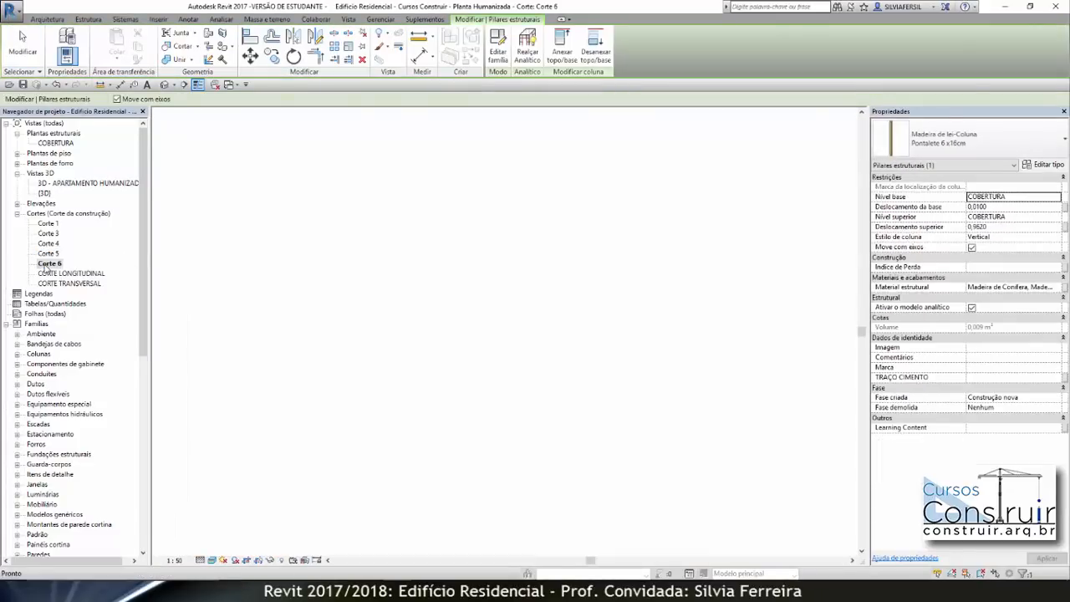